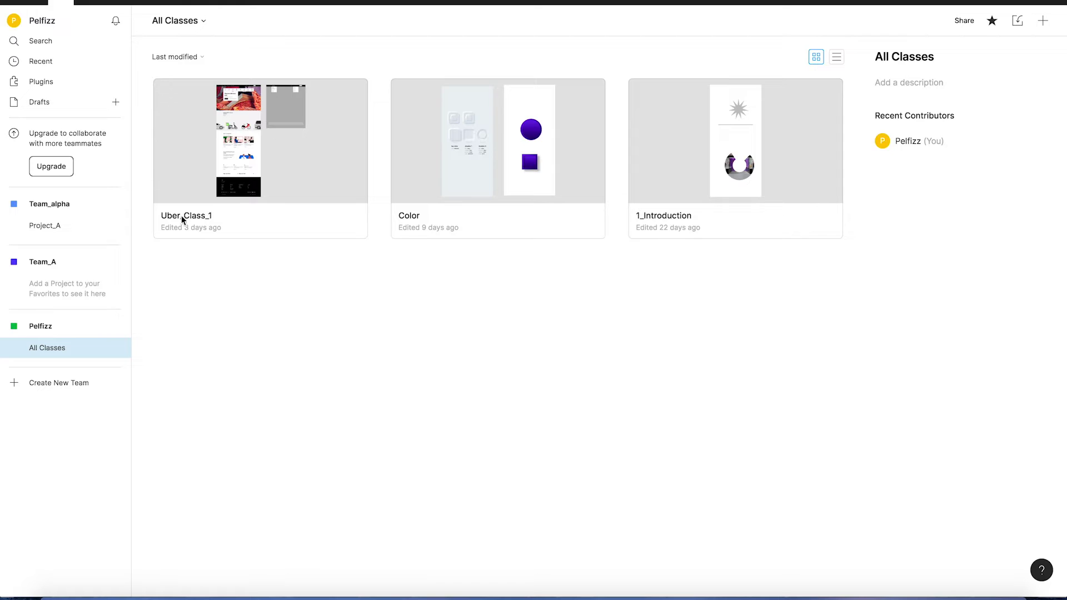
- Open the Uber_Class_1 file and look over the reference image and the Desktop - 1 frame
double_click(274, 135)
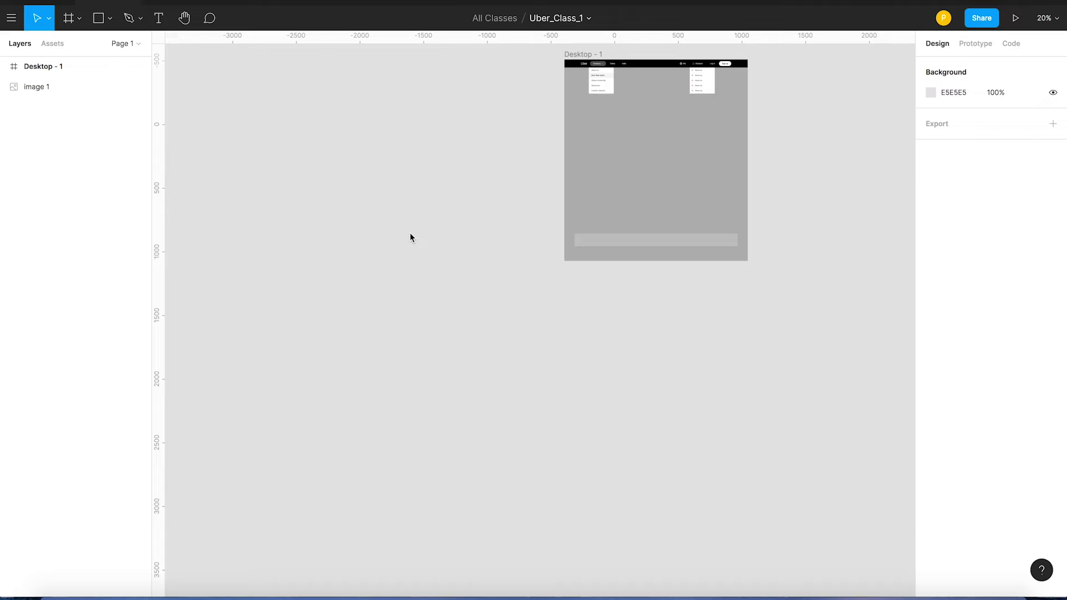
scroll(655, 112, up, 5)
scroll(629, 131, up, 4)
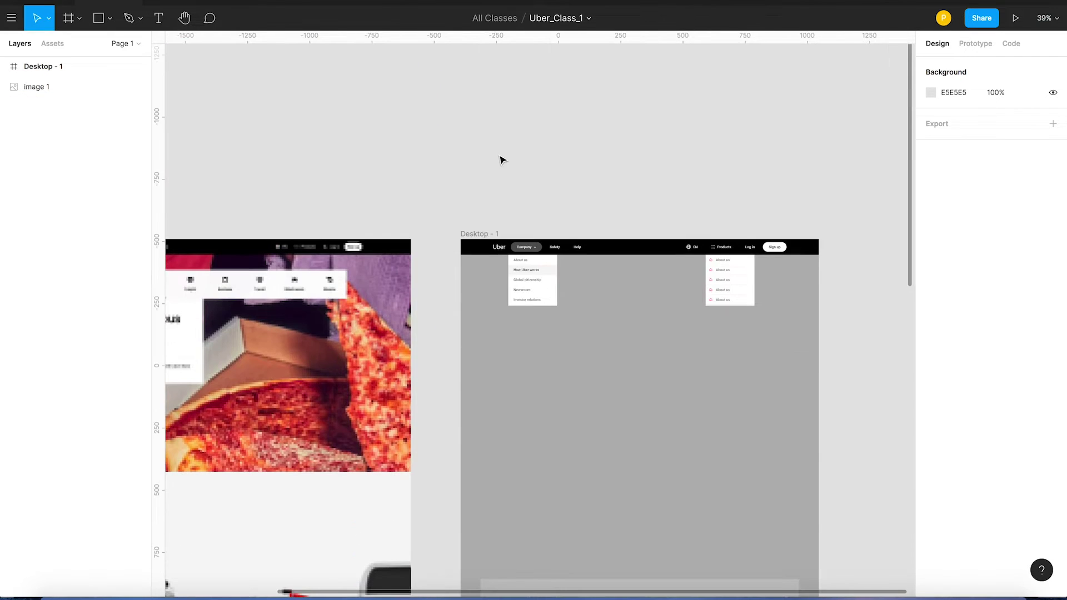
scroll(515, 175, down, 5)
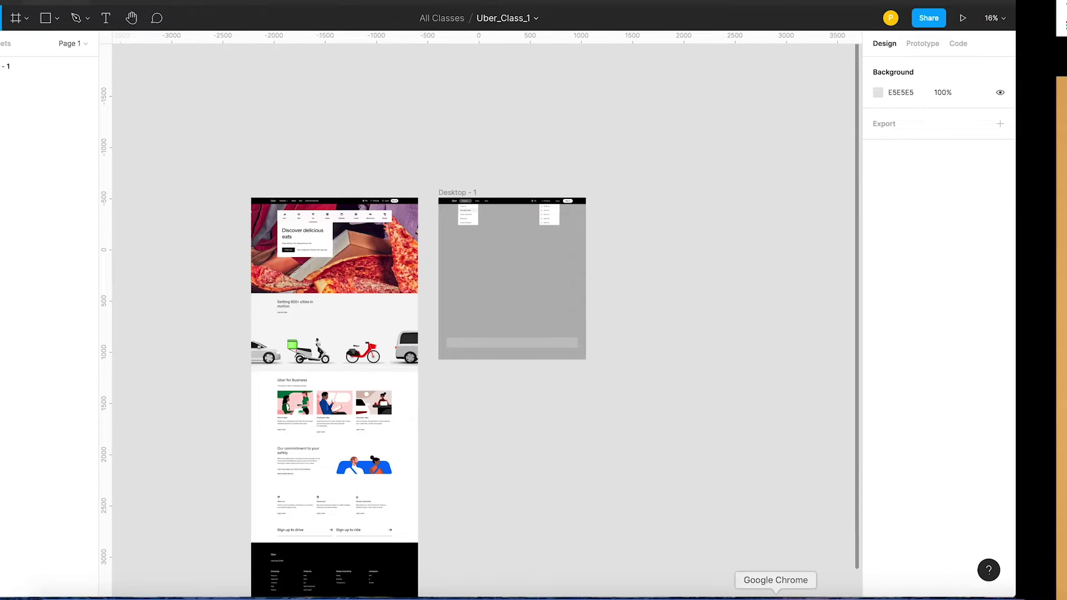
- Switch to Google Chrome and inspect the dimensions of the Uber homepage's hero section with CSSViewer
click(776, 594)
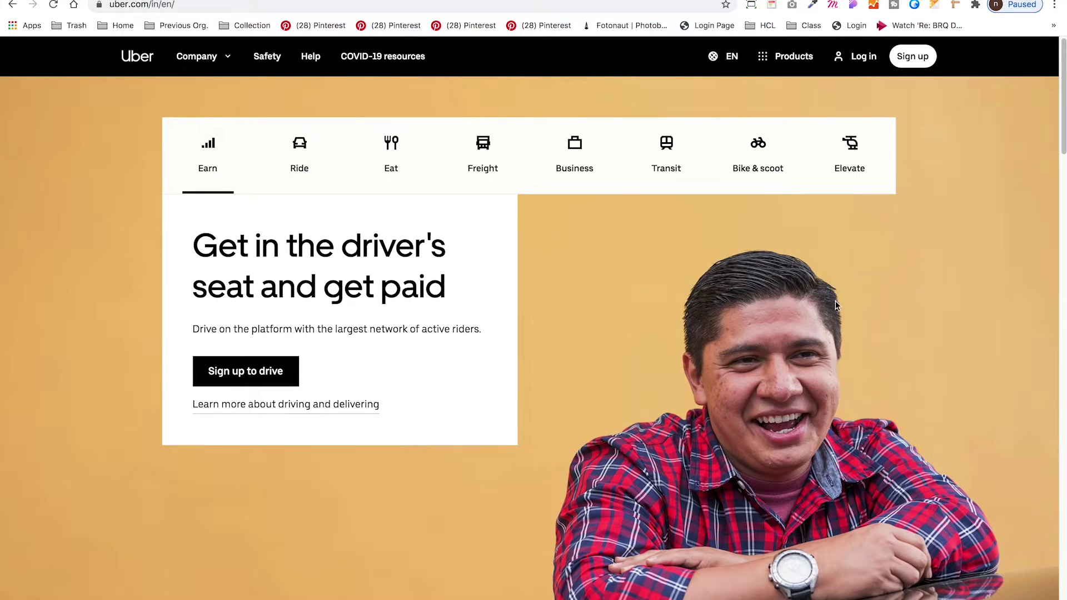
right_click(911, 214)
click(942, 162)
click(770, 5)
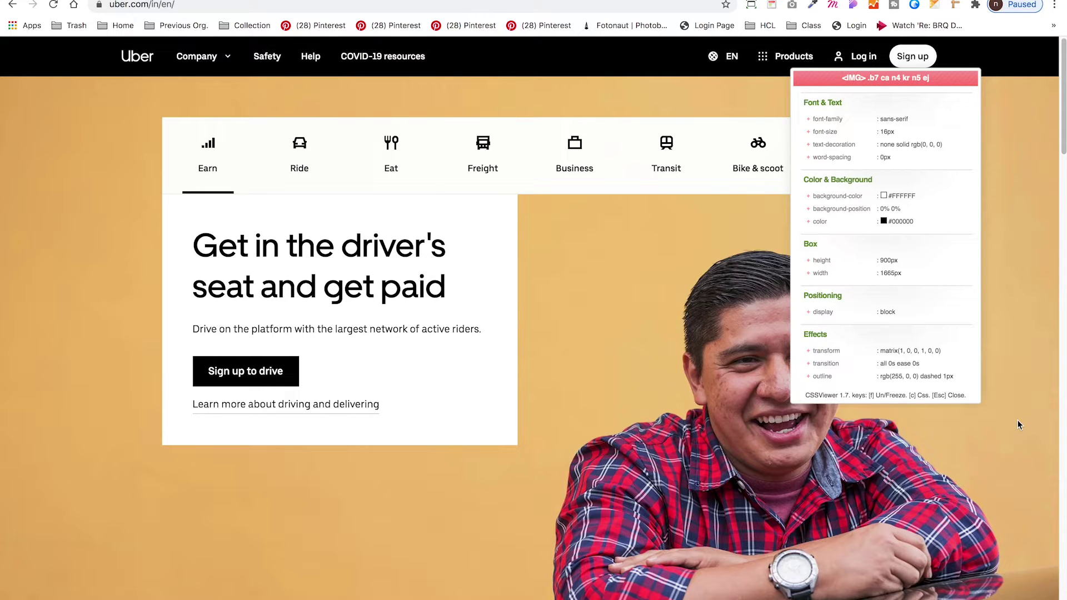
scroll(1018, 425, down, 9)
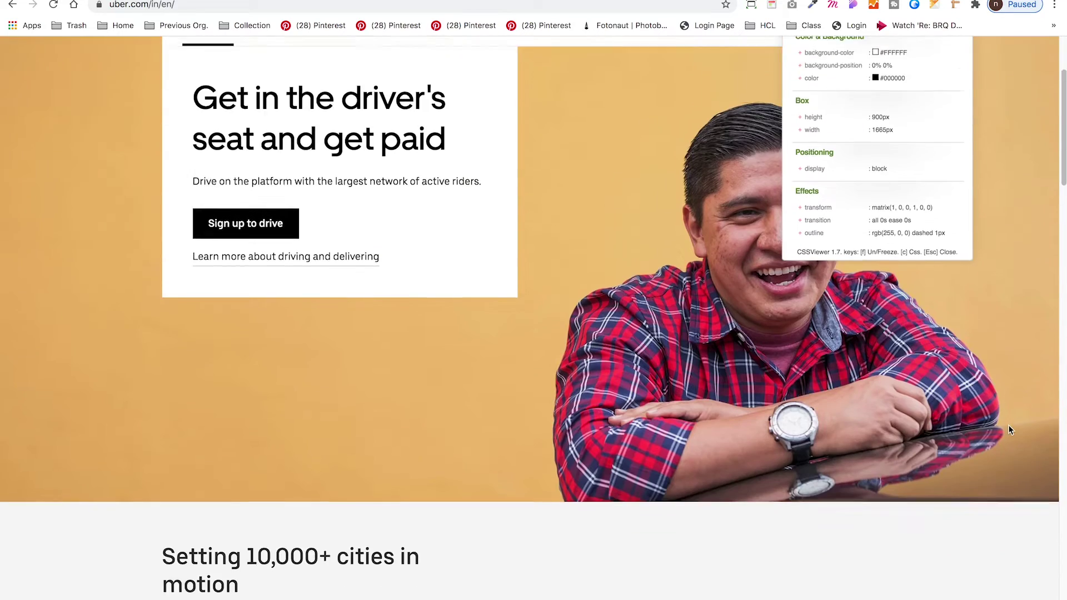
scroll(1010, 430, up, 9)
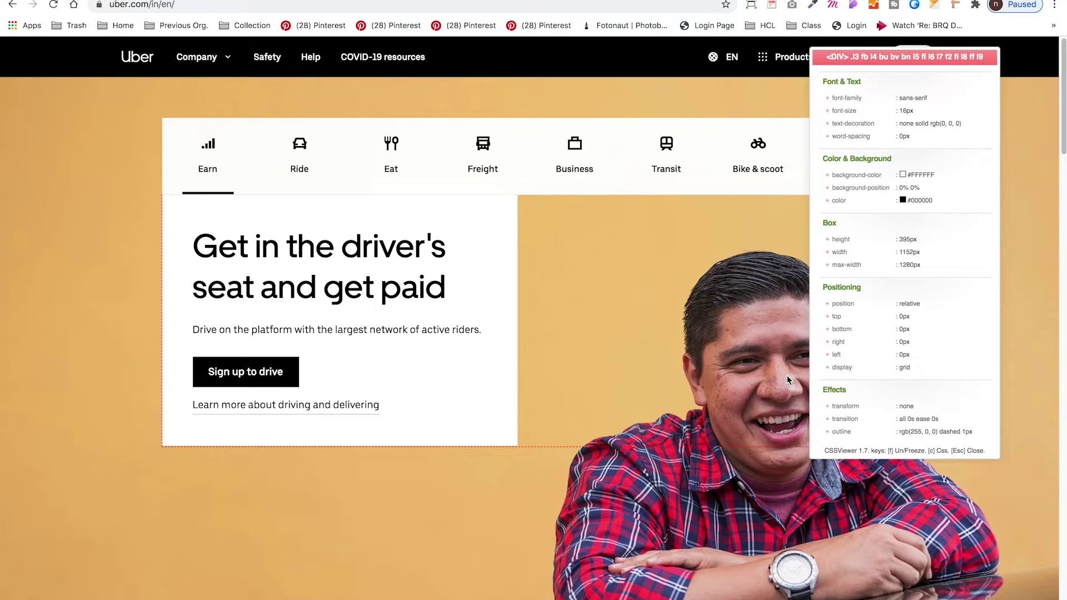
key(super+minus)
key(super+minus)
key(super+minus)
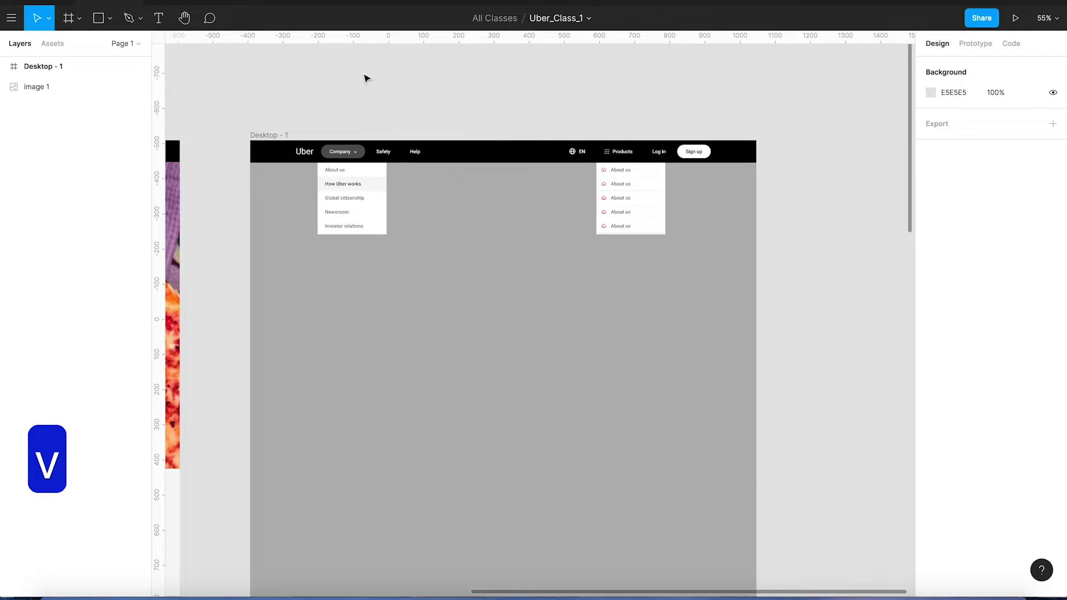
- Draw a rectangle 1440 wide across the Desktop - 1 frame and set its height to 900
click(98, 18)
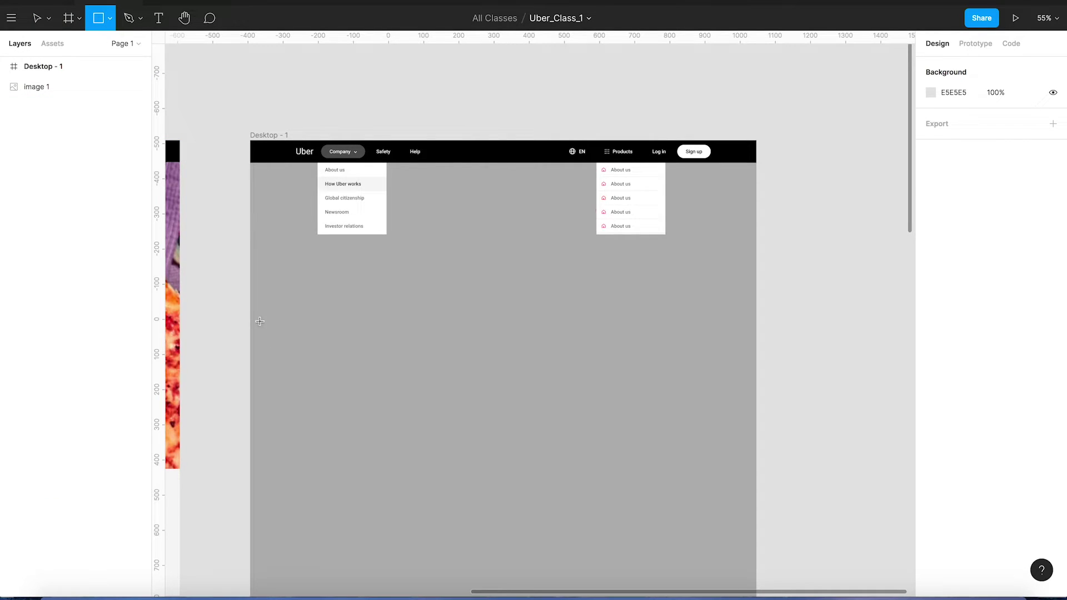
drag(250, 296, 756, 409)
click(1011, 119)
text(900)
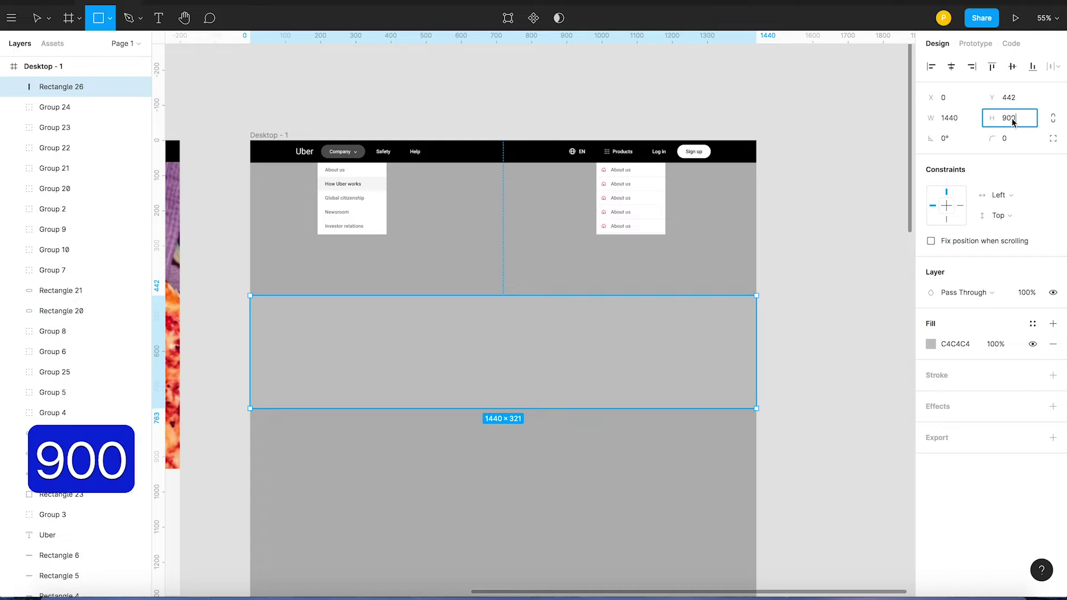
key(Return)
key(v)
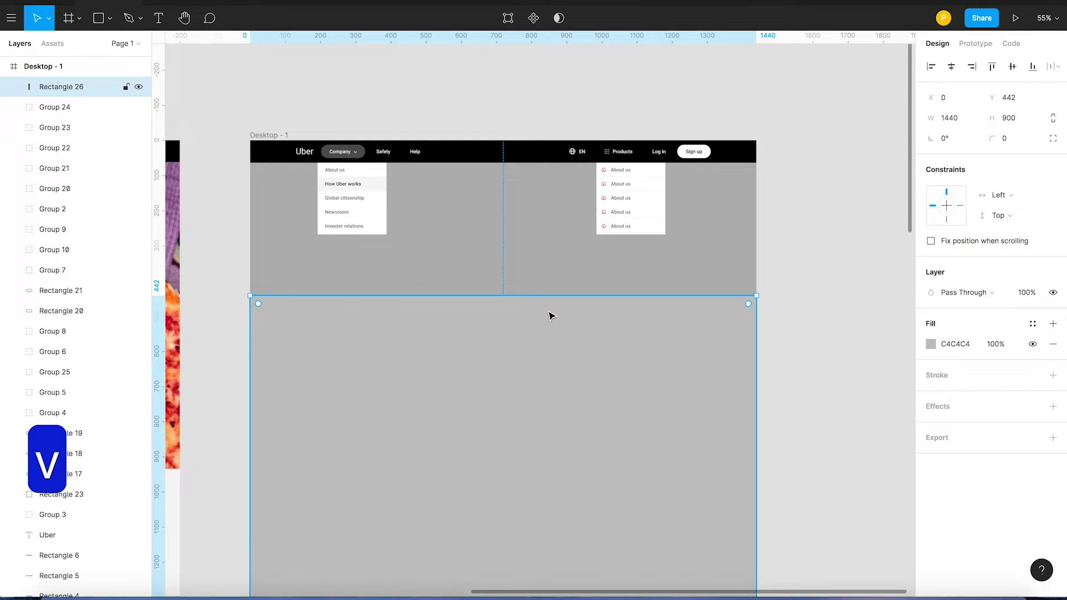
- Align the new rectangle to the top edge of the Desktop - 1 frame
click(992, 66)
click(833, 288)
click(600, 286)
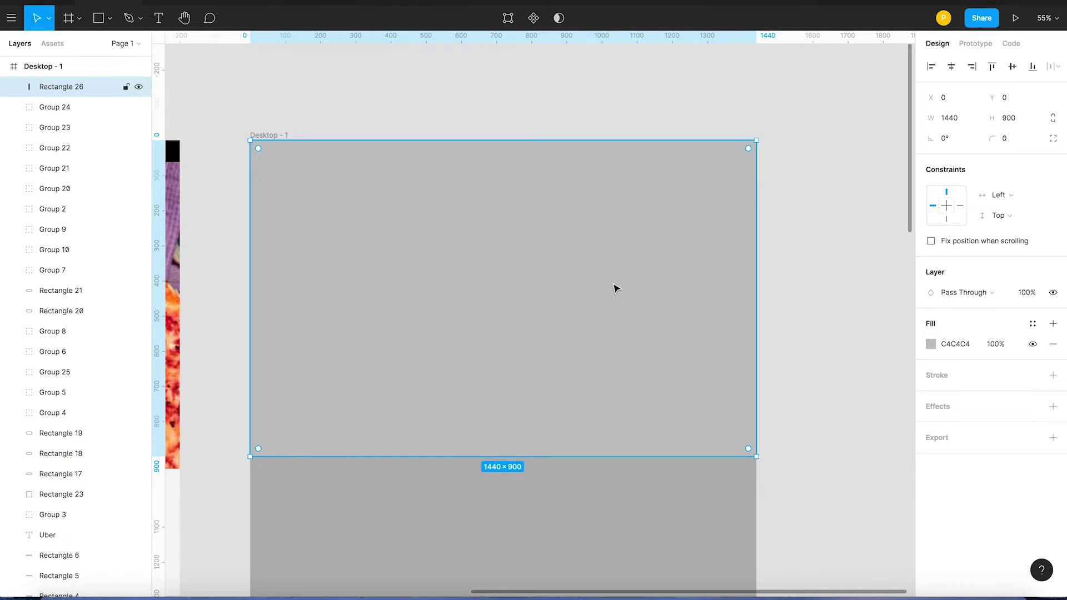
- Send the rectangle backward by three layers, and bring it forward again to the front of the frame
key(super+bracketleft)
key(super+bracketleft)
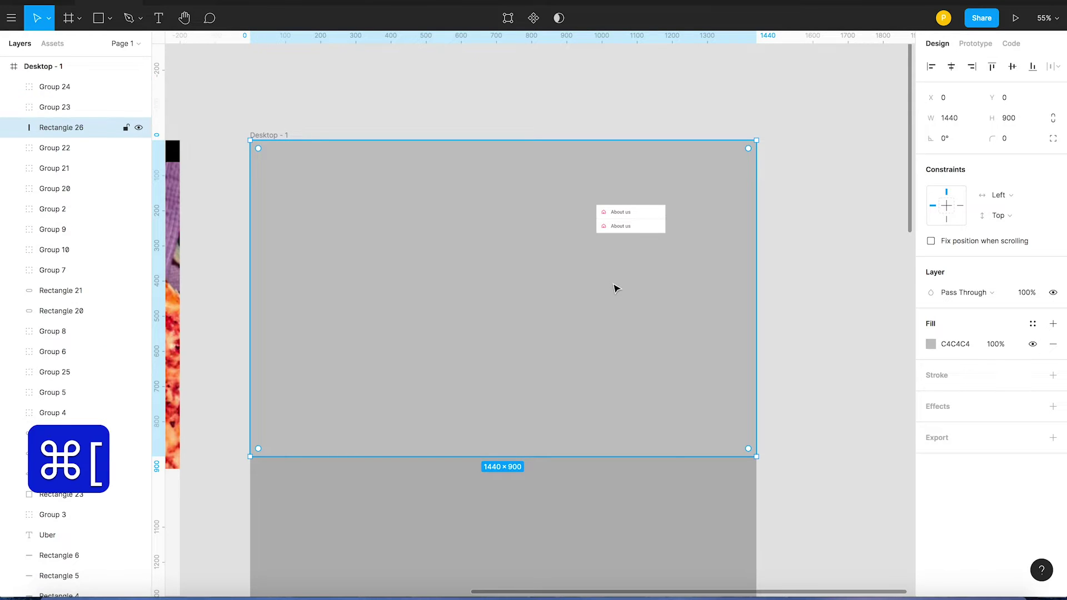
key(super+bracketleft)
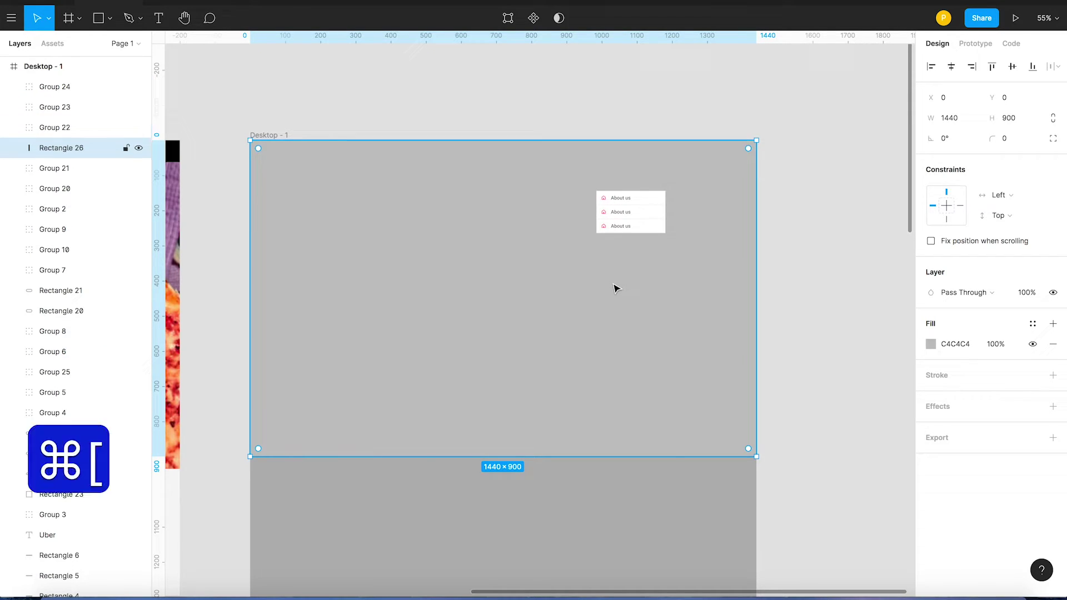
key(super+bracketright)
key(super+bracketright)
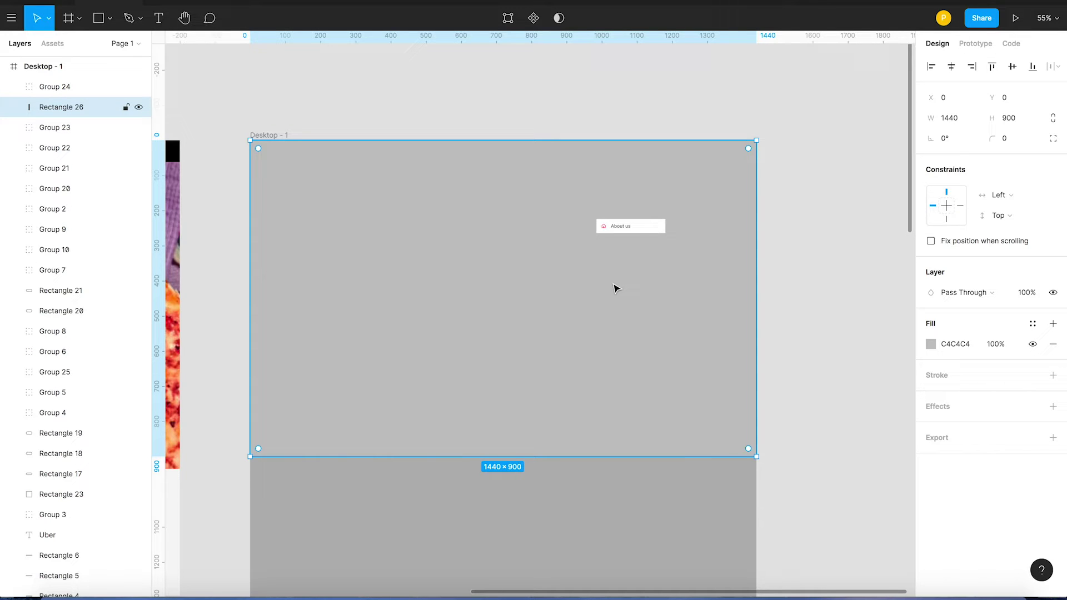
key(super+bracketright)
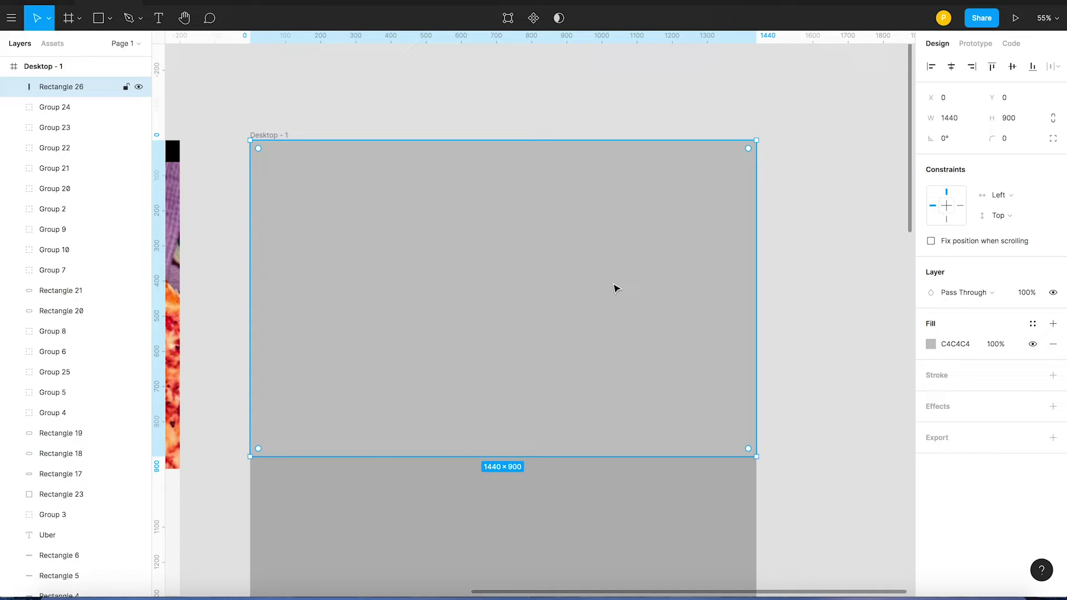
- Send the rectangle behind all other layers in the Desktop - 1 frame
key(super+bracketleft)
key(super+bracketleft)
key(super+bracketleft)
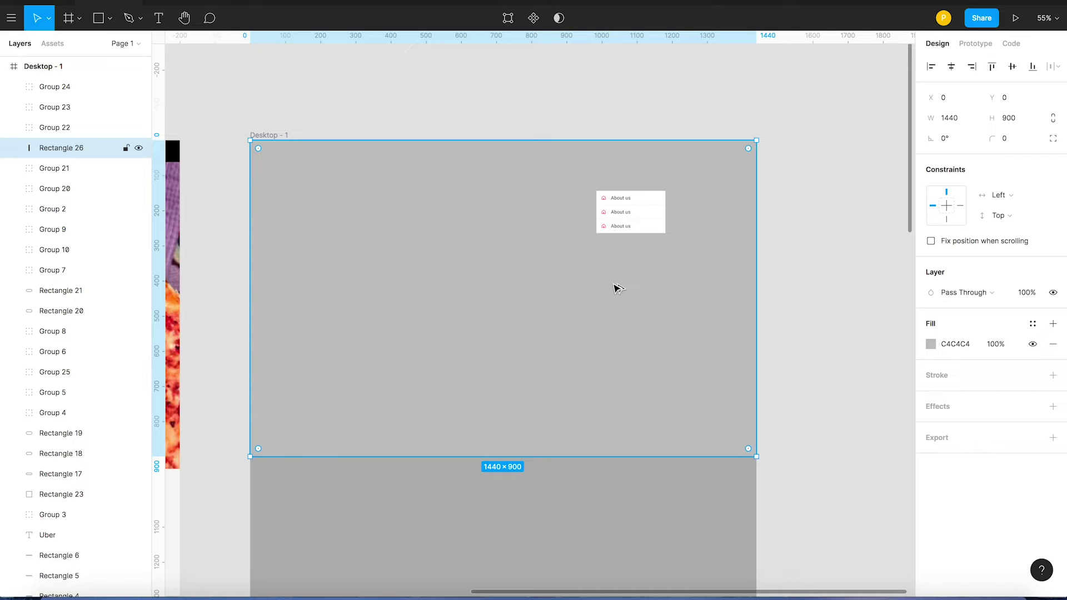
key(alt+super+bracketleft)
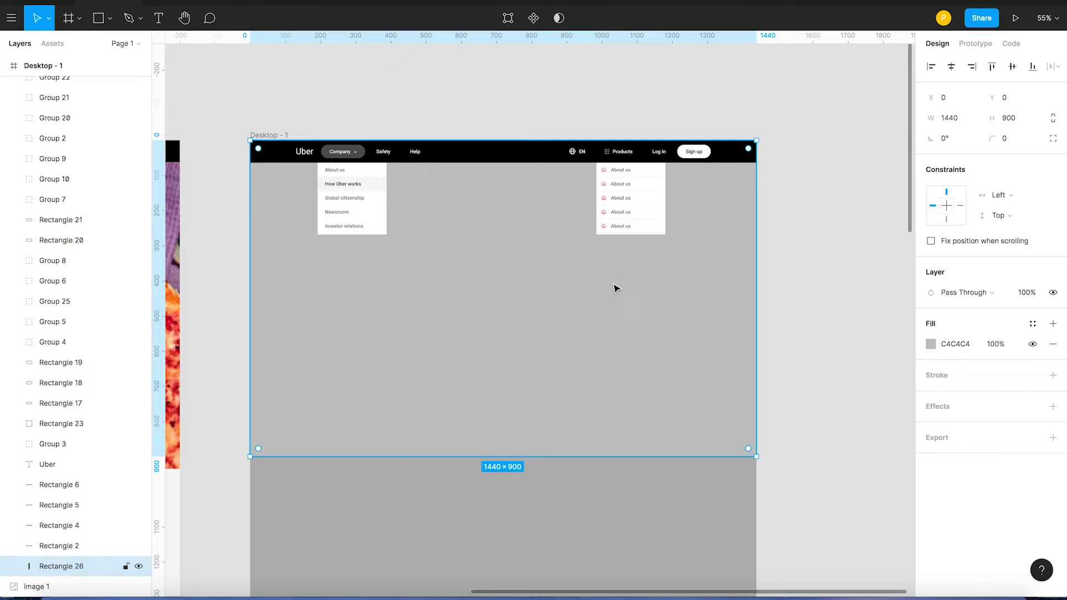
- Select both dropdown menus under the navigation bar and move them onto the empty canvas above the frame
scroll(795, 316, down, 2)
click(795, 316)
drag(810, 352, 328, 258)
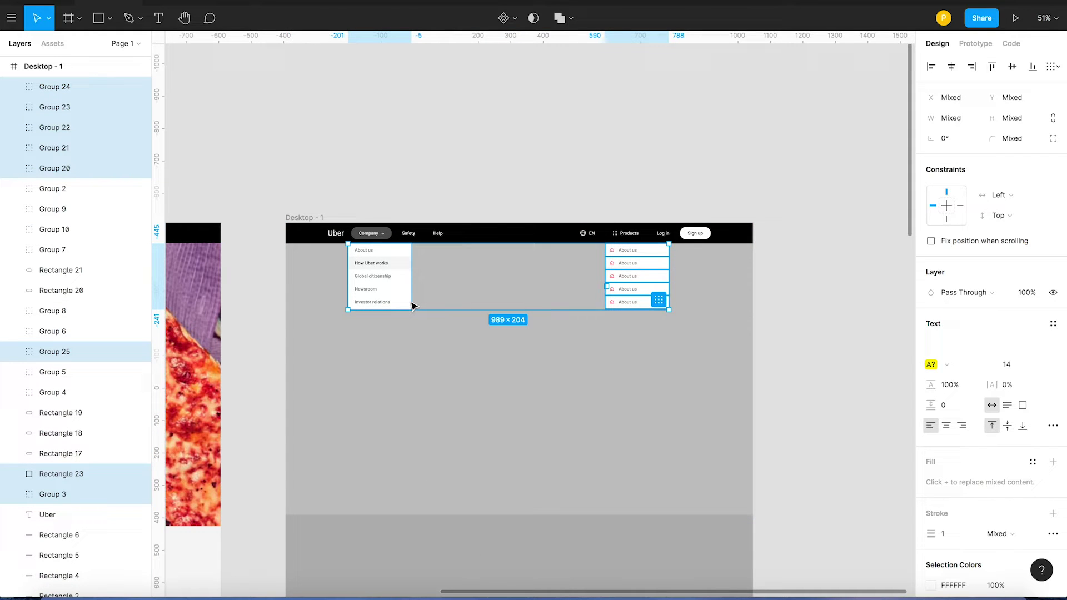
drag(400, 295, 399, 121)
click(543, 167)
- Group the navigation bar's background, logo, links and buttons, leaving out the large background rectangle
click(791, 327)
drag(791, 328, 277, 208)
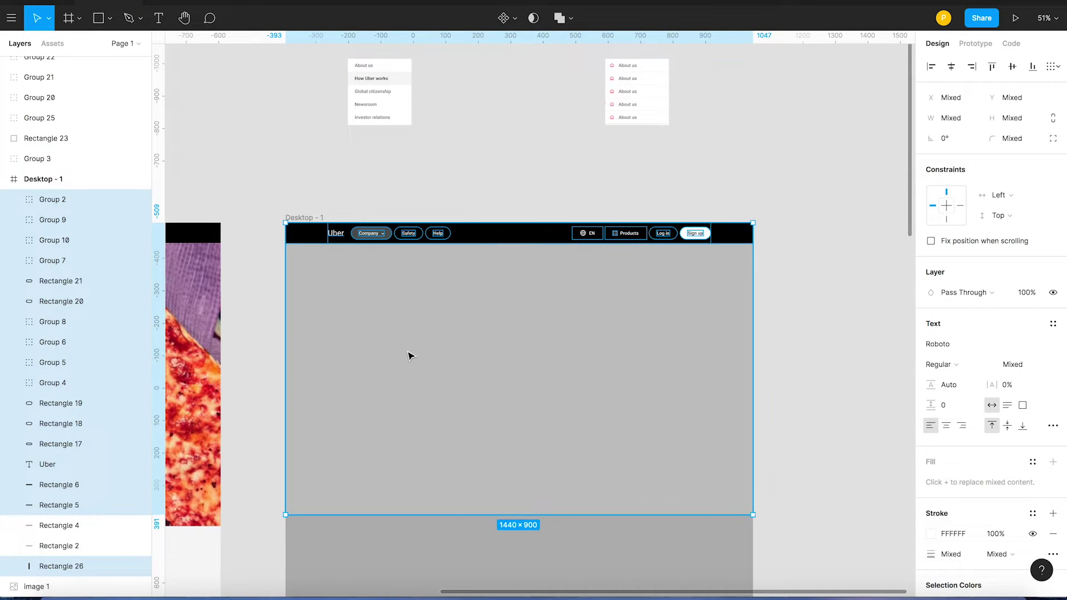
key(super+g)
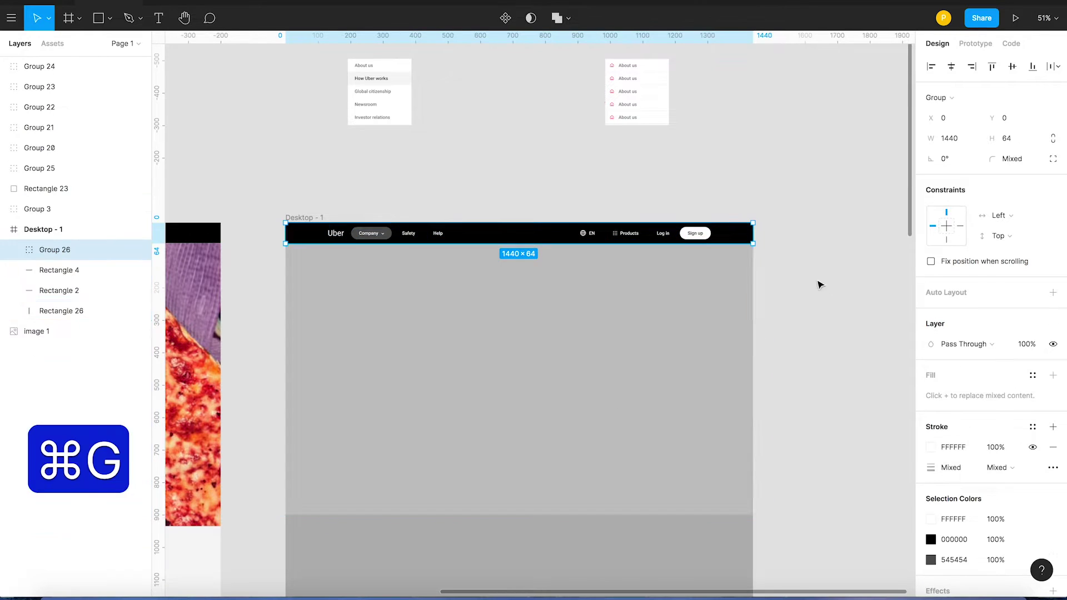
click(876, 247)
click(709, 317)
key(super+z)
drag(612, 389, 611, 346)
- Switch to Chrome, inspect the Uber service tab bar's width, and set Grid Calculator to a max width of 1152 px and 8 columns
key(super+Tab)
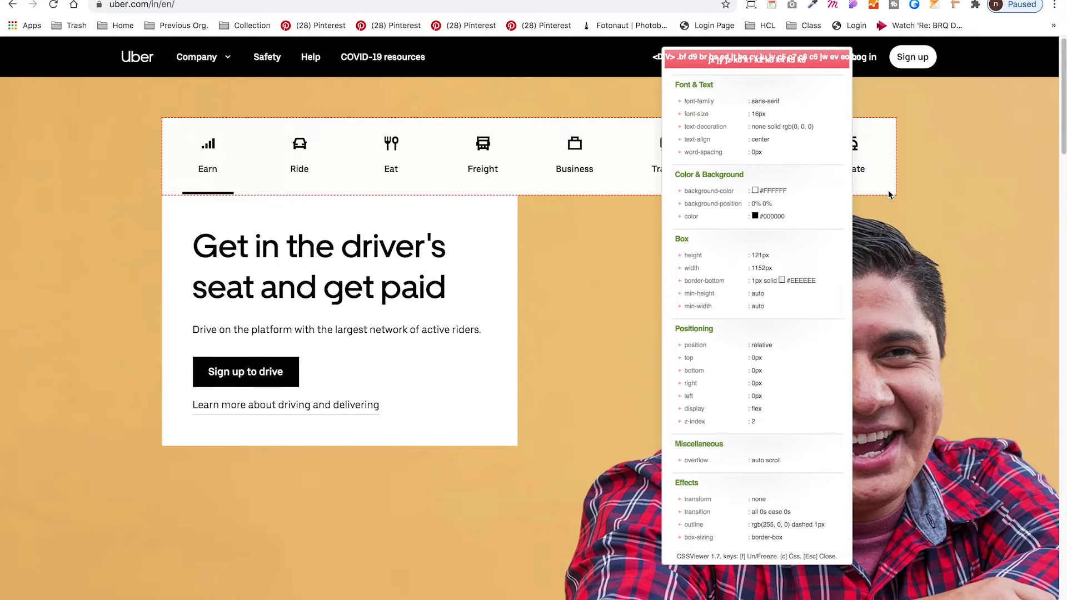
key(Escape)
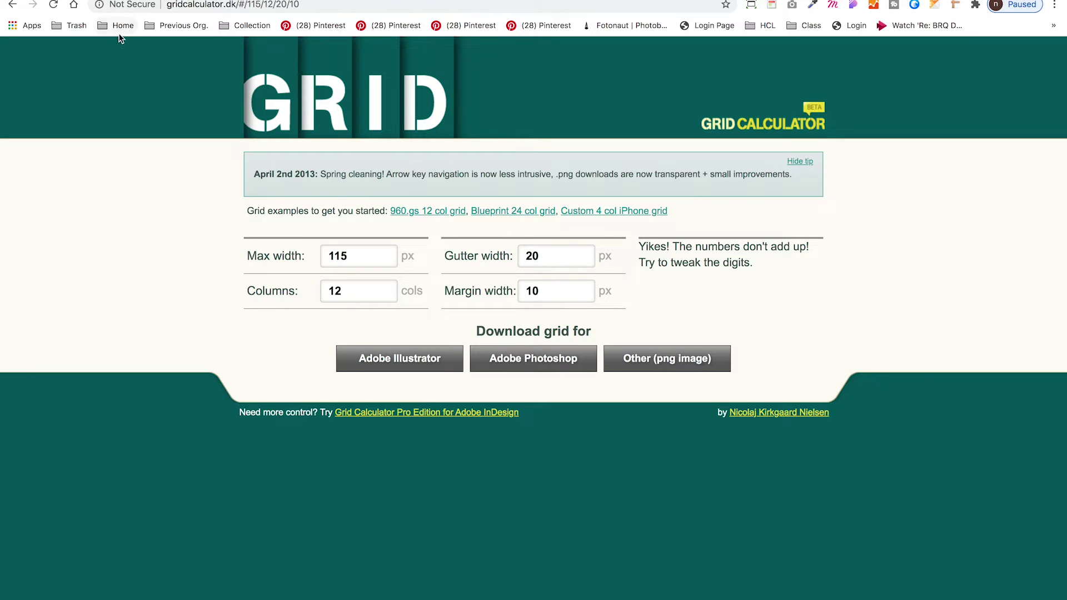
click(366, 257)
double_click(367, 258)
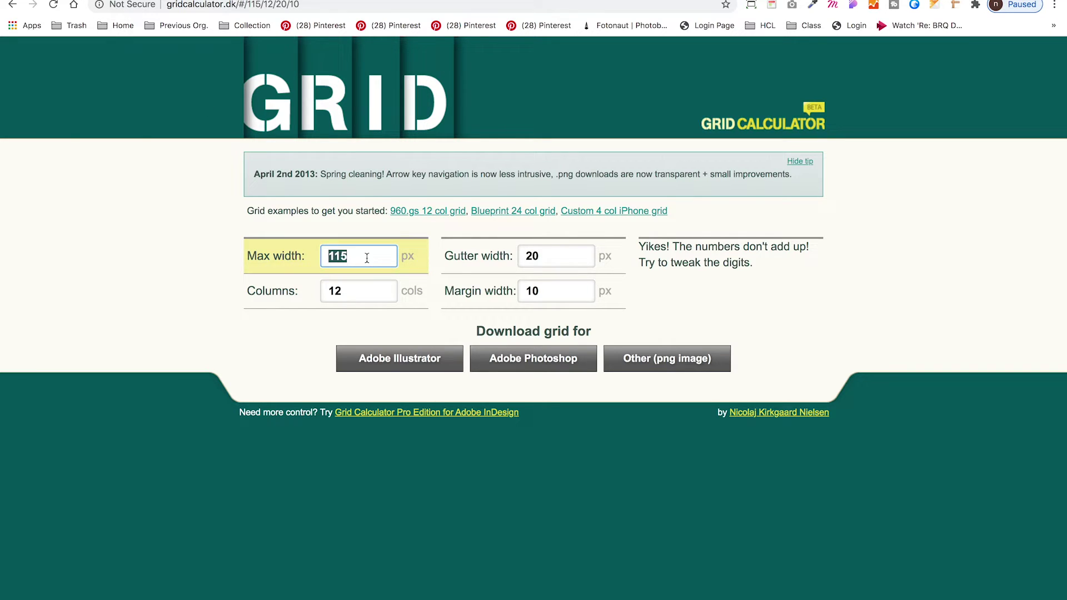
text(1152)
click(352, 292)
double_click(352, 293)
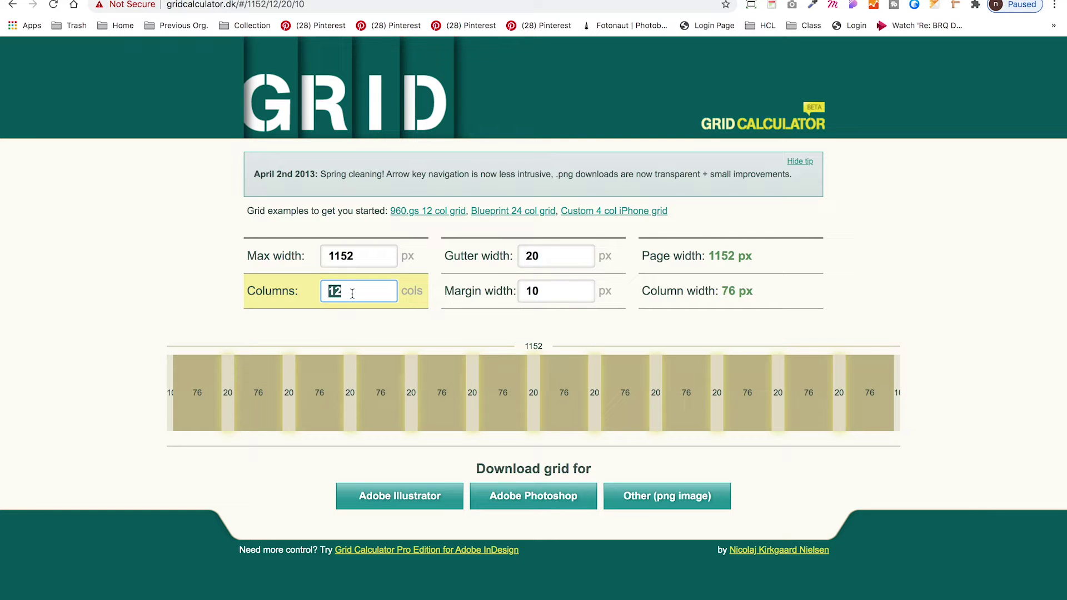
text(8)
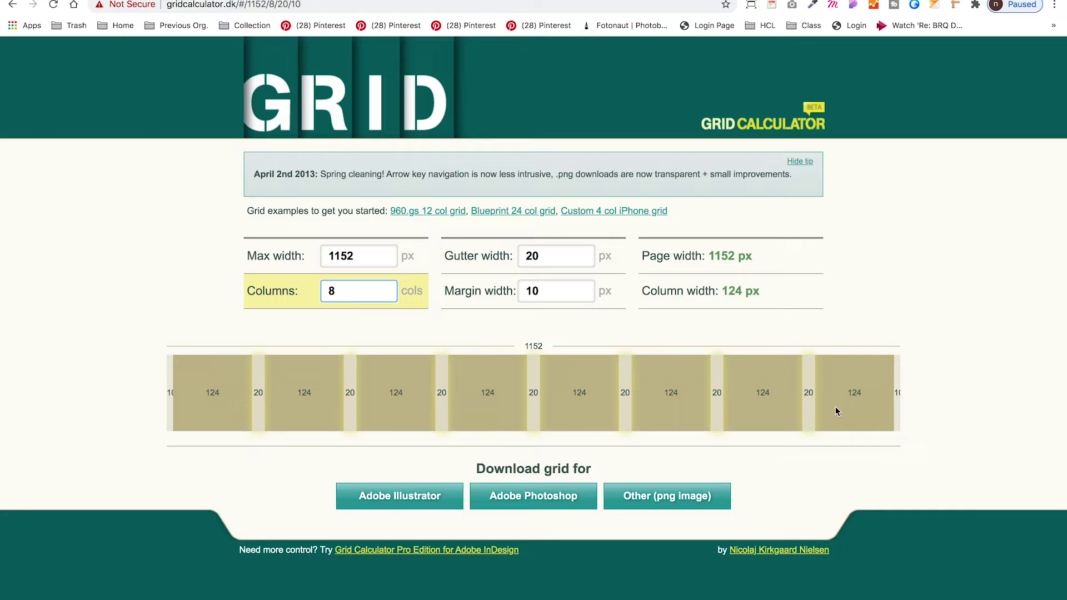
- Review the gutter width, margin width, column width and column count in Grid Calculator
click(550, 257)
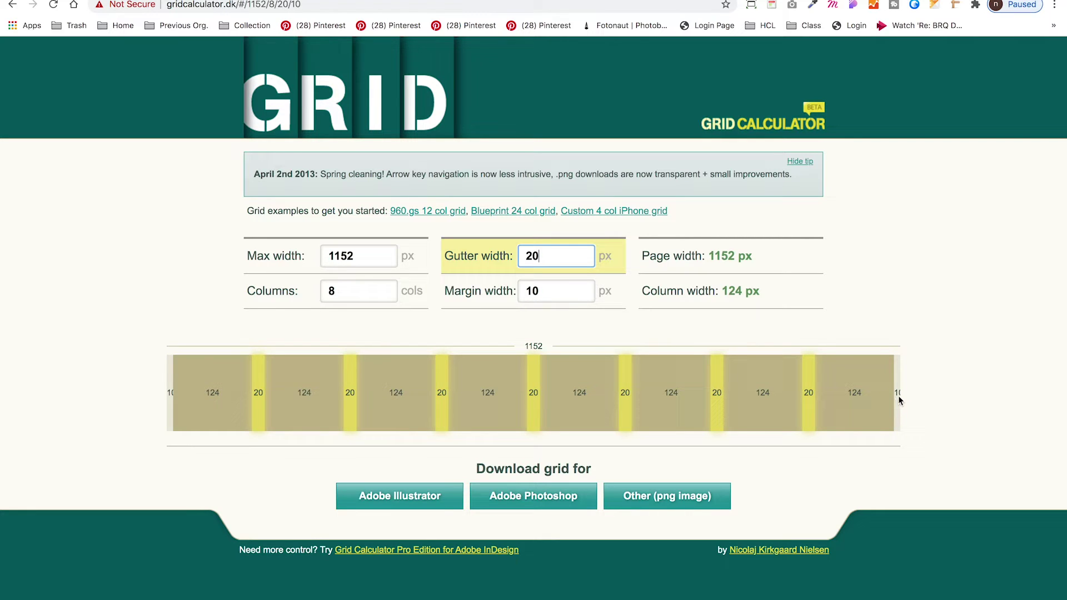
click(588, 292)
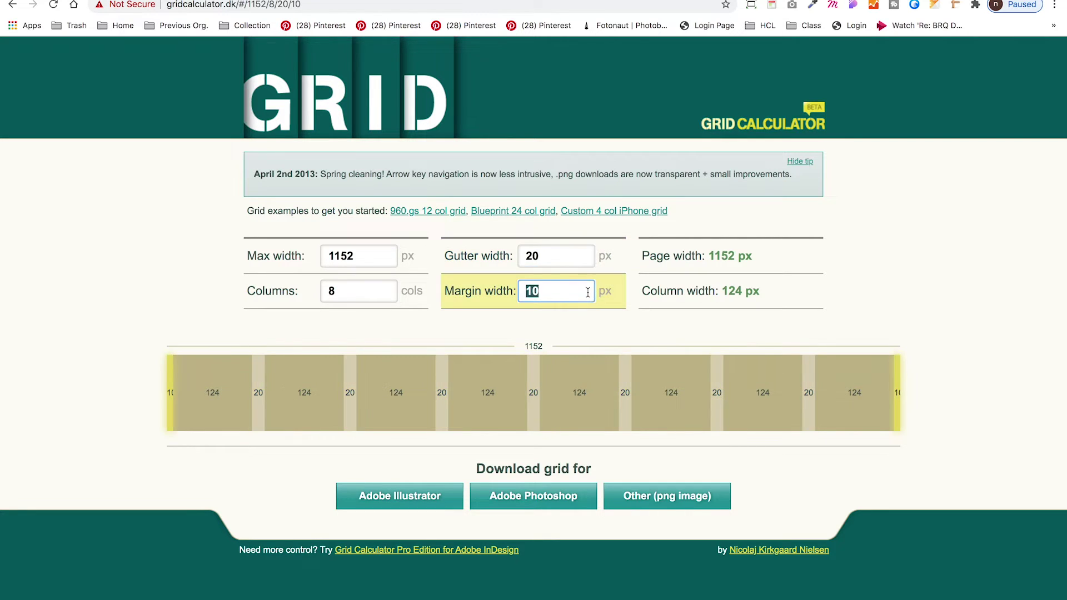
click(962, 288)
double_click(739, 286)
click(931, 290)
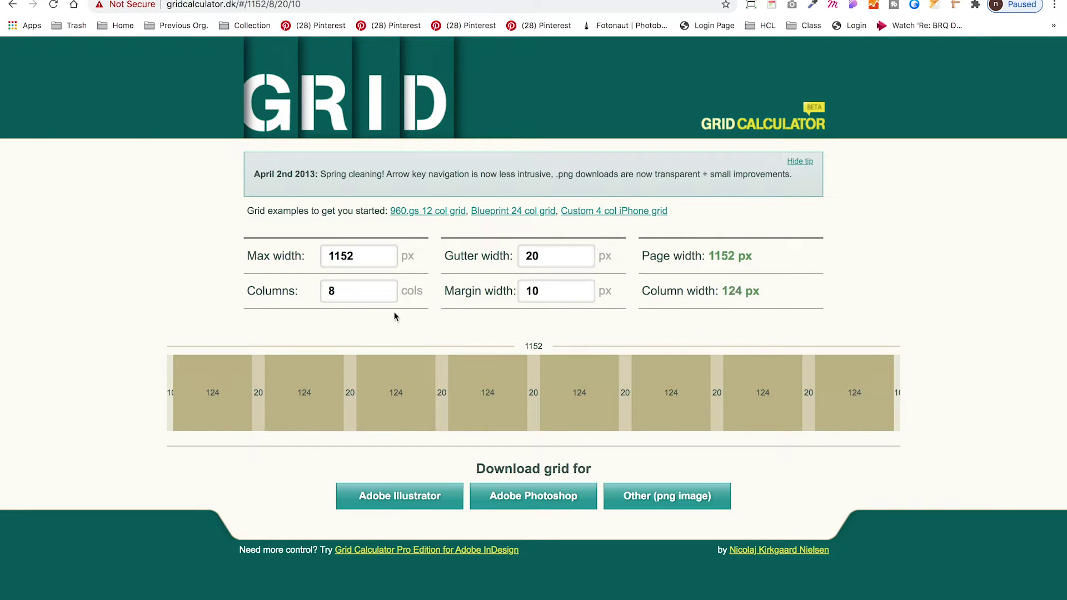
click(374, 293)
- Switch to Figma and add a layout grid to the Desktop - 1 frame, changing it to Columns
key(super+Tab)
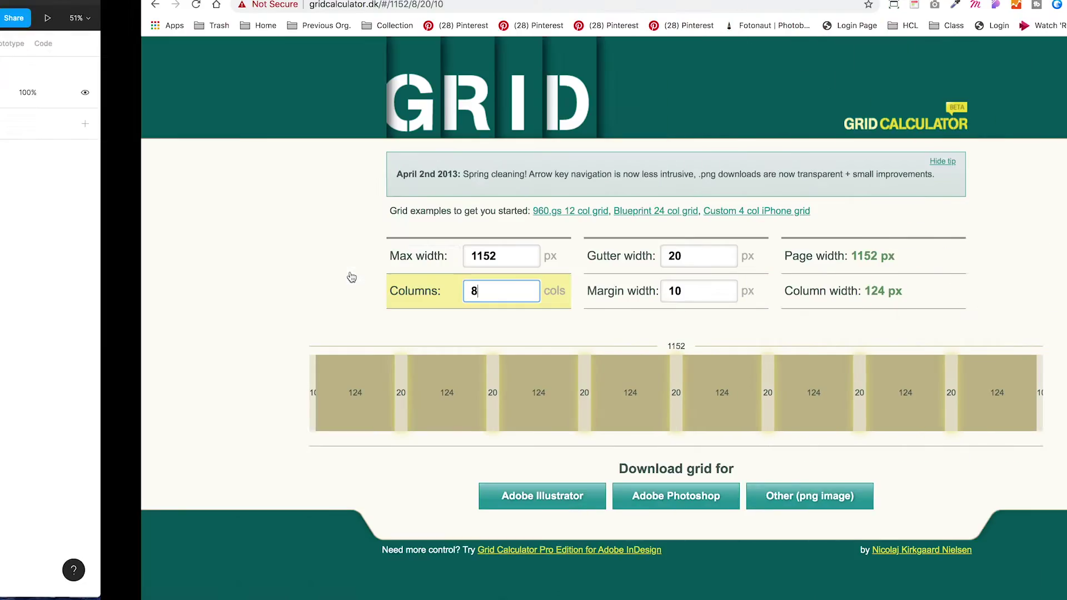
key(super+Tab)
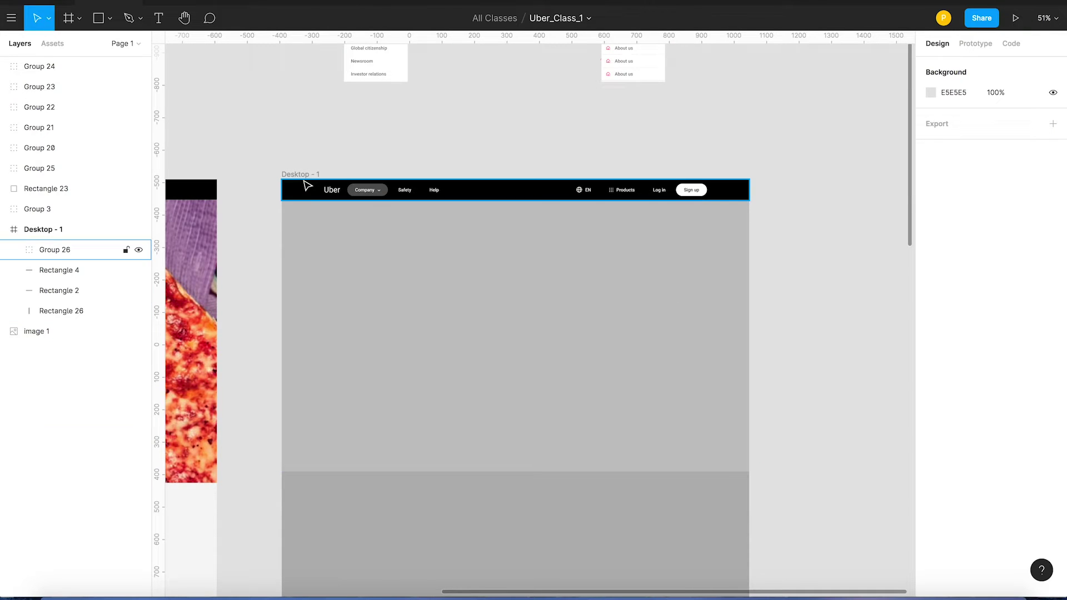
click(303, 176)
scroll(417, 259, up, 3)
scroll(462, 257, right, 2)
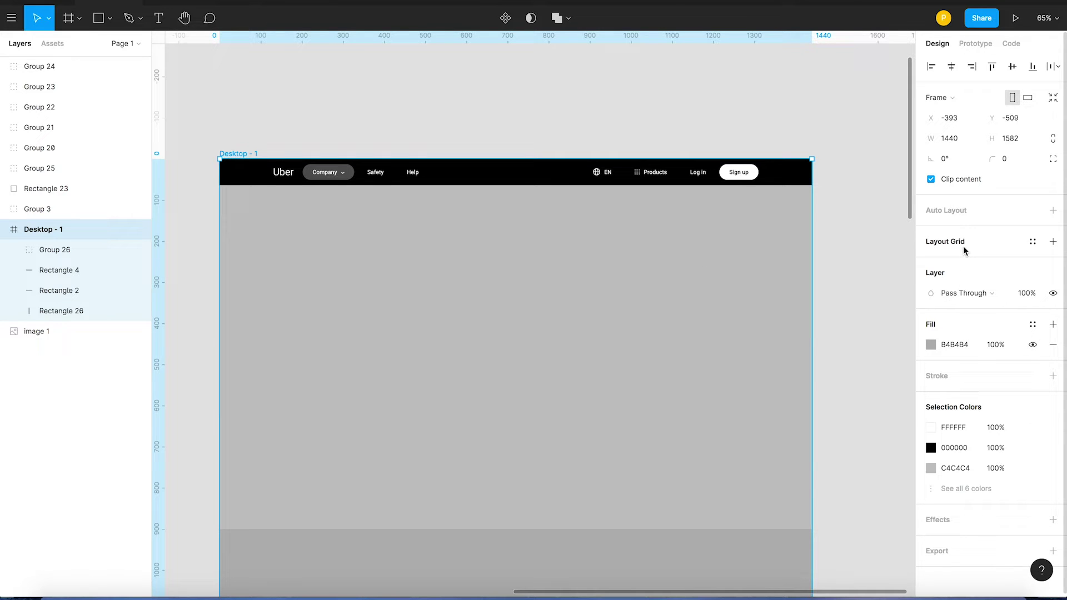
click(1053, 243)
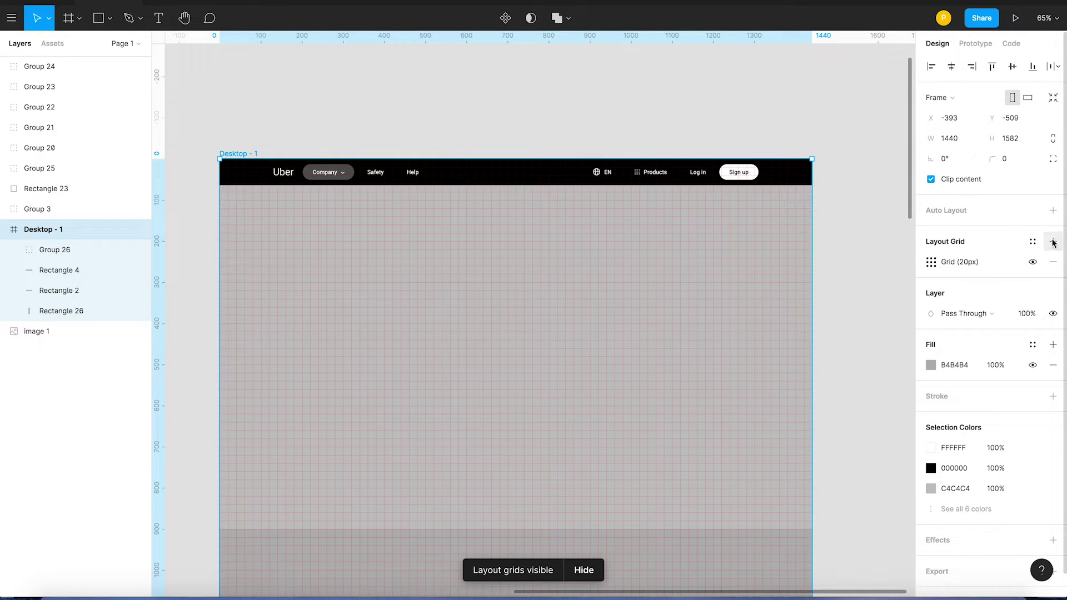
click(931, 262)
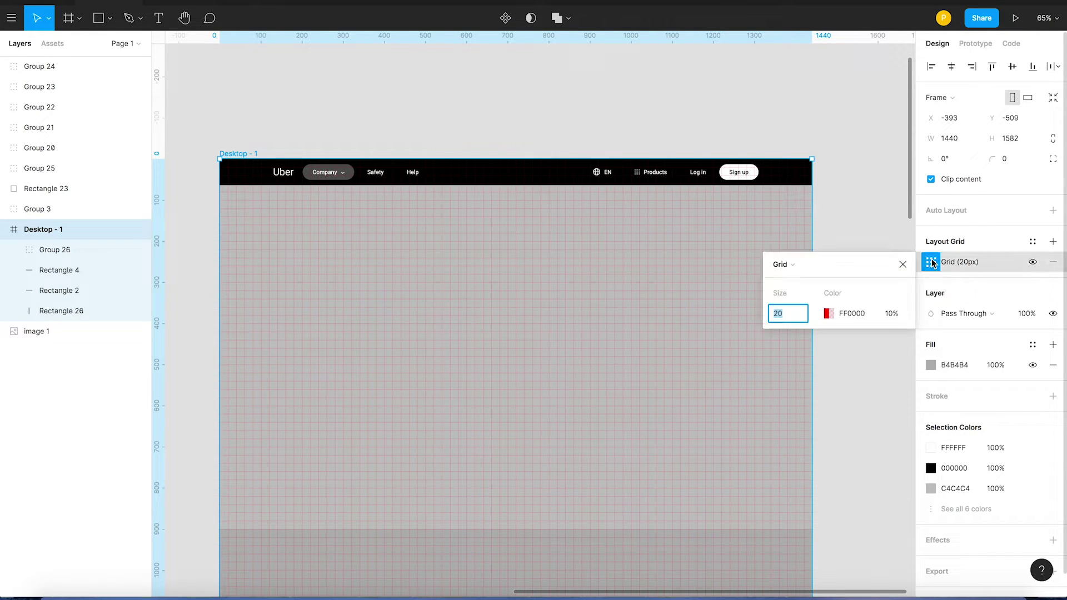
click(802, 265)
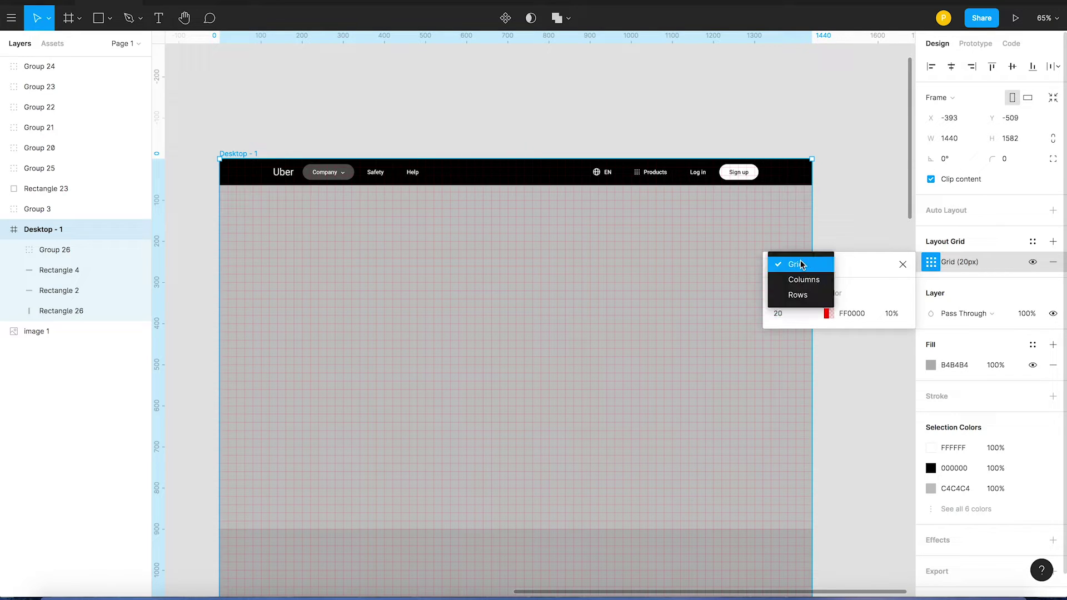
click(809, 280)
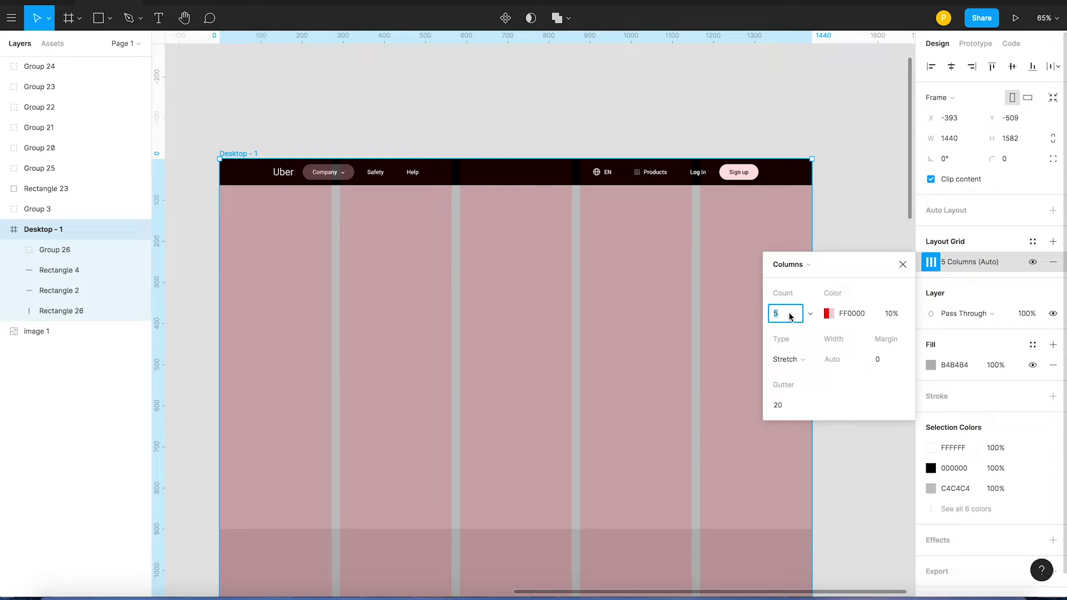
- Set the frame's layout grid to 8 columns with Center alignment and a column width of 124
text(8)
click(808, 360)
click(805, 343)
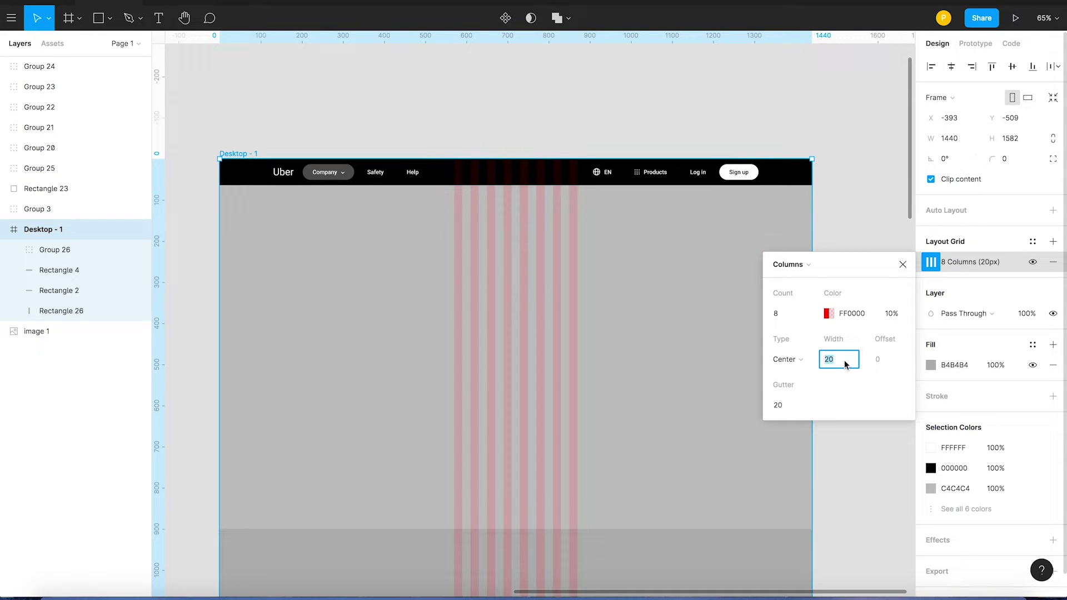
text(124)
key(Return)
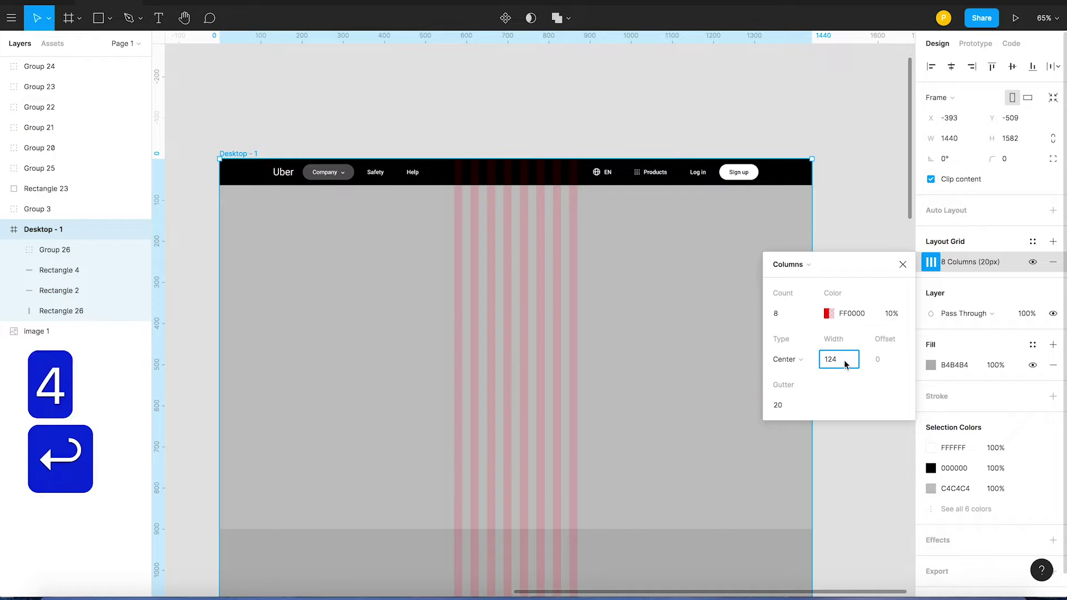
- Compare the frame's column grid with the service tab bar on the Uber homepage in Chrome
key(super+Tab)
key(super+Tab)
key(super+Tab)
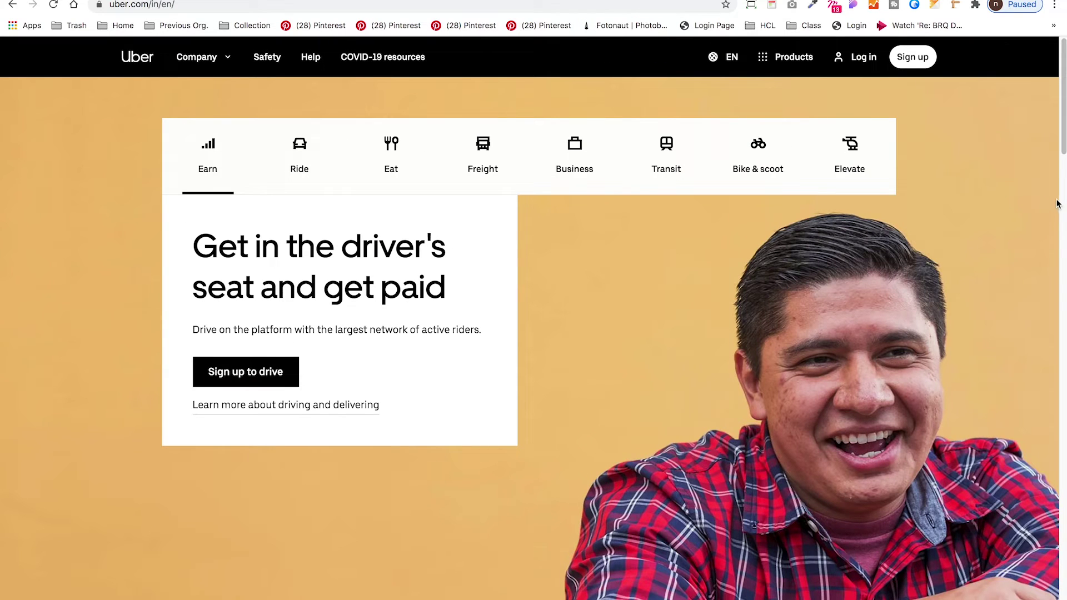
key(super+Tab)
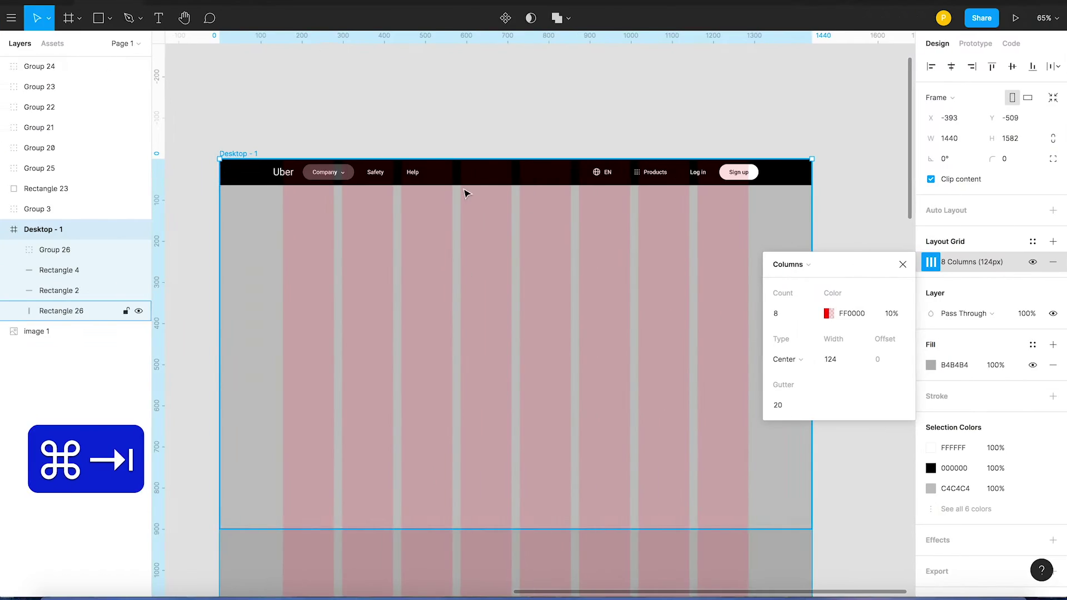
key(super+Tab)
key(ctrl+Tab)
key(ctrl+shift+Tab)
key(super+Tab)
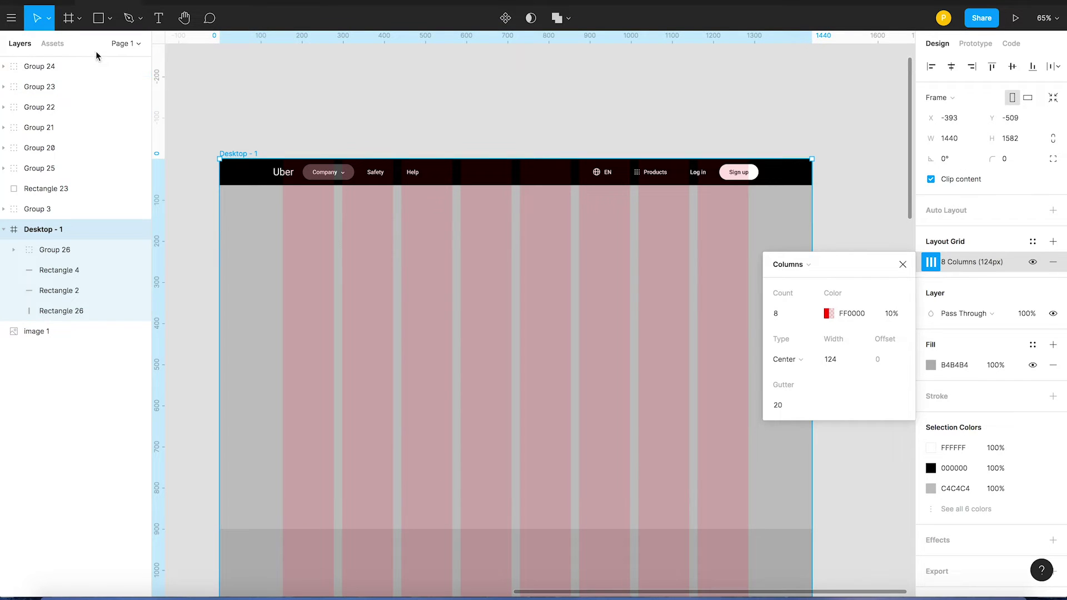
- Inspect the Uber service tab bar's size in Chrome, and draw a 1152 × 121 rectangle below the navigation bar in Figma
click(98, 18)
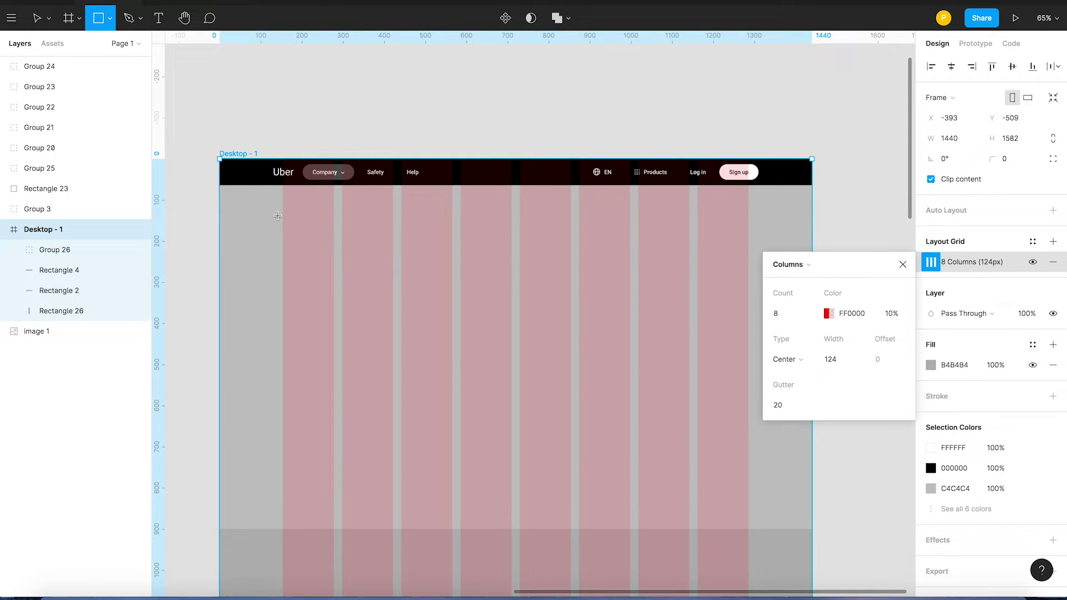
key(super+Tab)
click(771, 6)
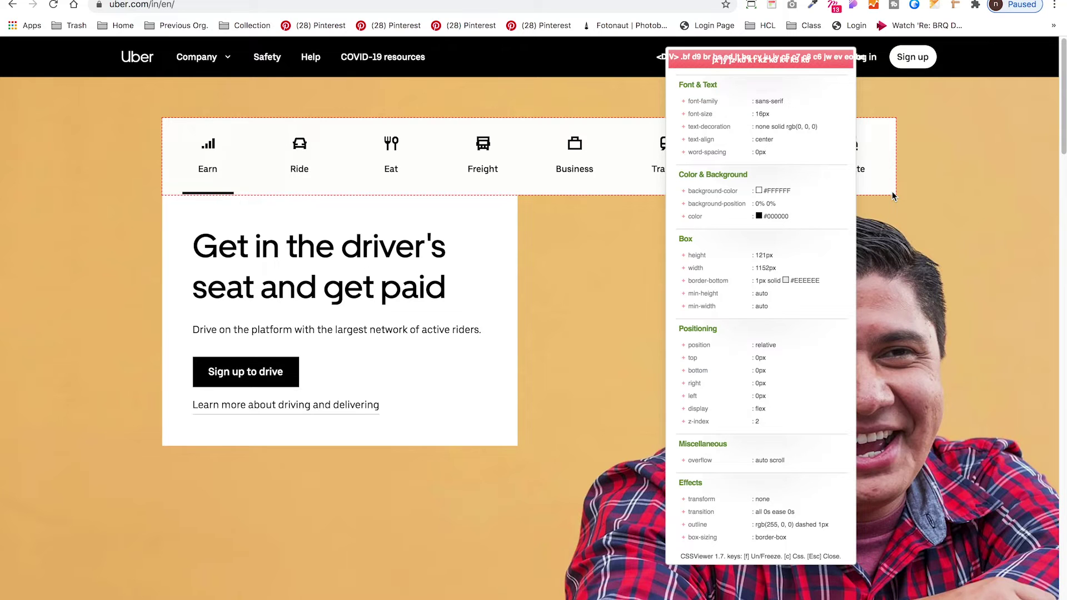
key(super+Tab)
drag(271, 206, 753, 274)
click(946, 117)
text(1152)
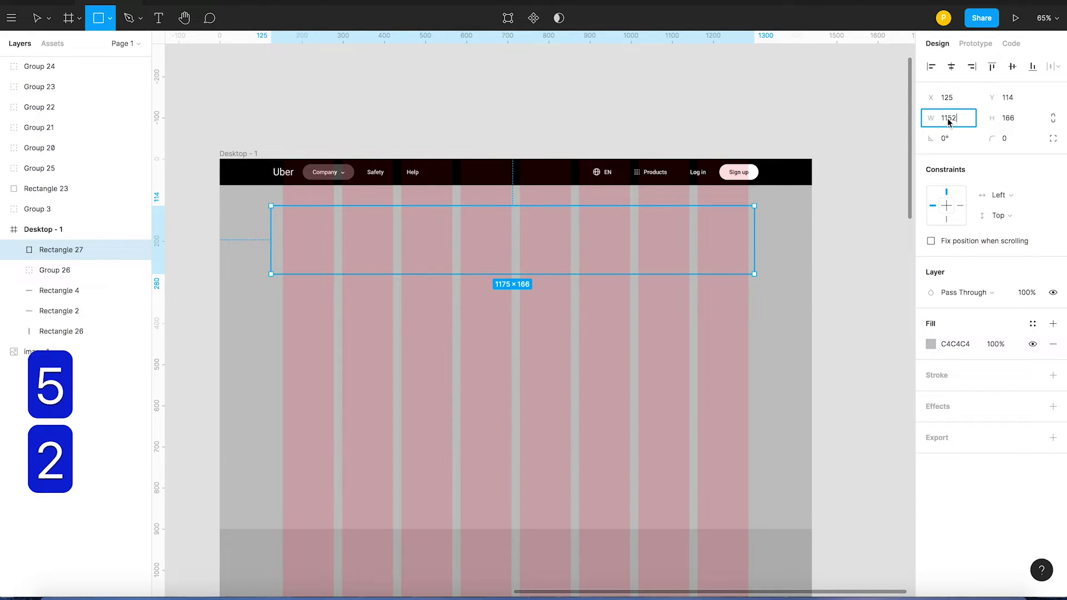
key(Return)
click(1008, 118)
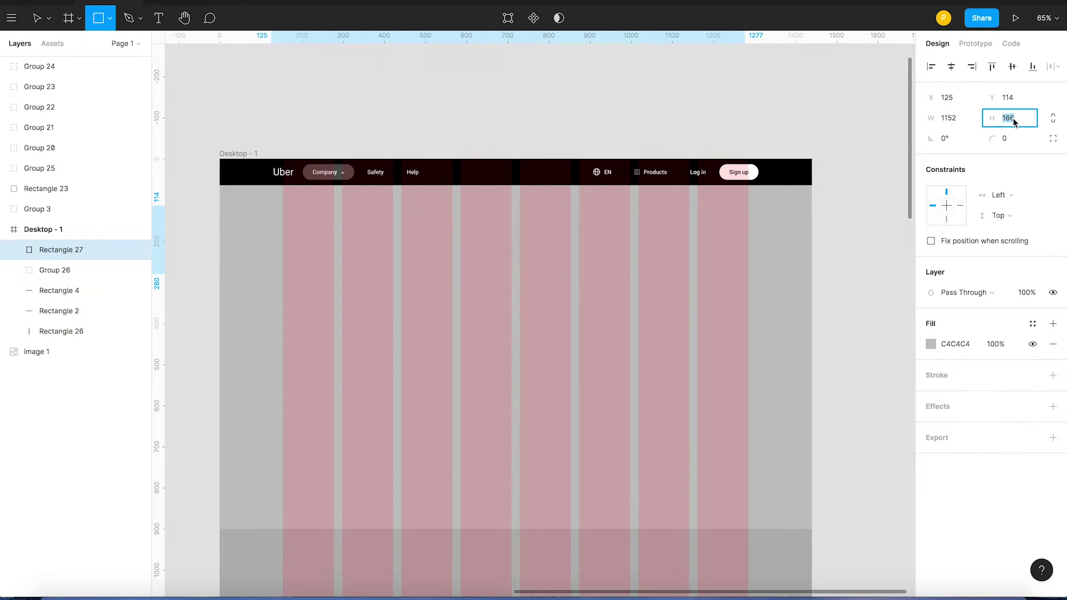
text(121)
key(Return)
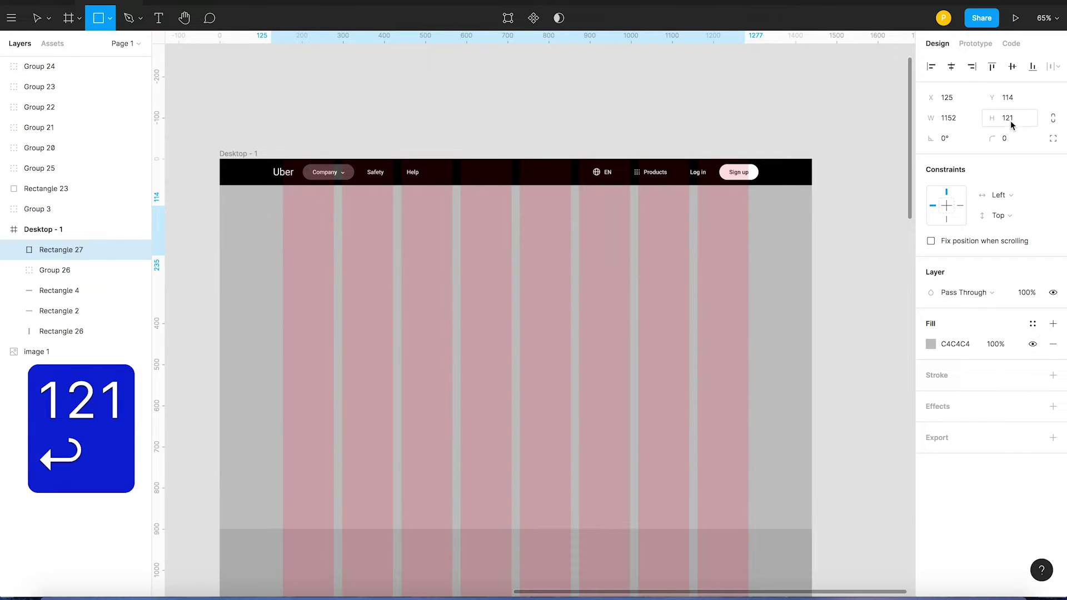
- Fill the new tab bar rectangle with white (FFFFFF) and center it horizontally in the frame
key(v)
click(930, 346)
drag(859, 312, 580, 76)
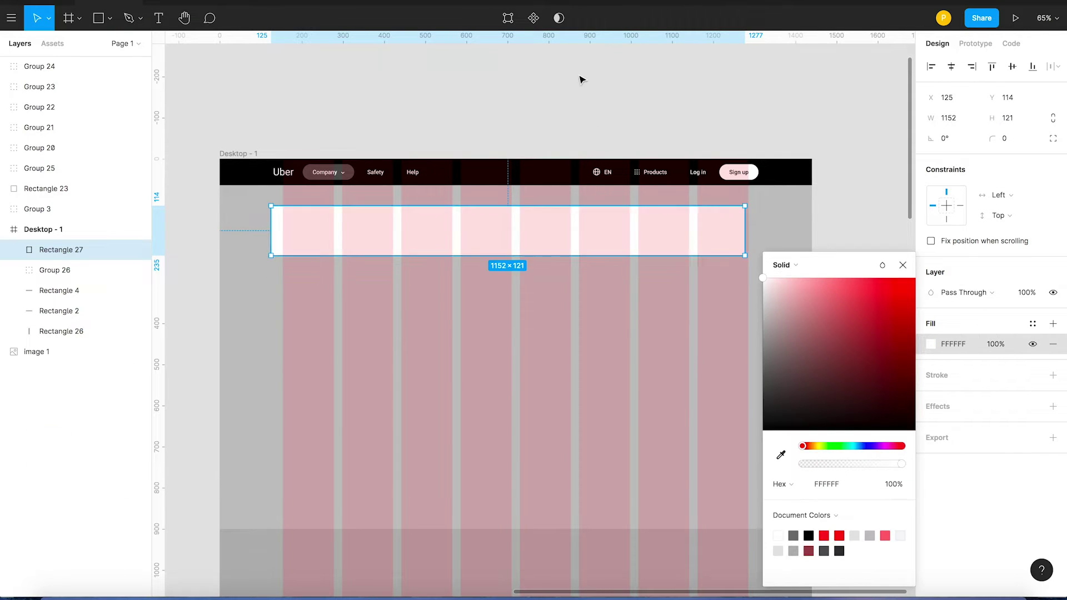
click(579, 79)
click(300, 219)
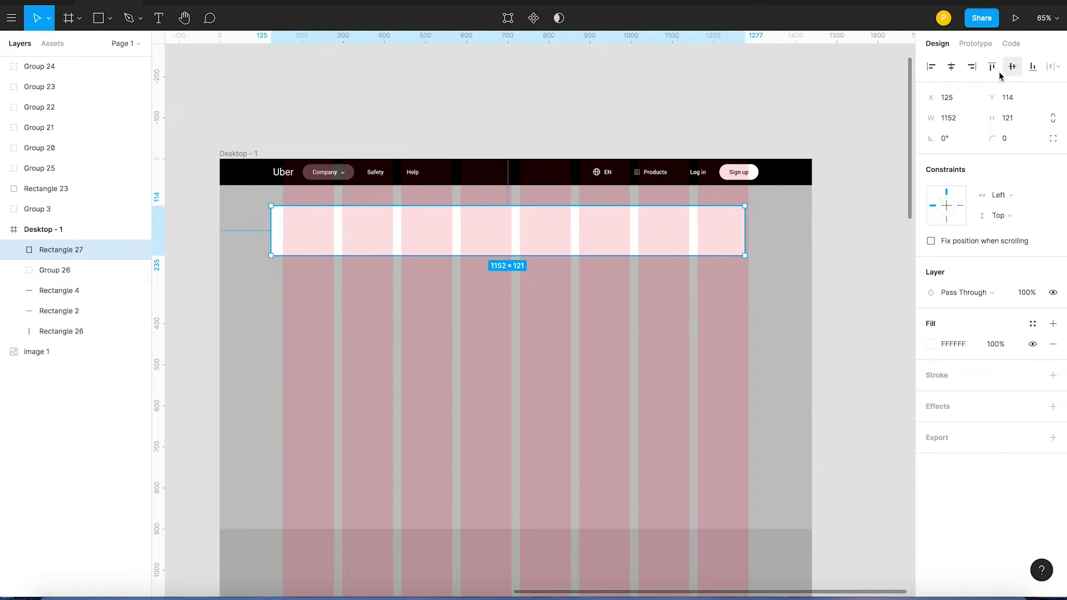
click(950, 66)
click(674, 126)
click(705, 222)
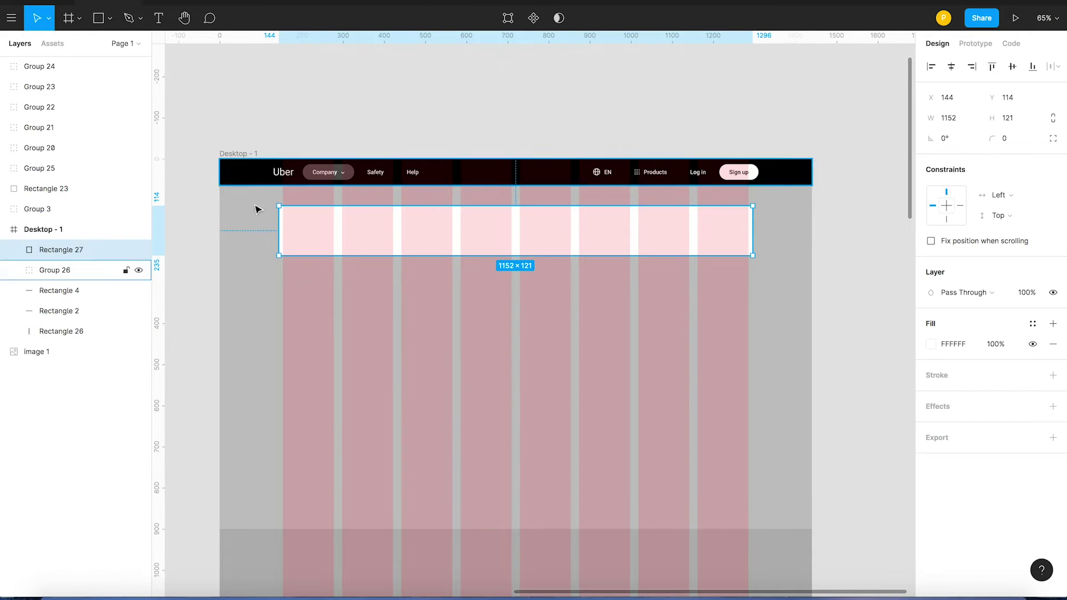
click(443, 92)
- Switch to Chrome and save the Earn icon from the Uber tab bar as an SVG image in the Images folder
key(ctrl+Right)
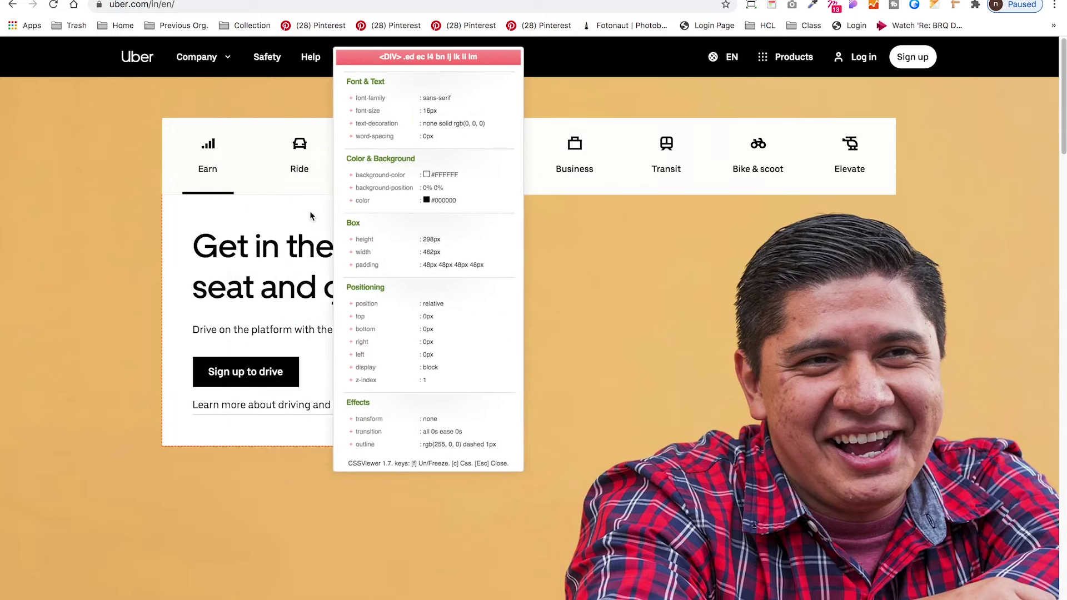
key(Escape)
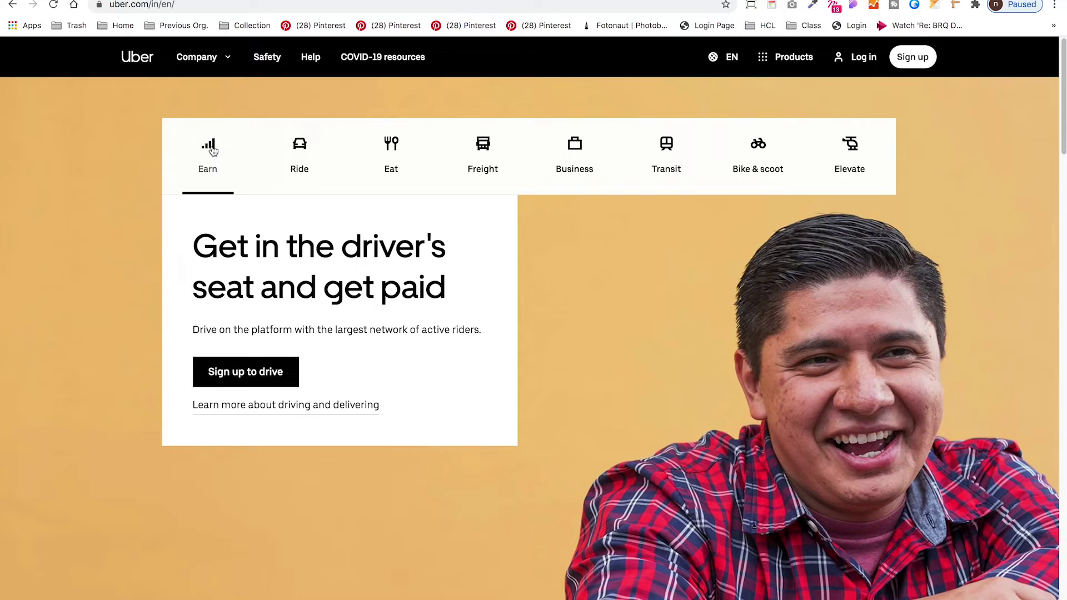
right_click(213, 149)
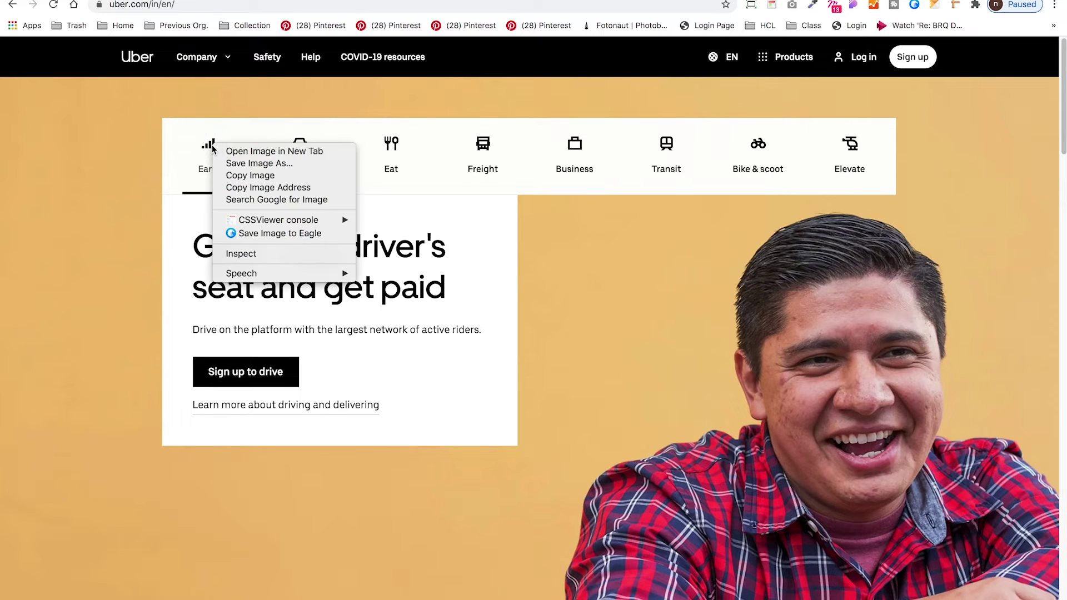
click(246, 164)
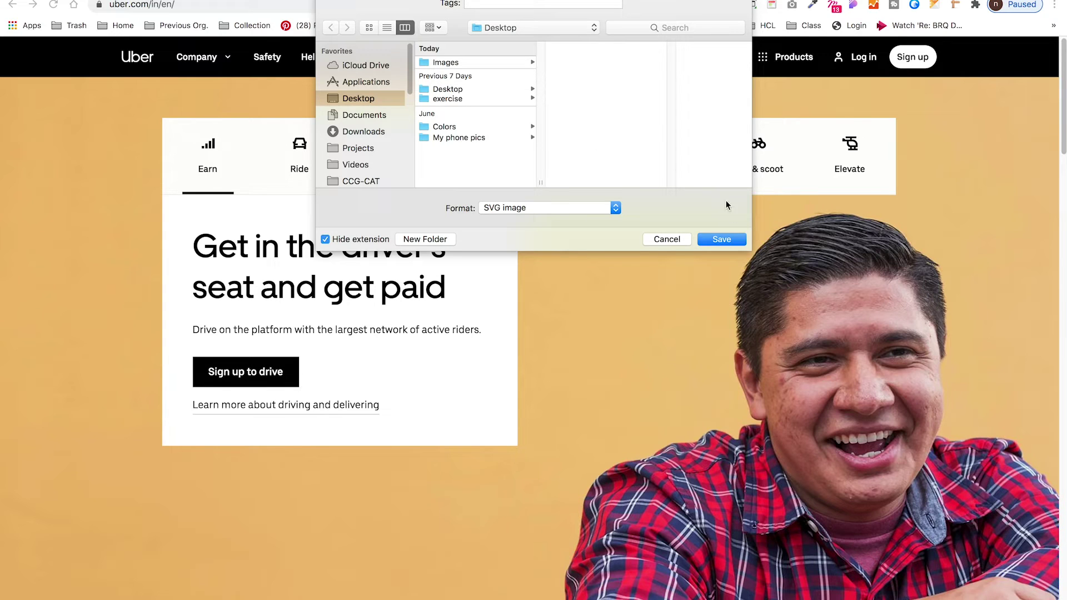
click(459, 63)
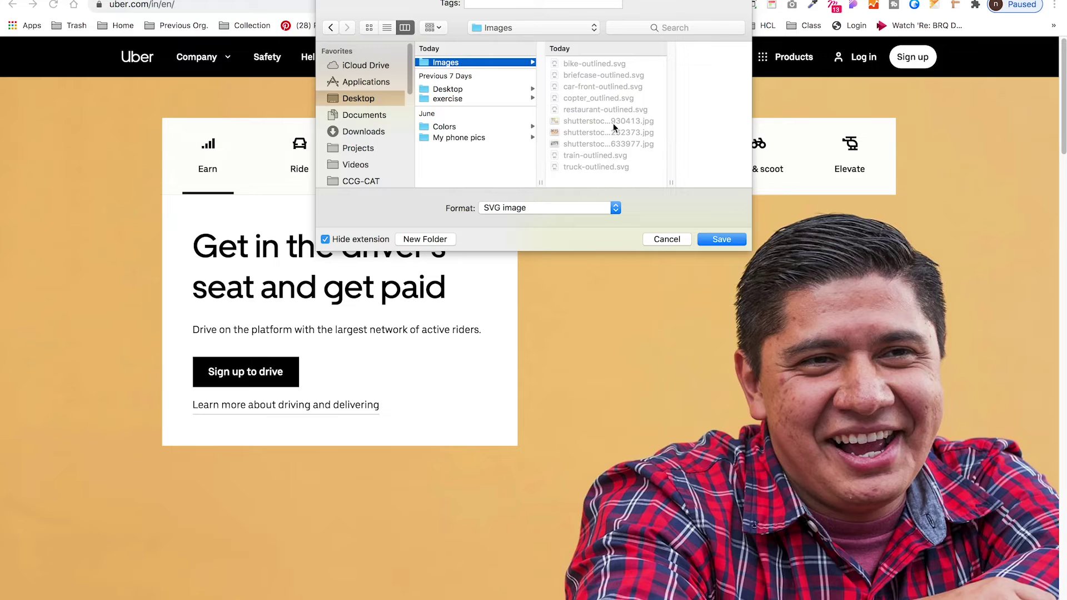
click(721, 240)
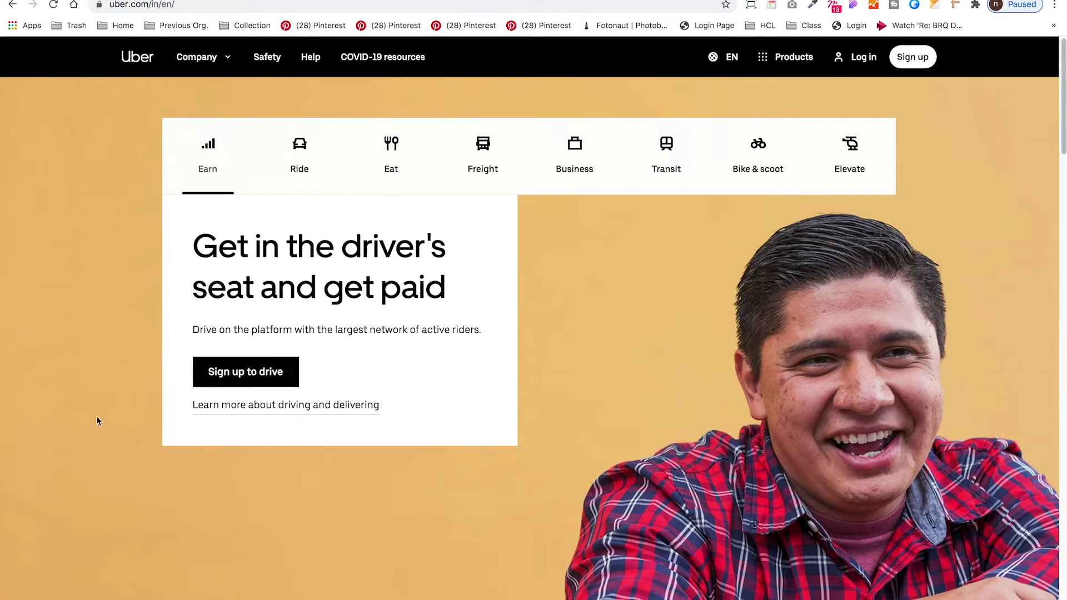
- Import the saved Earn icon SVG into Figma, onto the empty canvas beside the Desktop - 1 frame
click(155, 599)
click(158, 598)
drag(585, 276, 867, 293)
key(z)
drag(402, 216, 616, 324)
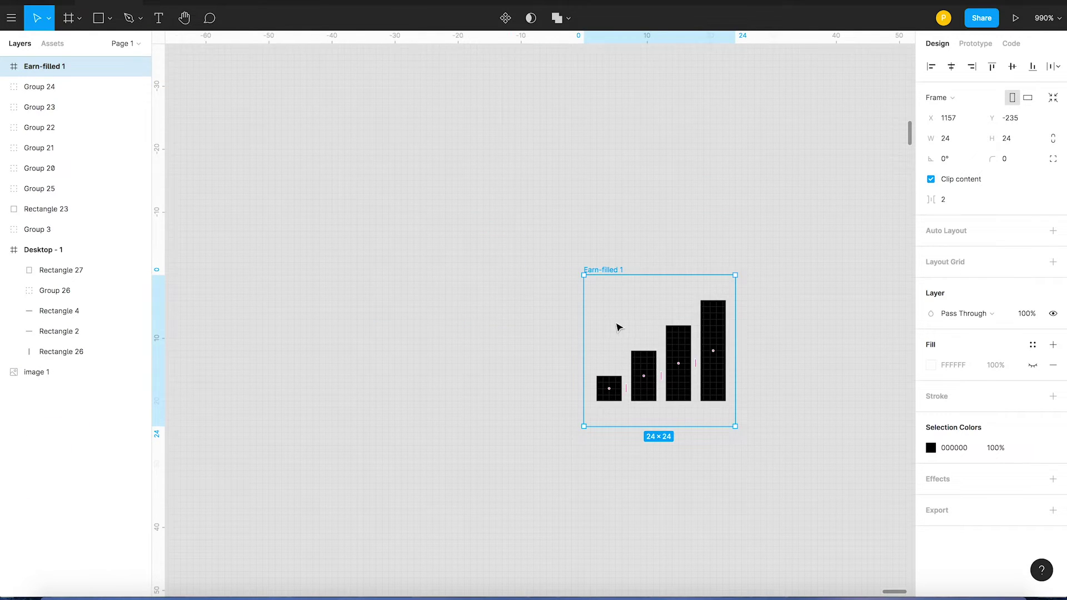
key(super+z)
key(z)
drag(361, 157, 590, 346)
drag(409, 214, 481, 330)
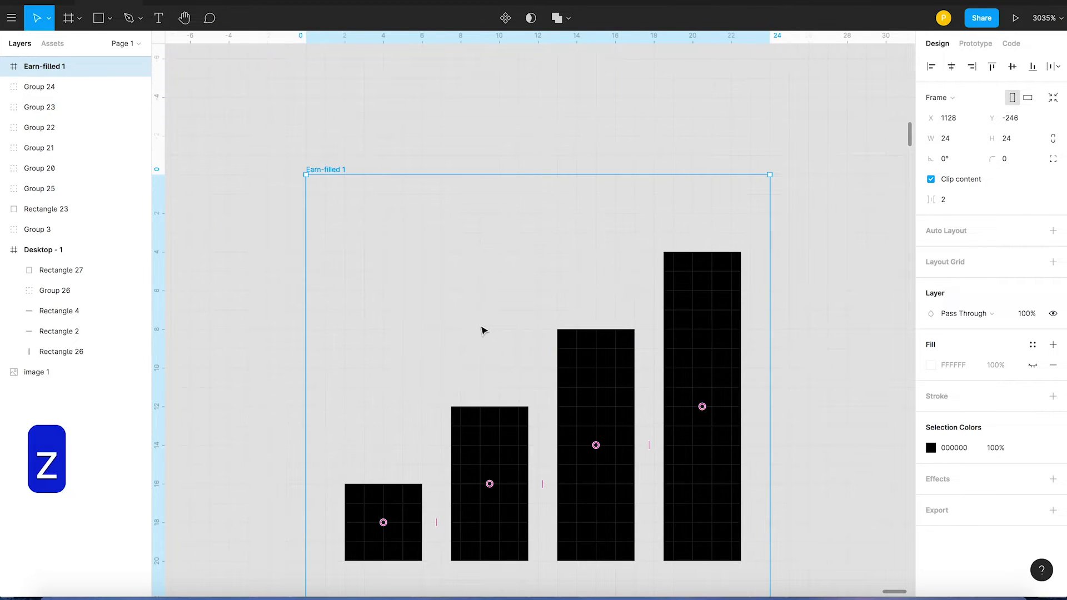
key(super+z)
- Group the Earn icon and move it inside the left end of the white tab bar rectangle, at about X 202, Y 150
scroll(495, 332, down, 10)
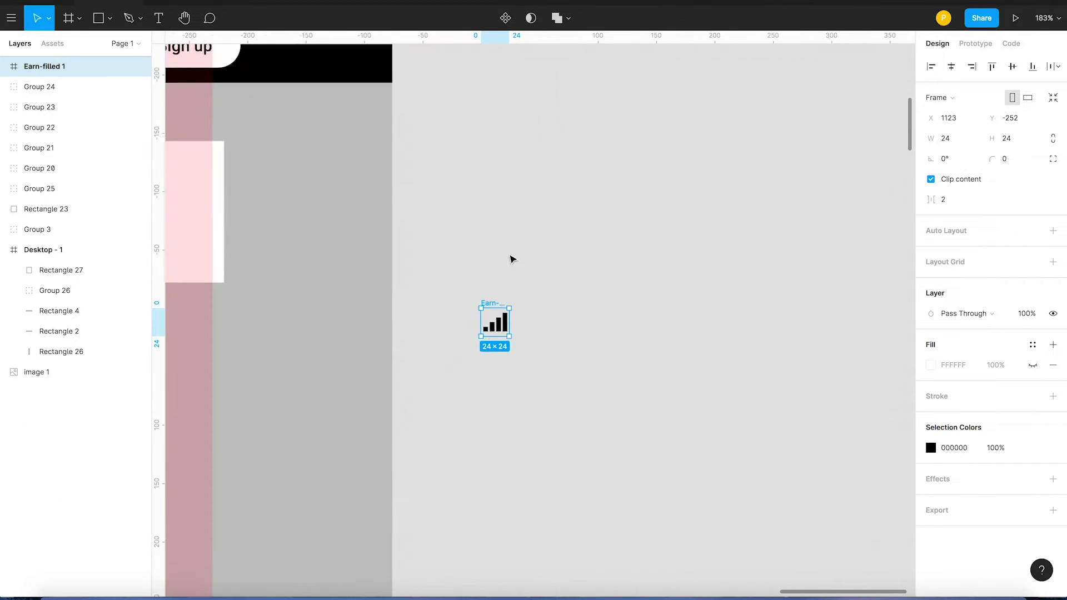
key(space)
drag(517, 243, 813, 301)
click(760, 281)
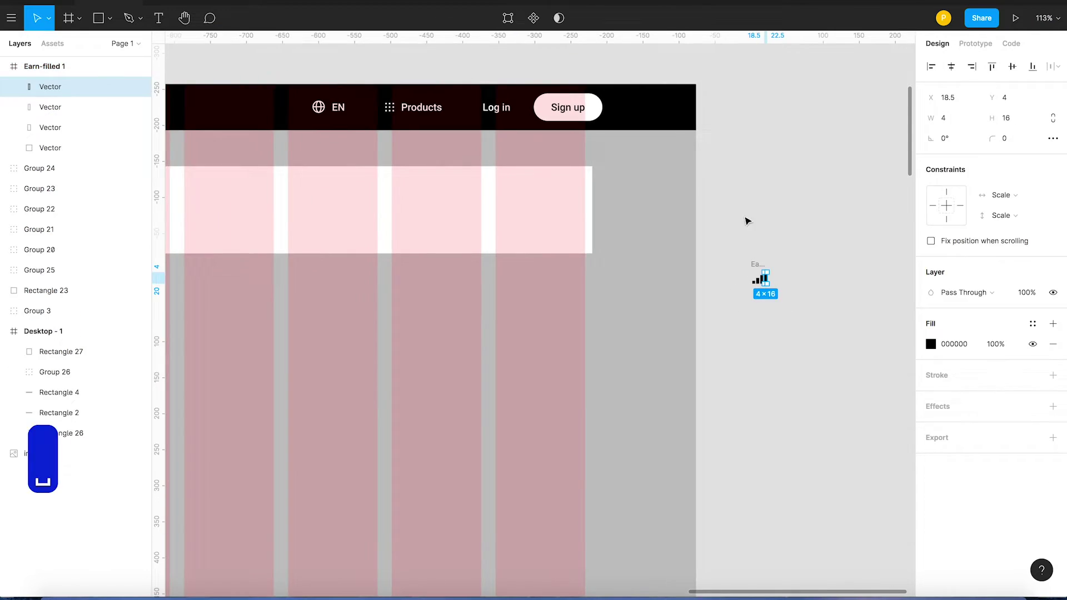
key(shift+Return)
key(super+g)
scroll(771, 318, left, 5)
drag(882, 293, 248, 234)
scroll(248, 235, left, 10)
drag(600, 238, 289, 228)
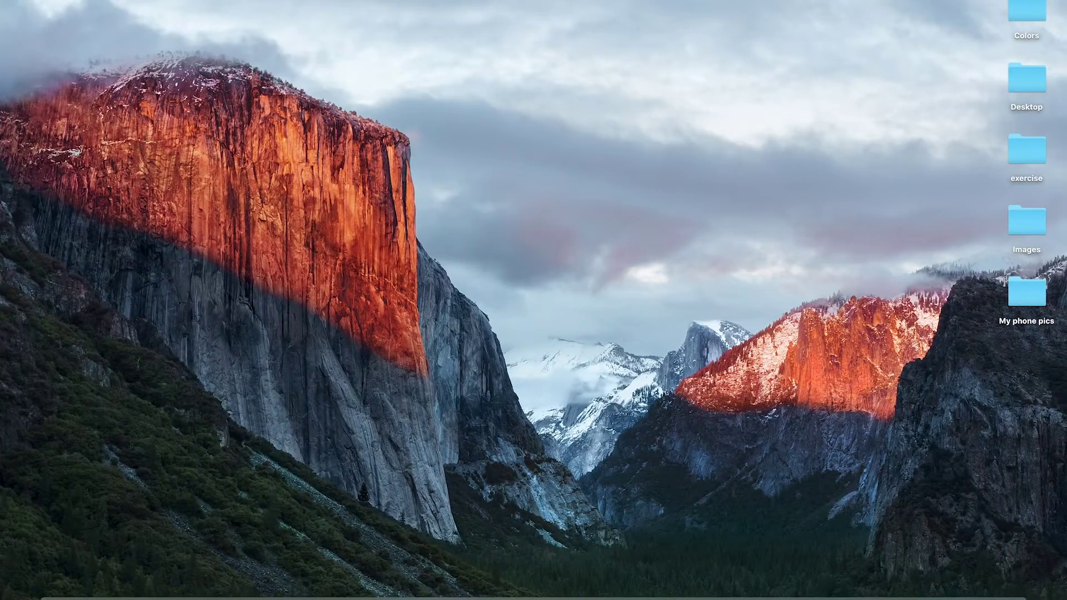
- Import the bike, briefcase, car-front, restaurant, copter, truck and train SVG icons from the Images folder, placing them over the white tab bar
click(1027, 221)
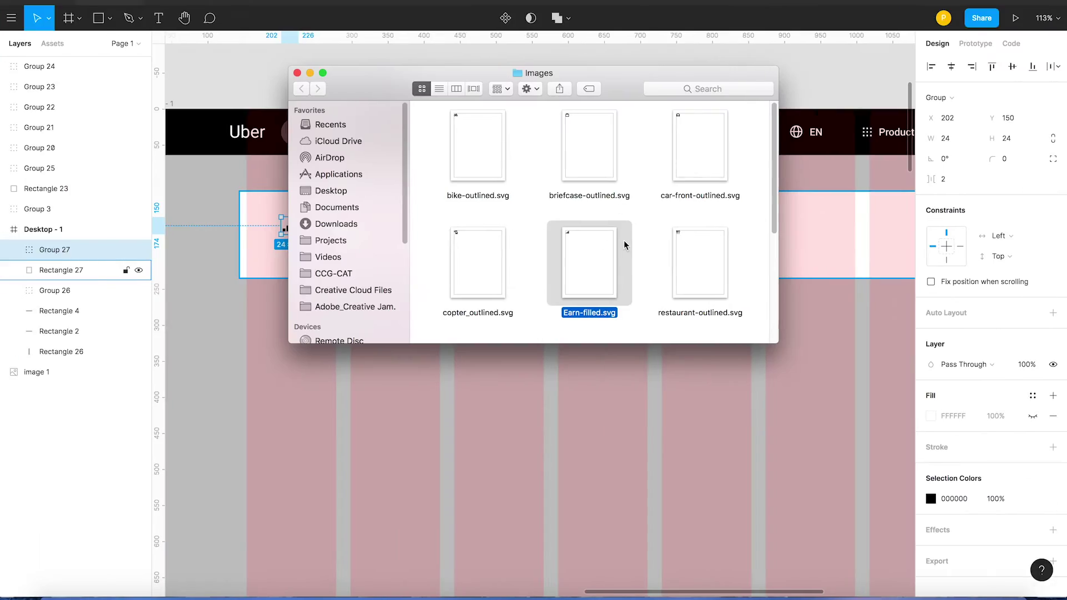
click(483, 164)
super+click(578, 147)
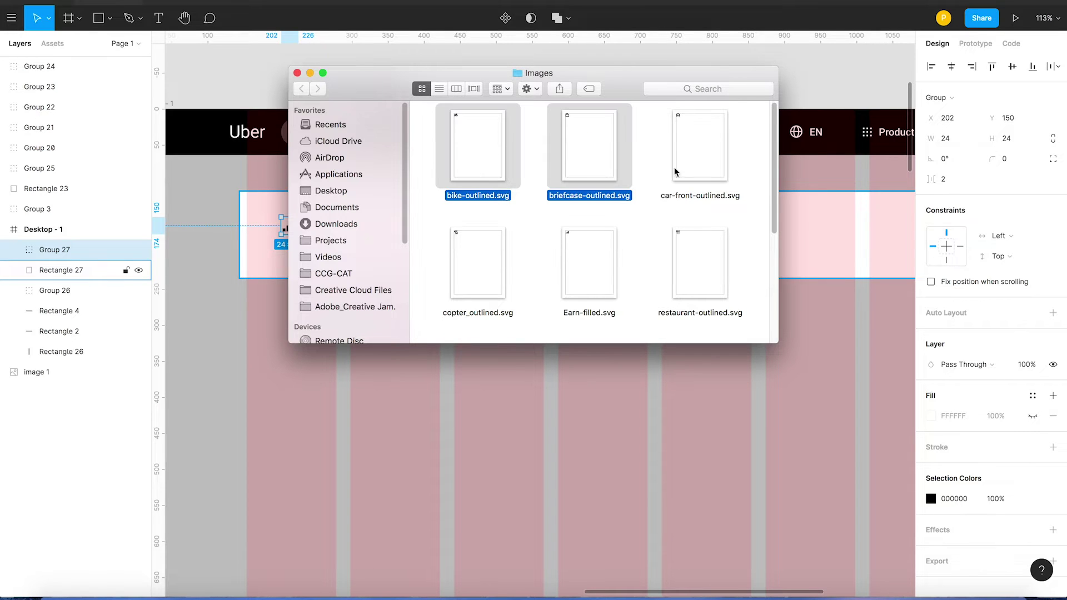
super+click(698, 157)
super+click(705, 255)
super+click(462, 274)
scroll(595, 263, down, 3)
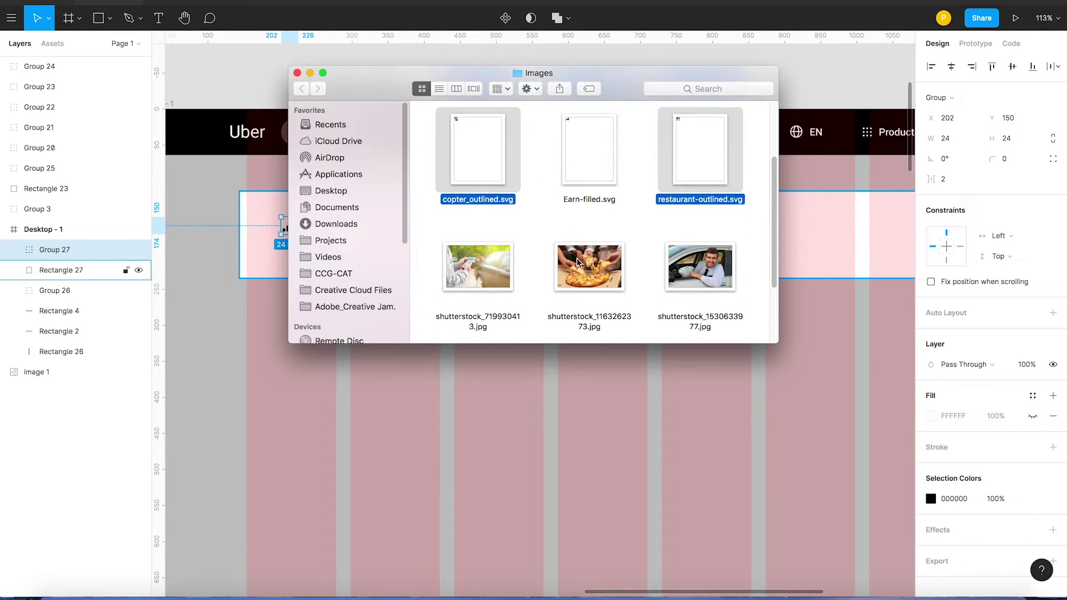
scroll(586, 234, down, 3)
super+click(586, 259)
super+click(473, 261)
drag(473, 261, 817, 227)
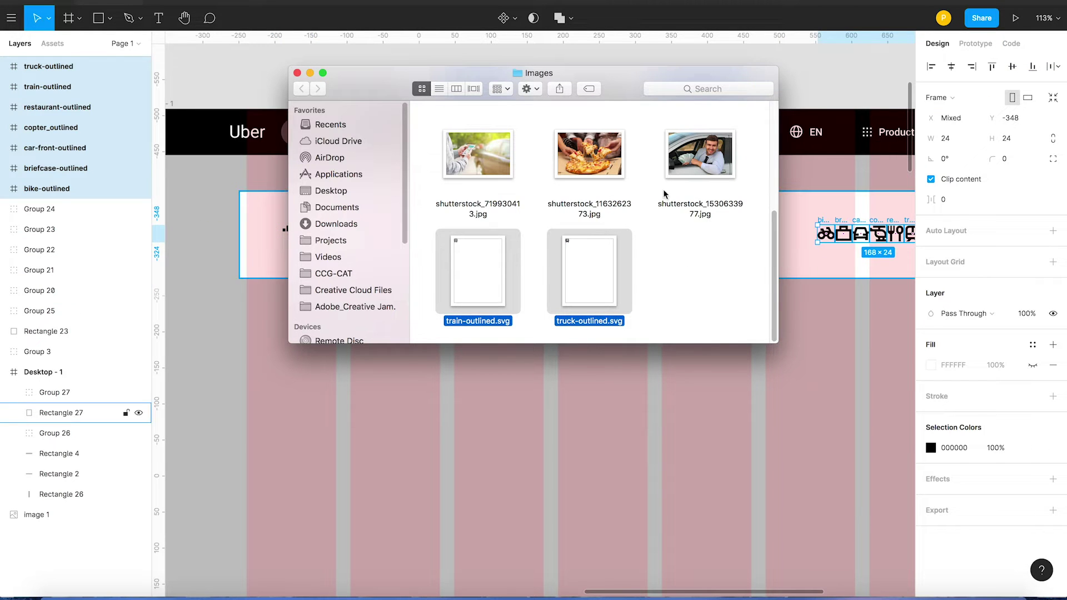
- Close the Images and Downloads Finder windows and clear the selection of the imported icons
click(298, 73)
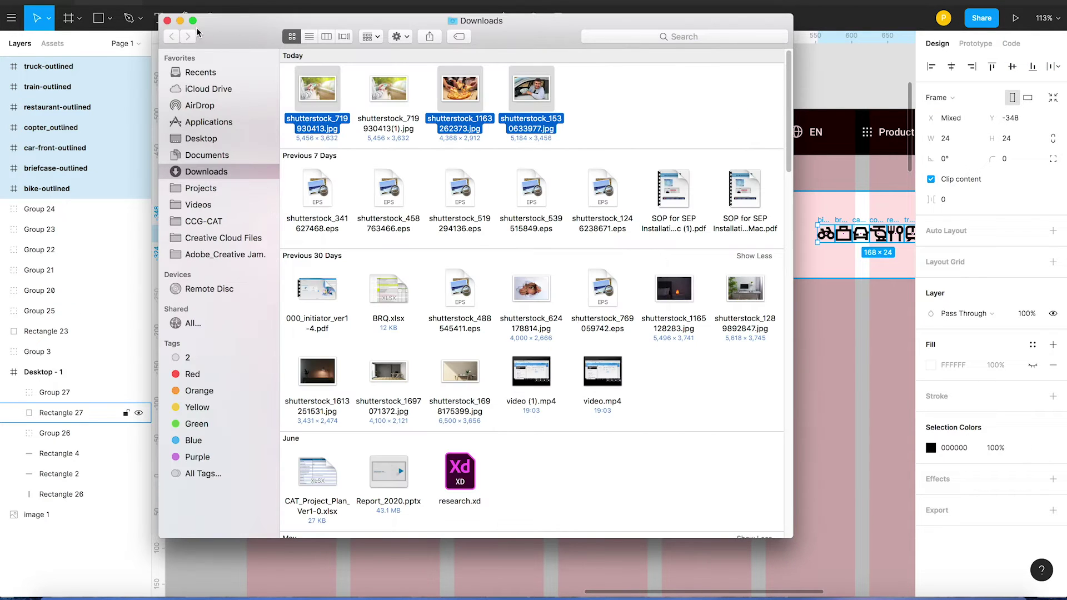
click(168, 21)
click(773, 242)
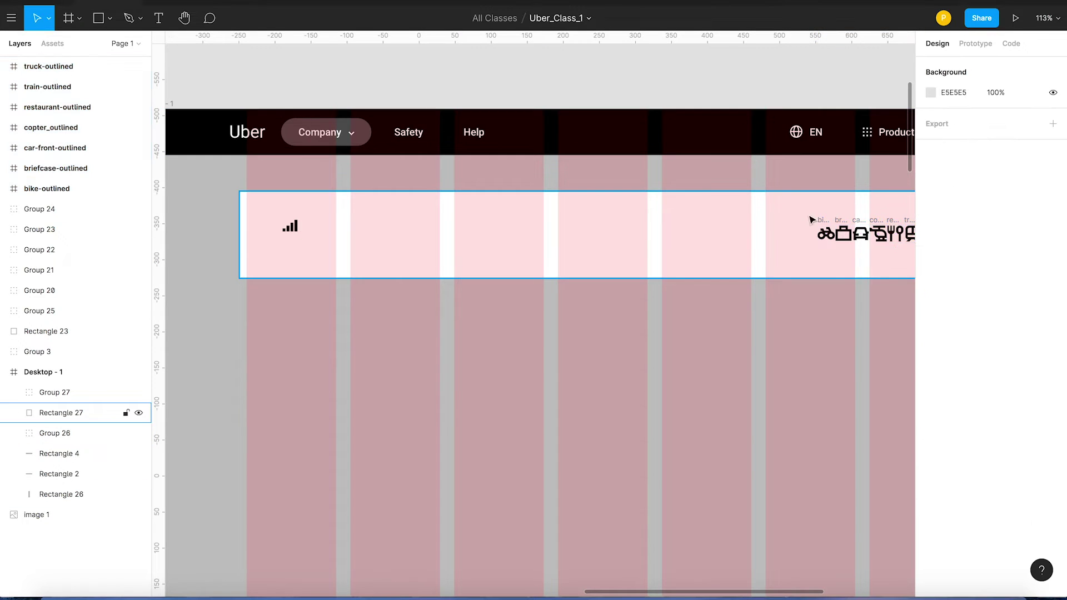
- Check the tab order on the Uber page in Chrome, then move the car icon into the tab bar's second column, at about X 357, Y 164
key(super+Tab)
click(695, 312)
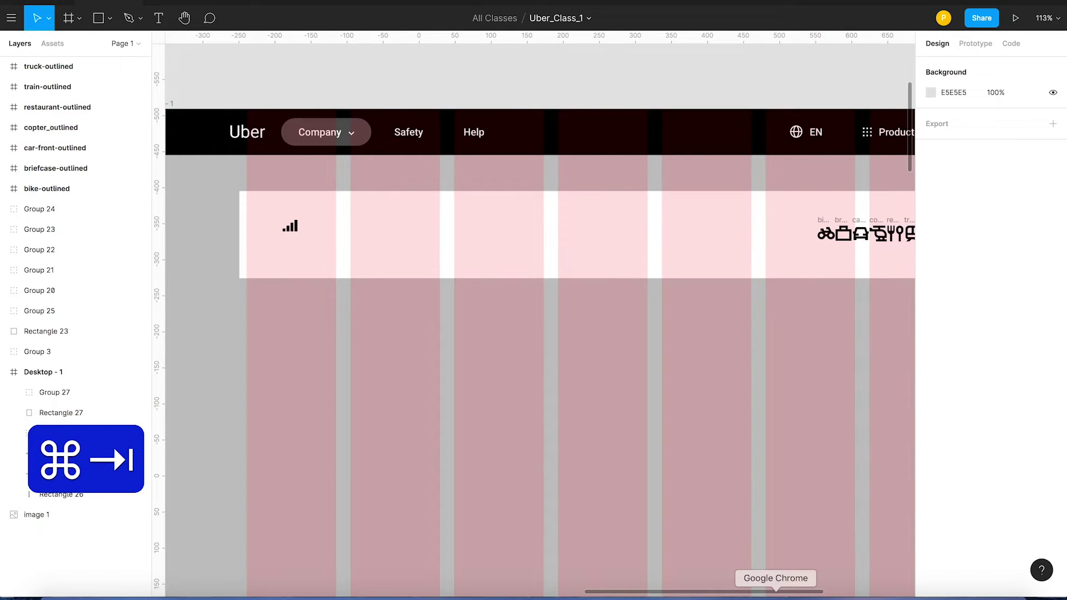
click(768, 587)
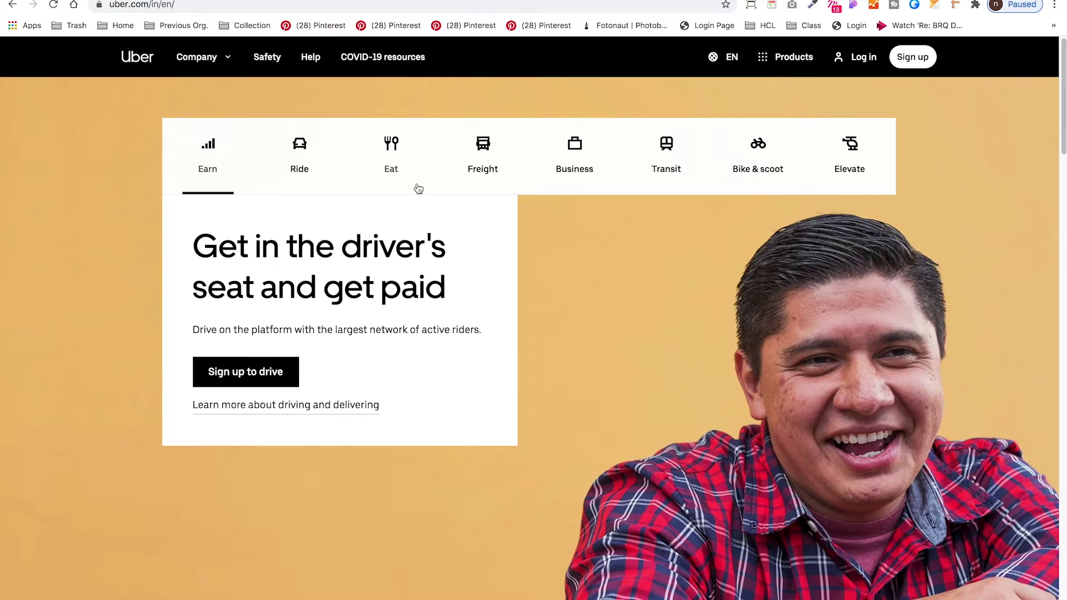
key(super+Tab)
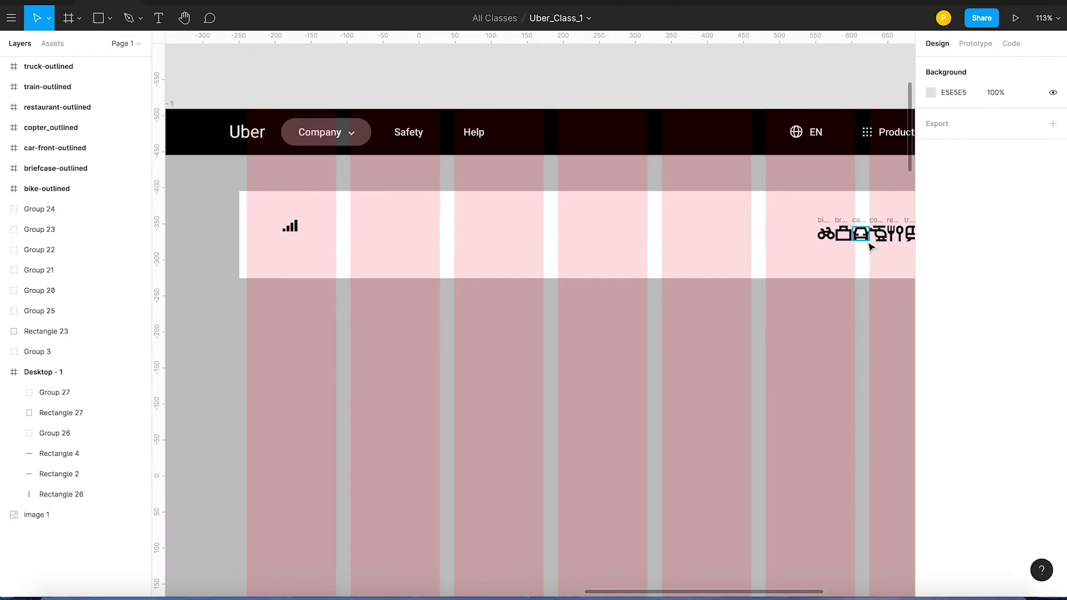
key(space)
drag(884, 244, 346, 246)
- Move the restaurant icon into the third column of the tab bar and the truck icon into the fourth column
key(super+Tab)
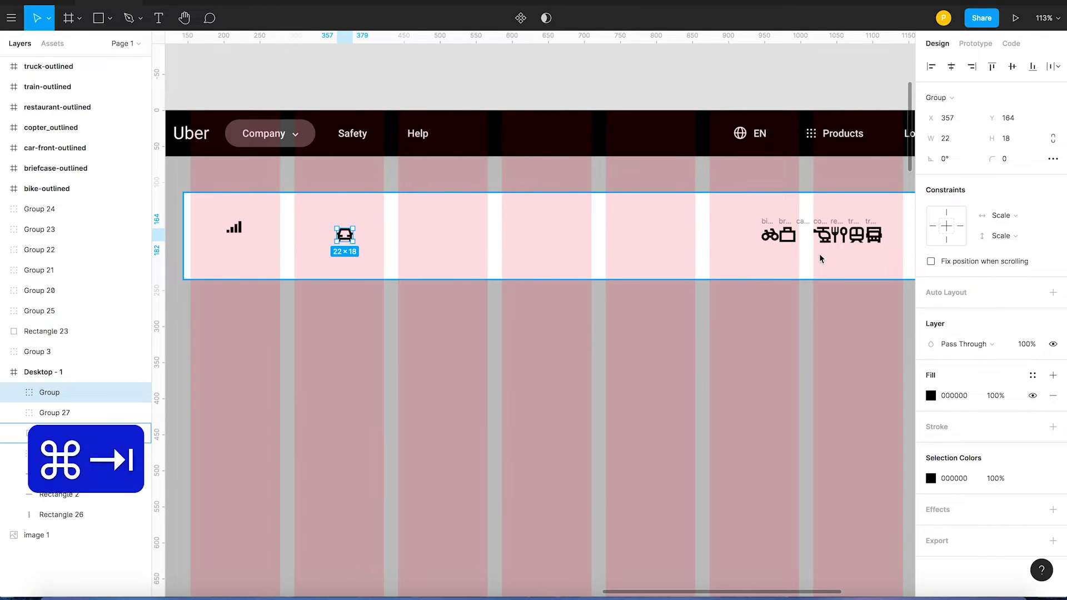
key(super+Tab)
drag(841, 248, 439, 245)
drag(870, 239, 549, 240)
- Following the Uber page's tab order, move the briefcase icon into the fifth column and the train icon into the sixth
key(super+Tab)
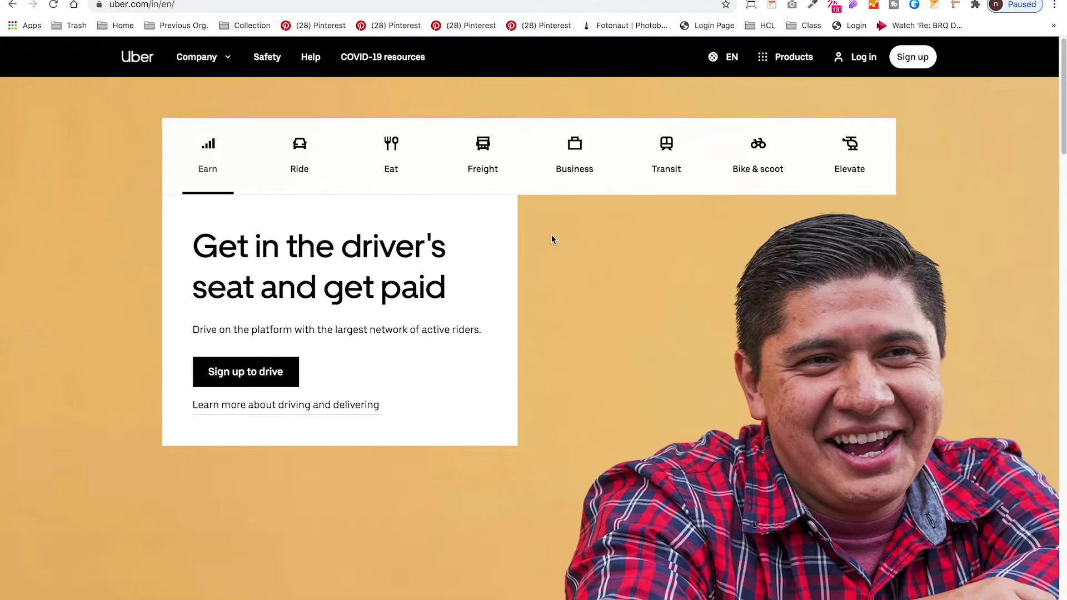
key(super+Tab)
drag(789, 238, 655, 238)
key(super+Tab)
key(super+Tab)
click(855, 242)
drag(856, 242, 742, 241)
- Check the remaining tabs on the Uber page and move the helicopter icon out of the imported row into the seventh column
key(super+Tab)
key(super+Tab)
click(859, 239)
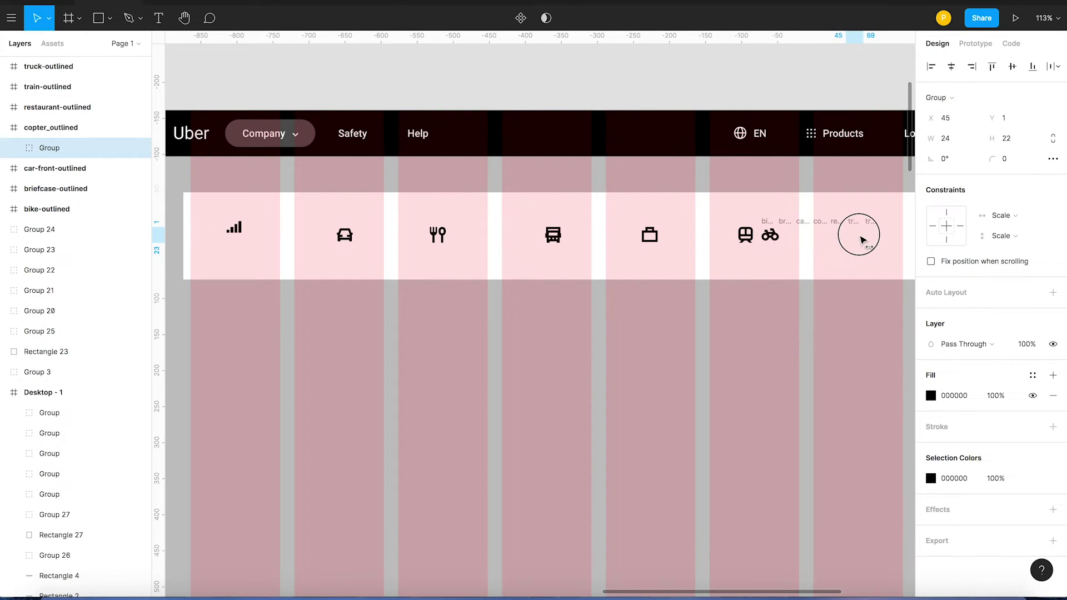
drag(859, 240, 858, 239)
scroll(617, 278, right, 10)
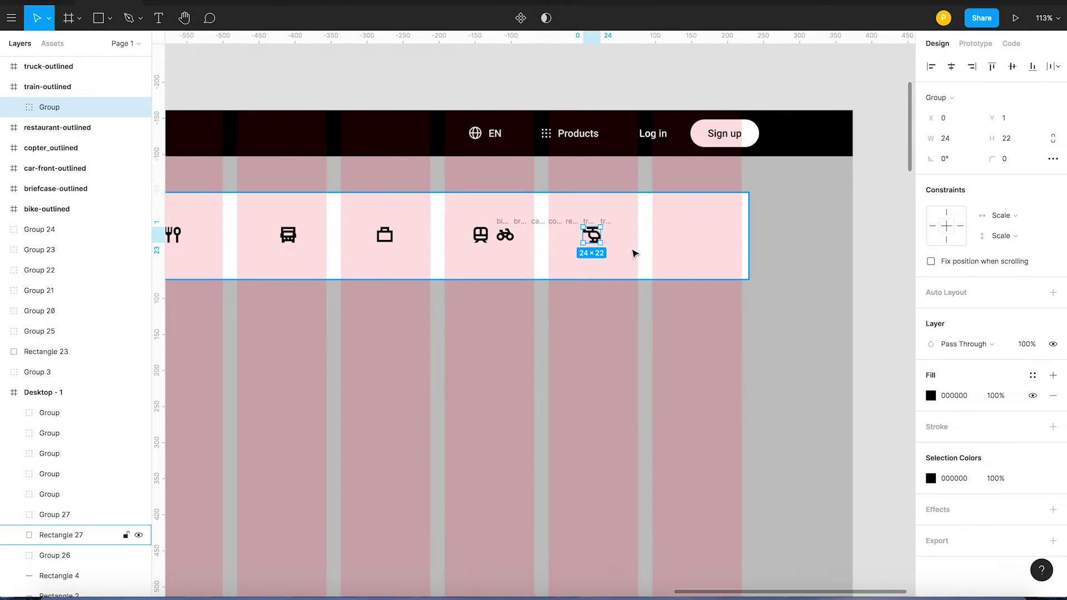
click(611, 252)
drag(590, 231, 709, 231)
key(super+z)
drag(585, 231, 669, 242)
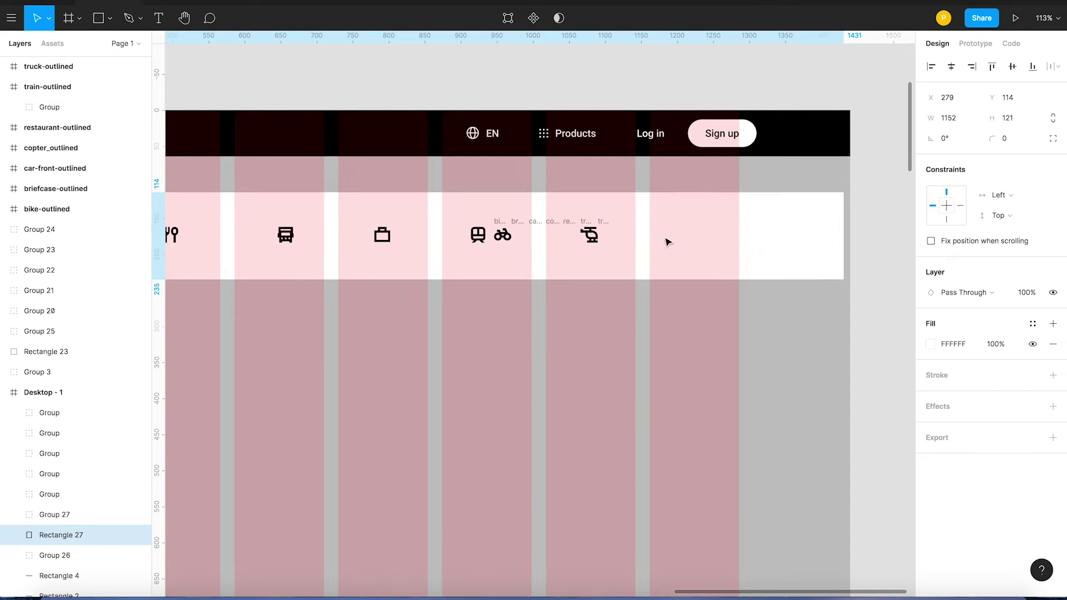
key(super+z)
click(576, 297)
- Move the helicopter icon into the eighth column and the bike icon into the seventh column of the tab bar
click(587, 232)
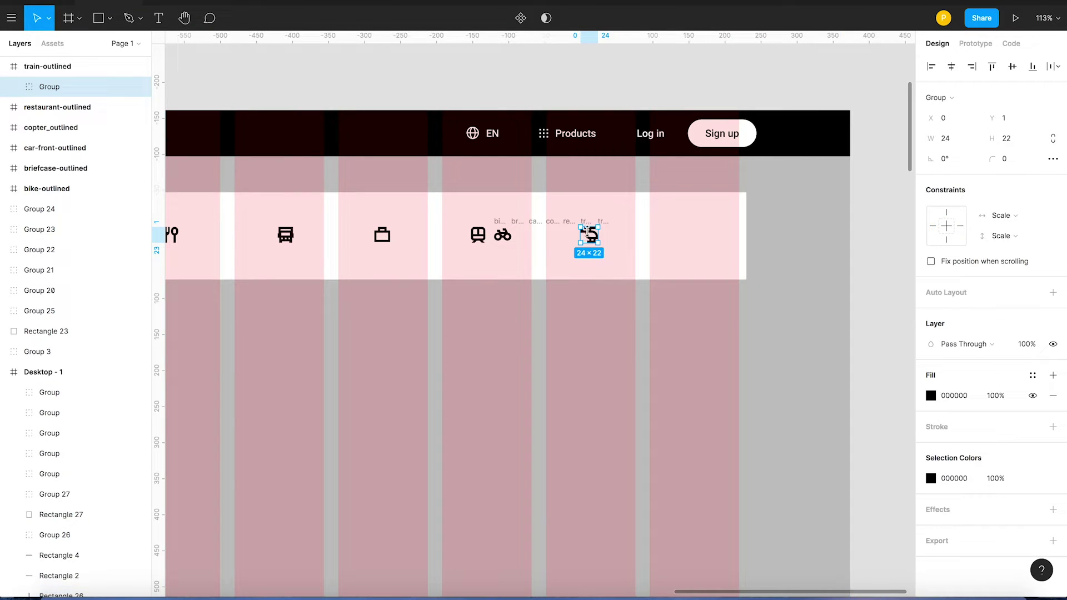
drag(585, 234, 696, 235)
drag(502, 235, 590, 236)
- Lock the 1440 × 900 grey background rectangle and the white tab bar rectangle
click(547, 221)
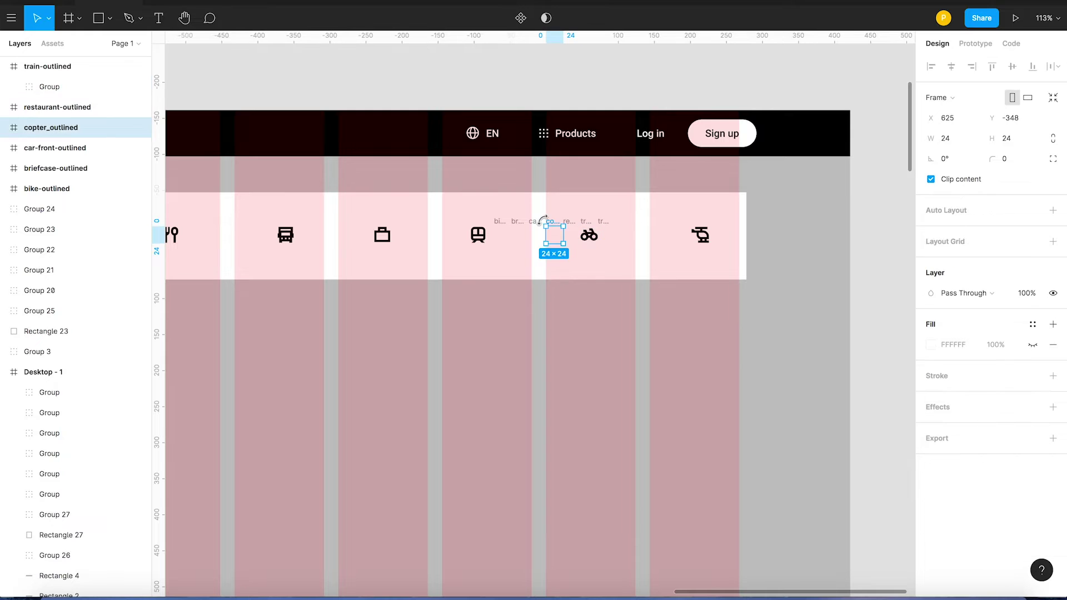
click(535, 221)
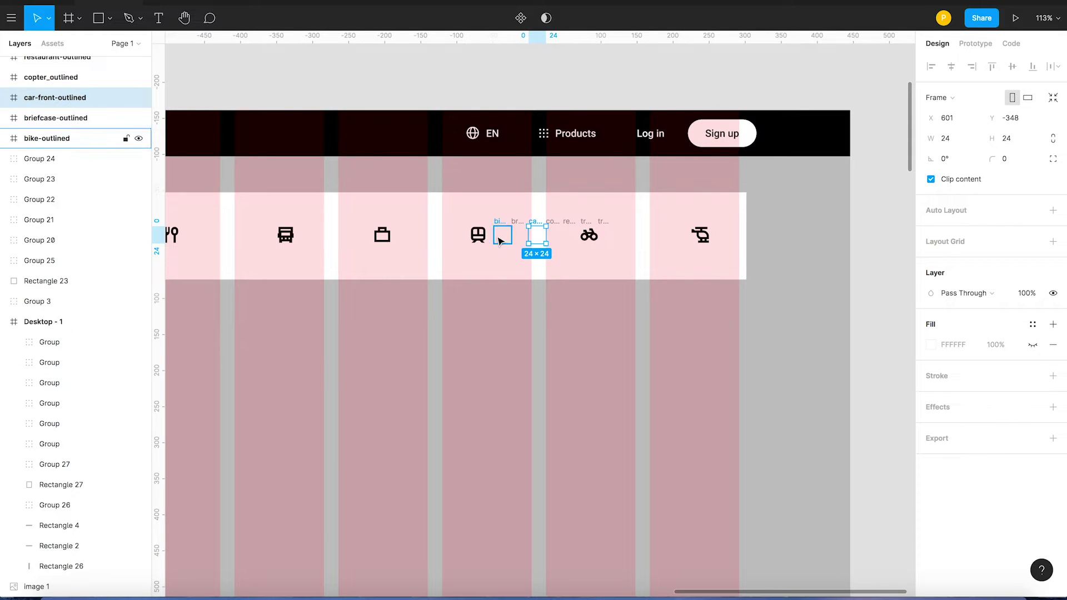
click(797, 223)
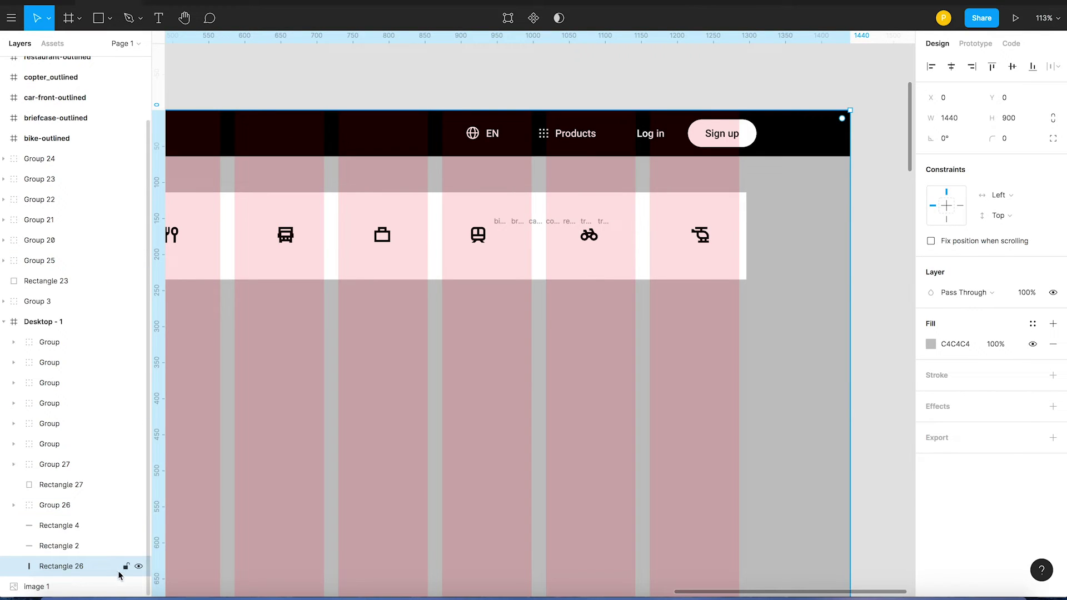
click(126, 566)
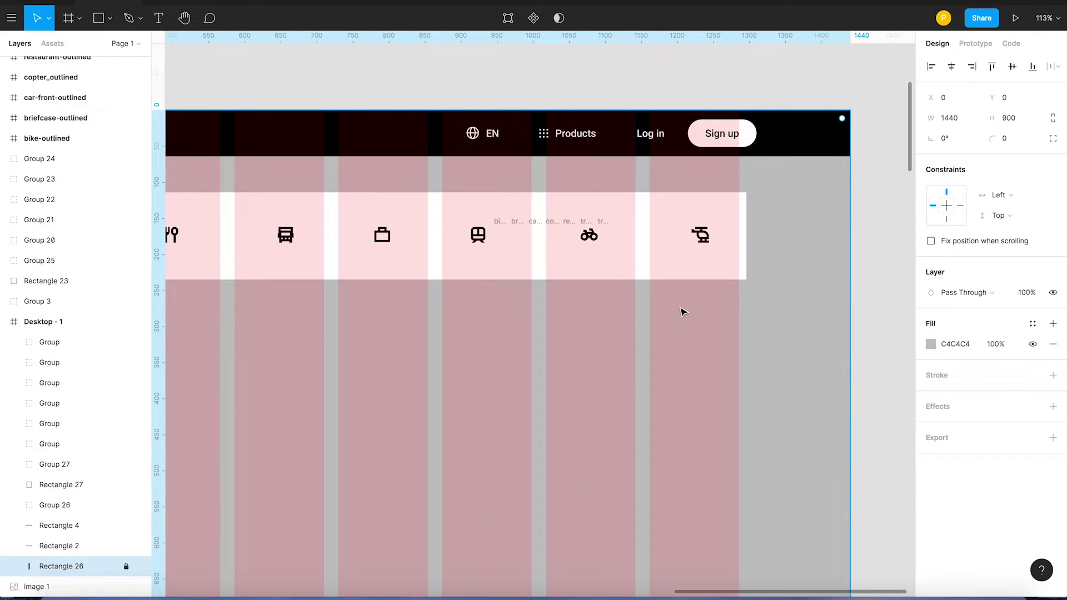
click(741, 270)
click(125, 484)
- Remove the leftover empty icon frames around the bike icon, keeping the train and bike icons in the tab bar
drag(774, 215, 444, 225)
drag(459, 175, 646, 330)
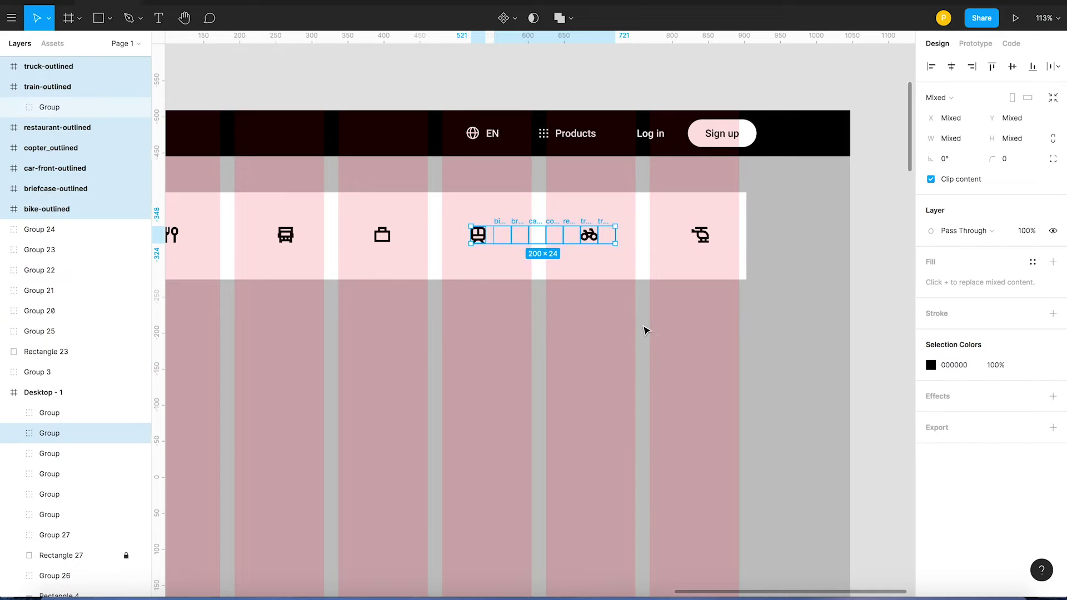
shift+click(484, 241)
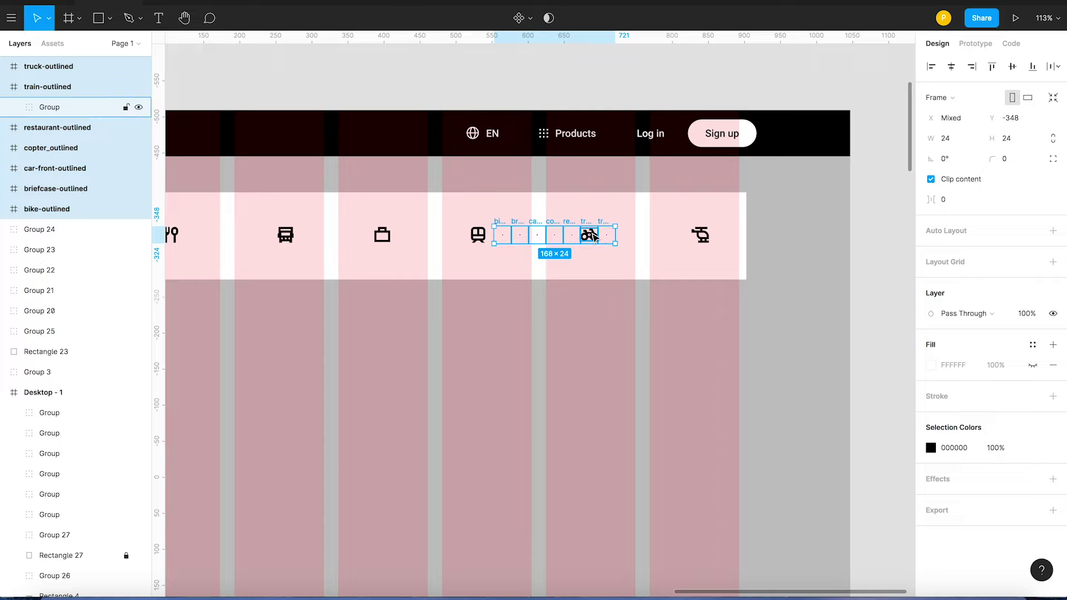
key(BackSpace)
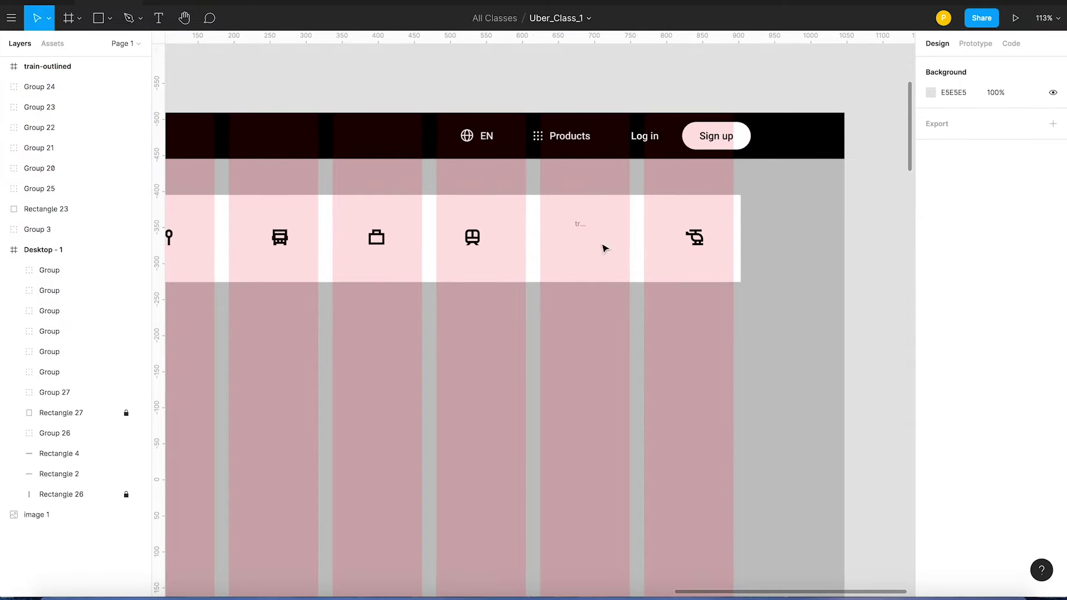
key(super+z)
scroll(519, 178, down, 3)
click(518, 179)
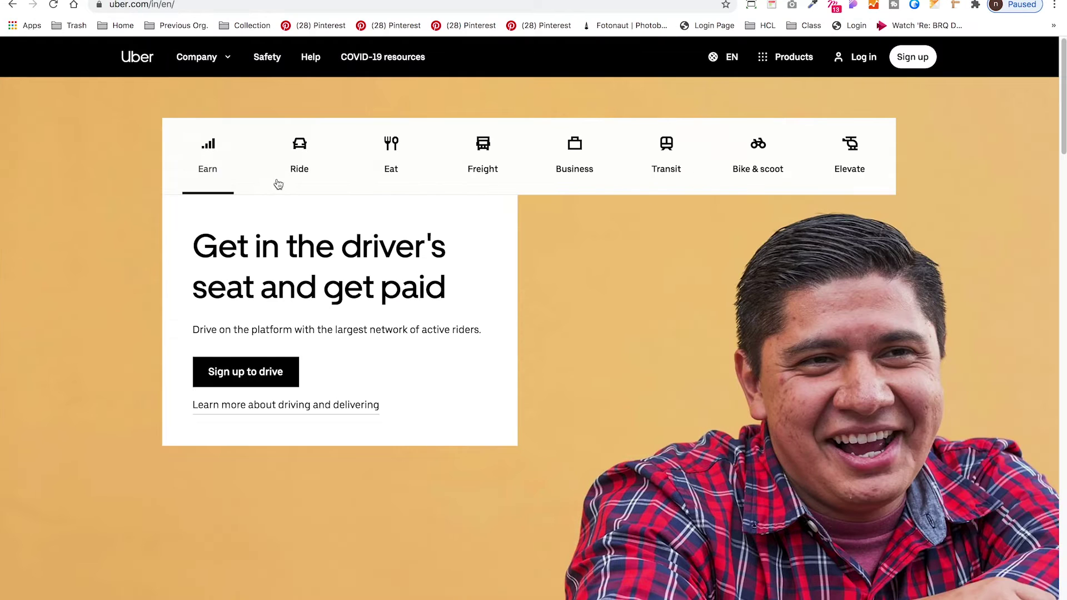
- Inspect the tabs and the black underline beneath Earn on the Uber page in Chrome with CSSViewer
click(300, 157)
click(368, 175)
click(294, 166)
click(222, 165)
key(super+Tab)
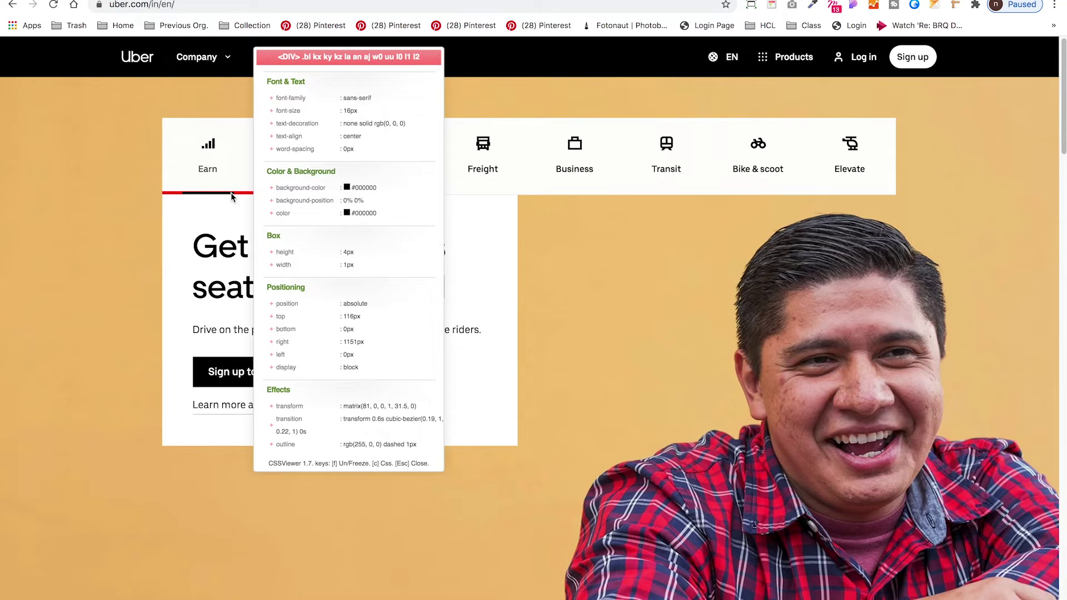
key(super+Tab)
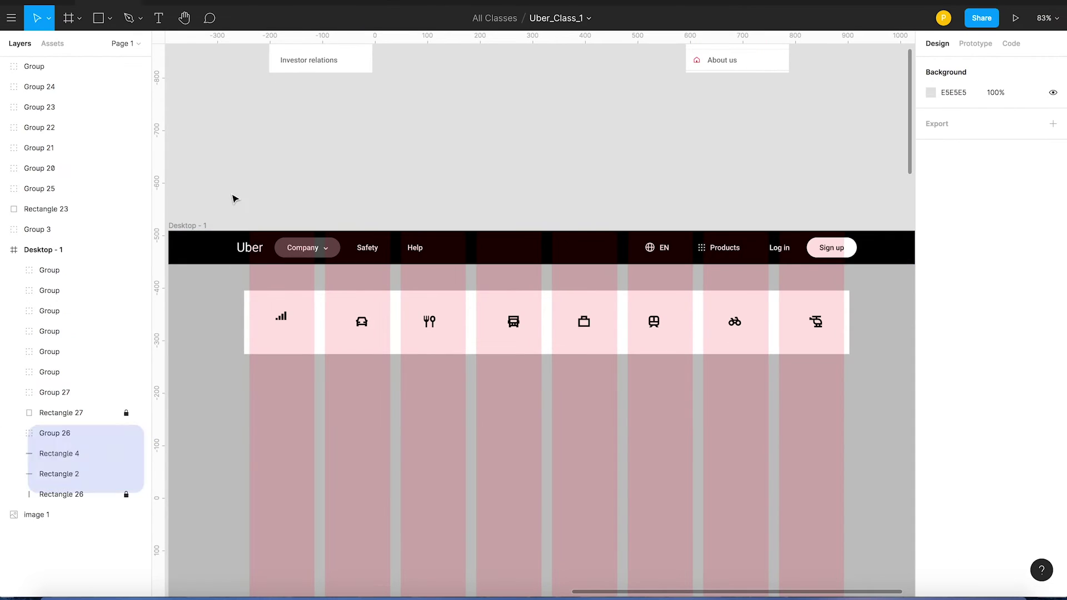
- Draw a 124 × 4 rectangle along the tab bar's lower edge in the first column, at X 154, Y 231
click(100, 19)
drag(249, 351, 313, 357)
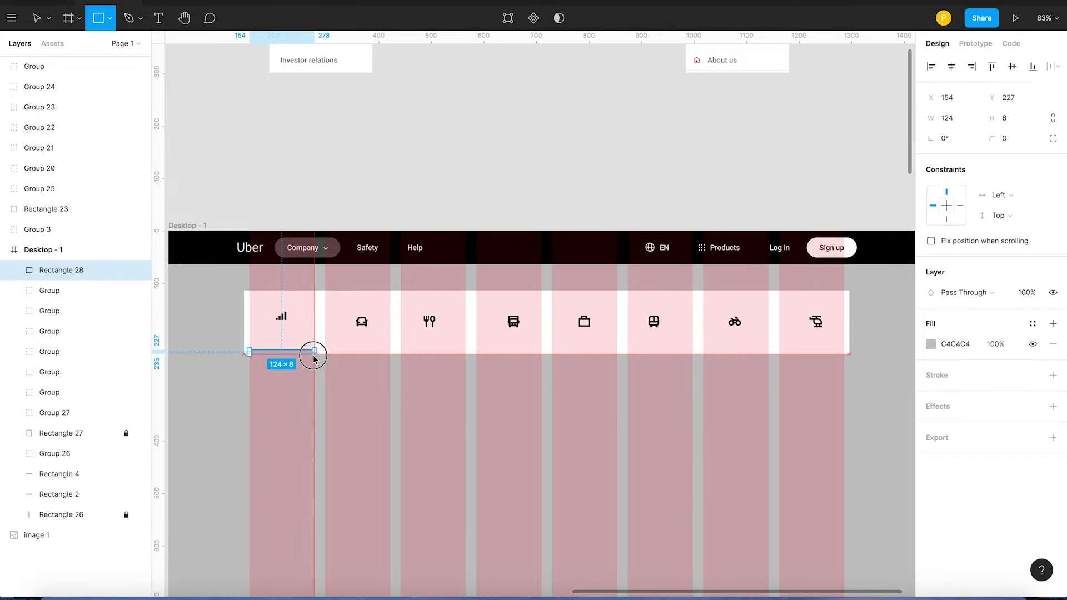
key(shift+2)
key(v)
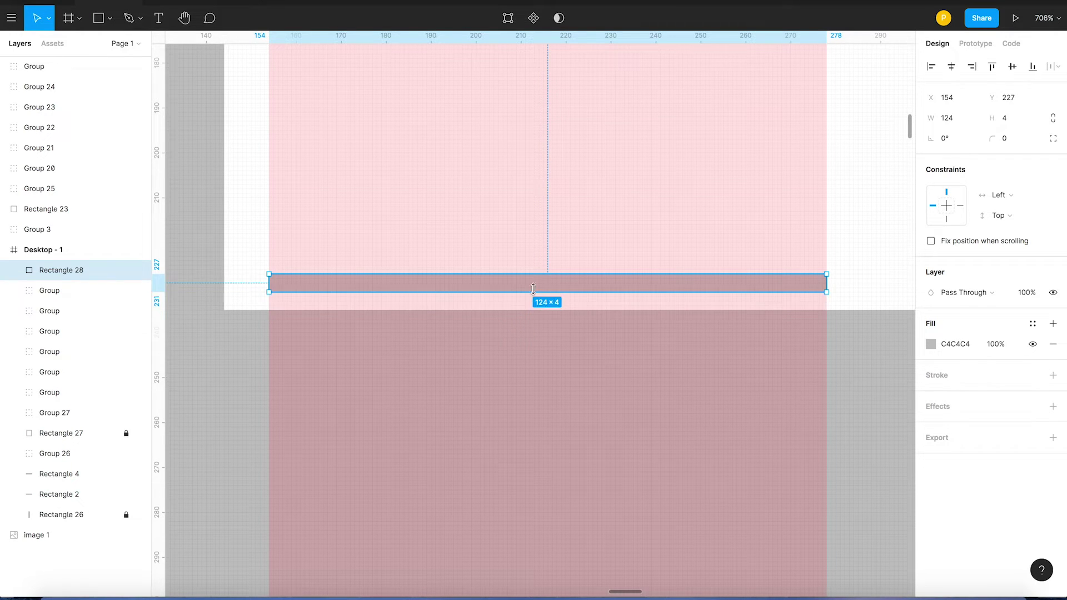
drag(531, 292, 572, 306)
key(super+z)
key(super+z)
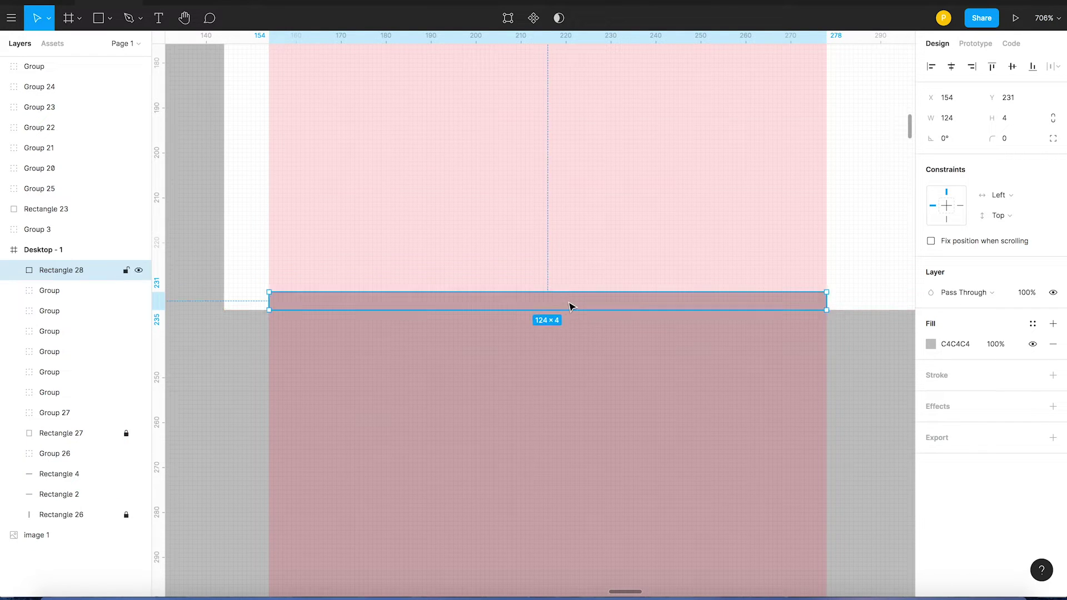
- Set the underline rectangle's fill to black, 000000
click(931, 345)
drag(877, 368, 945, 469)
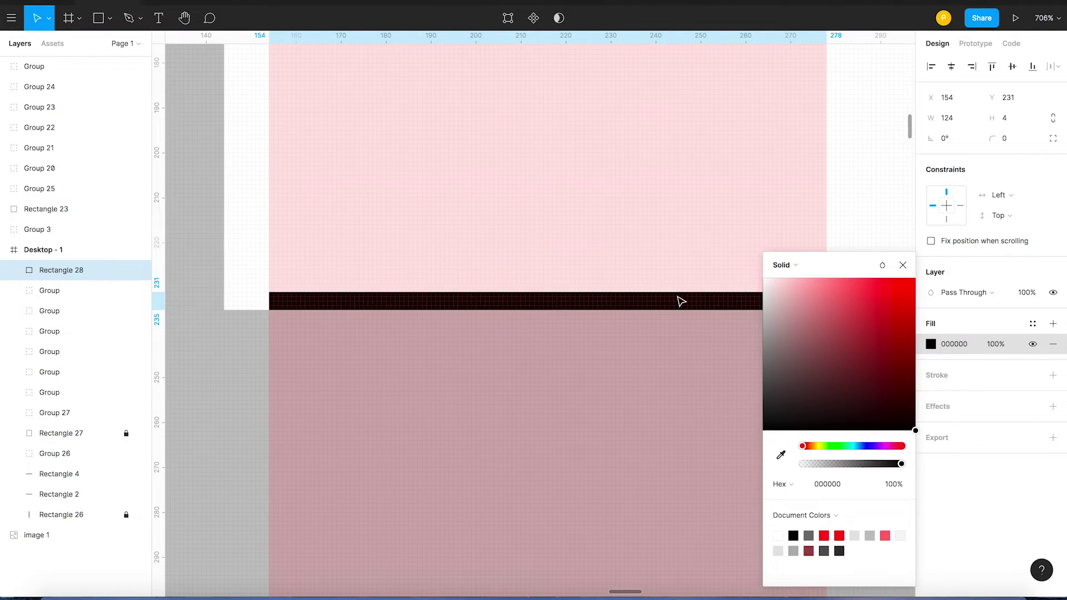
click(607, 215)
scroll(607, 215, down, 5)
drag(585, 208, 450, 269)
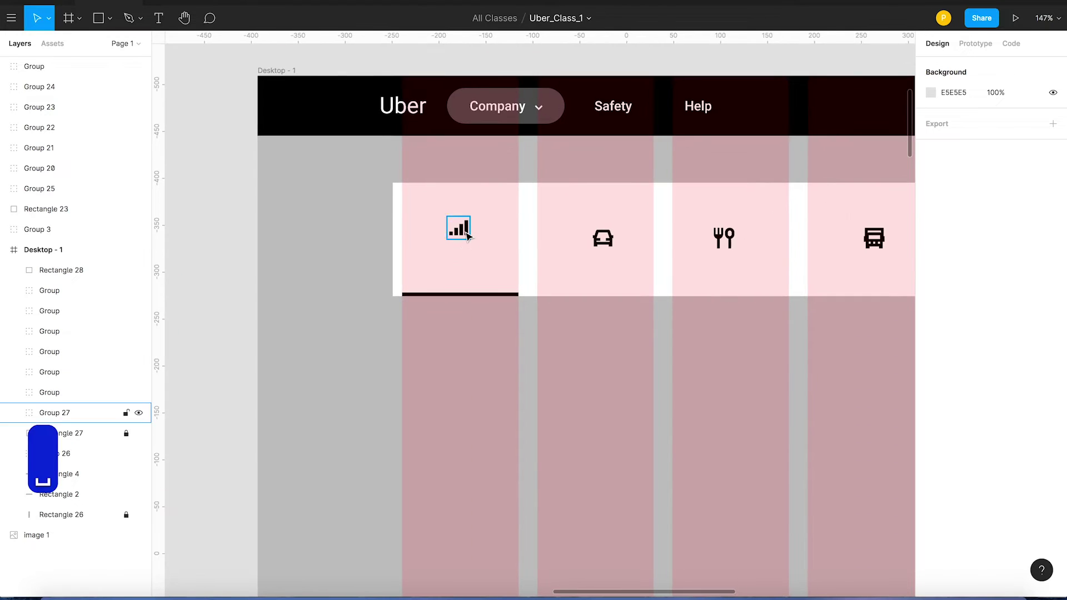
- Examine the Earn tab on the Uber page in Chrome and compare the Figma tab bar with the reference screenshot
click(467, 235)
click(474, 270)
key(ctrl+Right)
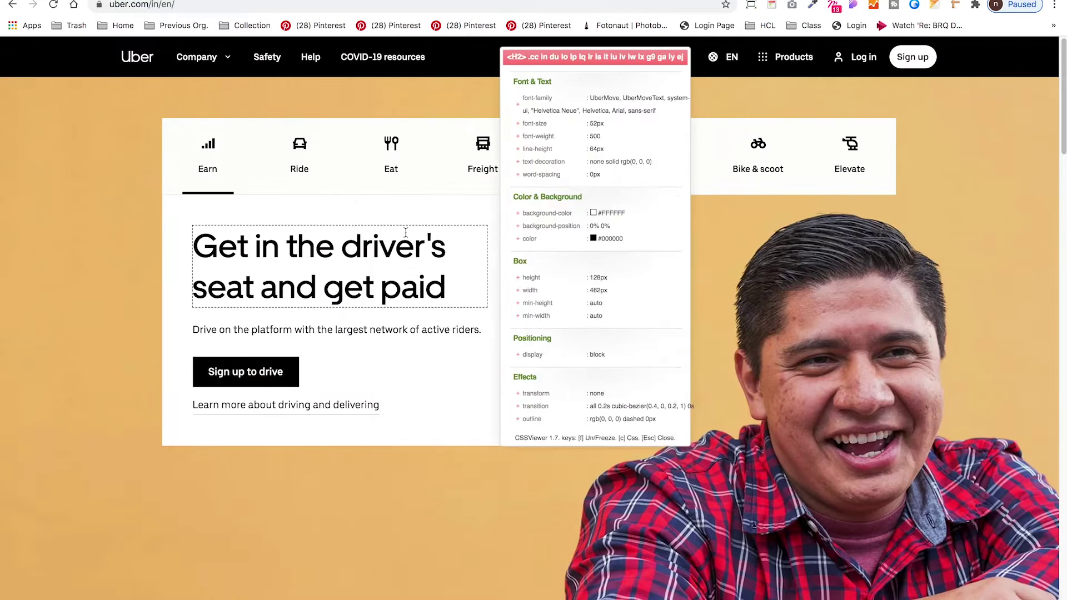
key(super+Tab)
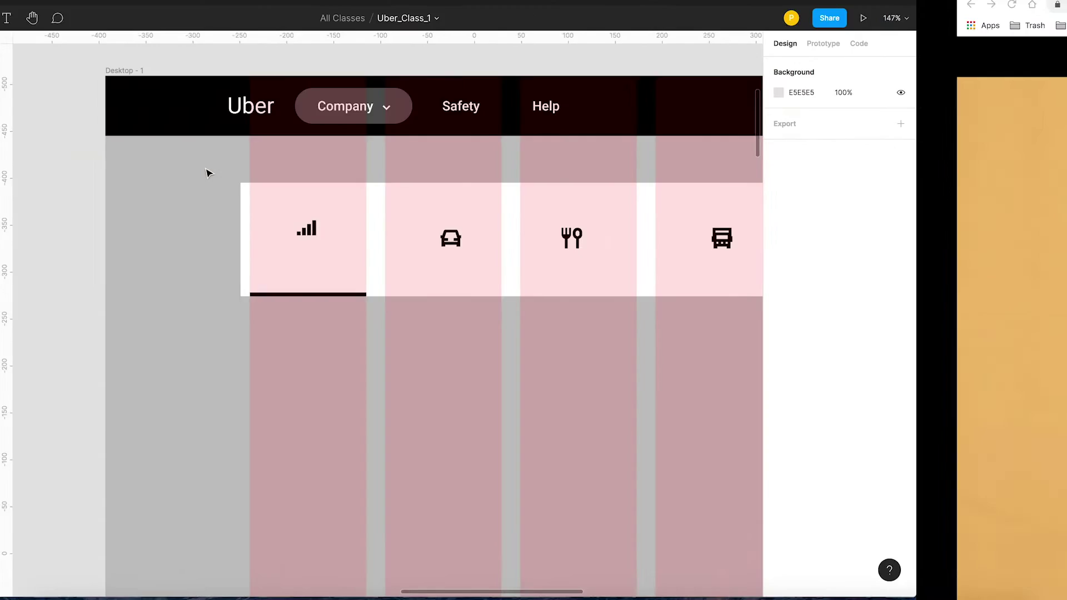
key(Escape)
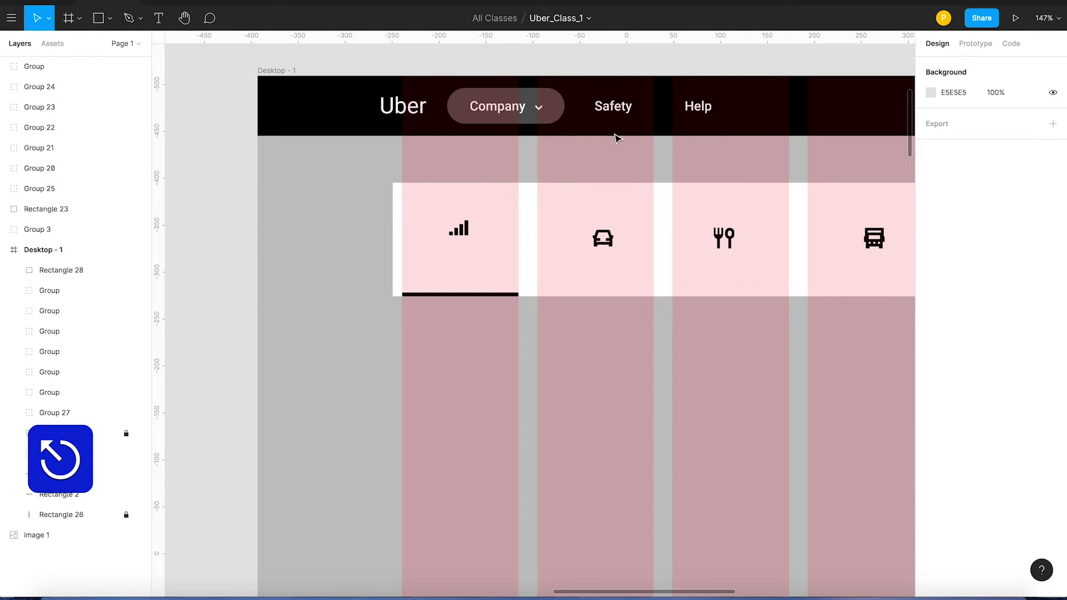
click(628, 107)
scroll(689, 120, down, 6)
click(723, 88)
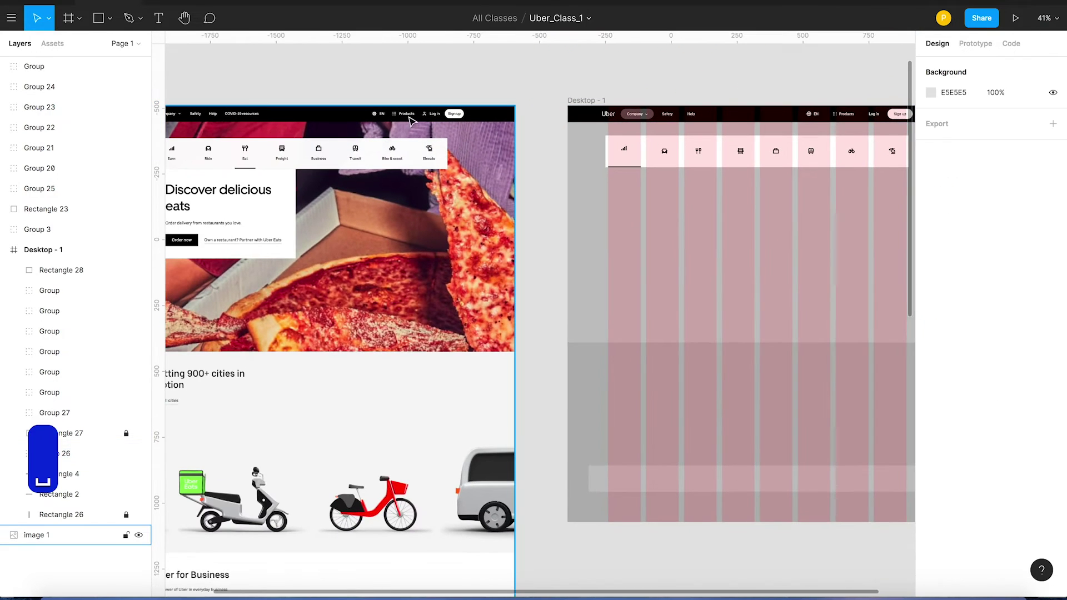
- Ungroup the Company dropdown menu group above the Desktop - 1 frame
key(space)
drag(761, 87, 587, 111)
key(z)
drag(356, 103, 838, 272)
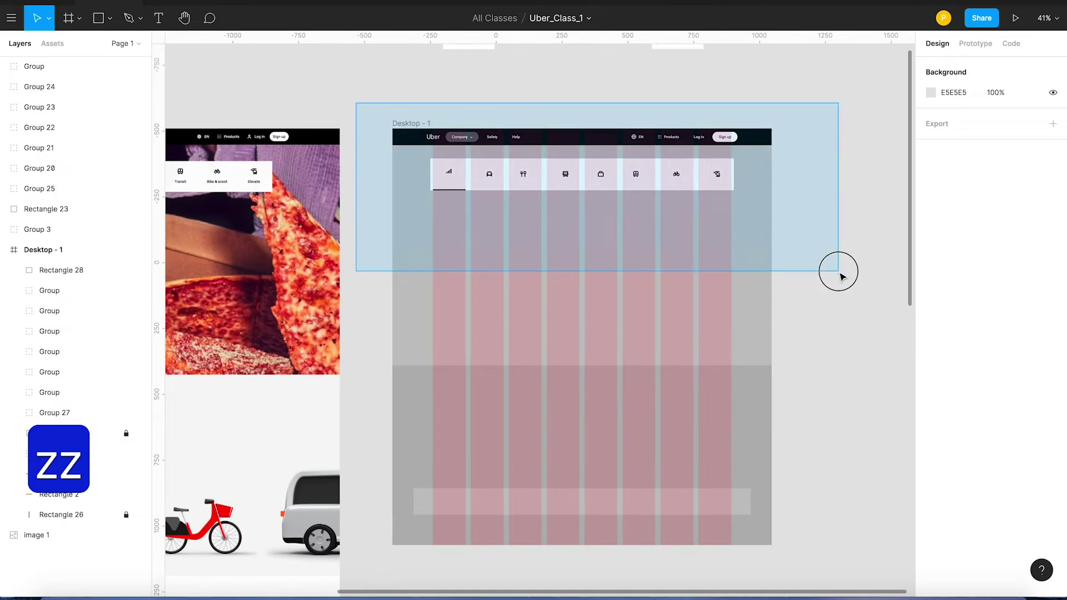
key(v)
scroll(350, 111, up, 3)
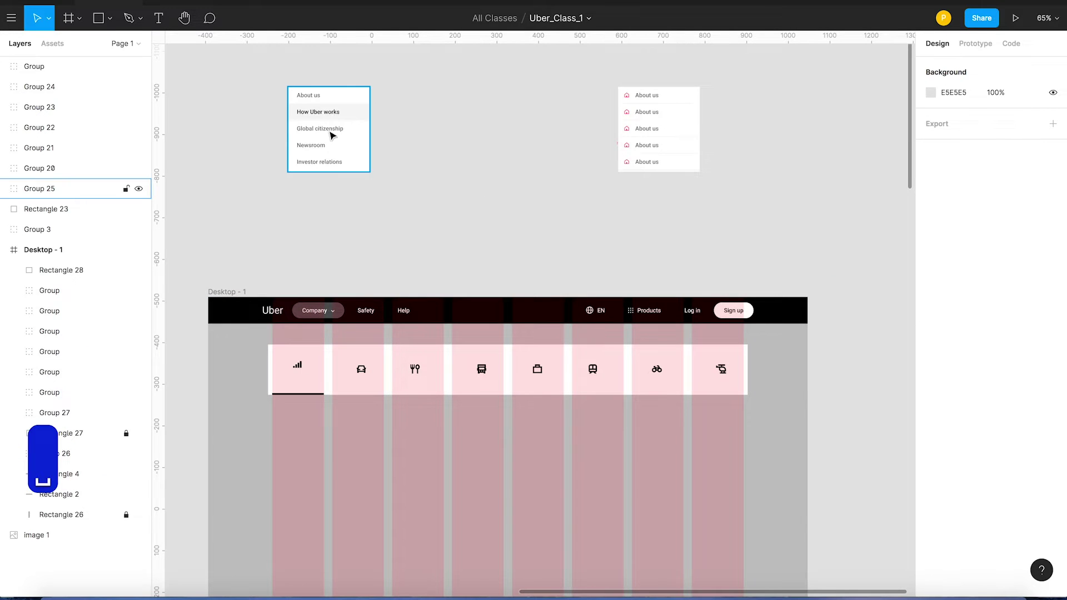
click(326, 131)
right_click(327, 137)
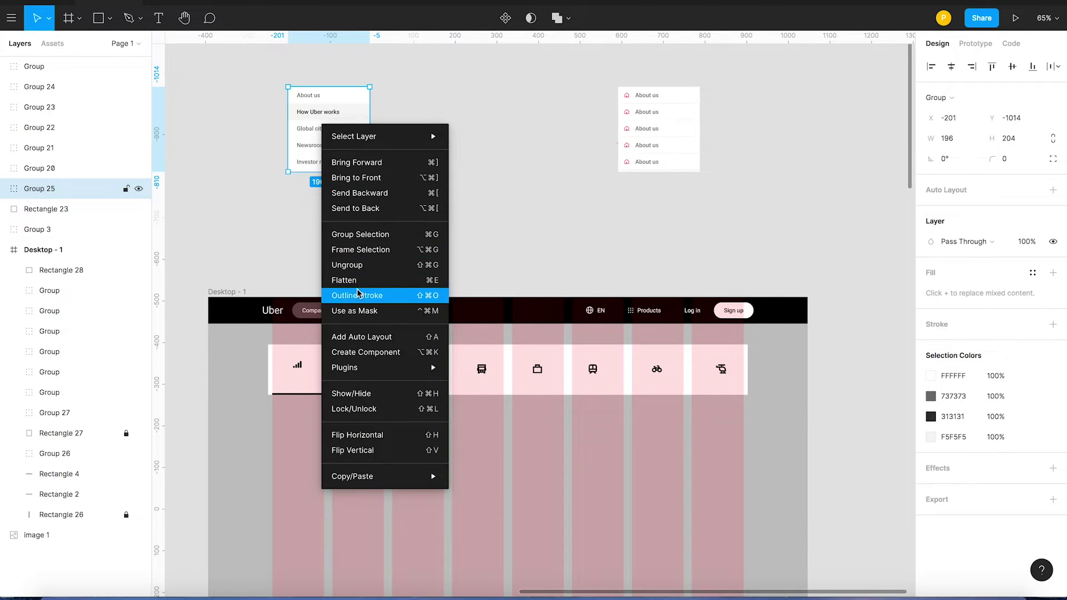
click(358, 265)
click(460, 162)
- Move the "How Uber works" label group beneath the bars icon in the first tab and change its text to "Earn"
drag(329, 115, 299, 378)
key(shift+2)
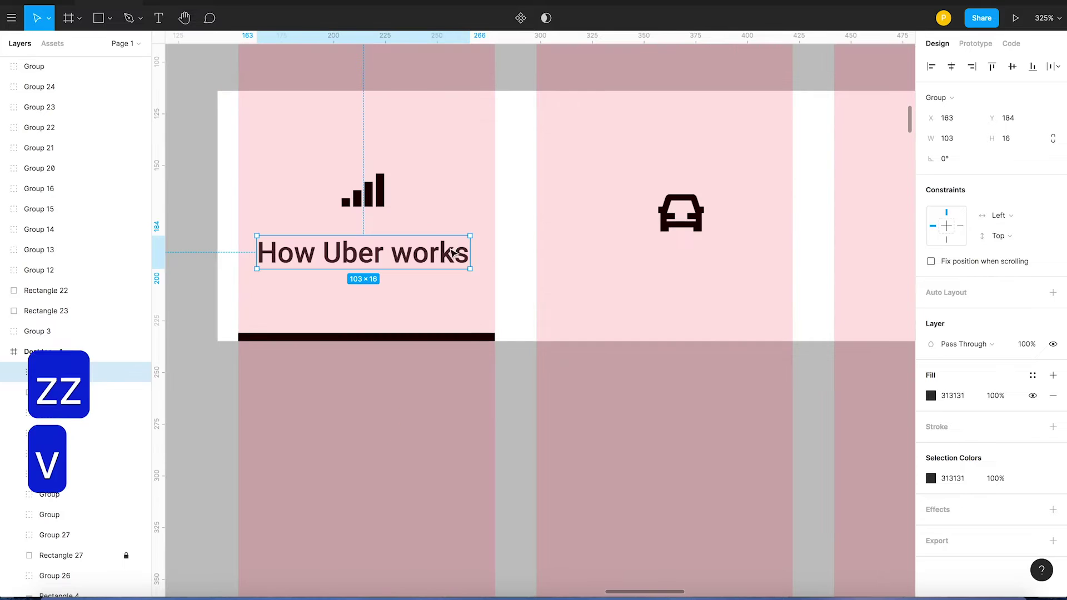
double_click(383, 250)
double_click(383, 253)
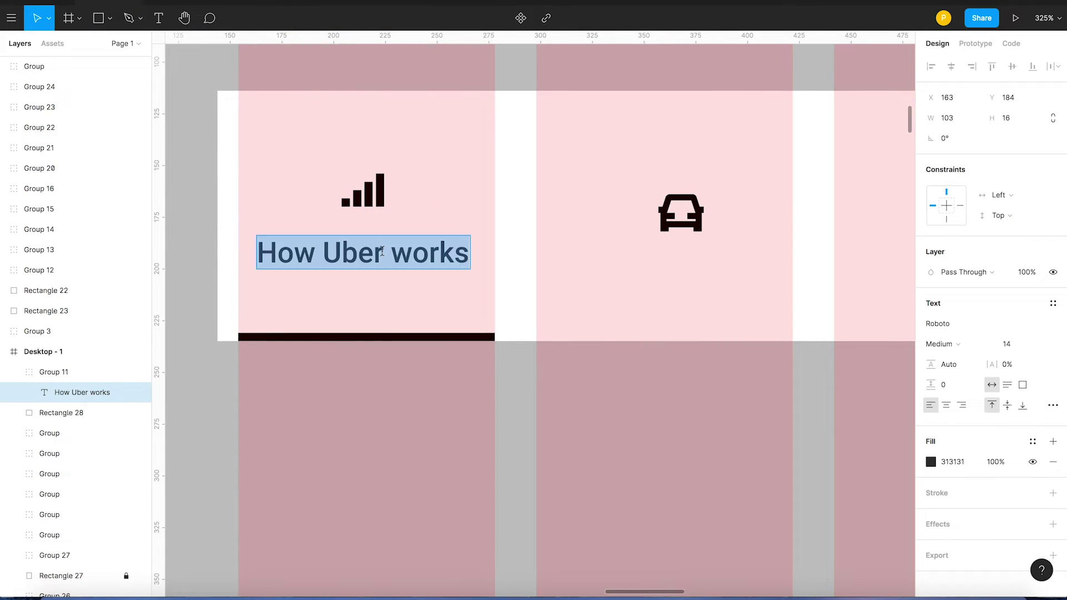
text(Earn)
key(Escape)
- Copy the Earn label to beneath the car icon in the second tab and change its text to "Ride"
key(super+Tab)
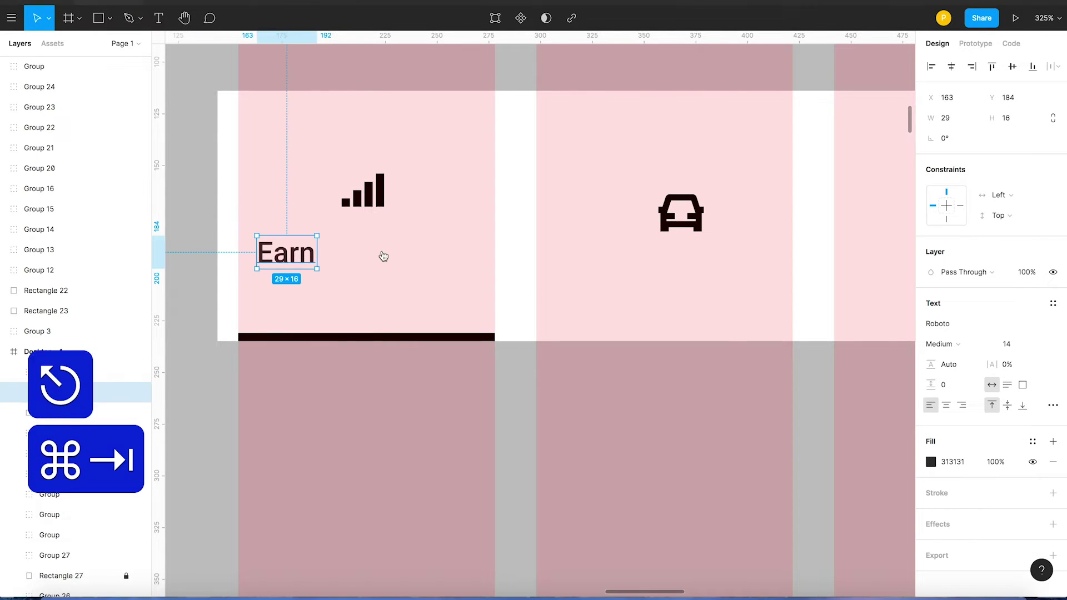
key(super+Tab)
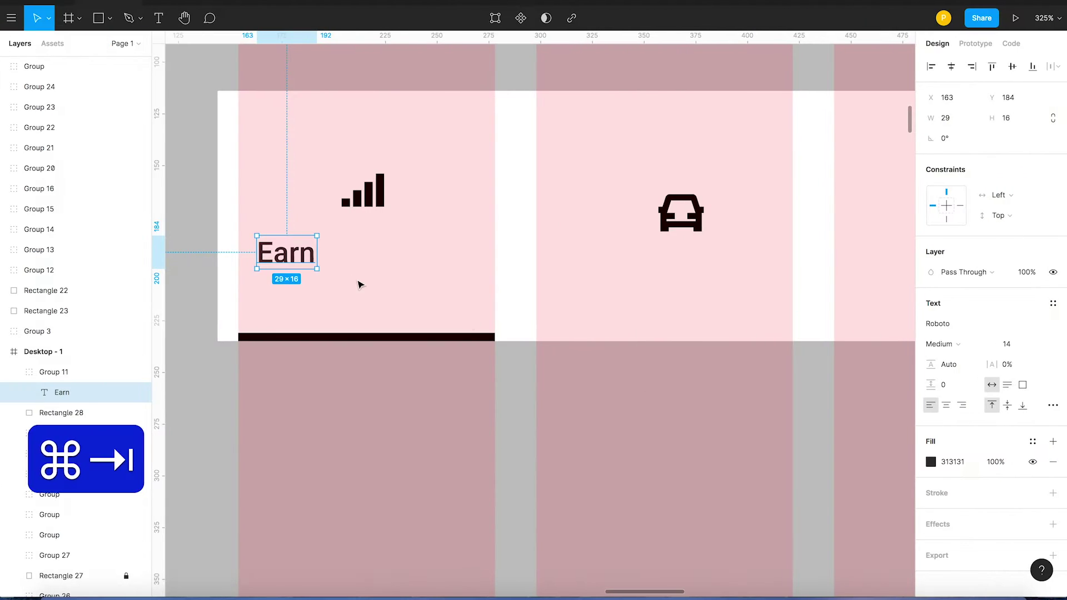
drag(592, 261, 695, 255)
double_click(697, 255)
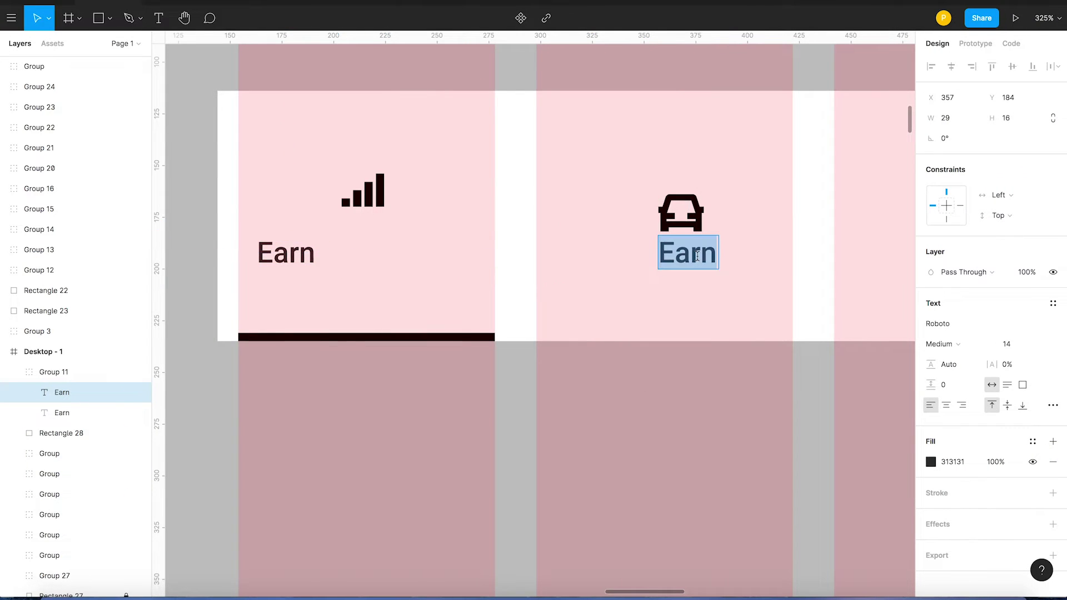
key(super+a)
text(Ro)
key(BackSpace)
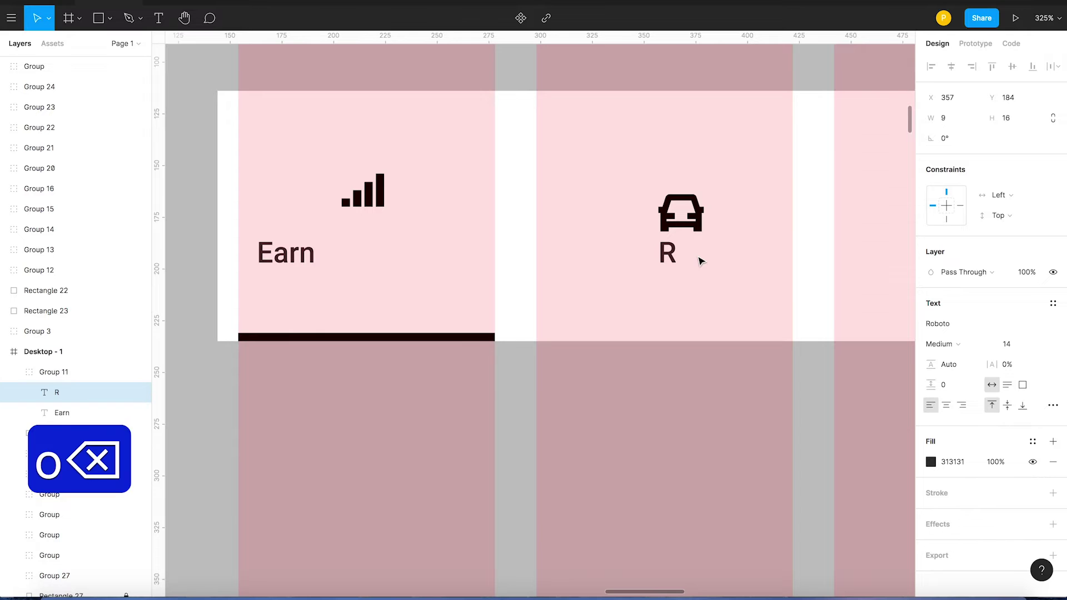
text(ide)
key(Escape)
- Copy the Ride label to beneath the cutlery icon and change its text to "Eat", checking the label on the Uber page
scroll(689, 302, down, 3)
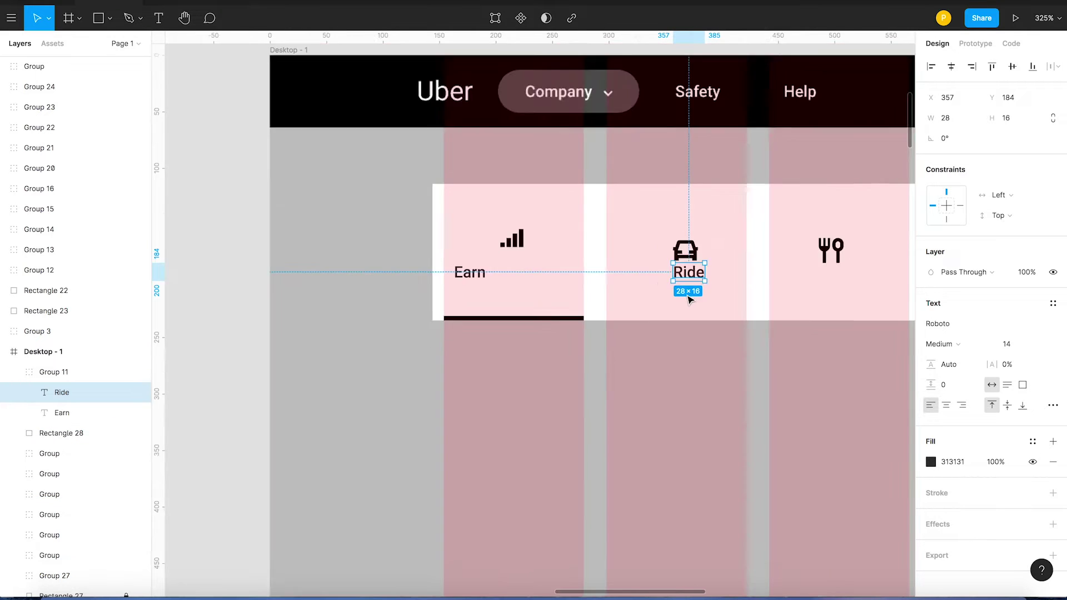
scroll(689, 300, down, 5)
drag(518, 278, 608, 286)
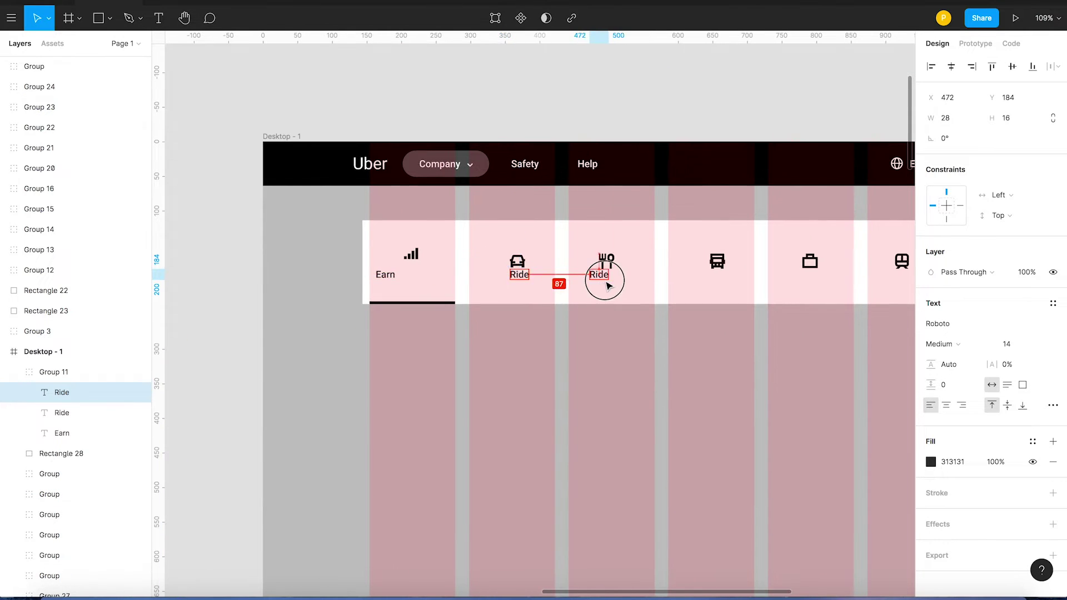
key(ctrl+Right)
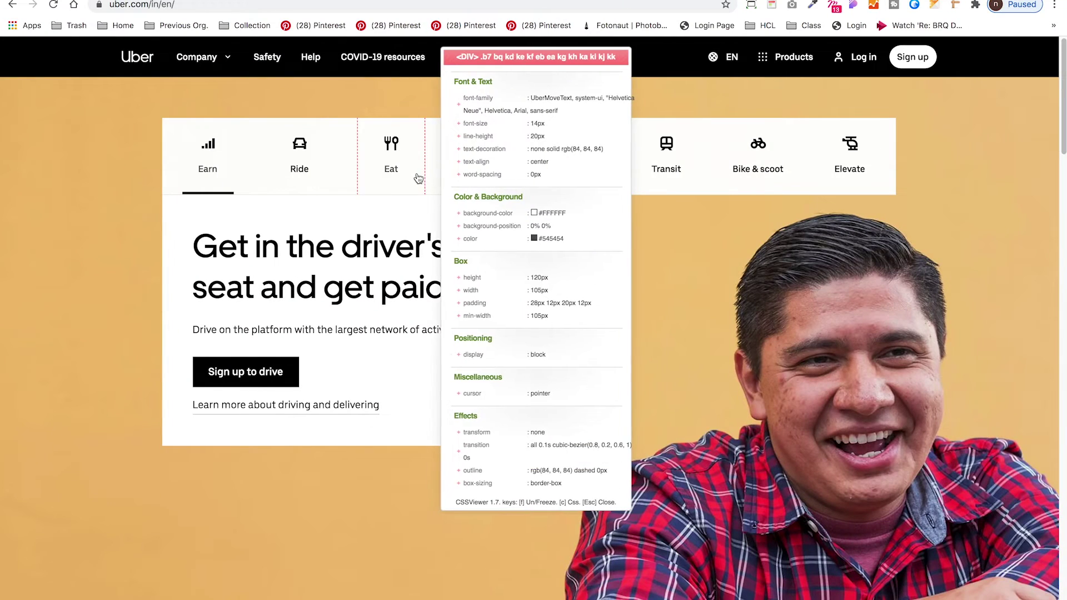
key(super+Tab)
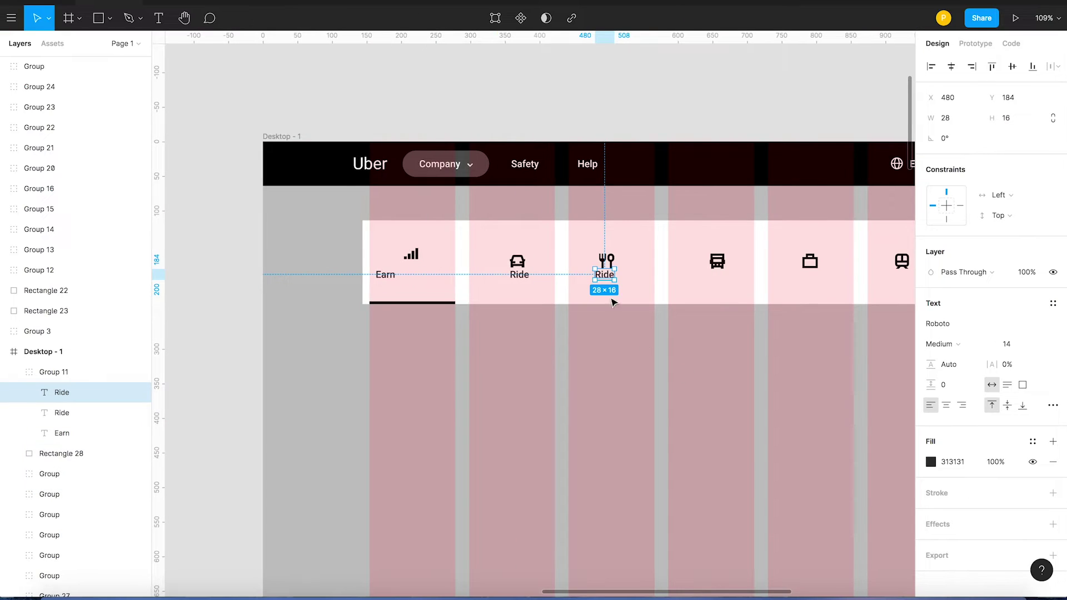
double_click(605, 273)
text(Ear)
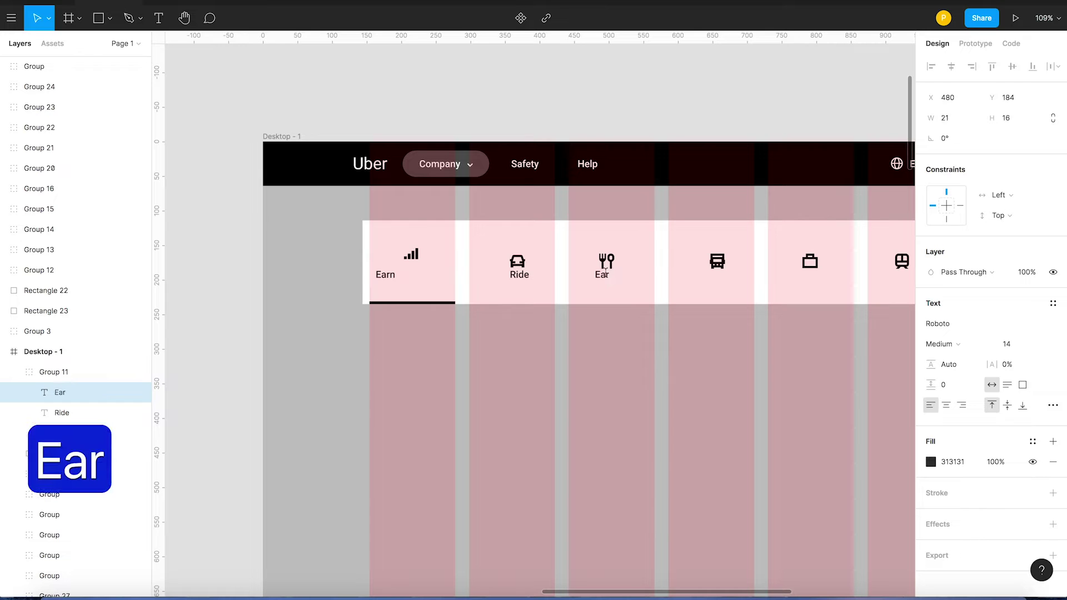
key(BackSpace)
text(r)
key(BackSpace)
text(t)
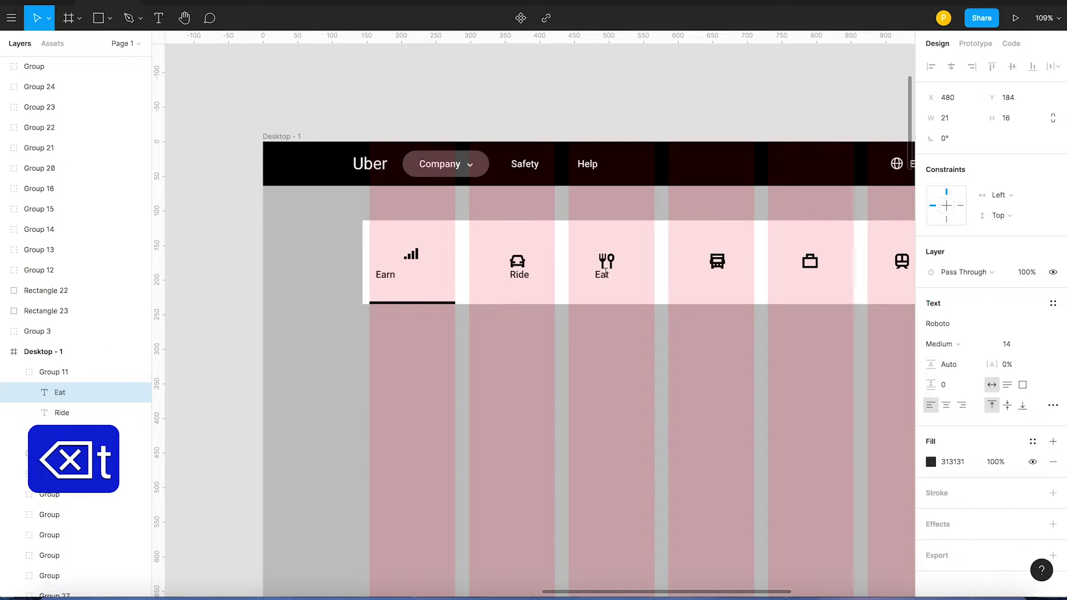
key(Escape)
- Ungroup the group containing the Earn, Ride and Eat labels
drag(583, 114, 399, 78)
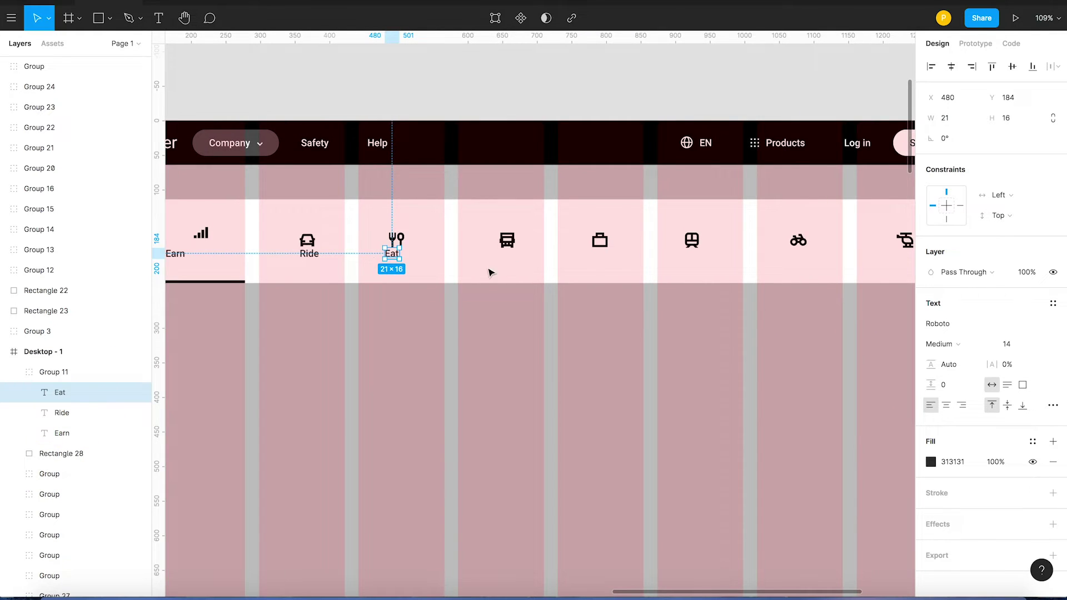
scroll(490, 269, down, 5)
key(z)
drag(295, 148, 461, 285)
key(v)
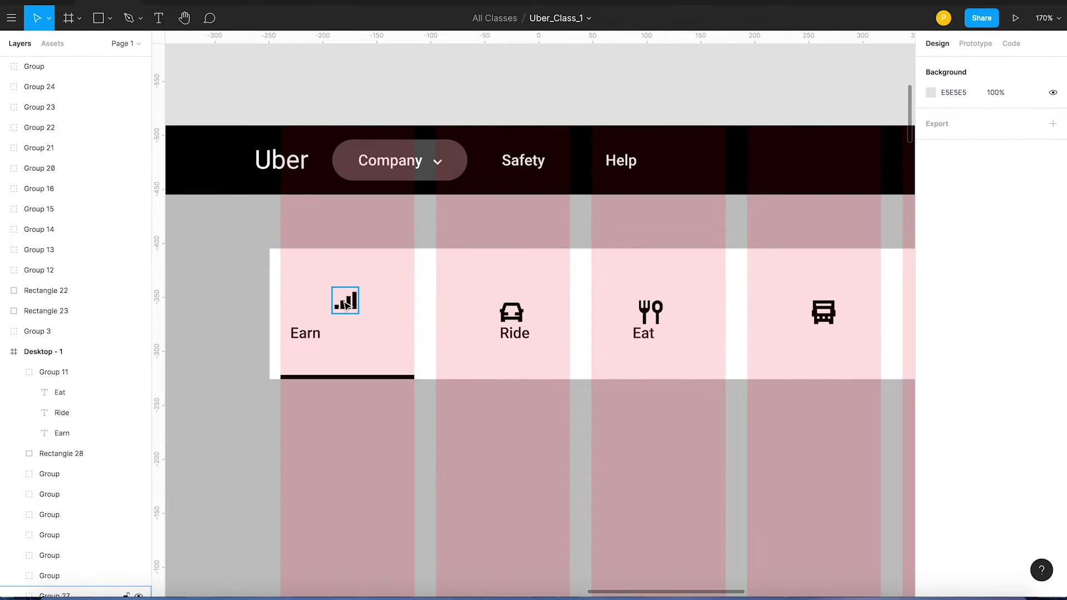
click(317, 335)
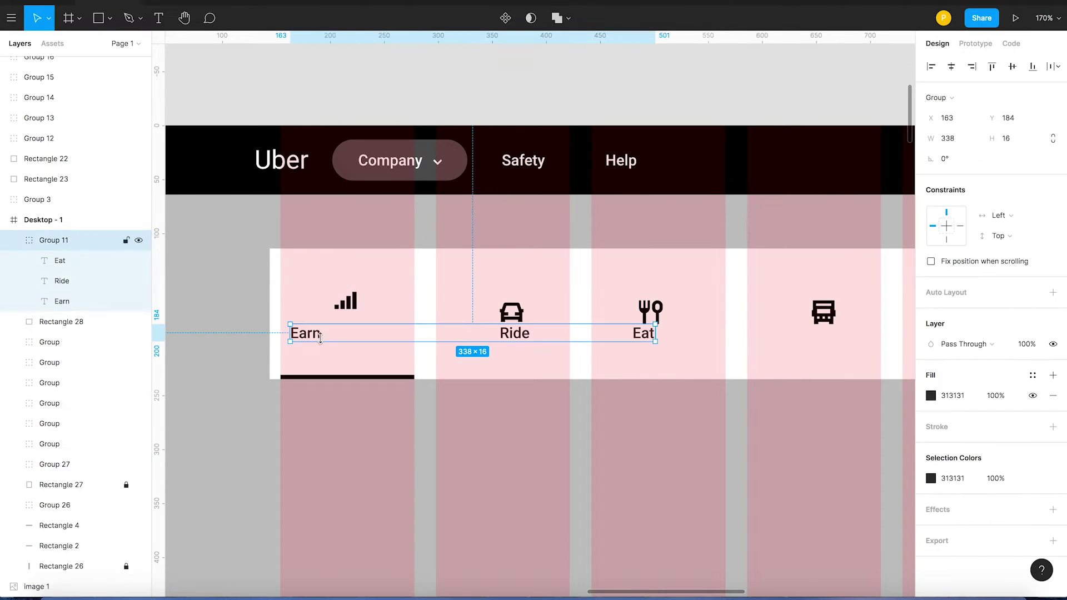
right_click(314, 335)
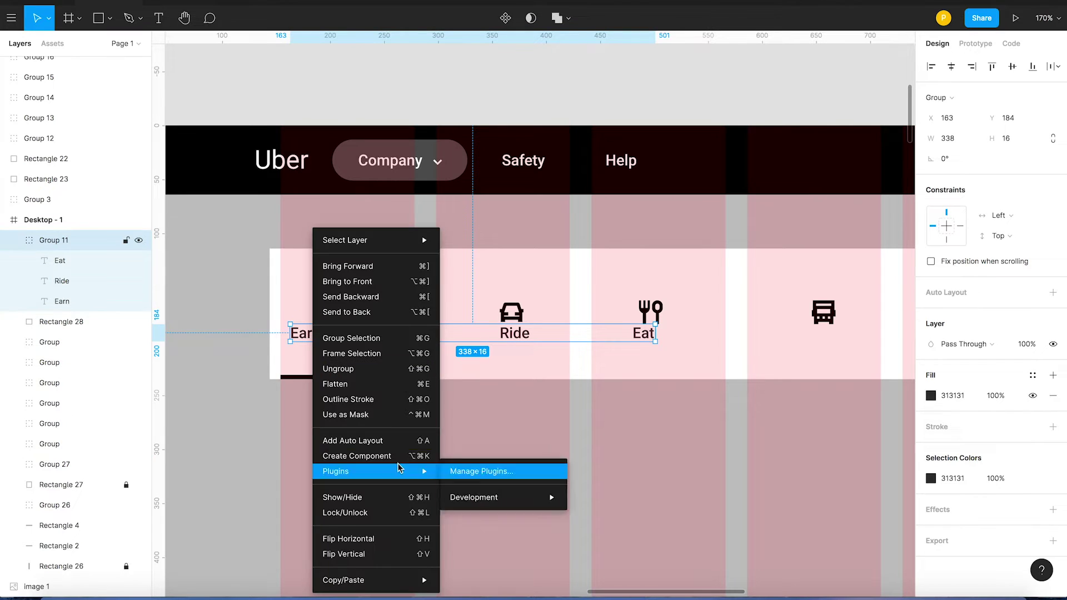
click(354, 369)
key(Escape)
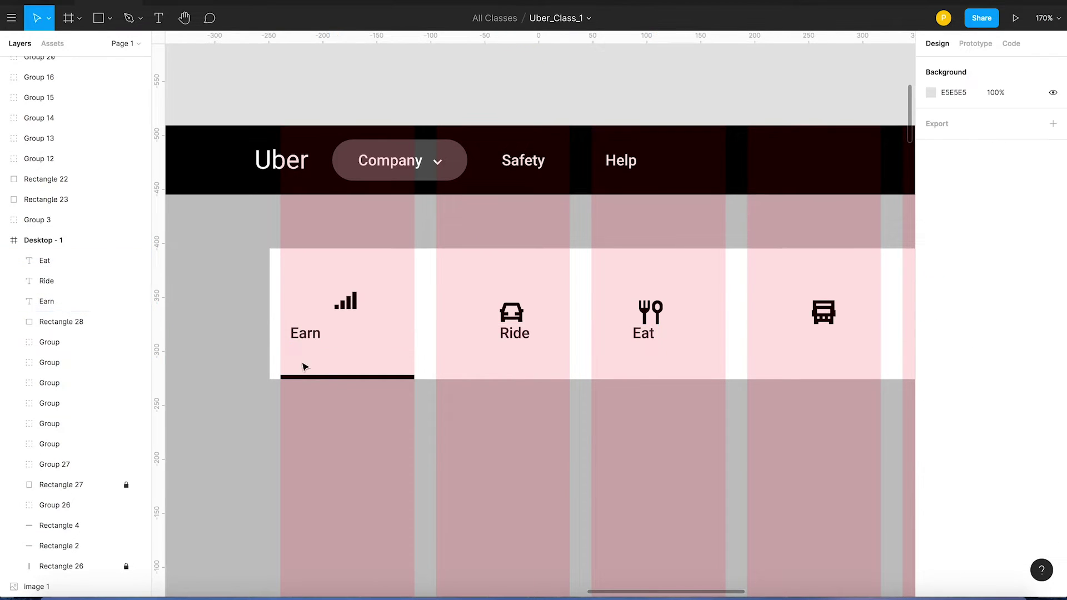
- Align the Earn label, bars icon and black underline on their horizontal centers
click(302, 338)
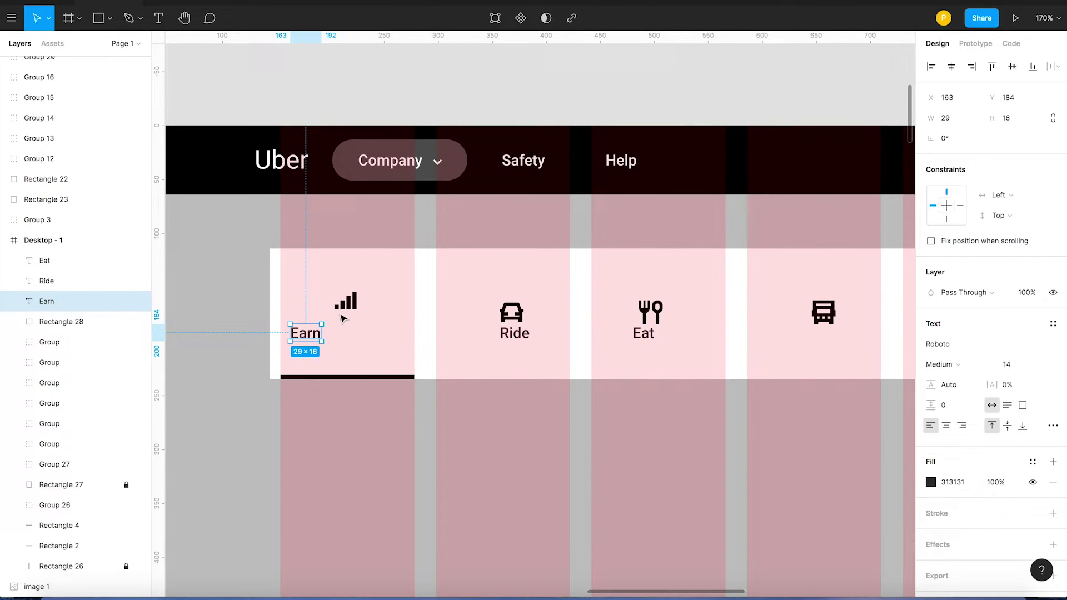
shift+click(348, 378)
shift+click(352, 307)
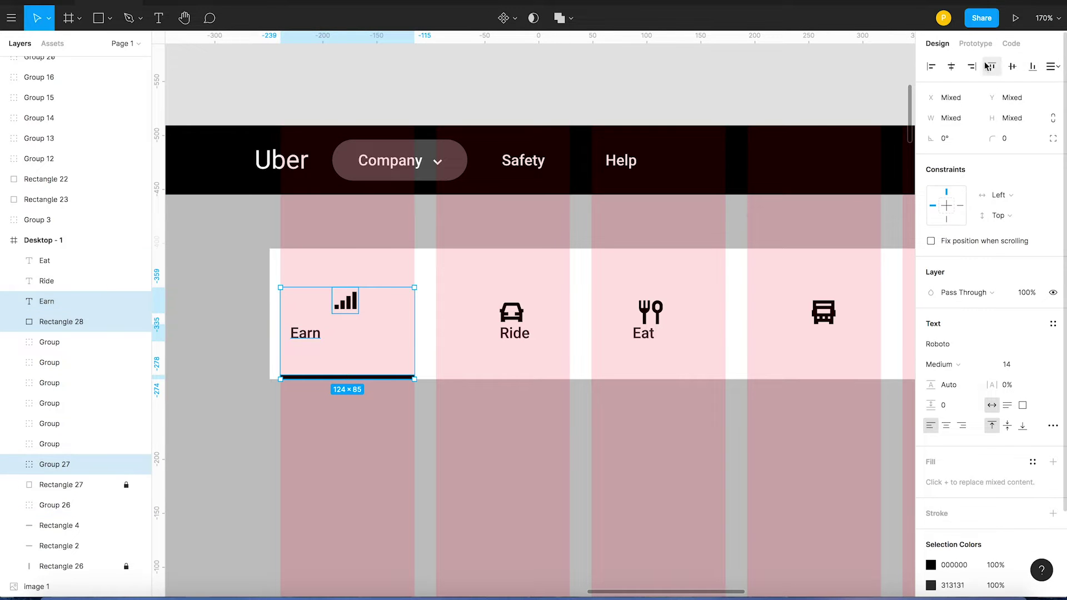
click(952, 67)
click(239, 289)
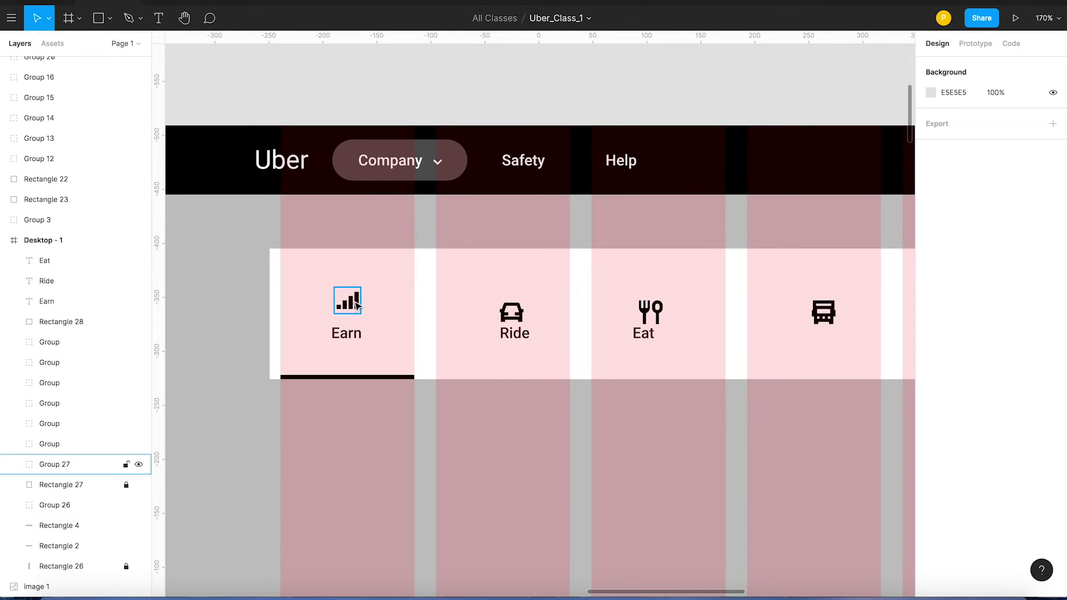
- Group the bars icon with the Earn label
click(350, 303)
shift+click(353, 336)
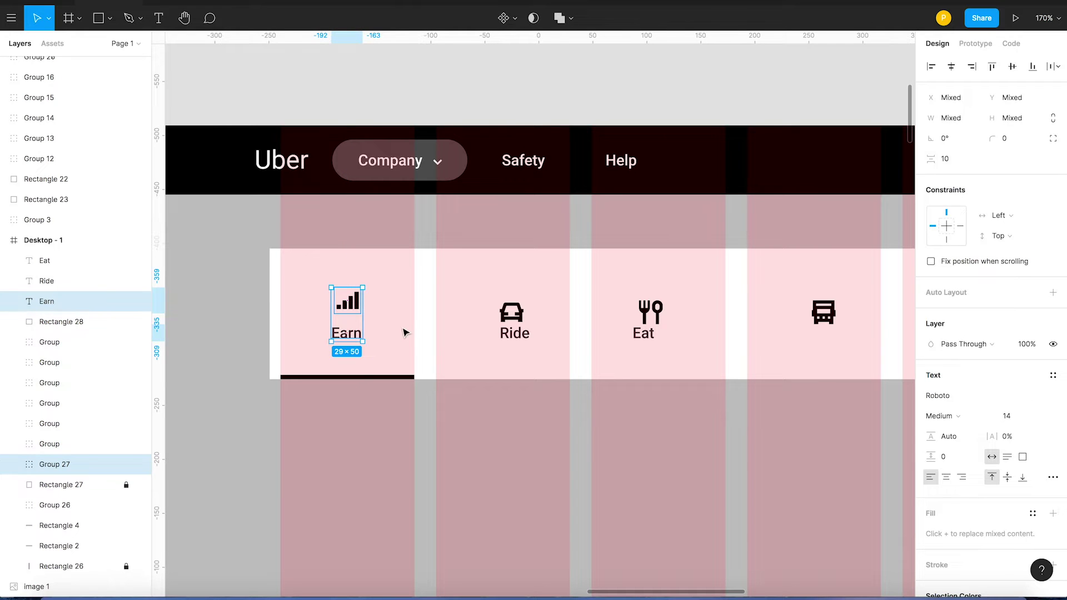
key(super+g)
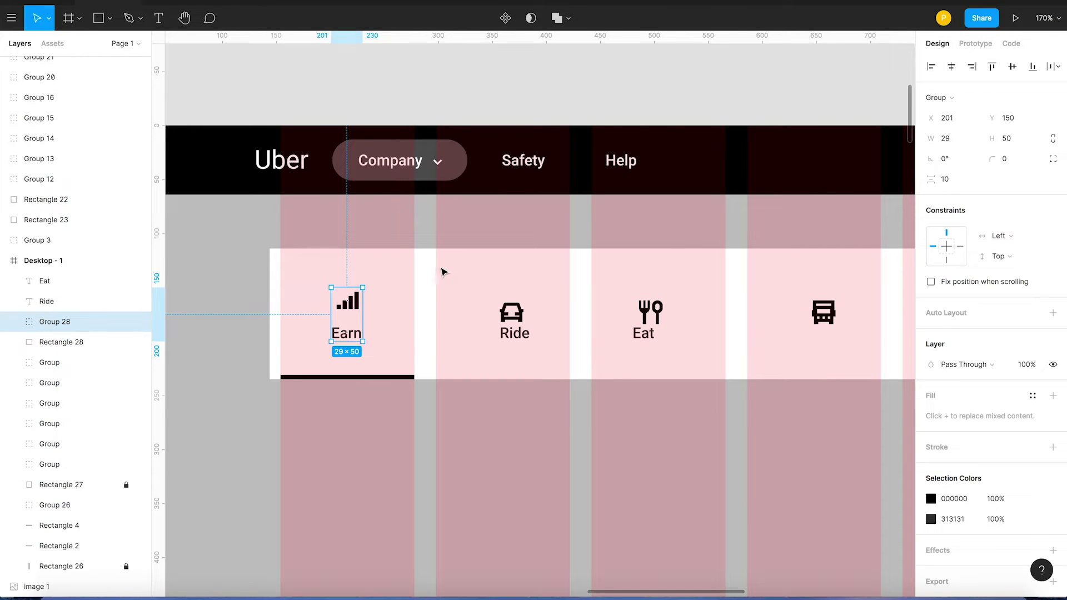
- Unlock the white tab bar rectangle and align the Earn group with its vertical center
click(257, 261)
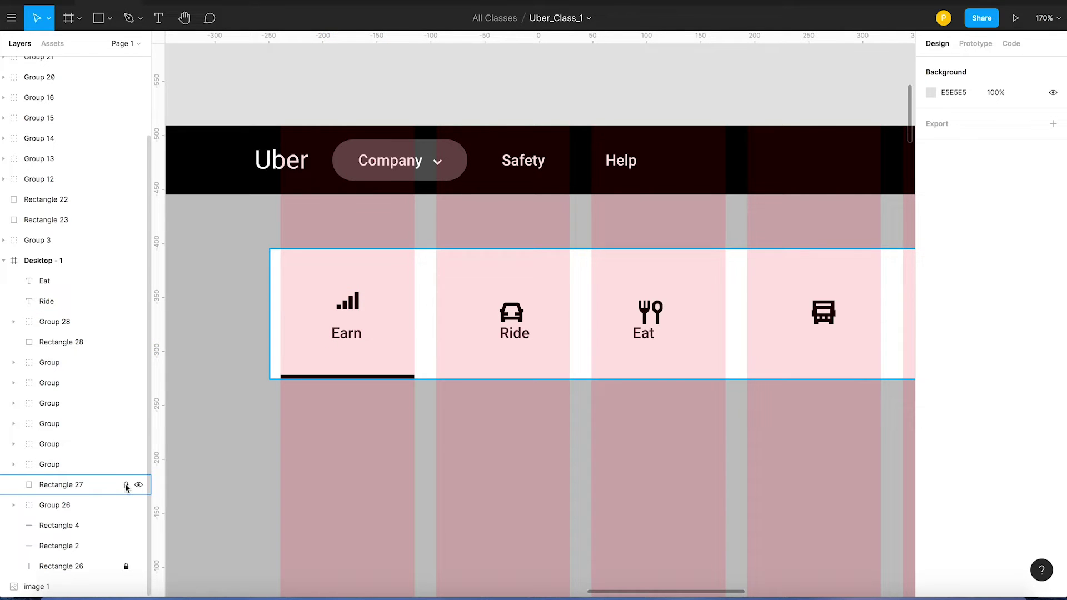
click(346, 309)
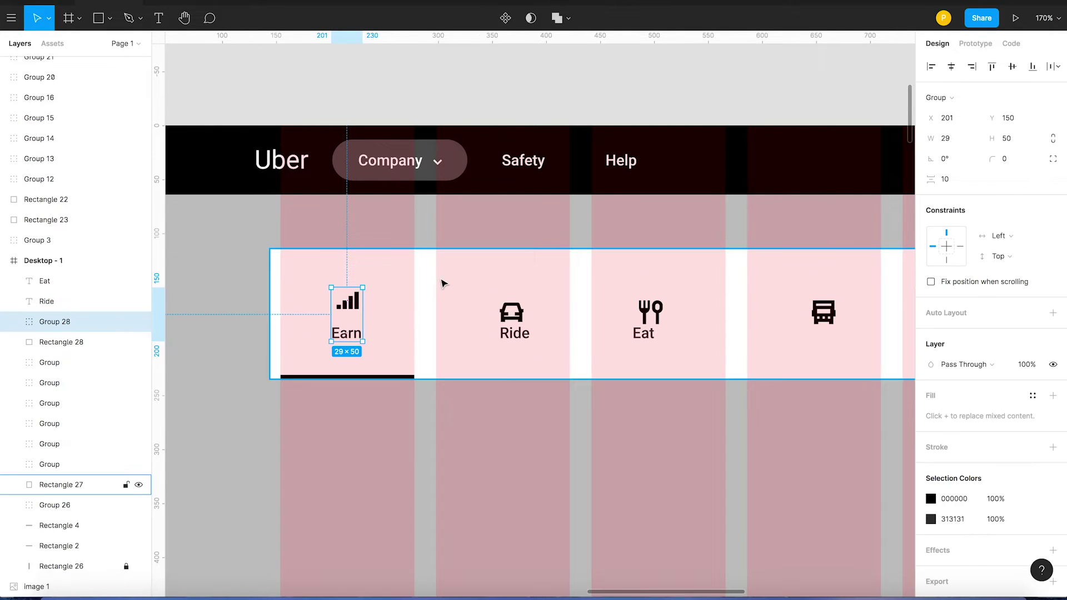
shift+click(426, 276)
click(1010, 71)
click(395, 79)
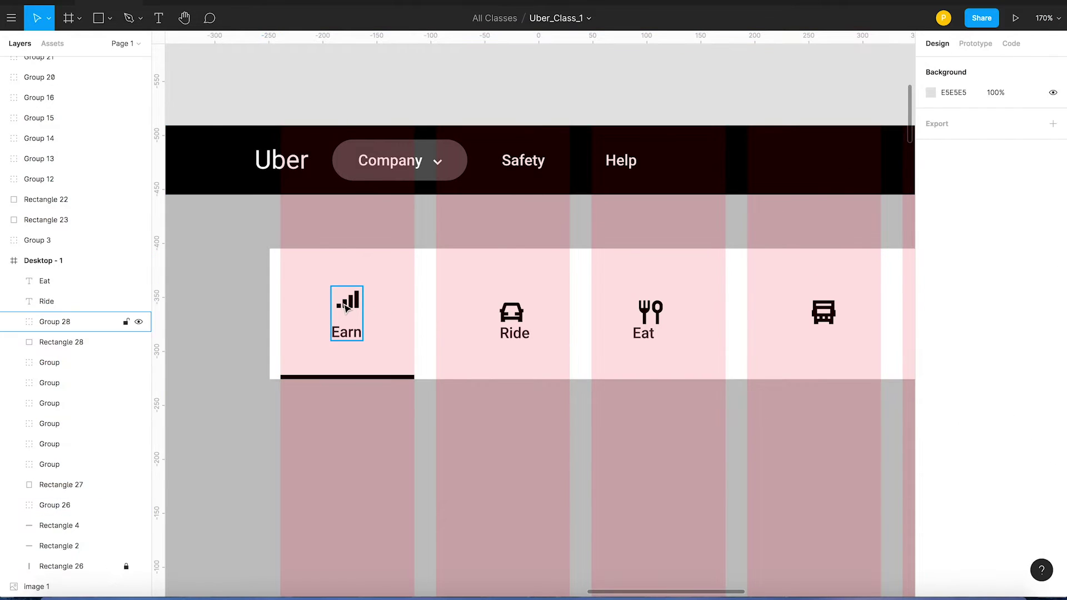
- Ungroup the Earn icon and label
click(346, 307)
click(511, 312)
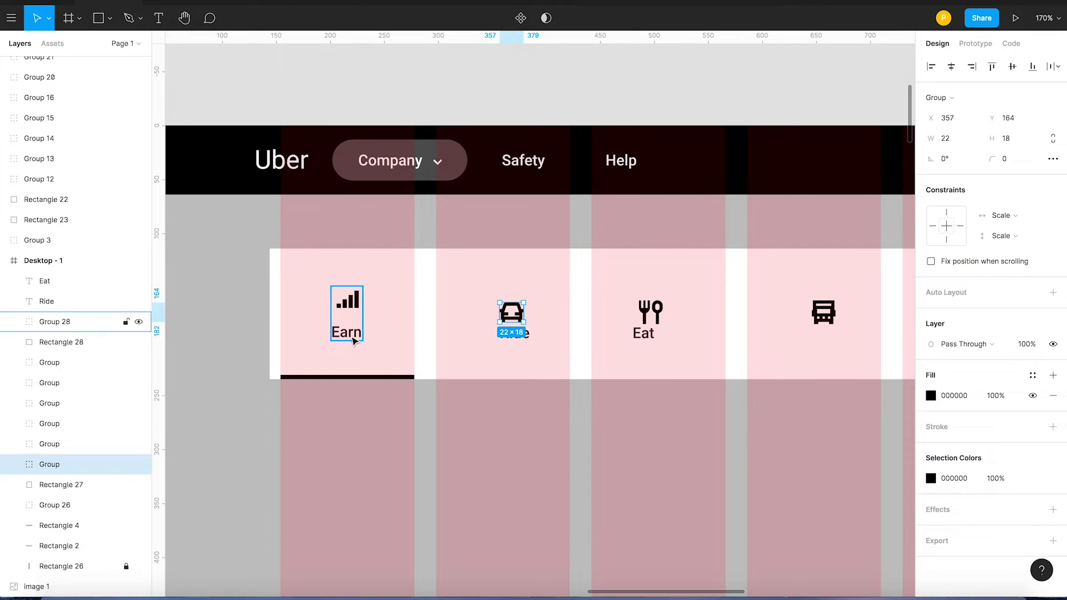
click(354, 329)
right_click(351, 305)
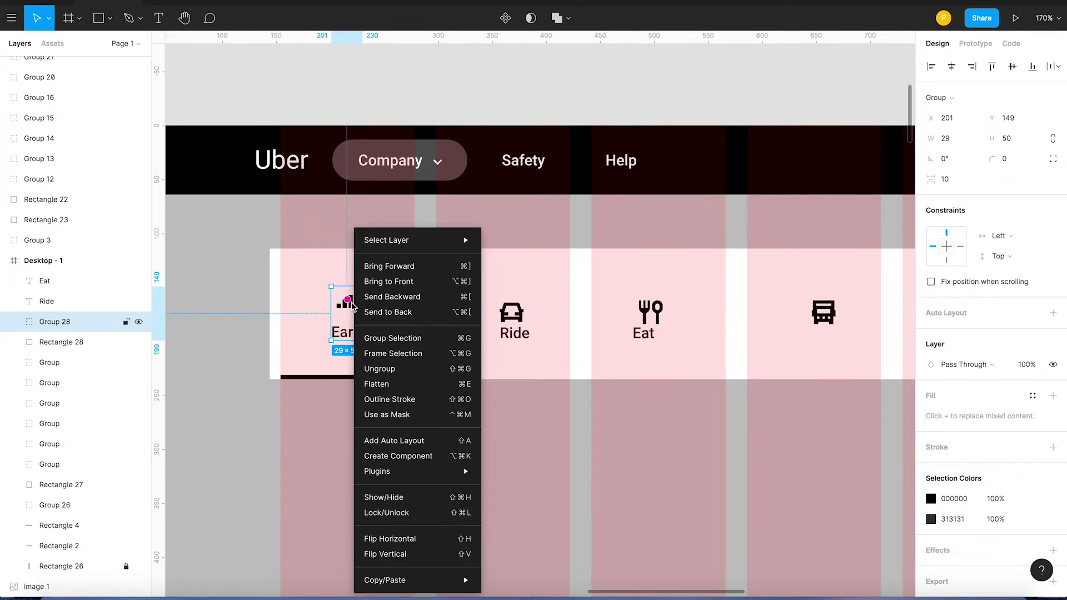
click(396, 368)
click(488, 102)
- Align the car, cutlery and fourth-tab vehicle icons to the top edge of the Earn bars icon
click(511, 317)
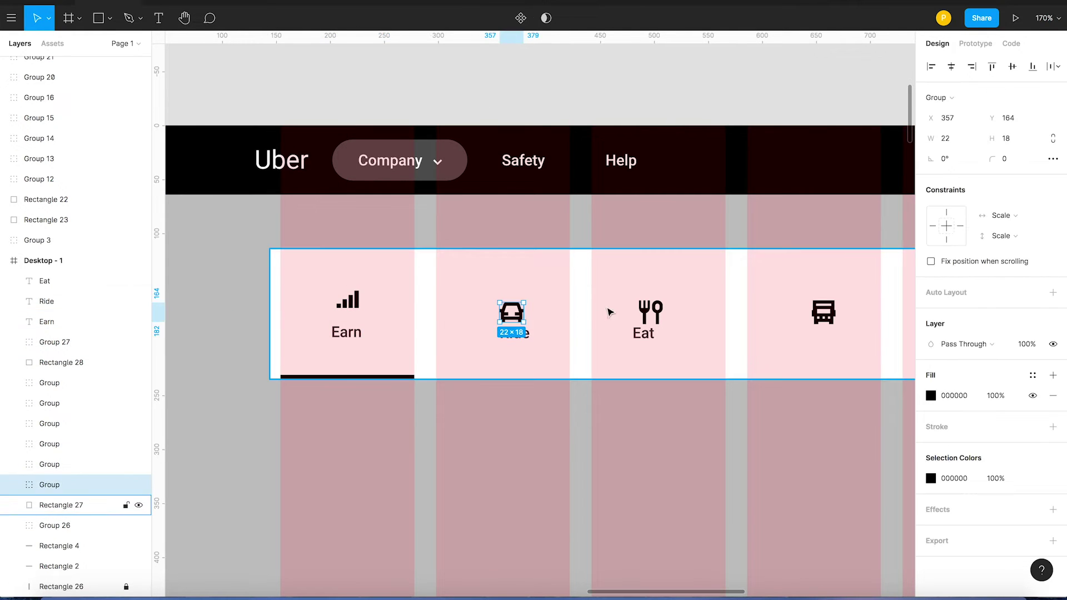
shift+click(643, 304)
scroll(634, 315, down, 5)
shift+click(738, 311)
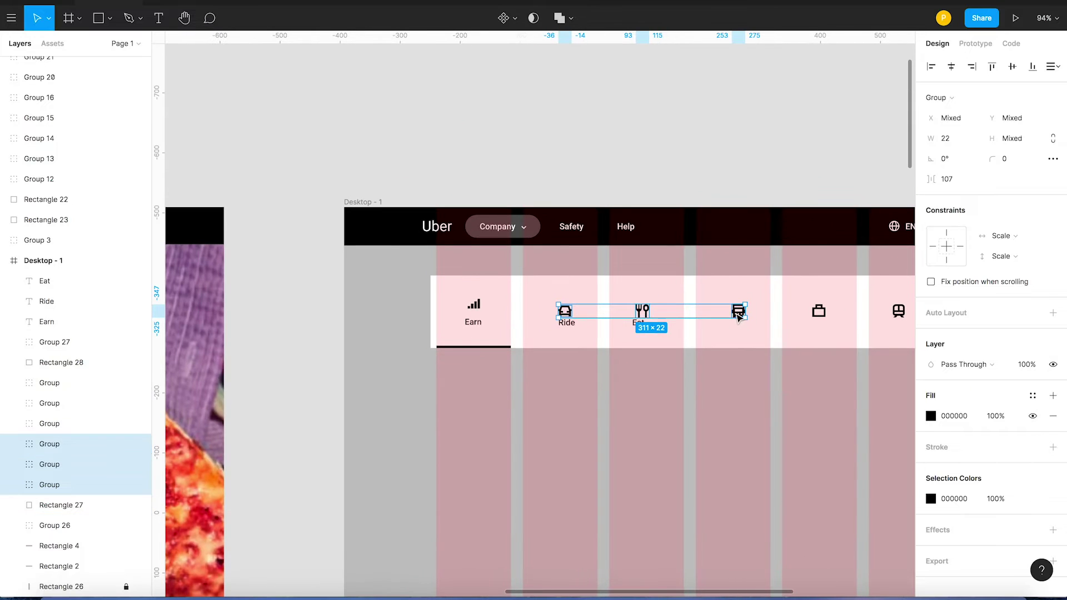
shift+click(476, 304)
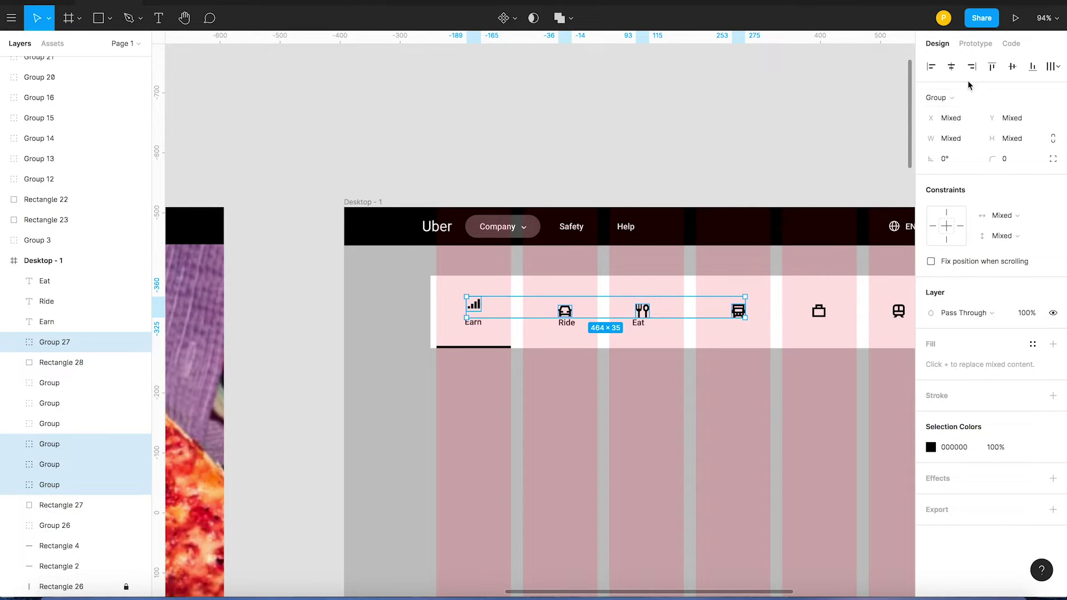
click(992, 66)
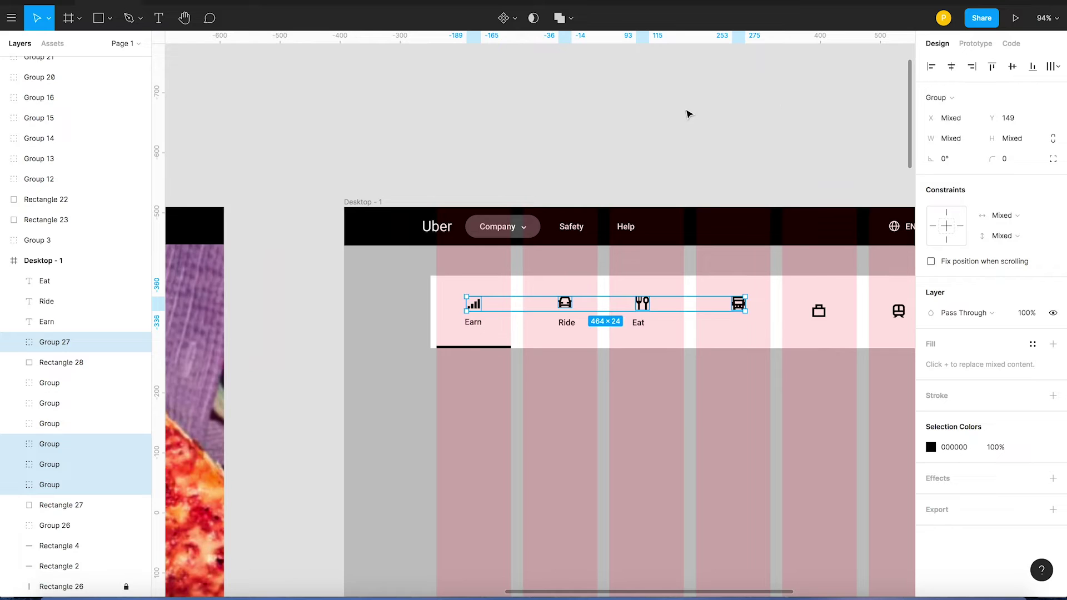
scroll(689, 114, right, 5)
click(567, 122)
- Align the briefcase, train, bike and helicopter icons to the top edge of the fourth-tab vehicle icon
click(534, 310)
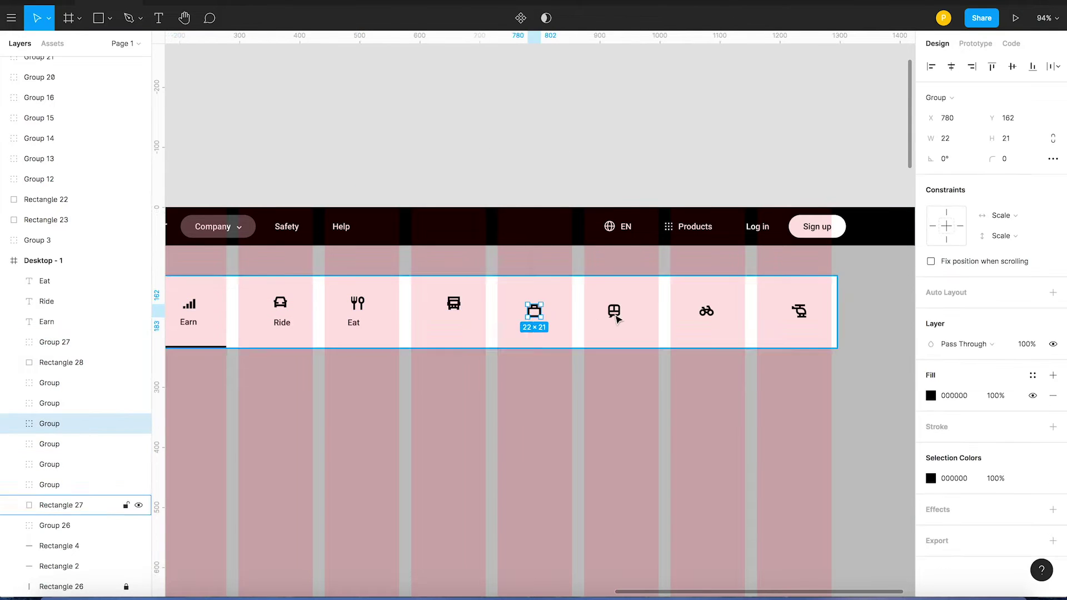
shift+click(614, 314)
shift+click(707, 311)
shift+click(799, 312)
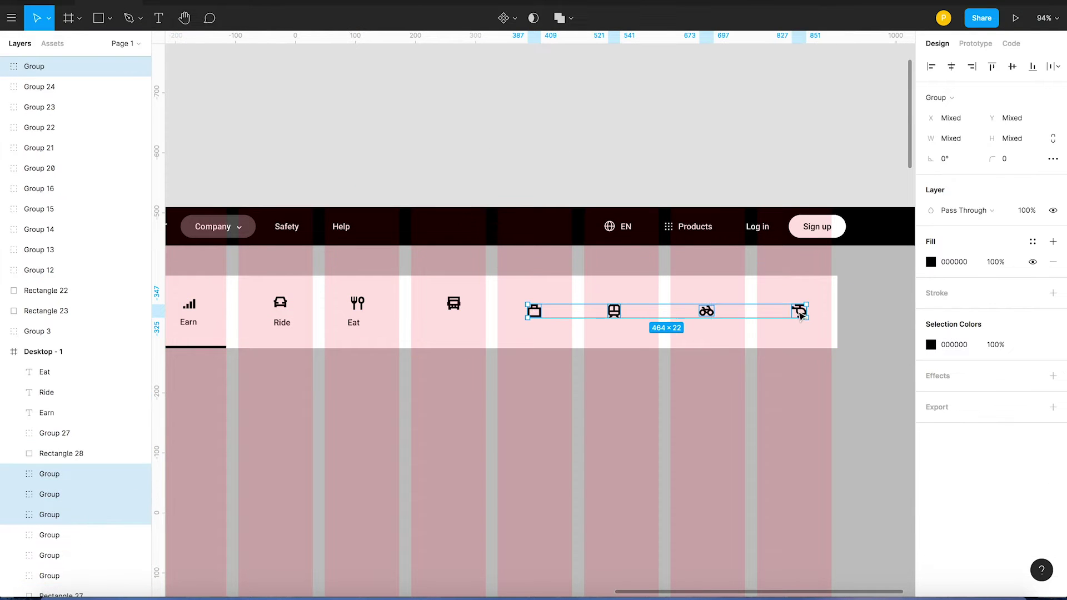
shift+click(454, 304)
click(986, 67)
click(393, 145)
scroll(445, 309, left, 3)
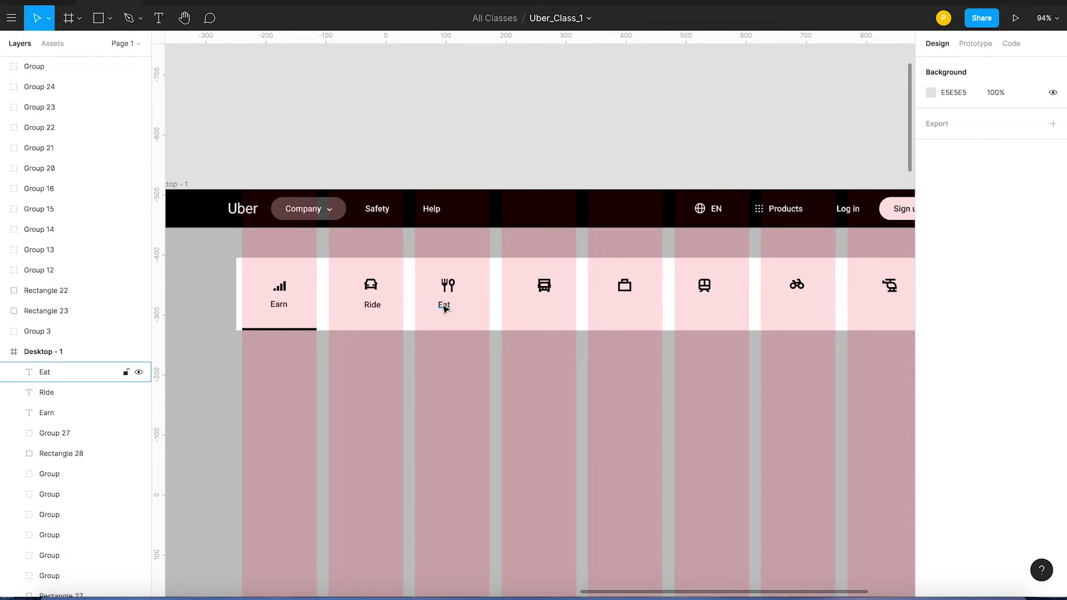
click(444, 309)
click(370, 309)
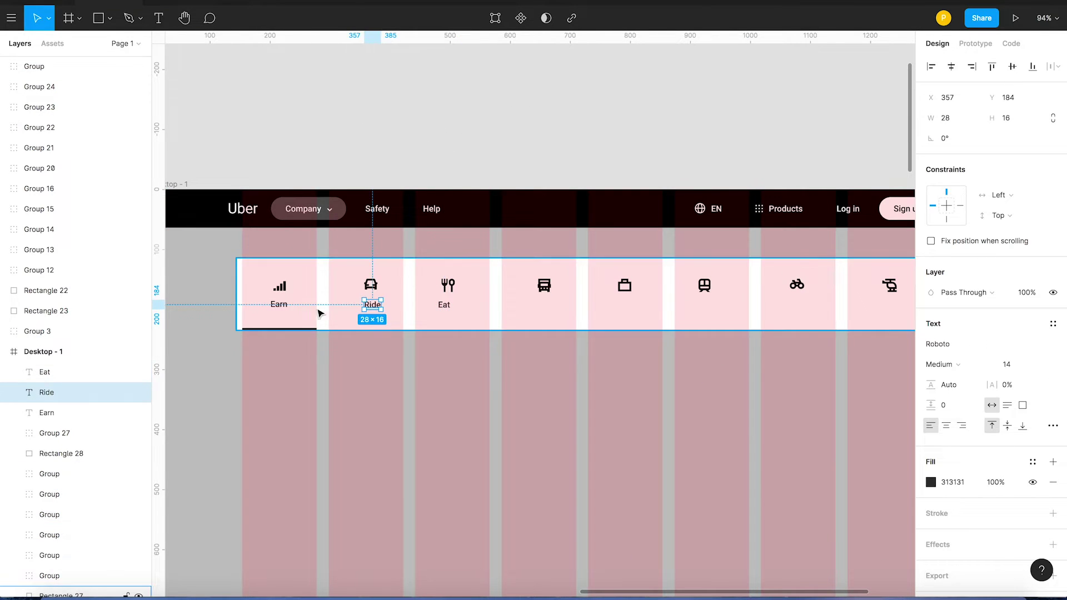
key(z)
drag(298, 329, 548, 410)
key(v)
click(345, 373)
drag(405, 371, 566, 376)
key(super+z)
- Copy the Earn tab's black underline horizontally into the second grid column, beneath the Ride label
key(z)
key(z)
drag(191, 325, 755, 435)
key(v)
drag(350, 308, 654, 305)
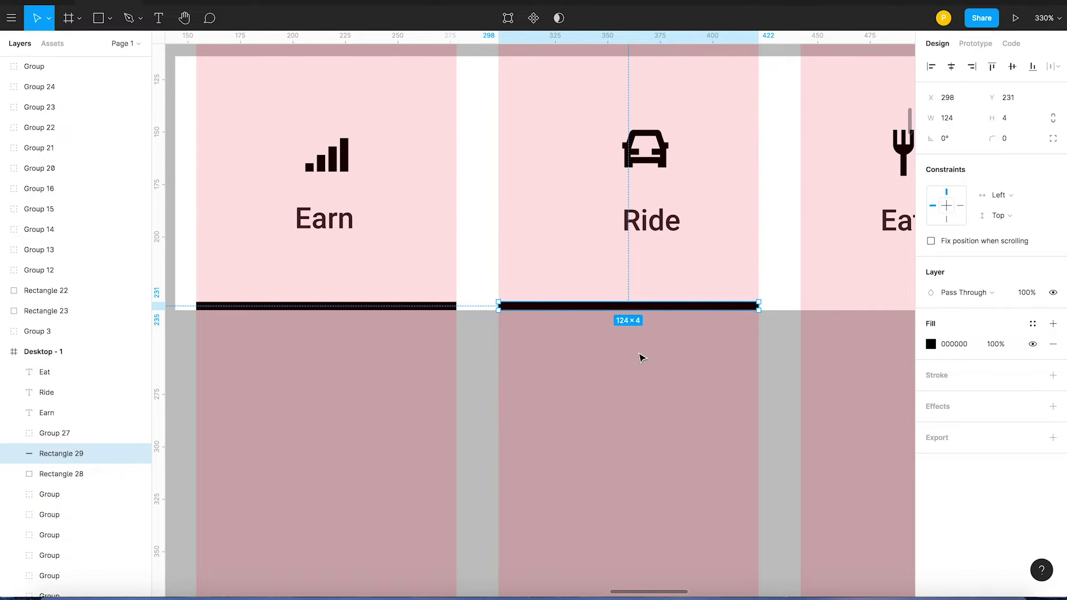
- Repeat the underline copy at the same spacing across the remaining six grid columns, up to the helicopter tab
scroll(627, 389, down, 10)
scroll(626, 395, right, 5)
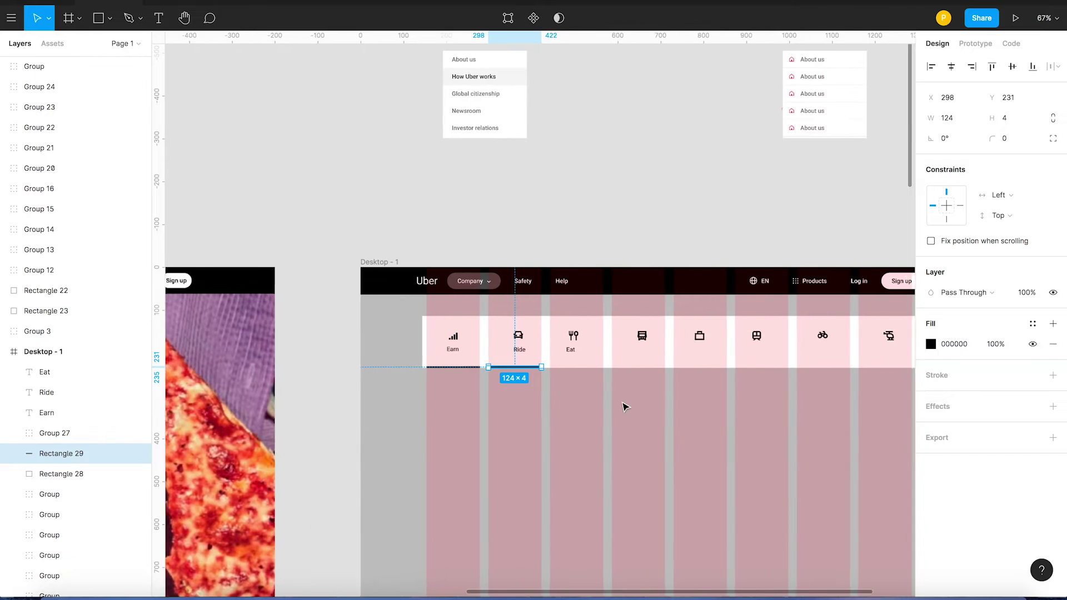
scroll(617, 412, right, 3)
key(super+d)
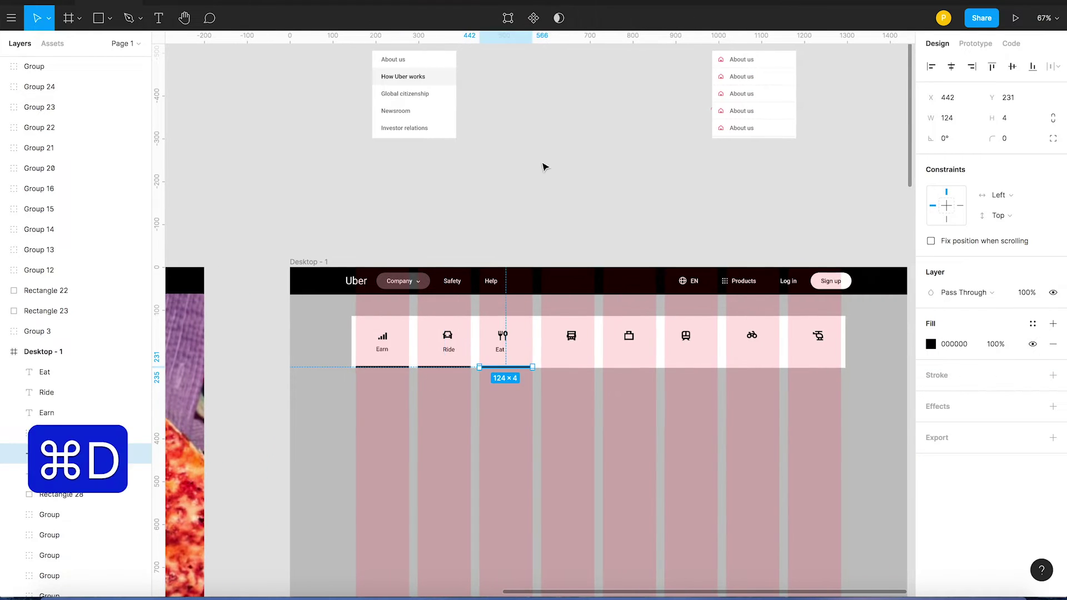
key(super+d)
key(super+d)
key(super+d)
key(super+d)
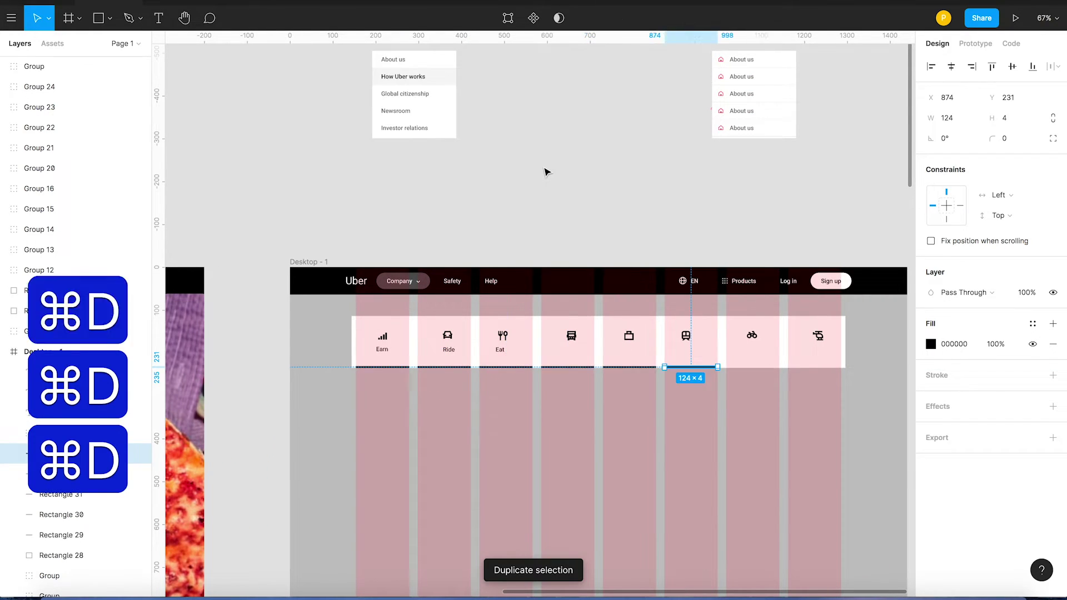
key(super+d)
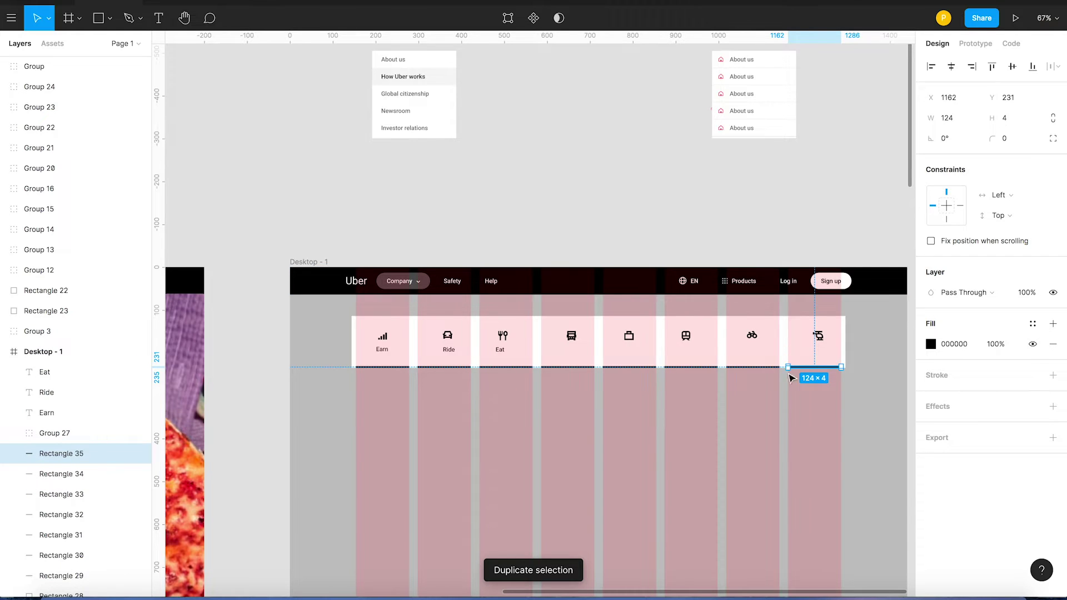
- Center the Ride and Eat icons and labels horizontally over the underlines of their own columns
click(508, 197)
click(451, 353)
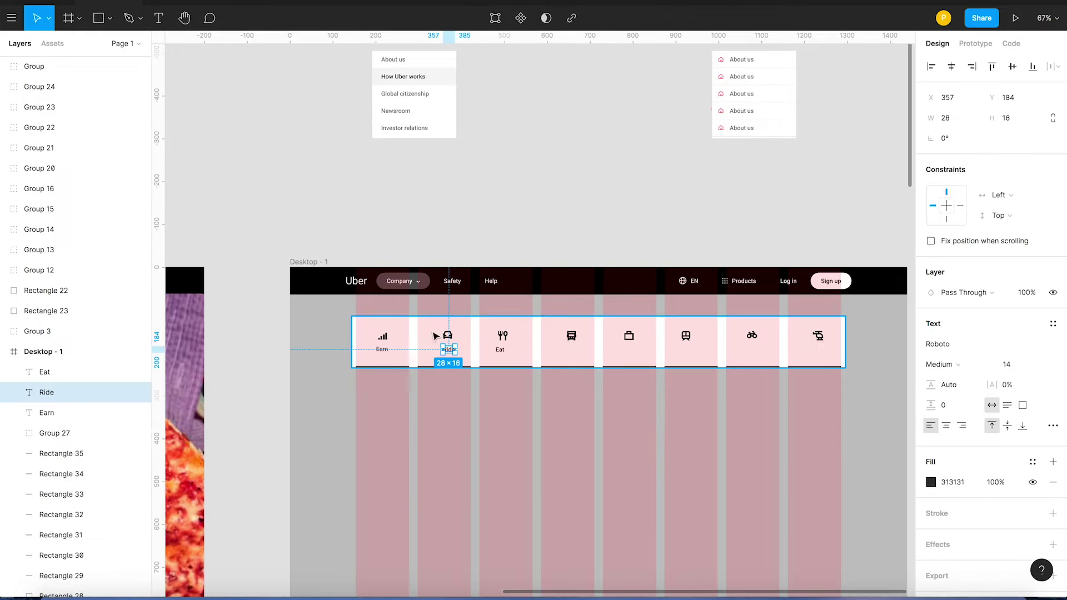
drag(291, 215, 767, 463)
scroll(598, 393, up, 5)
drag(393, 267, 438, 328)
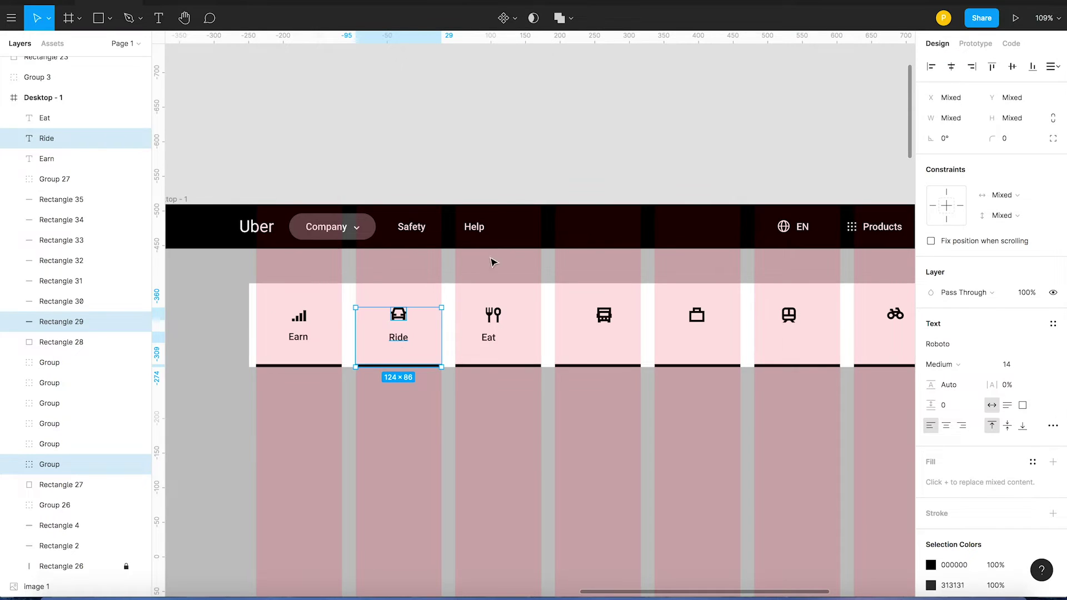
drag(482, 264, 545, 324)
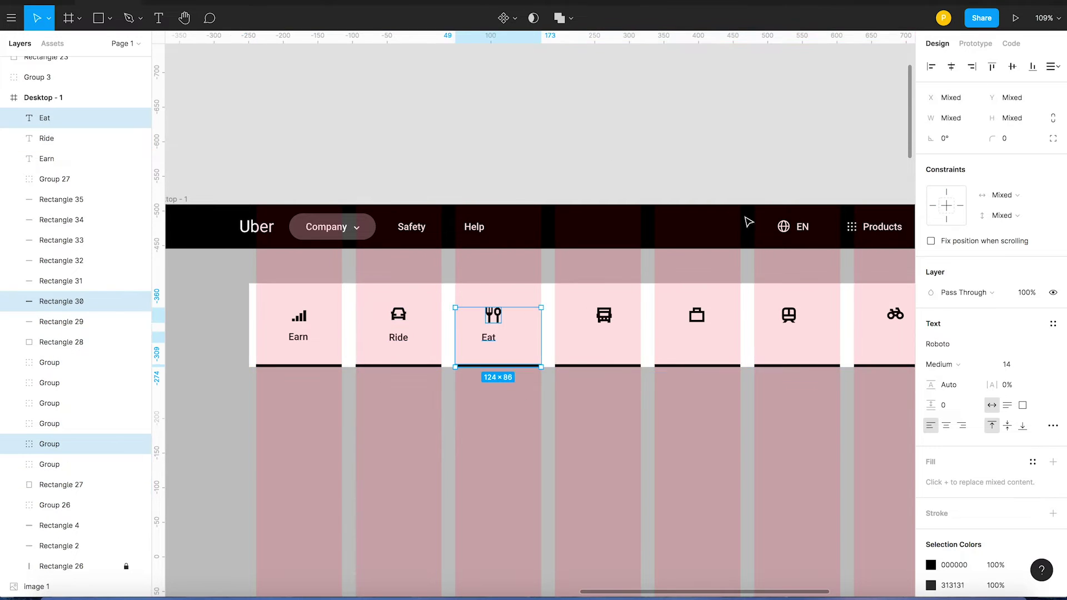
click(619, 162)
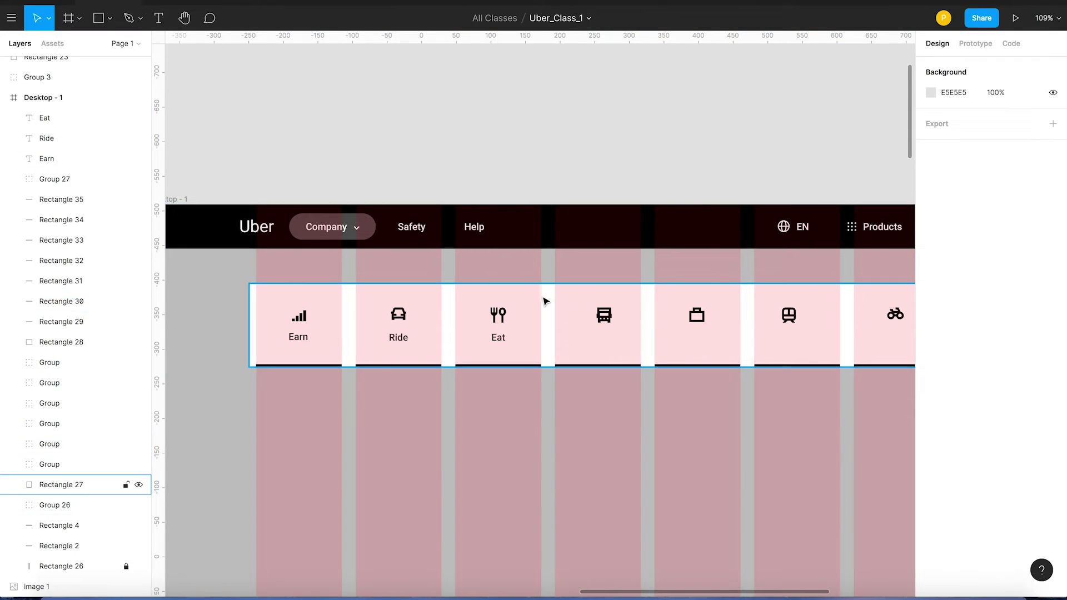
- Lock the white tab bar rectangle, and center a copy of the Eat label and the fourth tab's icon over that tab's underline
click(547, 300)
click(126, 485)
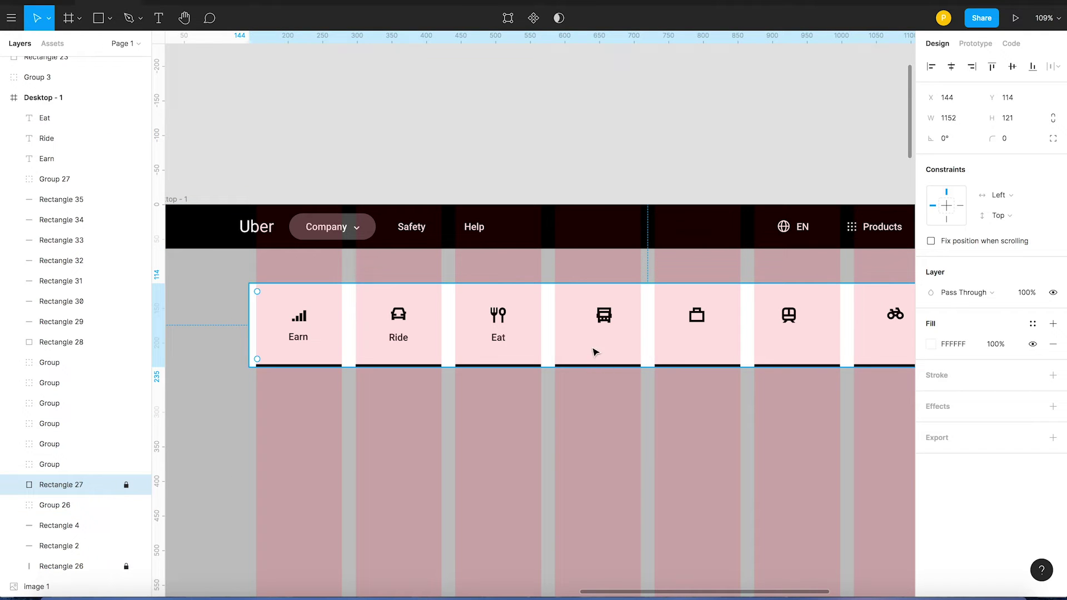
click(497, 347)
drag(497, 346, 597, 338)
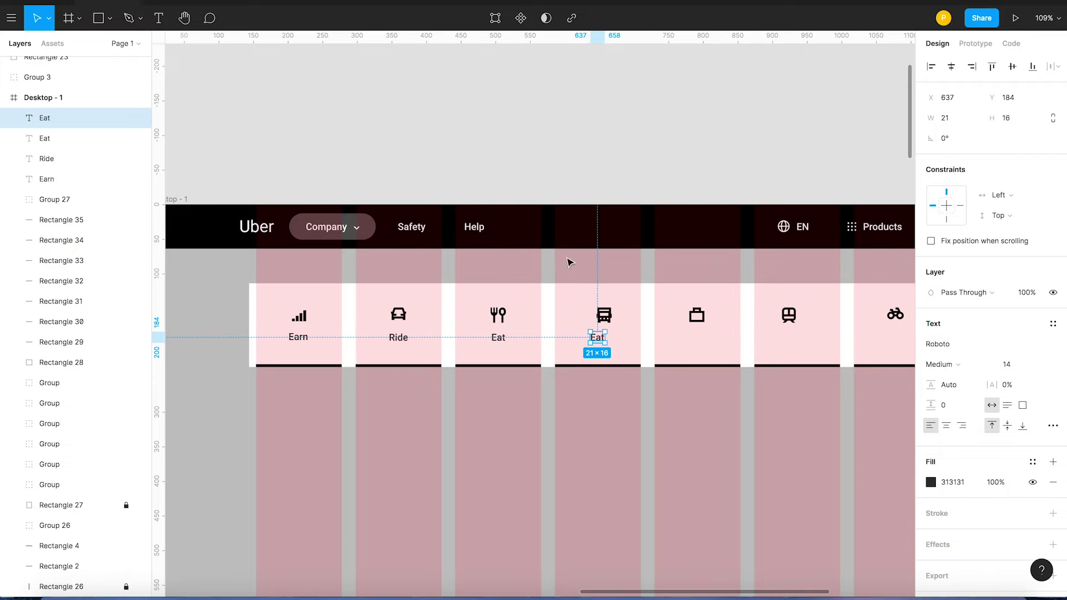
drag(570, 262, 678, 352)
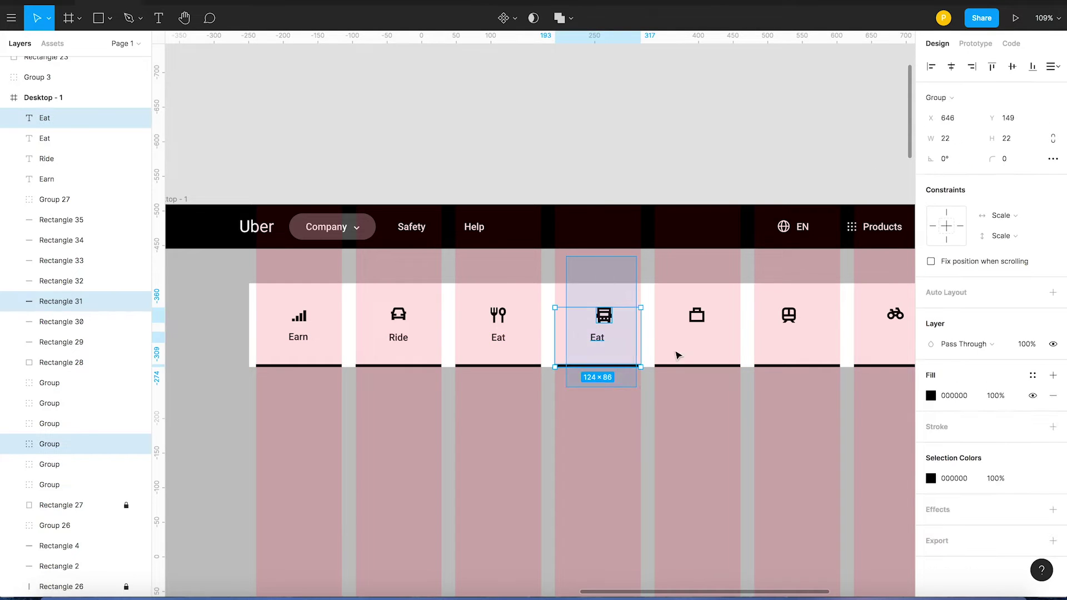
click(626, 90)
- Copy the Eat label under the briefcase and train icons, centering each icon and label over its column's underline
drag(600, 340, 698, 337)
drag(674, 272, 711, 375)
click(691, 115)
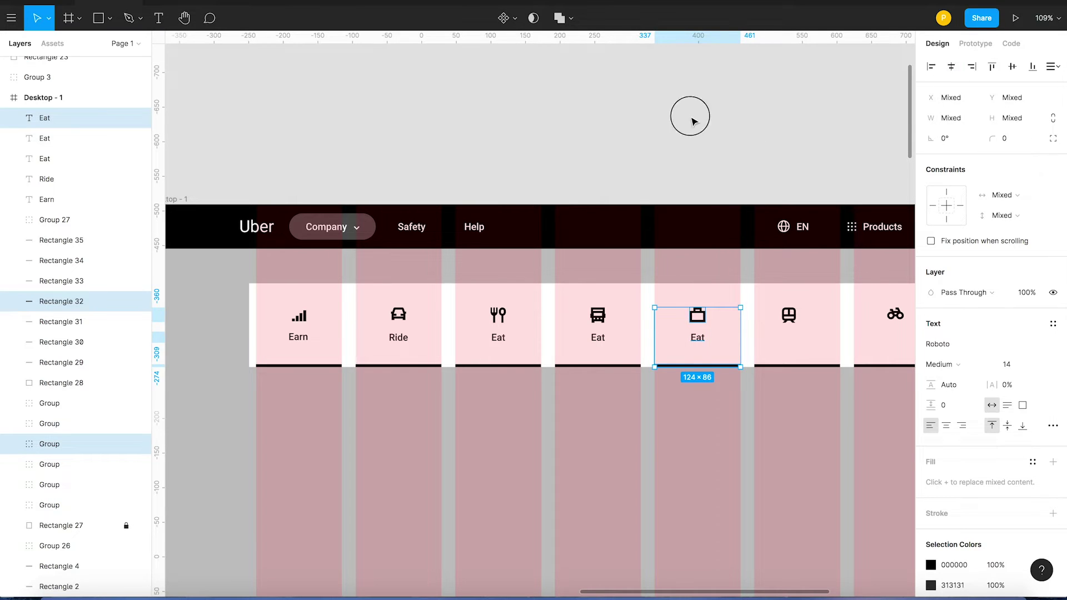
scroll(667, 219, right, 2)
drag(655, 338, 744, 340)
drag(731, 283, 753, 376)
click(952, 67)
- Copy the Eat label under the bike and helicopter icons, centering each icon and label over its column's underline
scroll(731, 268, right, 2)
drag(787, 268, 803, 388)
key(Escape)
drag(702, 335, 804, 336)
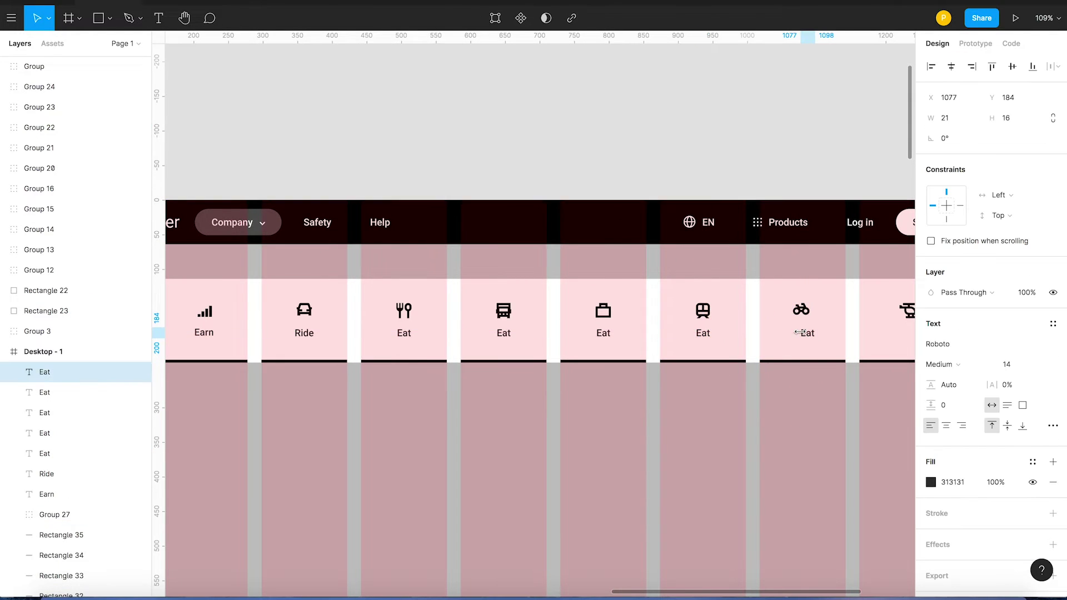
key(super+d)
scroll(778, 337, right, 2)
drag(670, 258, 719, 387)
click(952, 67)
drag(777, 273, 803, 368)
click(951, 66)
click(835, 109)
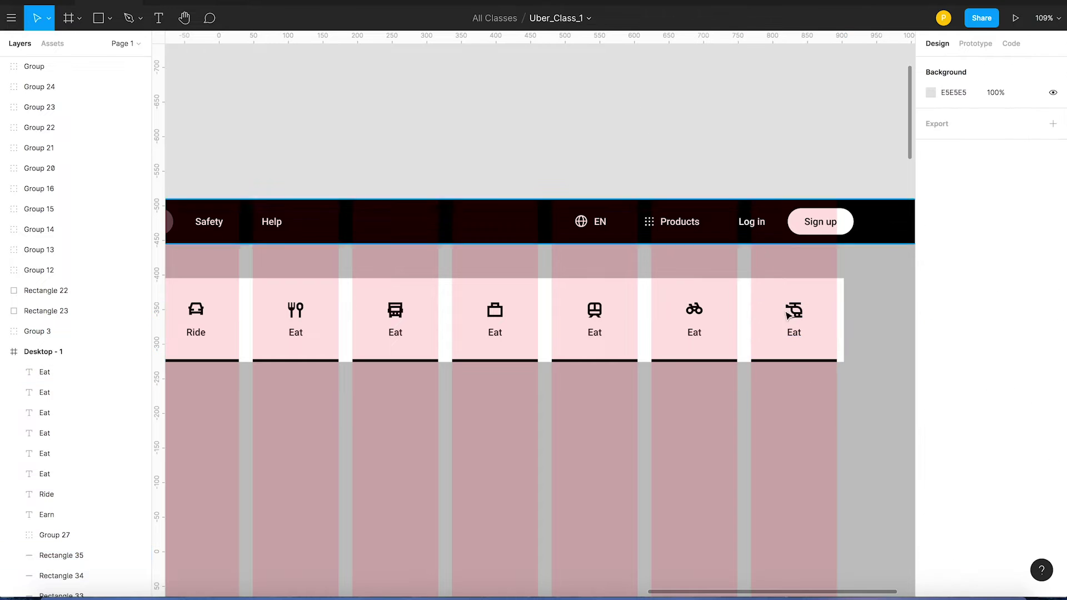
- Delete the copied underlines beneath every tab except Earn
drag(858, 378, 255, 340)
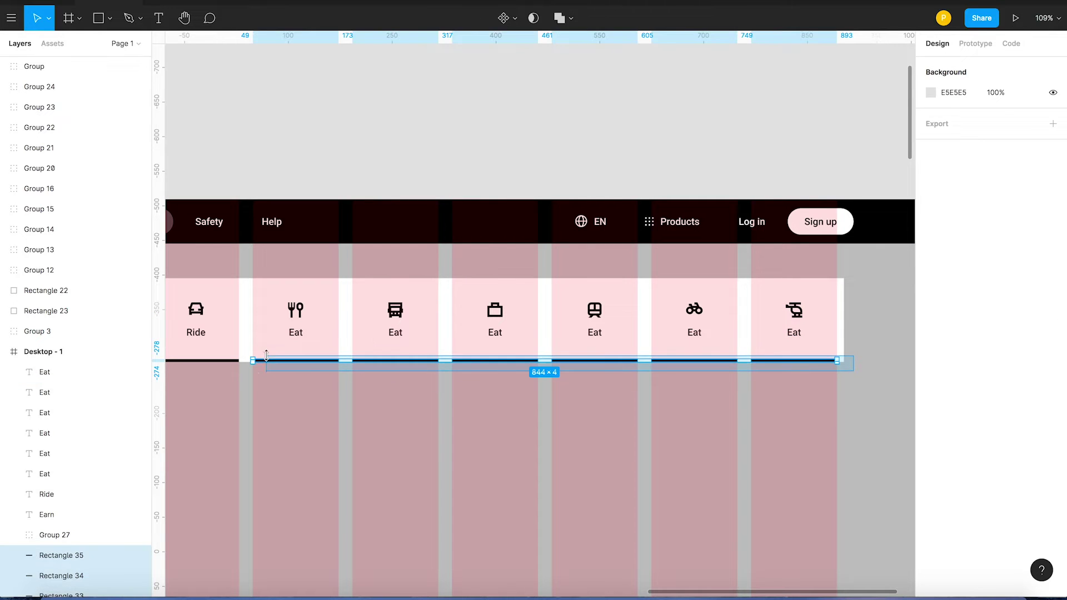
key(BackSpace)
scroll(274, 396, down, 5)
drag(207, 378, 651, 375)
key(BackSpace)
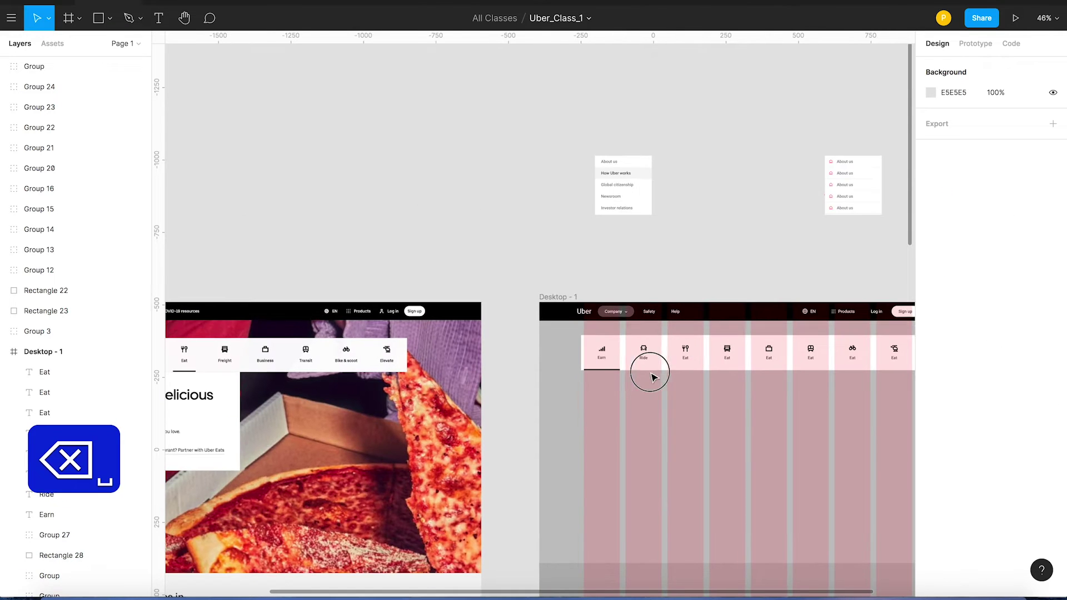
- Toggle the Desktop - 1 frame's 8-column layout grid to check the tab alignment, leaving the grid hidden
drag(726, 270, 492, 183)
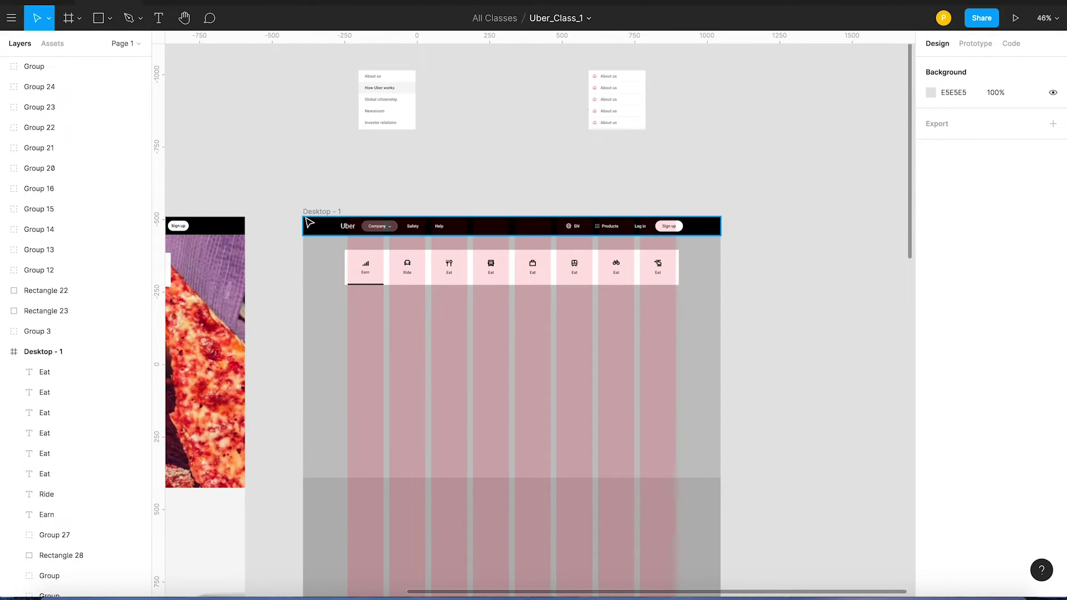
key(z)
drag(271, 177, 786, 442)
key(v)
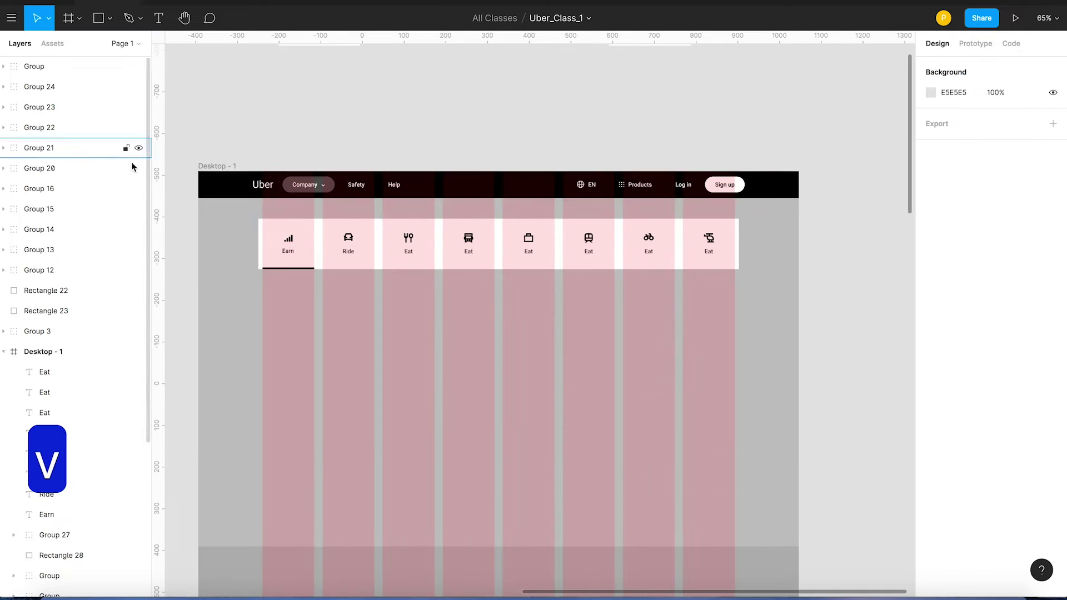
click(696, 236)
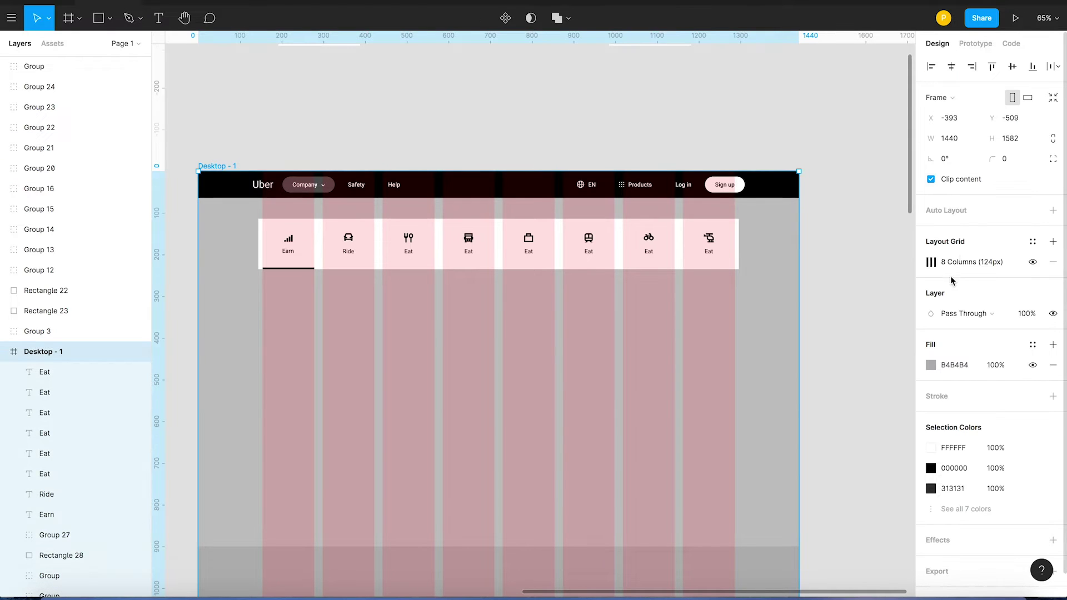
click(1033, 263)
click(1033, 263)
click(1034, 263)
click(1033, 264)
click(1032, 265)
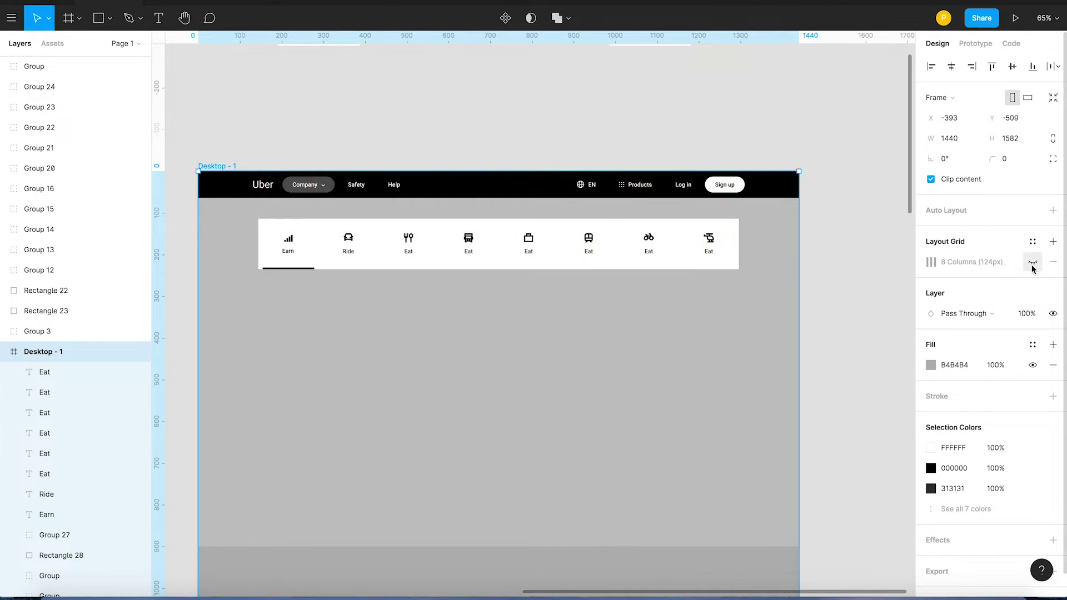
click(1033, 264)
click(1032, 264)
click(1032, 263)
click(1033, 264)
click(1033, 264)
click(1033, 264)
click(1032, 264)
click(1033, 263)
click(1033, 264)
click(1033, 263)
click(1033, 263)
click(1032, 264)
- Switch to the Uber homepage in the browser, dismiss the CSS inspector and look through the page's sections below the hero
click(775, 595)
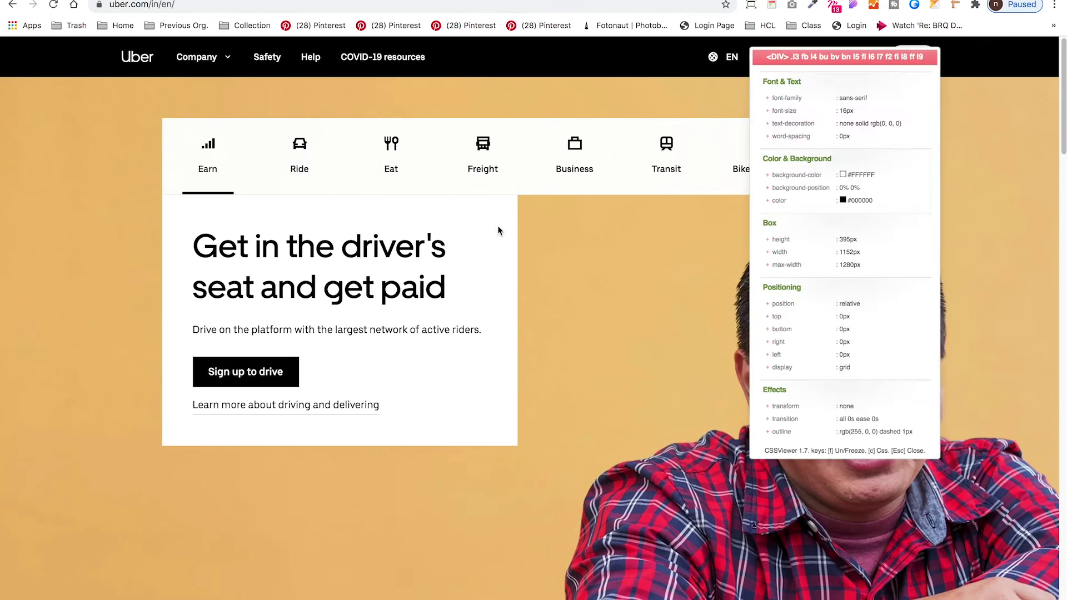
key(Escape)
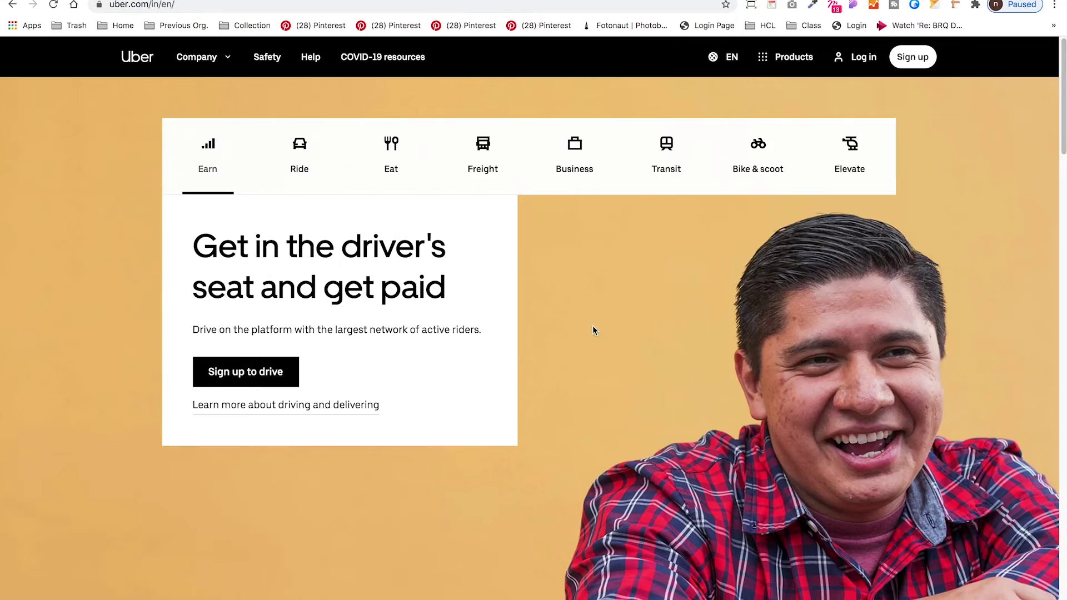
scroll(593, 329, down, 10)
scroll(472, 309, down, 10)
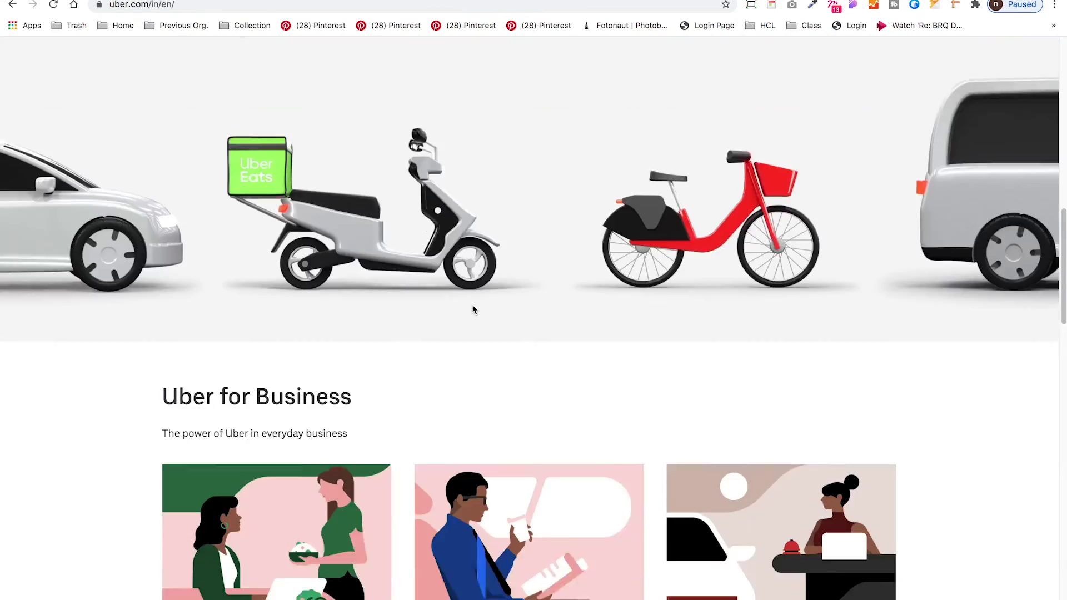
scroll(472, 309, up, 15)
scroll(472, 309, down, 1)
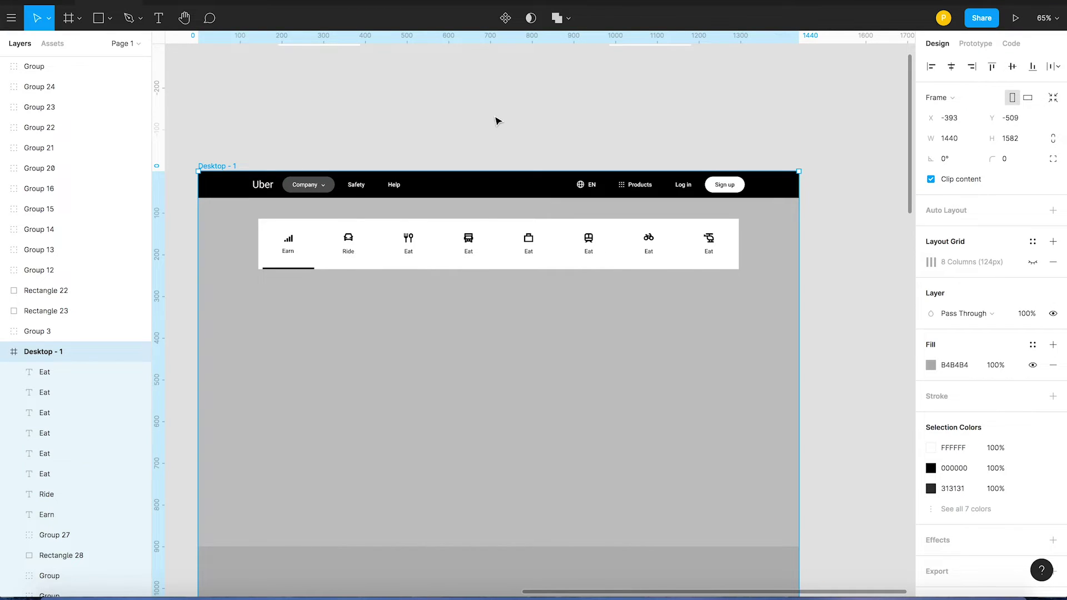
click(538, 144)
click(239, 166)
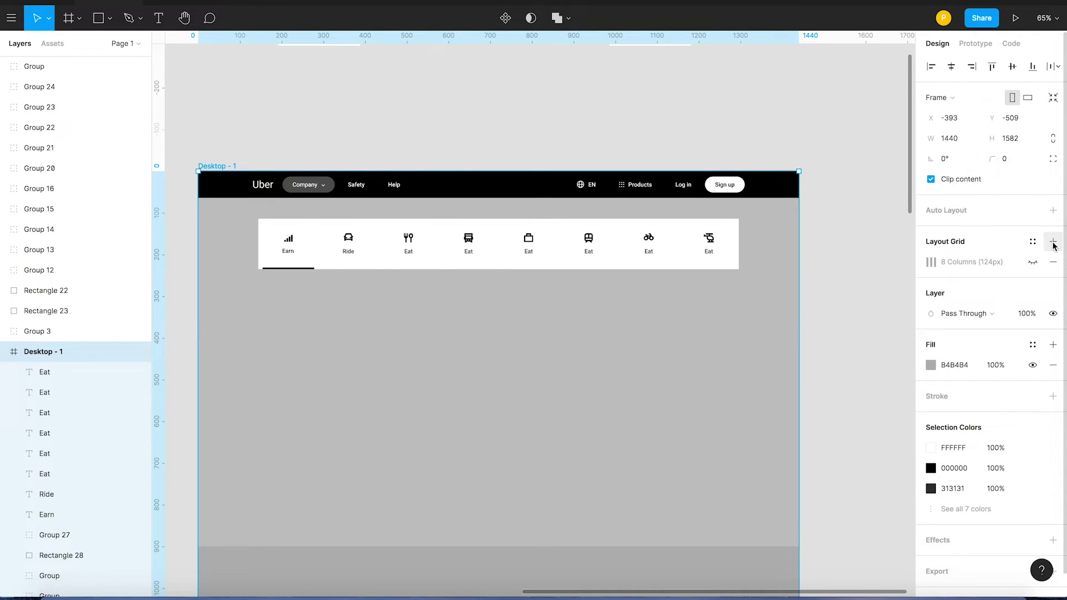
click(486, 102)
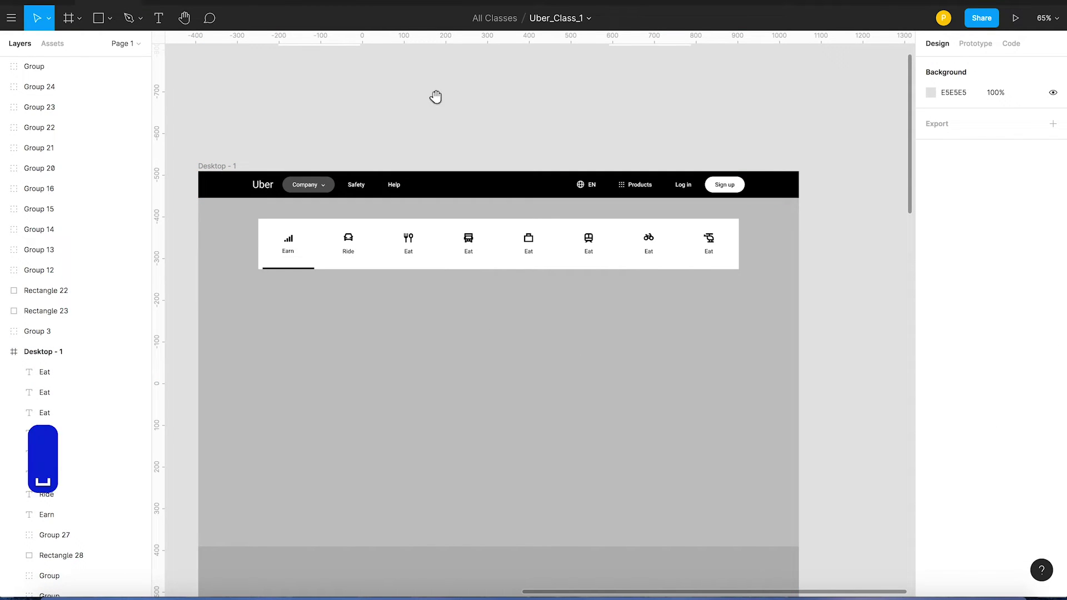
scroll(488, 76, left, 3)
scroll(488, 76, down, 1)
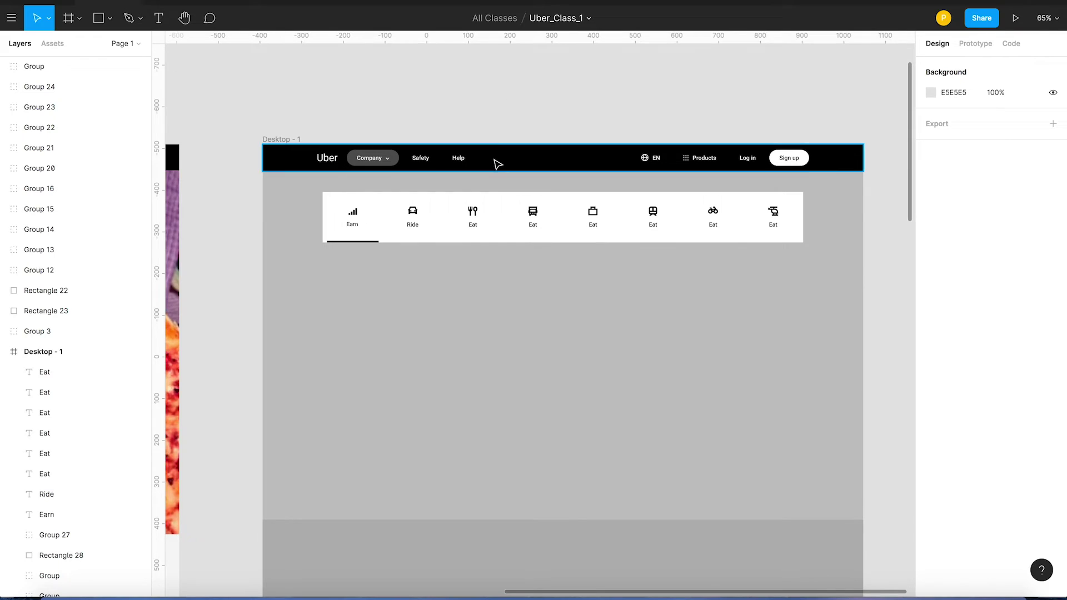
- Inspect the white hero card's size on the Uber page in the browser, and draw a 462 × 298 rectangle below the tab bar in Figma
key(ctrl+Right)
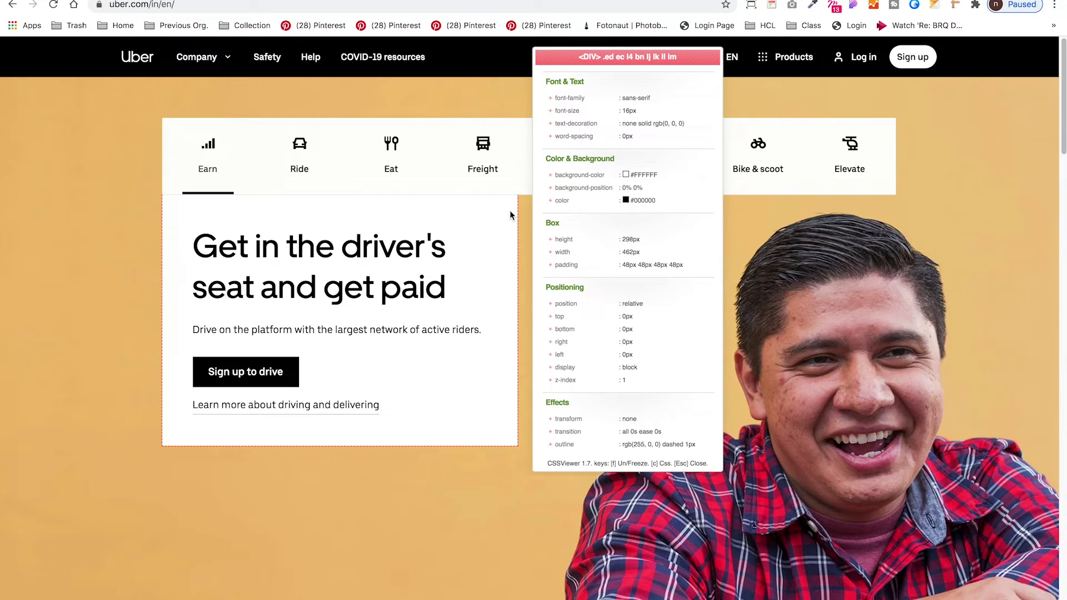
key(super+Tab)
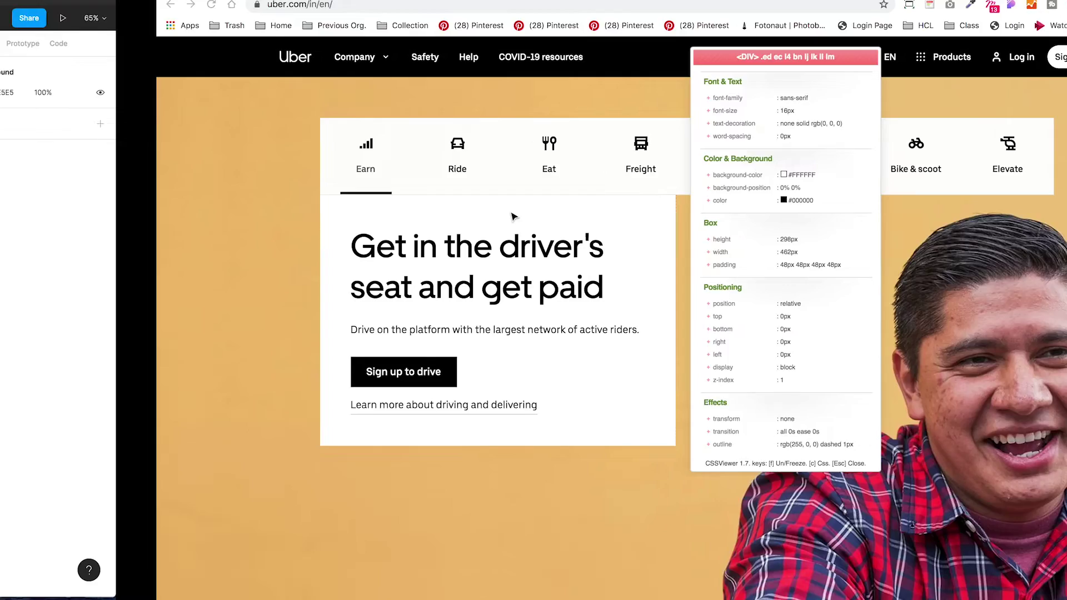
click(102, 22)
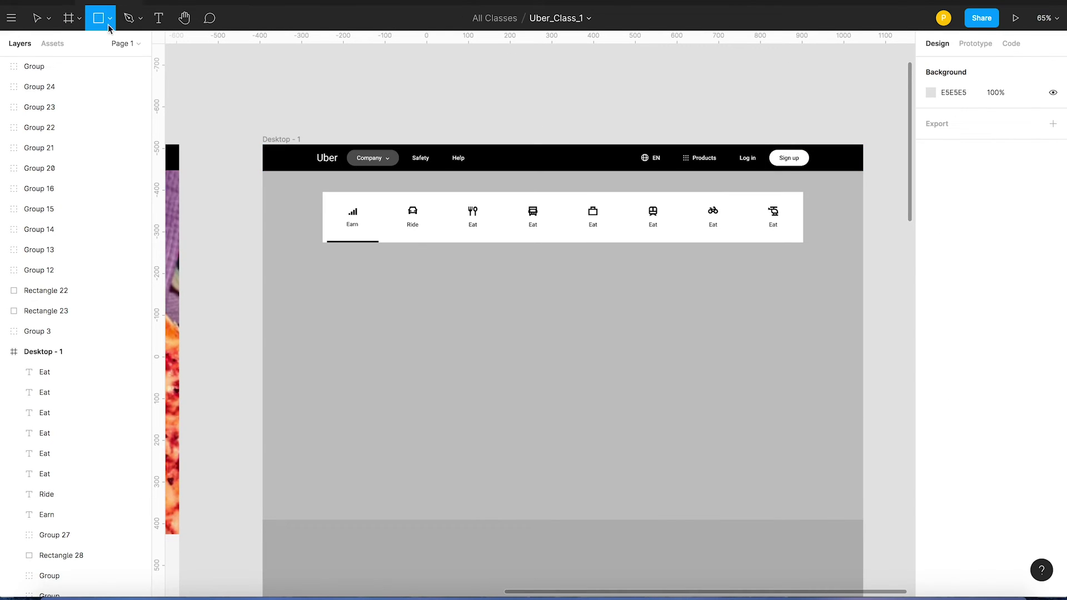
drag(331, 253, 499, 440)
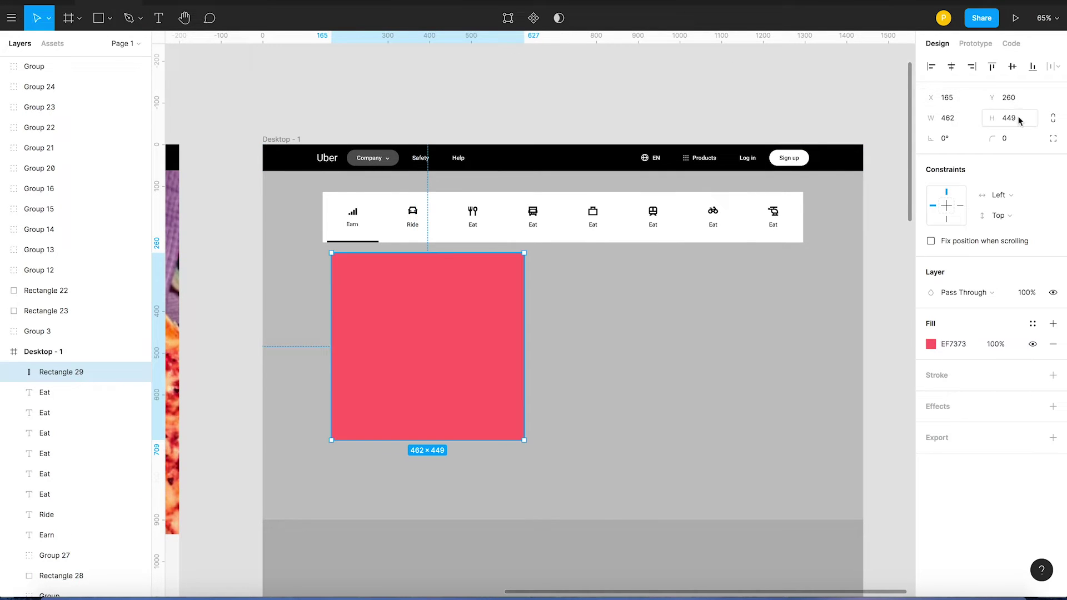
click(1008, 118)
text(298)
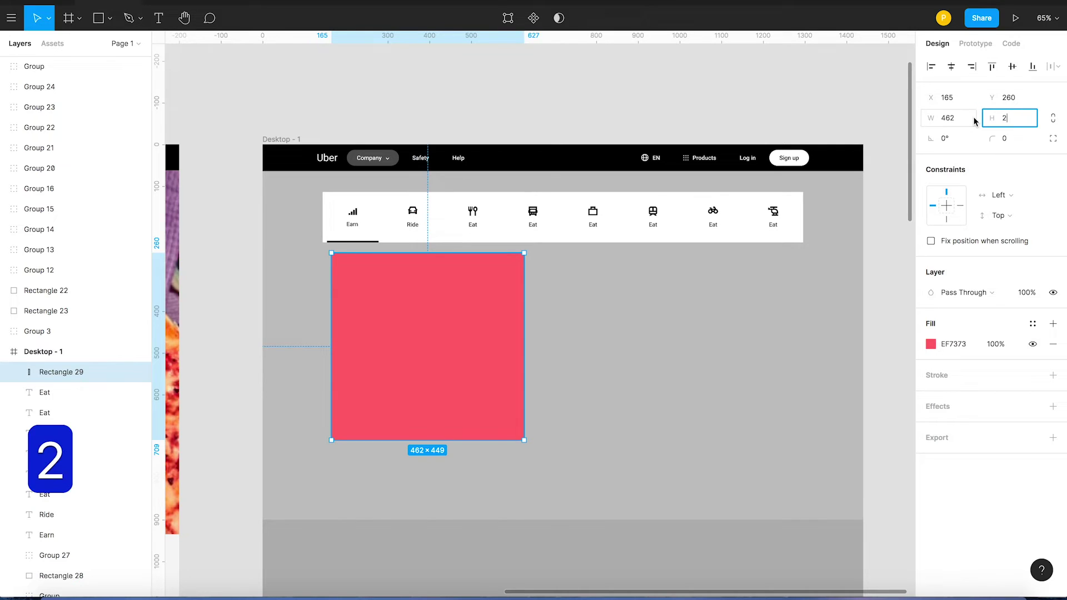
- Finish the card rectangle's height at 298 and place the card directly beneath the tab bar, flush with its left edge
key(Return)
key(v)
drag(425, 294, 414, 283)
click(472, 90)
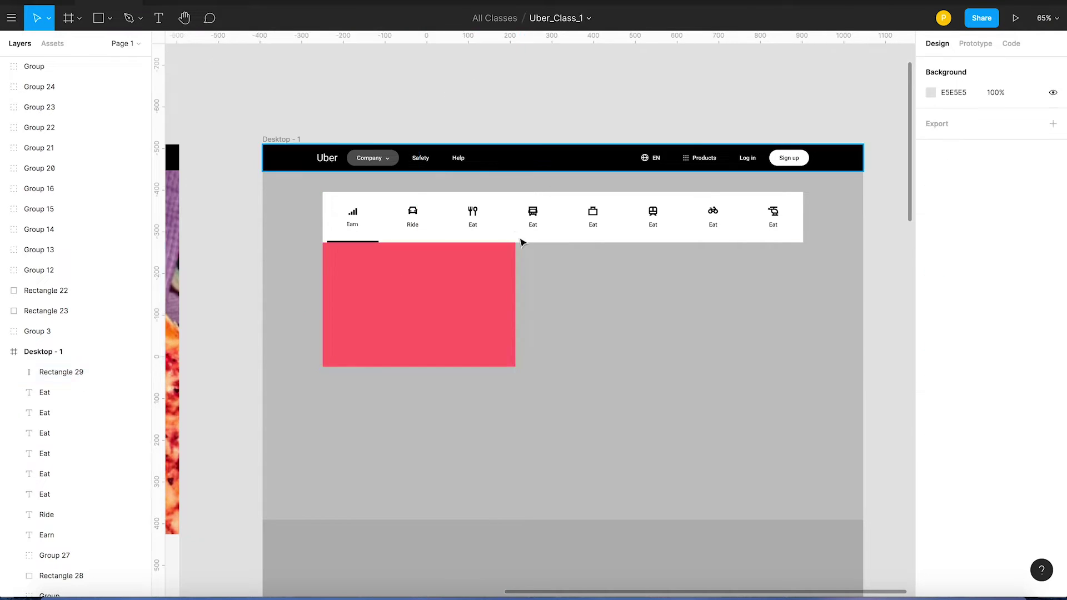
- Change the hero card's fill from red to white, FFFFFF
scroll(522, 240, up, 5)
click(582, 337)
scroll(582, 338, down, 4)
click(933, 349)
drag(831, 314, 739, 249)
click(560, 165)
key(space)
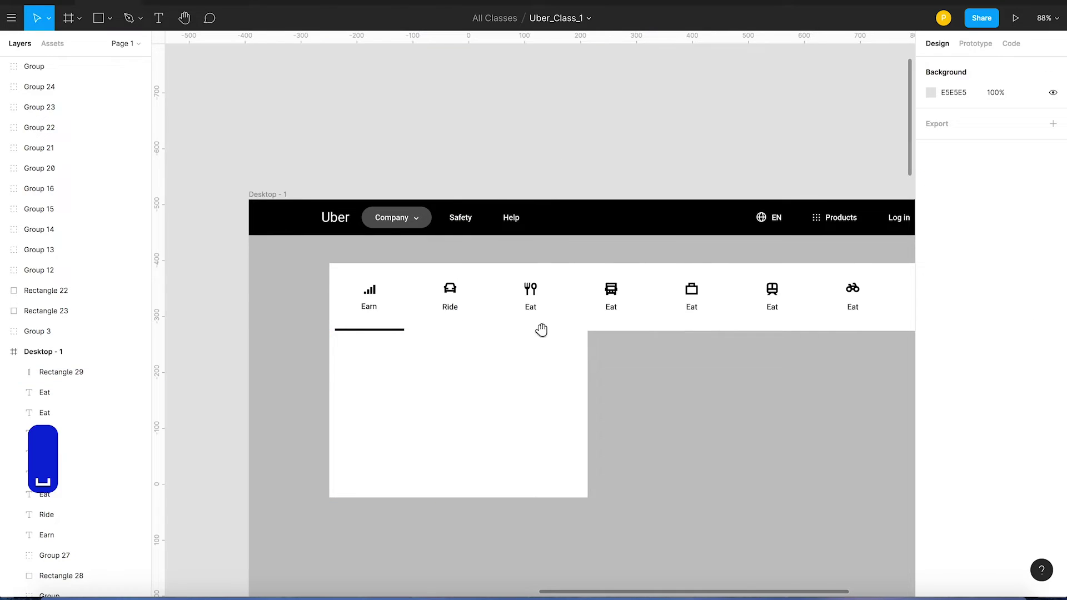
- Check the tab bar's bottom border on the Uber page, and draw a 1150 px wide Pen line across Figma's tab bar
drag(541, 331, 476, 255)
key(ctrl+Right)
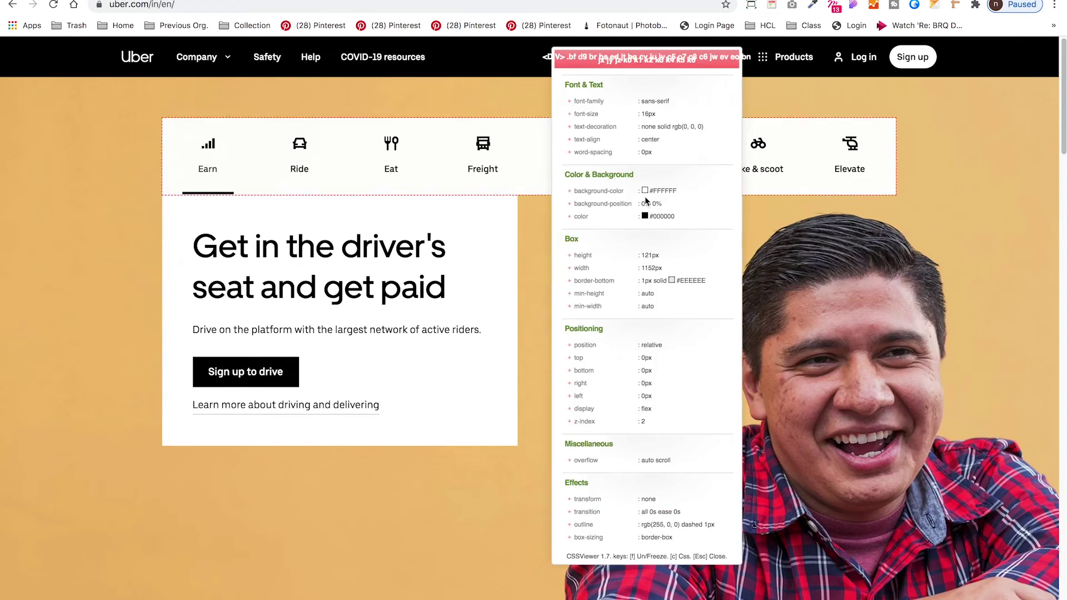
key(ctrl+Left)
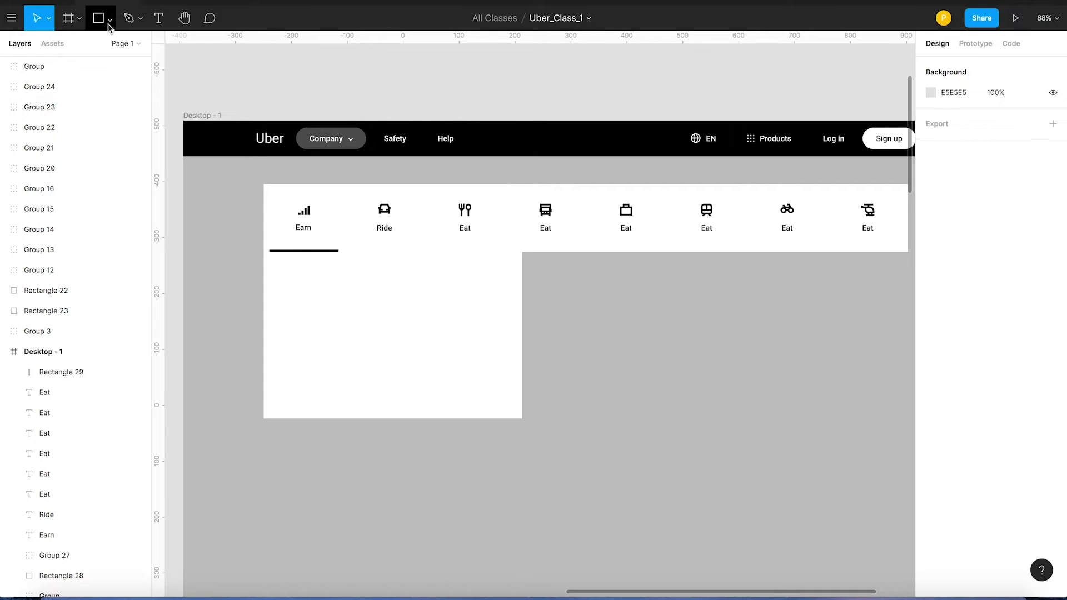
click(129, 18)
scroll(389, 277, right, 1)
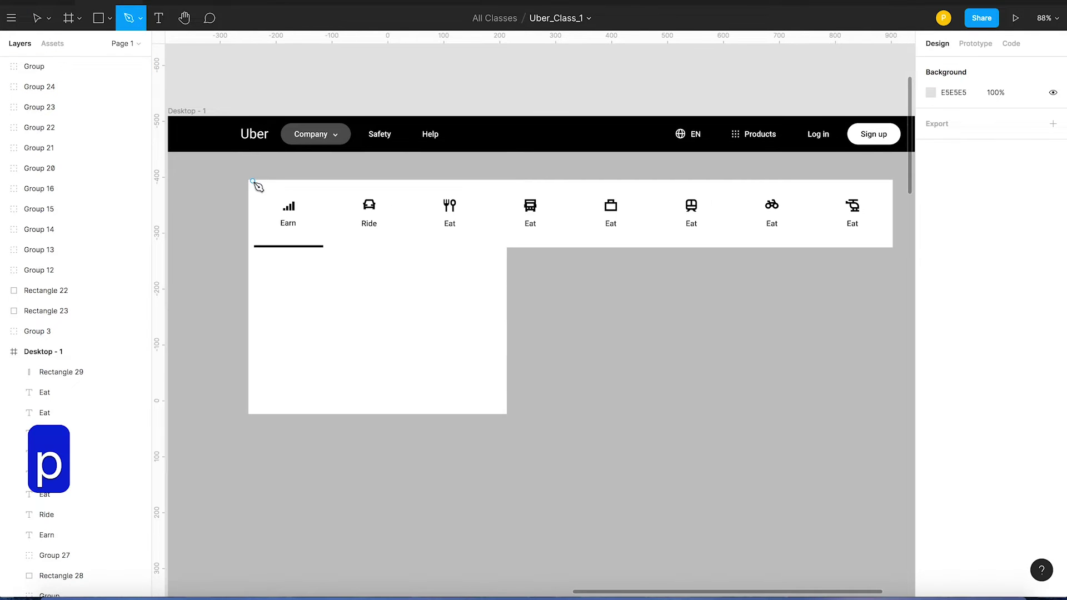
click(248, 183)
click(830, 183)
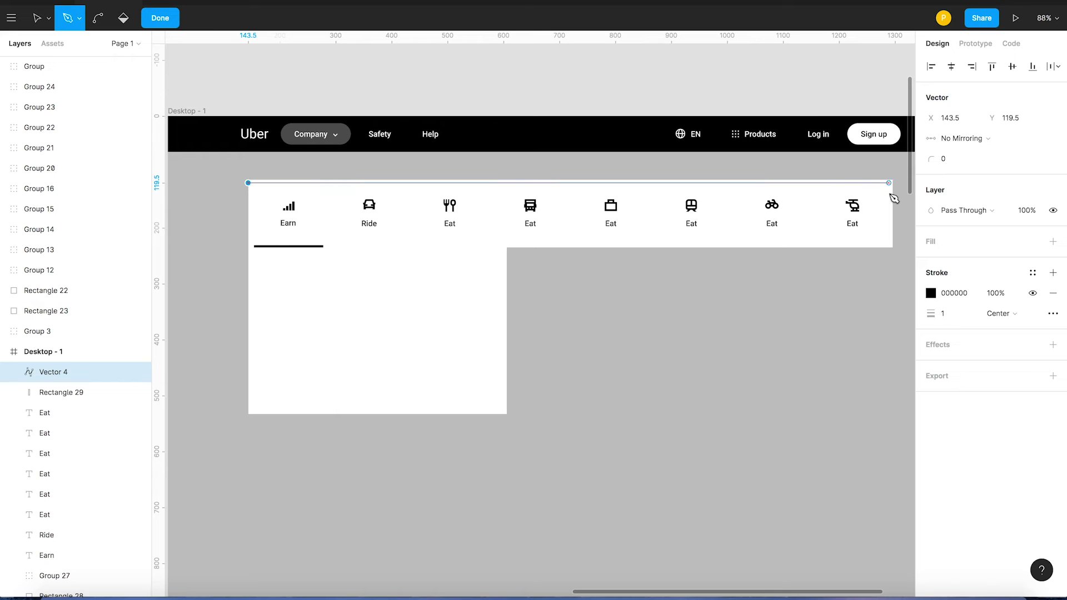
click(891, 184)
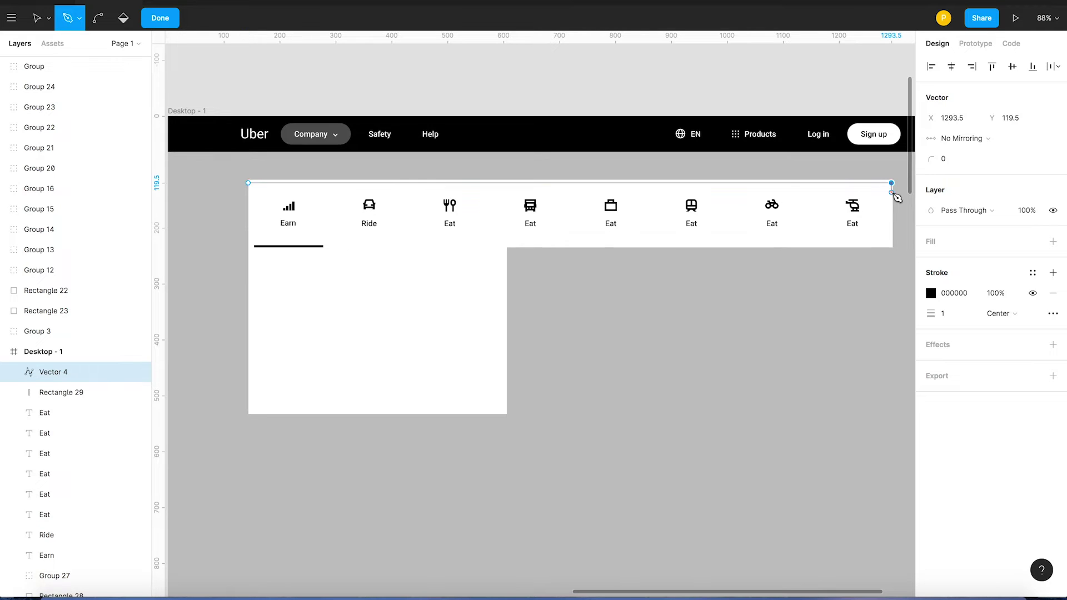
- Move the line down to the tab bar's bottom edge and leave vector editing
key(v)
drag(666, 181, 665, 248)
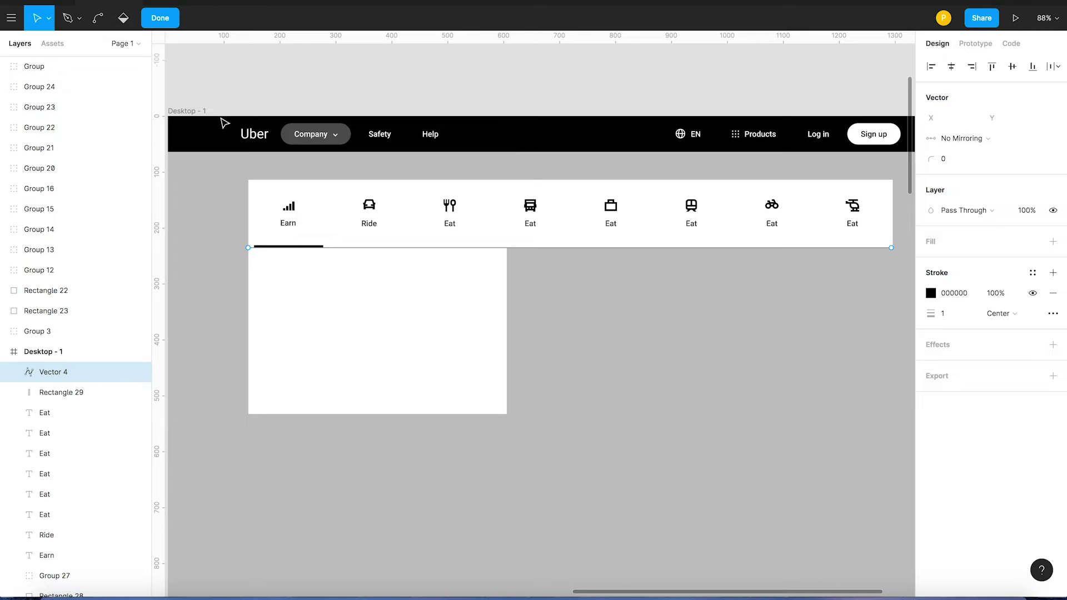
click(168, 25)
click(333, 59)
scroll(61, 316, down, 5)
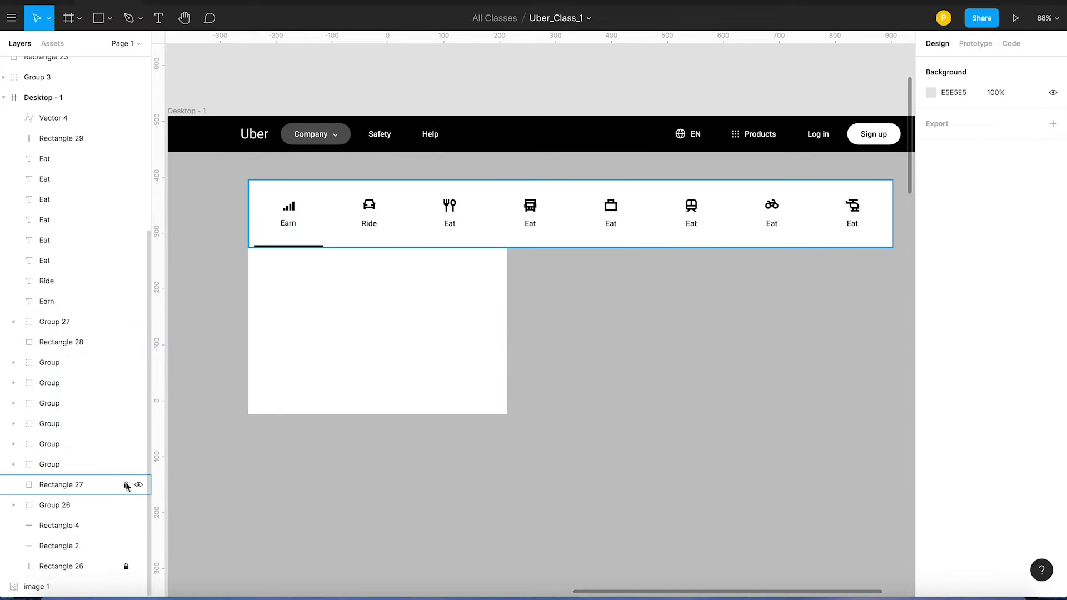
- Align the divider line with the tab bar rectangle's bottom edge at Y 235
click(529, 246)
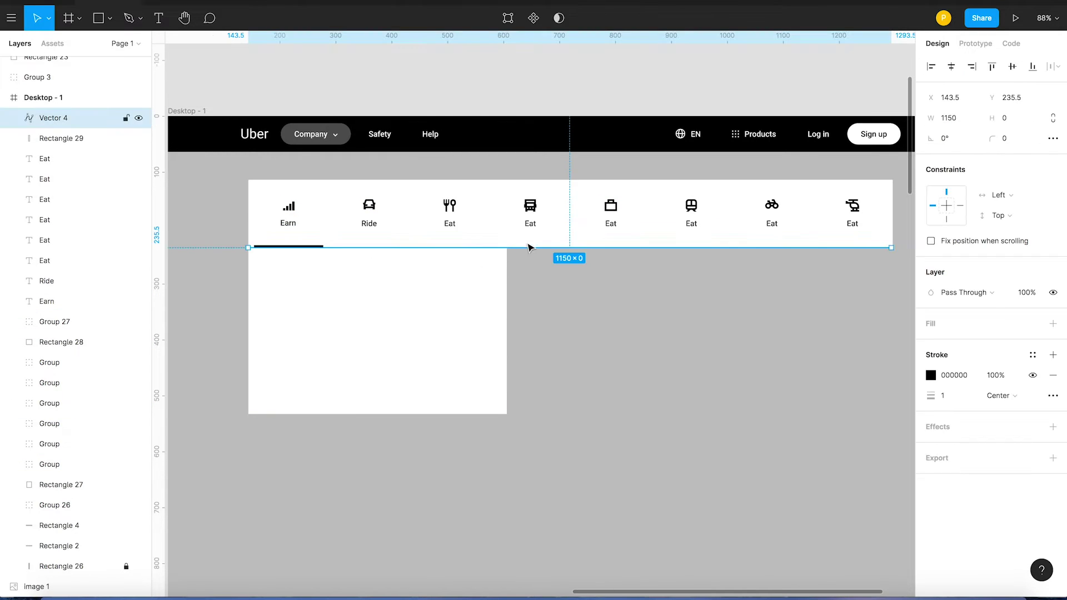
shift+click(570, 214)
click(702, 67)
- Set the divider line's stroke colour to DFDFDF
click(876, 248)
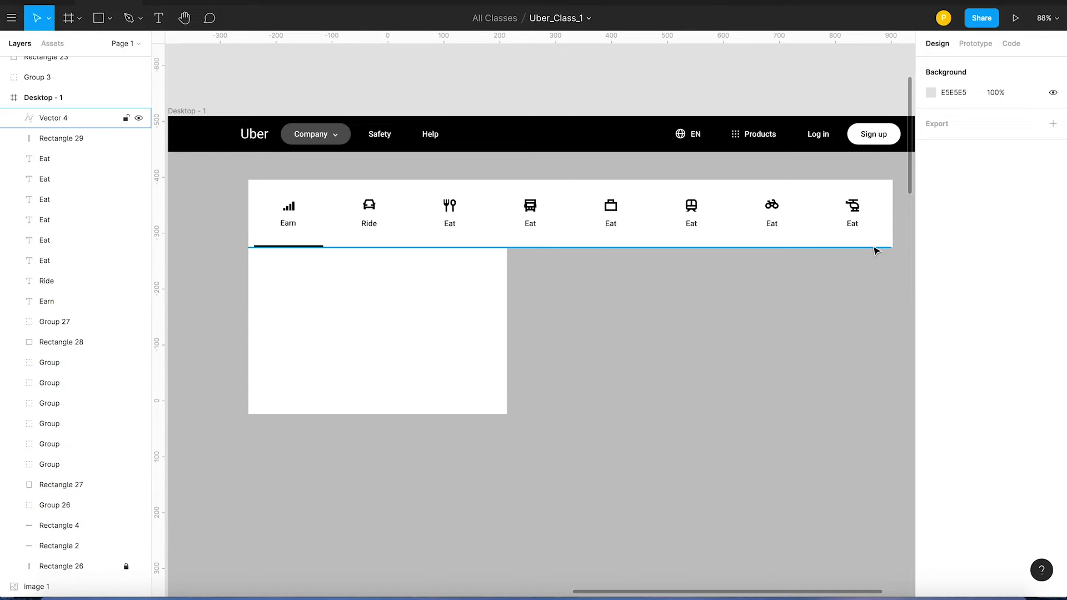
click(930, 376)
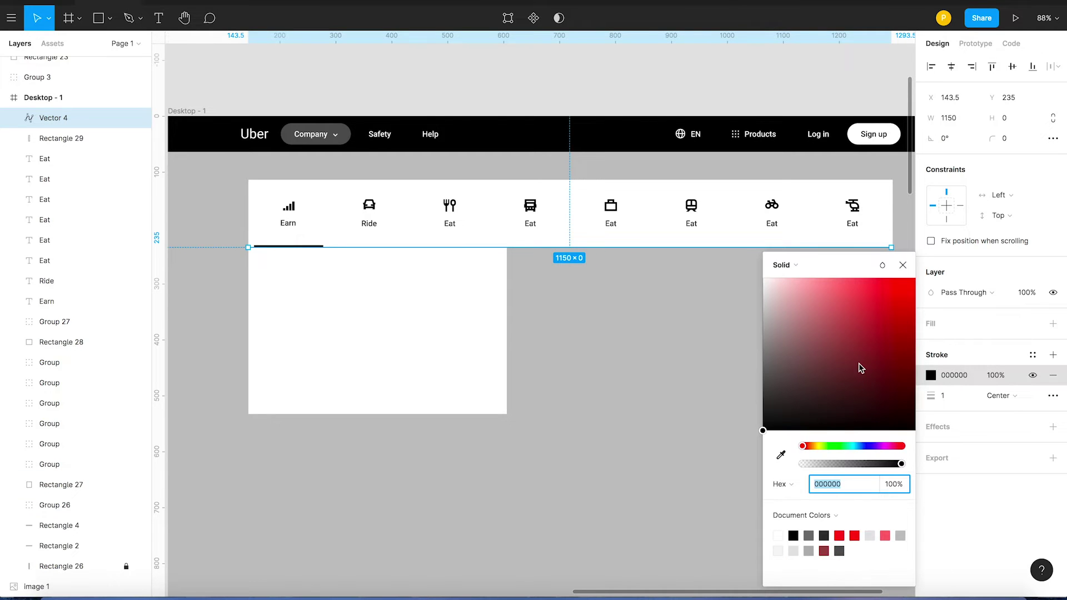
text(DFDFDF)
key(Return)
click(648, 314)
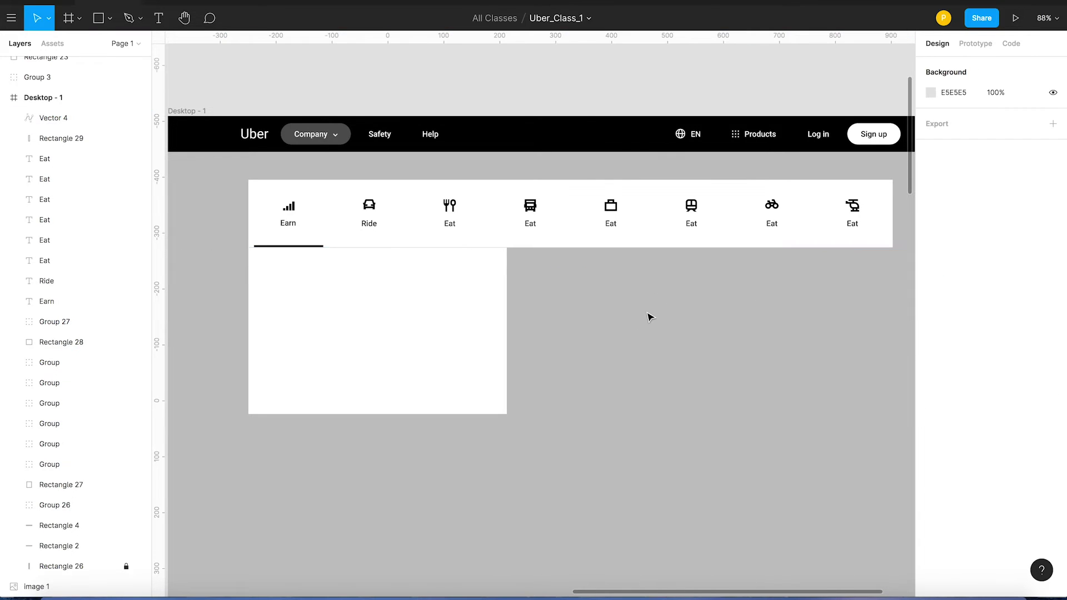
- Inspect the hero heading's text style on the Uber page in the browser, dismiss the inspector and return to Figma's hero area
key(super+Tab)
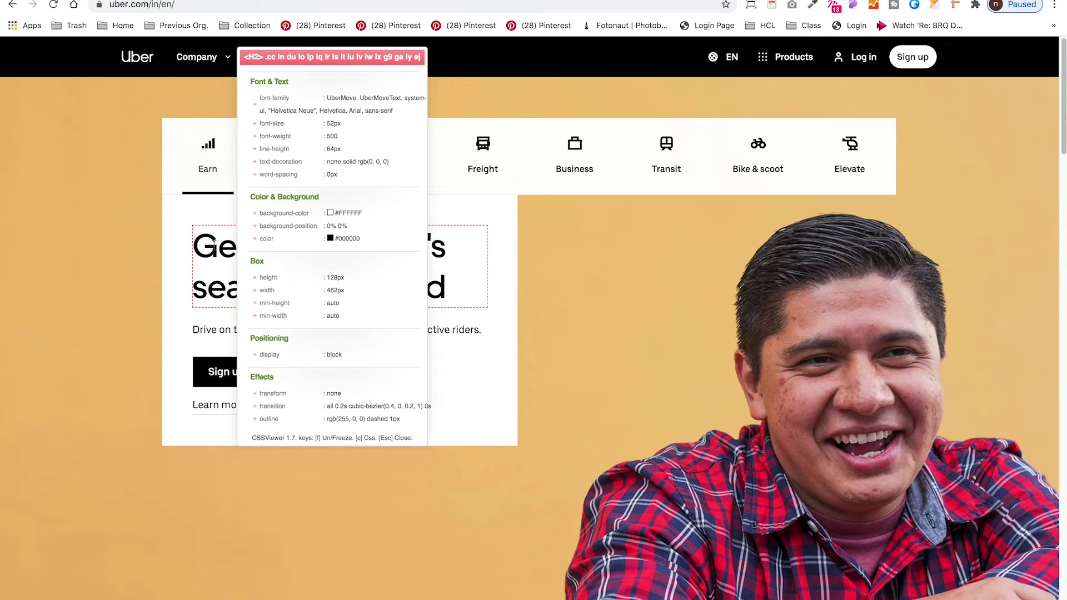
key(Escape)
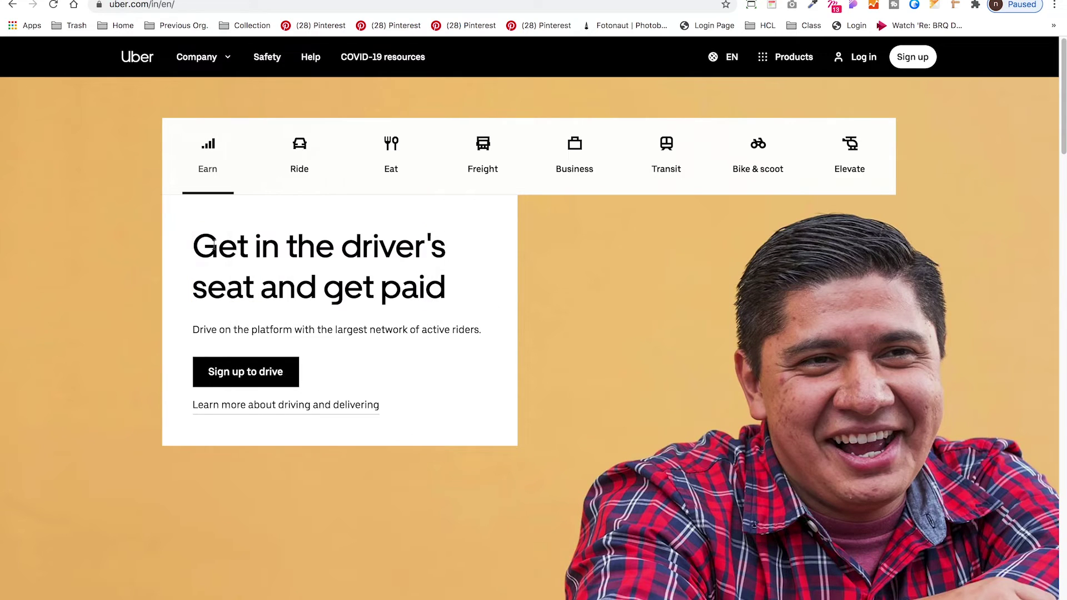
key(super+Tab)
scroll(418, 127, down, 5)
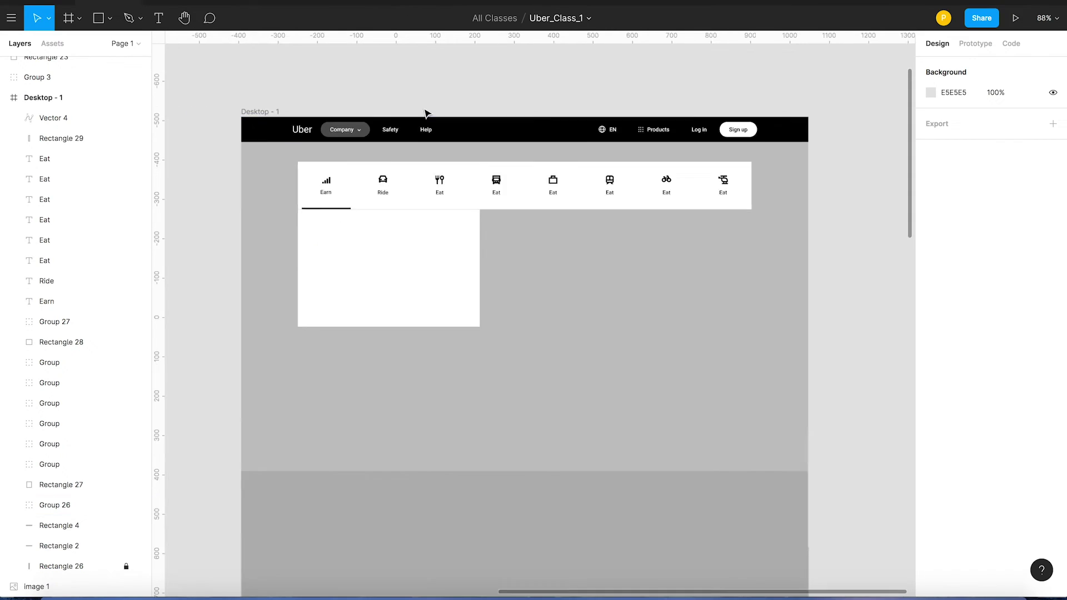
scroll(598, 254, up, 5)
scroll(397, 248, down, 3)
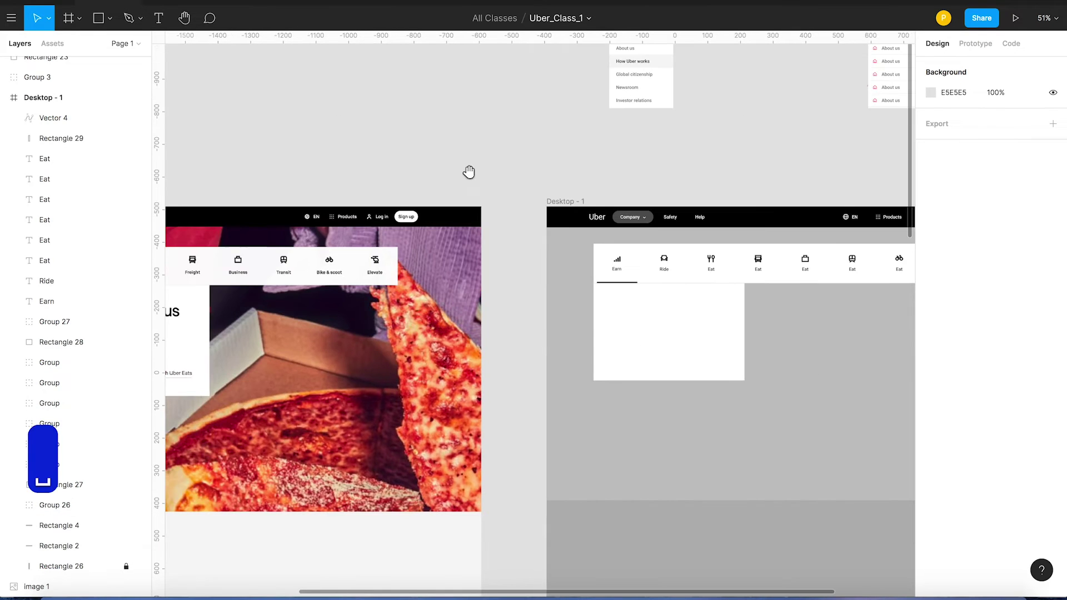
scroll(440, 171, up, 3)
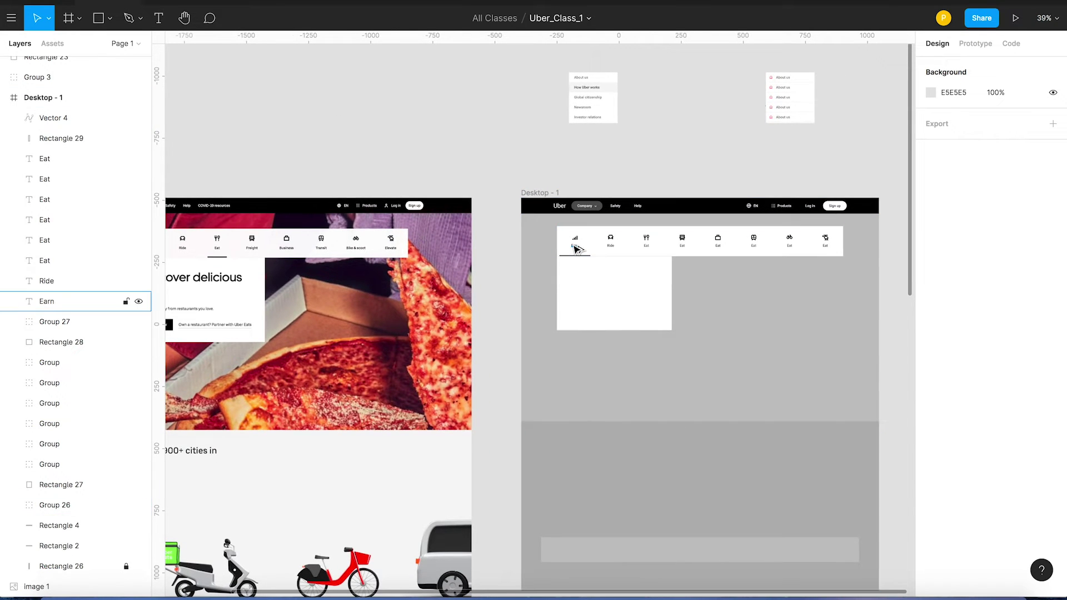
- Duplicate the Earn label down into the white card, and copy the heading "Get in the driver's seat and get paid" from the Uber page
click(576, 248)
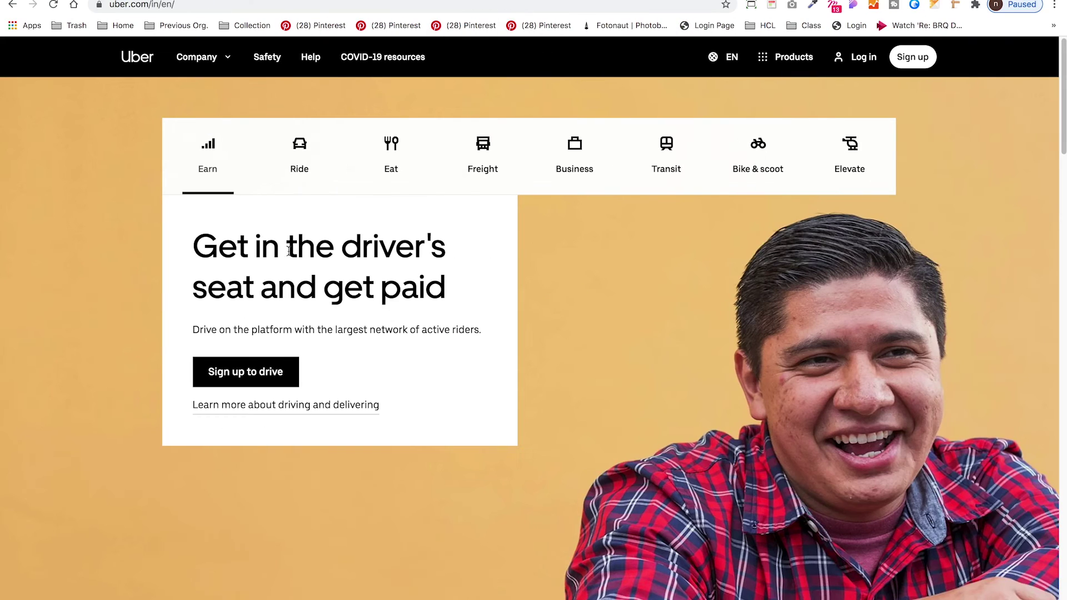
triple_click(304, 248)
key(super+c)
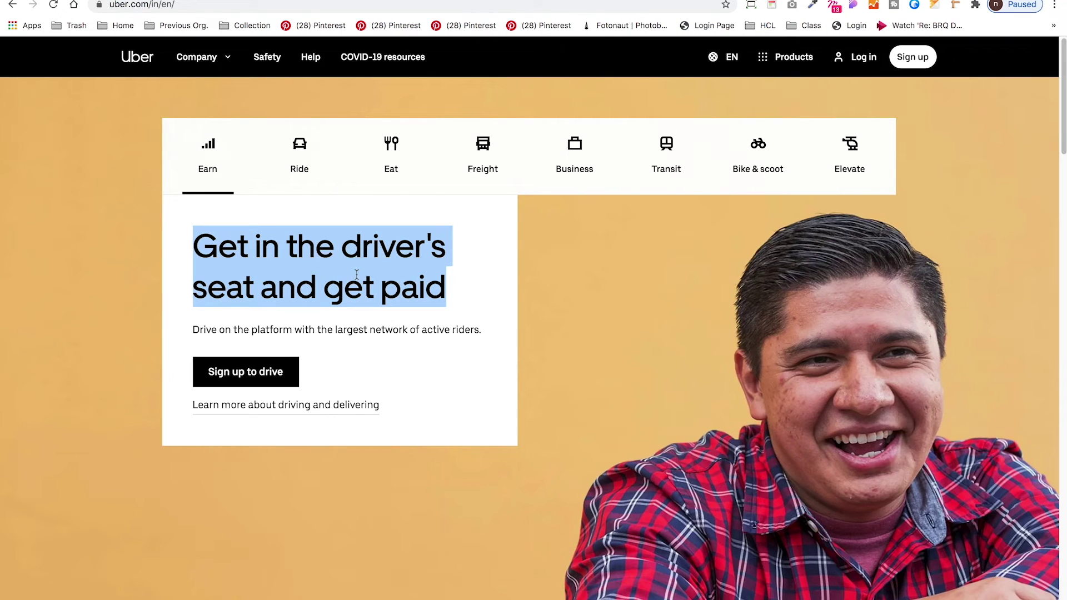
key(ctrl+Left)
- Send the white hero card backward in the layer order, below the Earn text layers
key(z)
key(z)
click(688, 345)
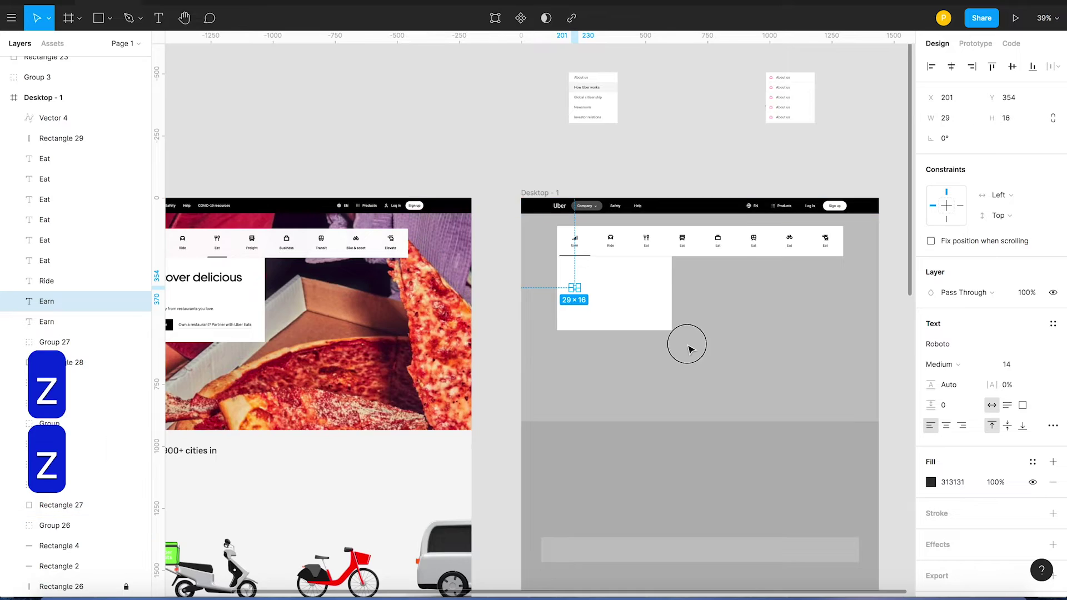
key(v)
click(331, 333)
drag(331, 333, 452, 376)
key(super+z)
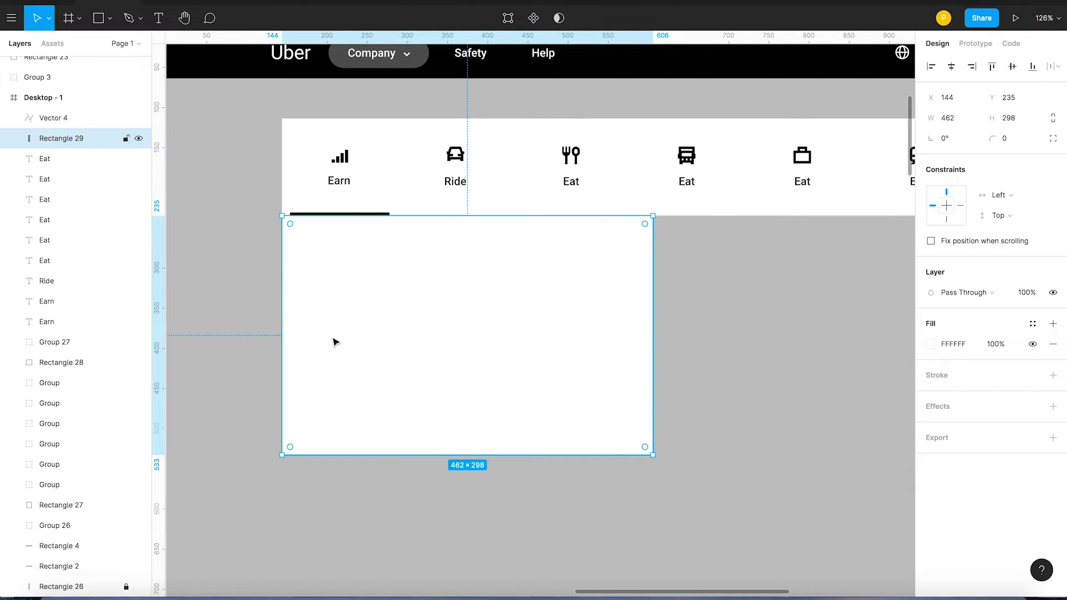
key(super+bracketleft)
key(super+bracketleft)
key(super+bracketleft)
key(super+bracketleft)
key(super+bracketleft)
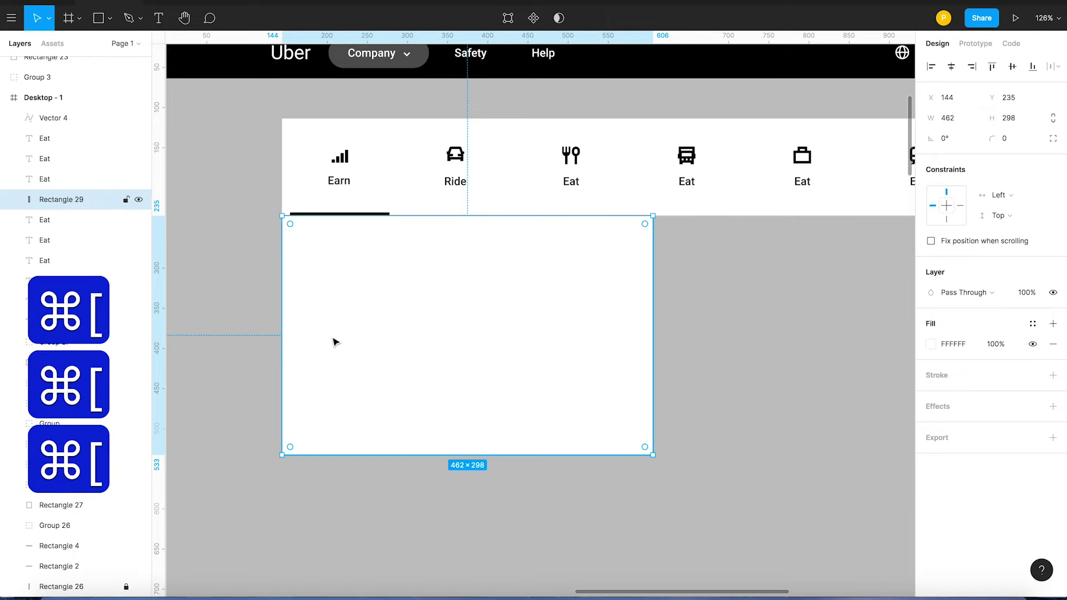
- Replace the duplicated Earn label's text with the copied heading "Get in the driver's seat and get paid"
click(259, 333)
double_click(339, 317)
key(super+z)
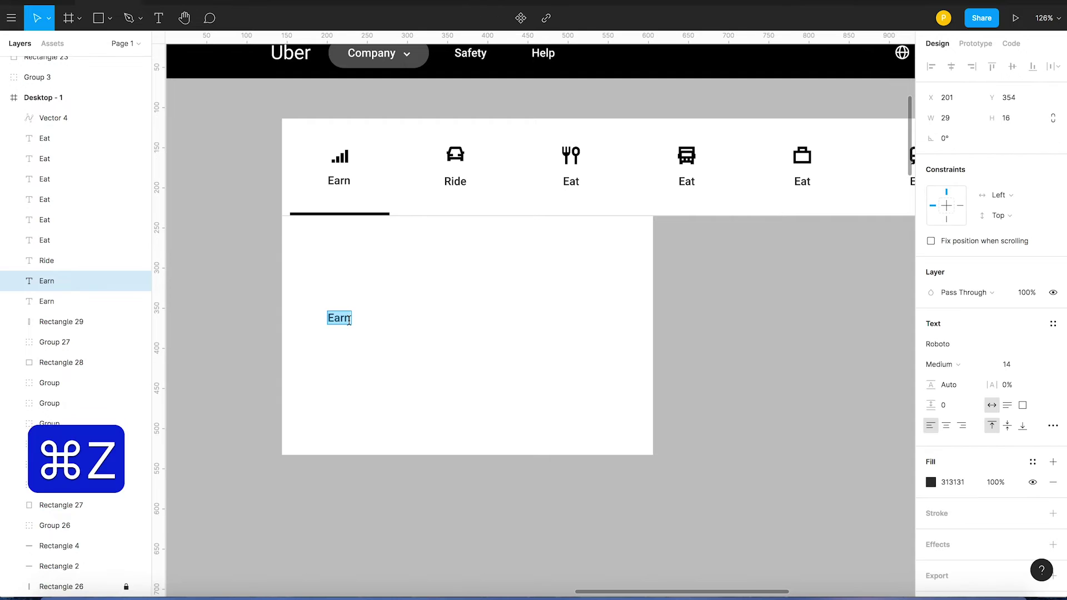
key(super+v)
key(Escape)
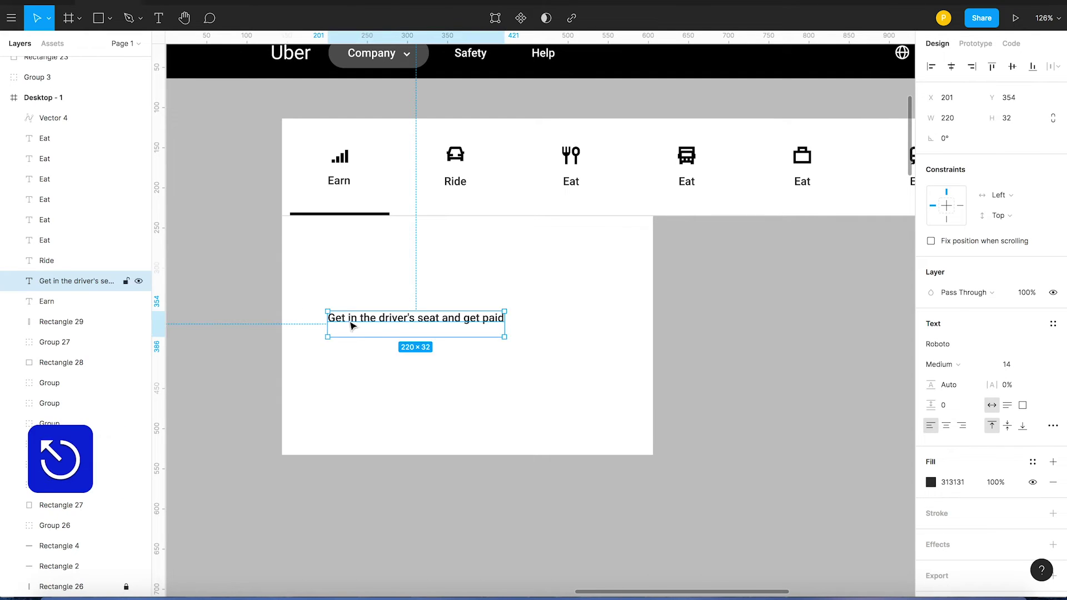
- Set the card heading's font size to 52
click(257, 284)
click(362, 317)
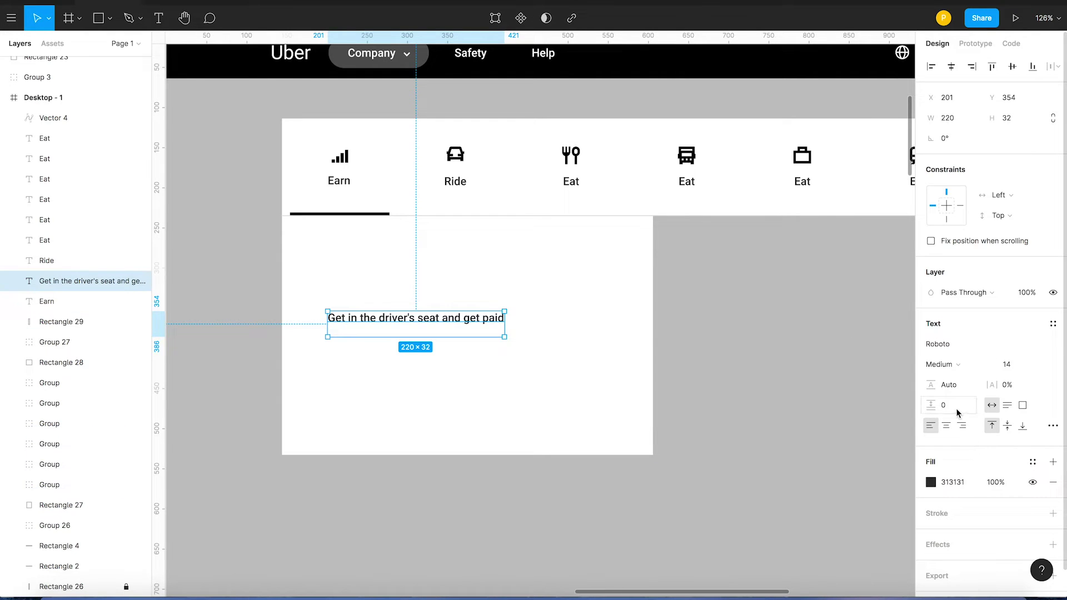
click(1019, 367)
text(4)
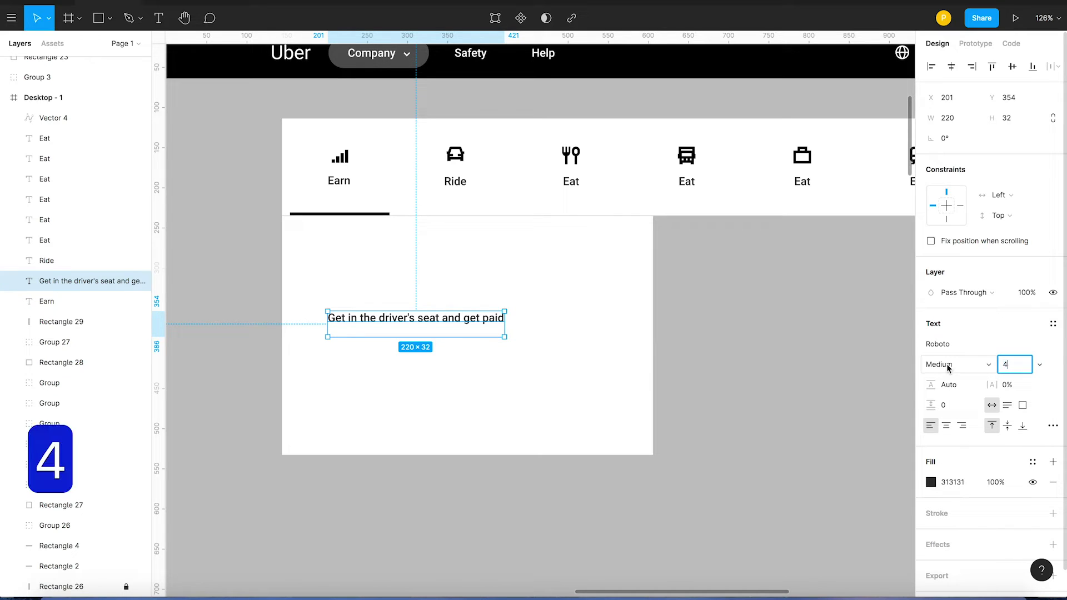
key(BackSpace)
text(52)
key(Return)
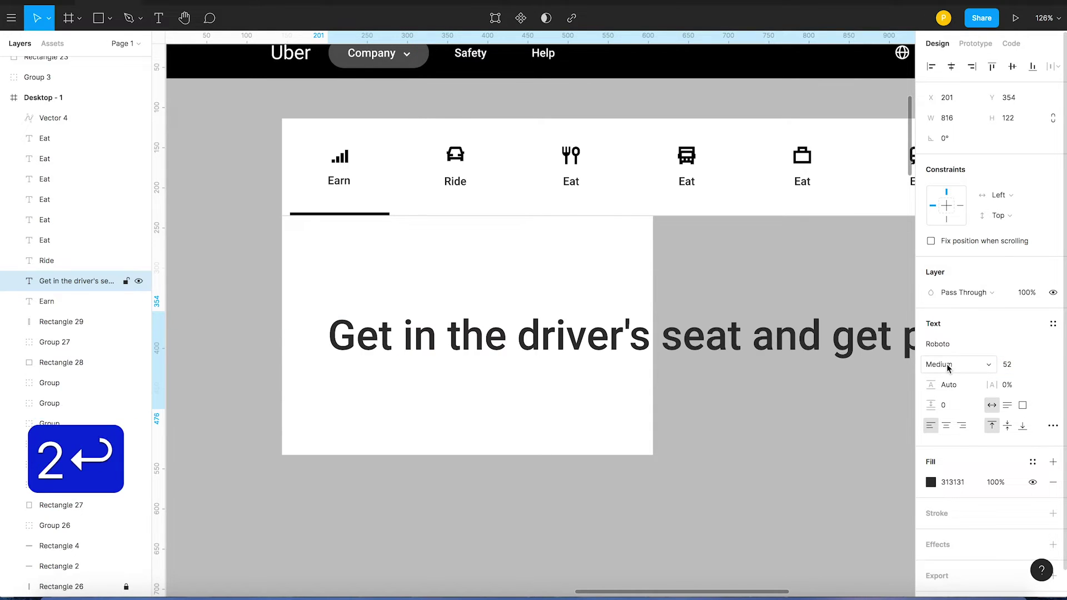
- Set the heading to Poppins Medium, break it after "driver's", and place it at X 165, Y 279 in the card
click(957, 343)
text(pop)
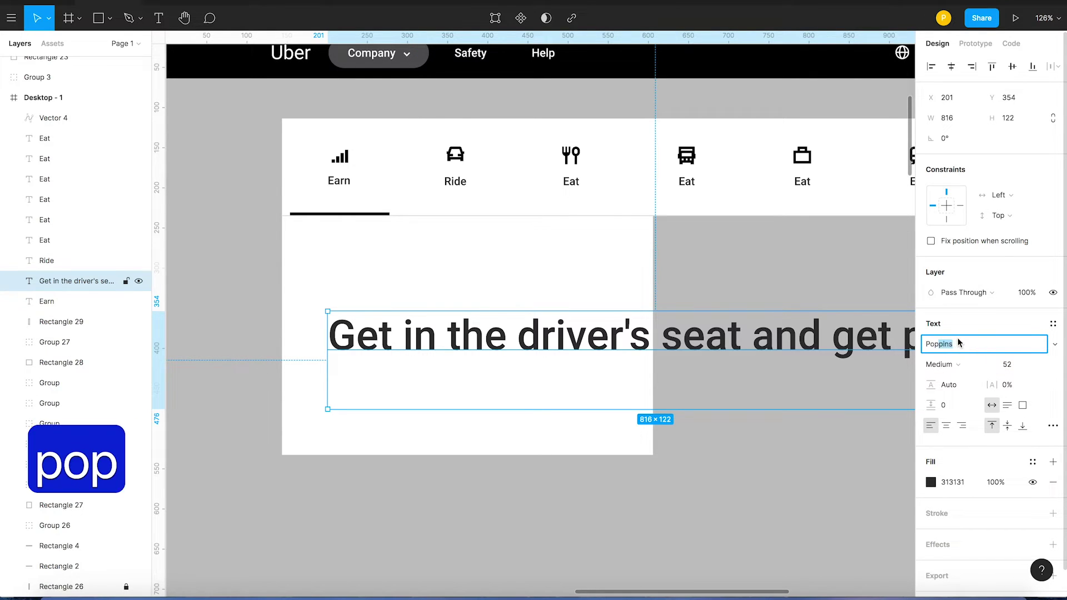
key(Tab)
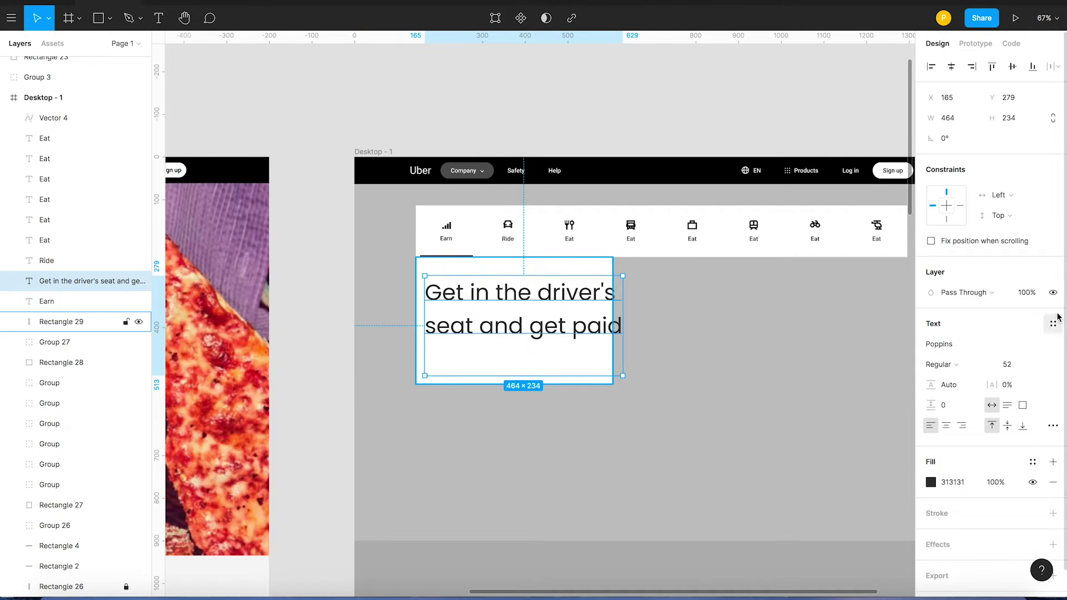
click(944, 364)
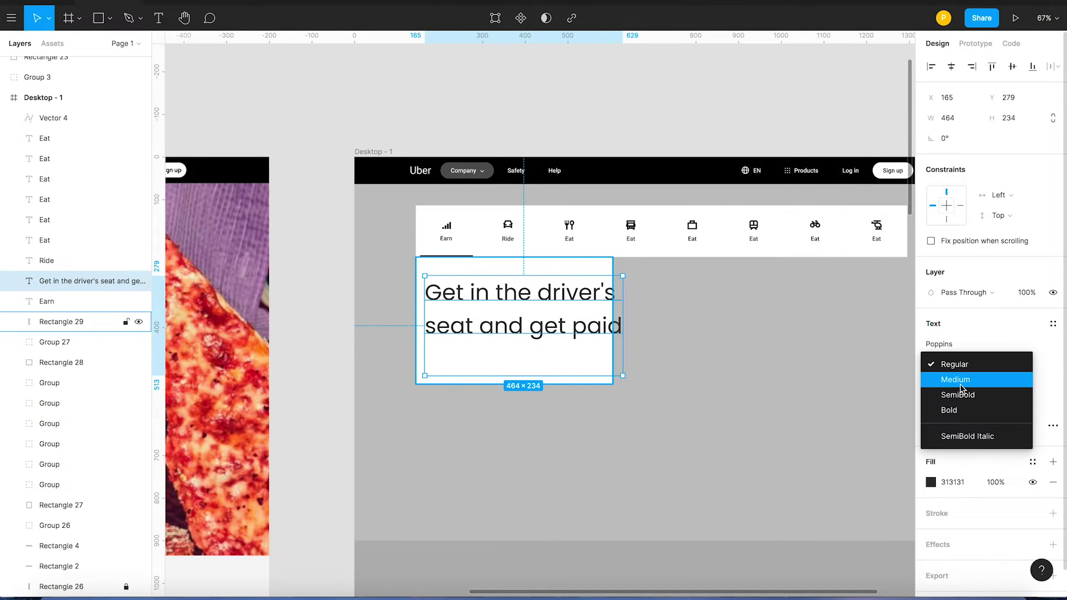
click(953, 378)
- Undo a trial narrowing of the heading's text box, reduce the font size to 38, and select the white card
drag(627, 377, 576, 347)
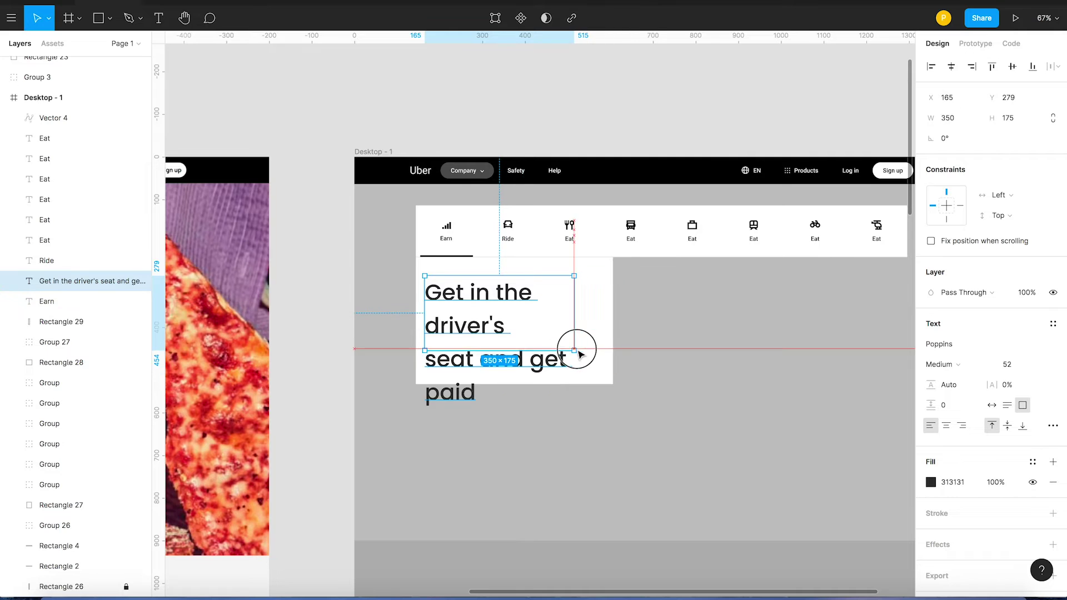
key(super+z)
click(1022, 364)
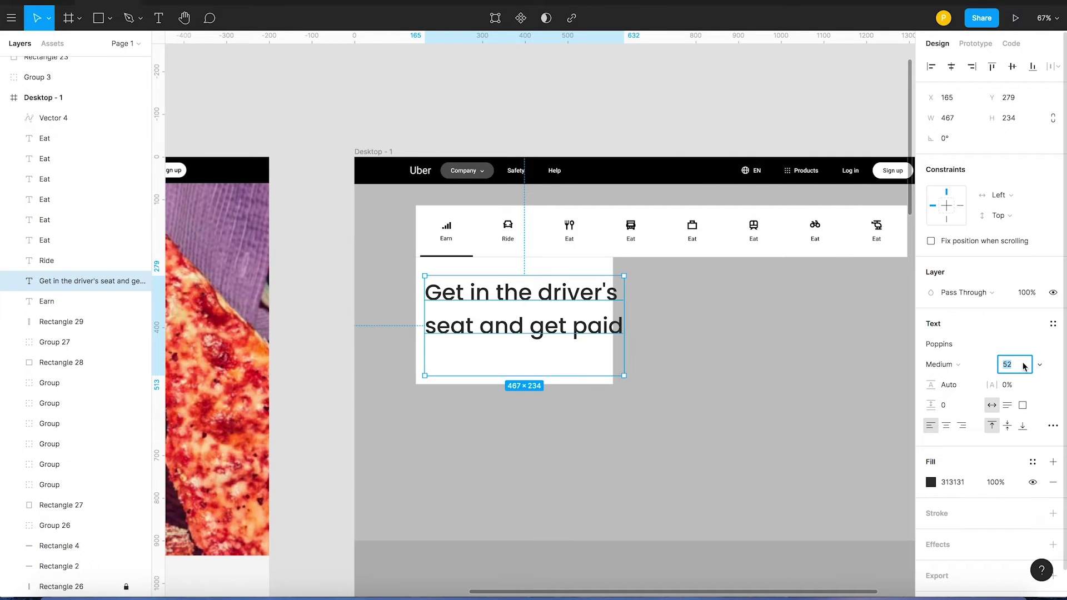
key(shift+Down)
key(shift+Down)
key(Up)
key(Up)
key(Up)
key(Up)
key(Up)
key(Up)
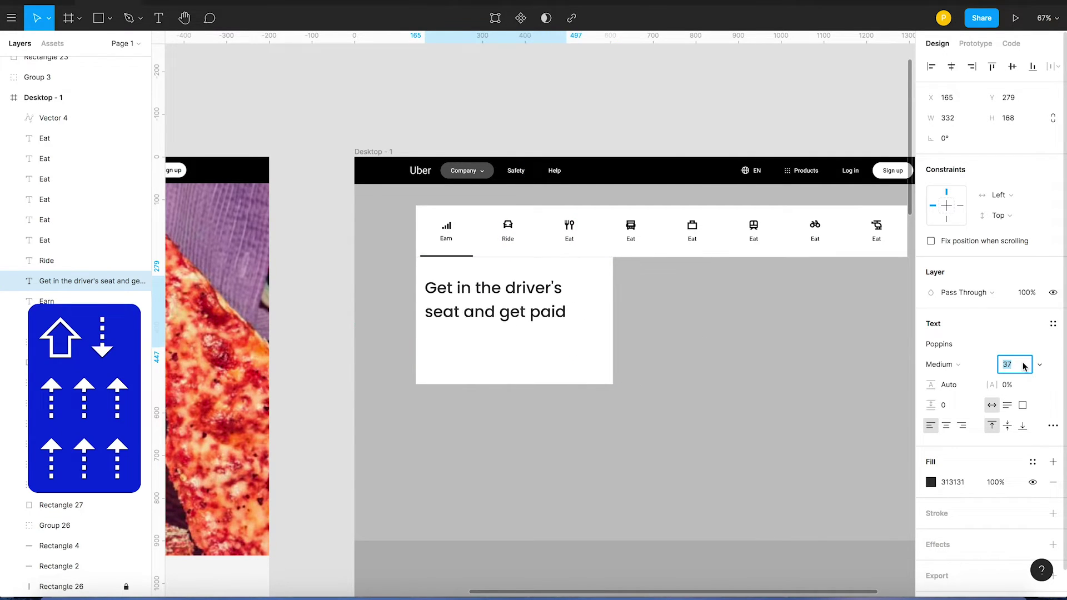
click(612, 381)
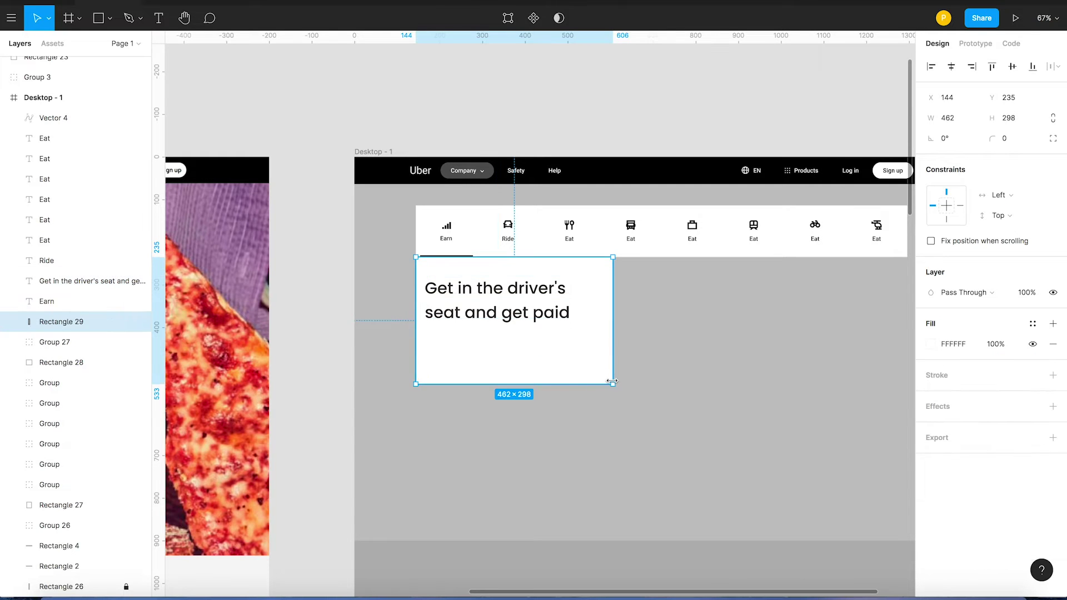
- Enlarge the white card to about 404 tall and move the heading inside it to X 190, Y 279
drag(613, 383, 663, 430)
click(724, 384)
drag(508, 310, 507, 306)
- Compare the card heading with the Uber page and set it to Poppins SemiBold at size 48
key(super+Tab)
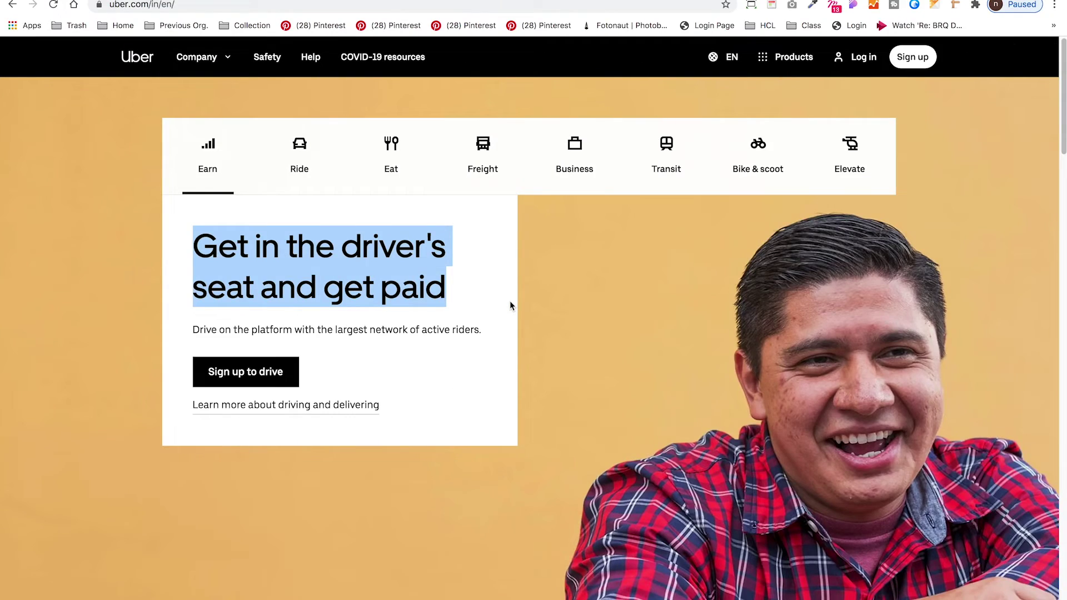
key(super+Tab)
key(super+b)
click(942, 364)
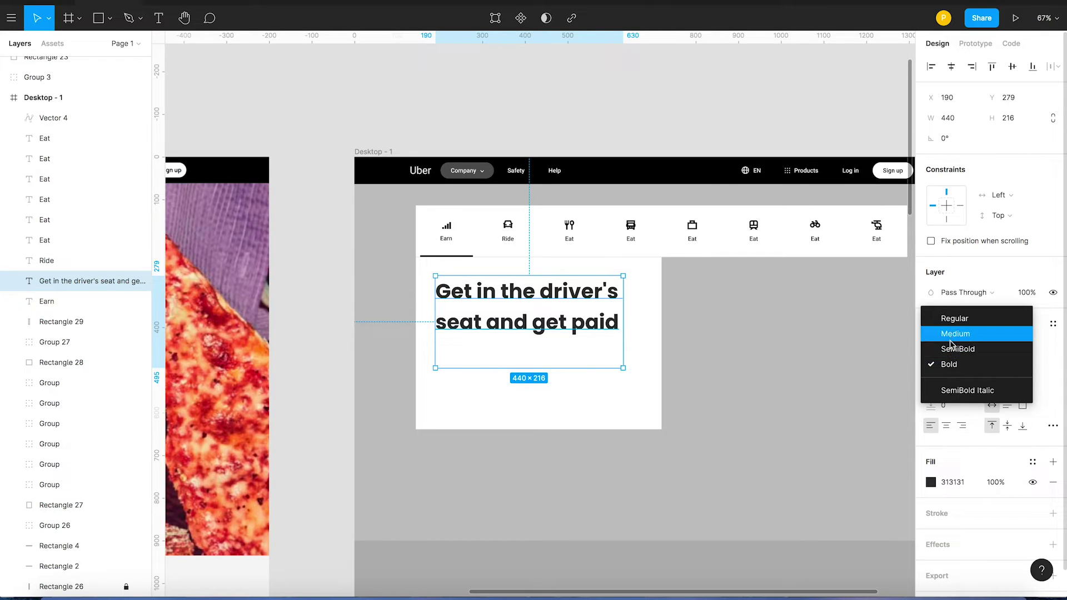
click(950, 349)
click(743, 341)
- Tighten the card heading's line height to 113.9%
double_click(517, 327)
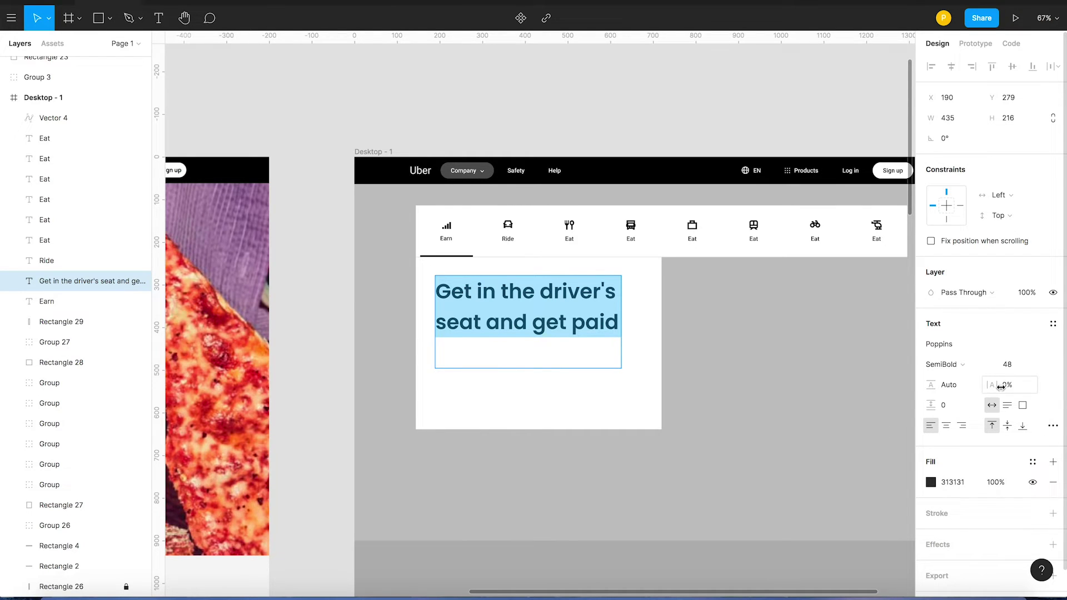
click(964, 386)
key(Down)
key(Down)
key(Down)
key(Down)
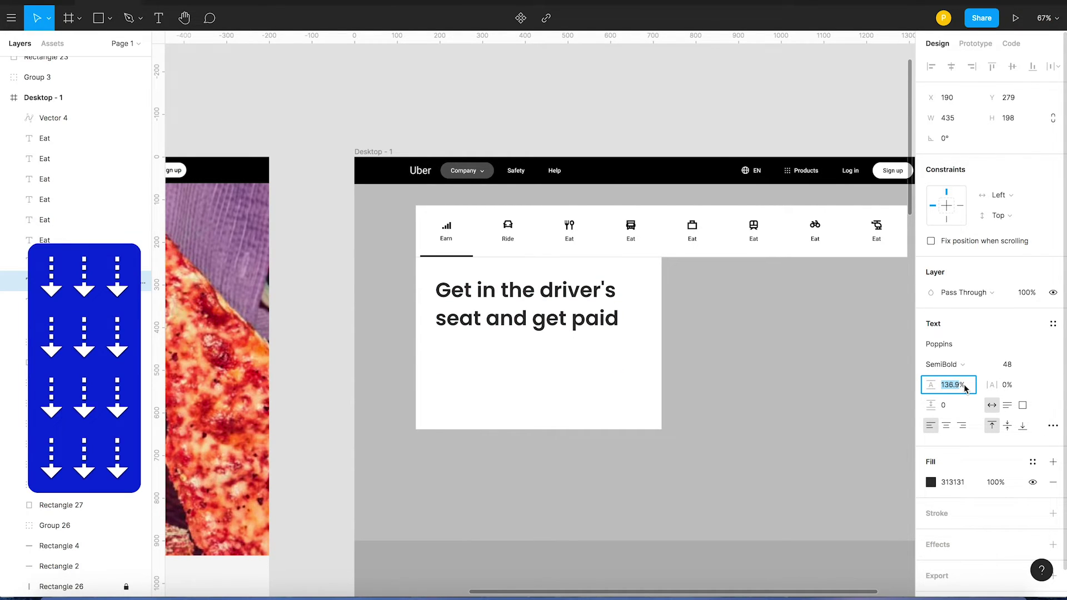
key(Down)
key(Down)
key(Down)
key(shift+Down)
key(shift+Down)
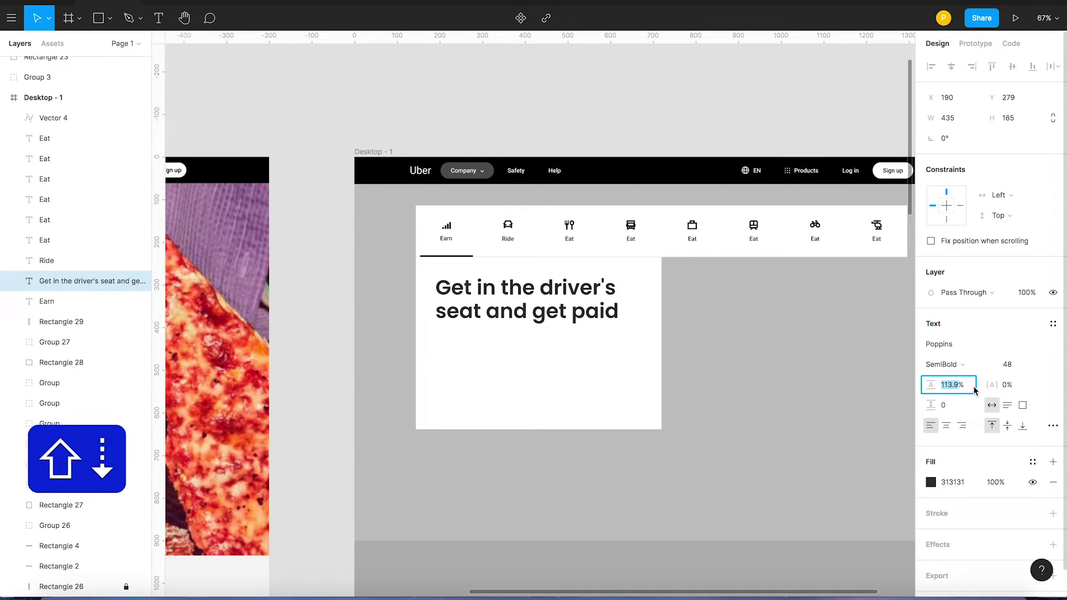
key(shift+Up)
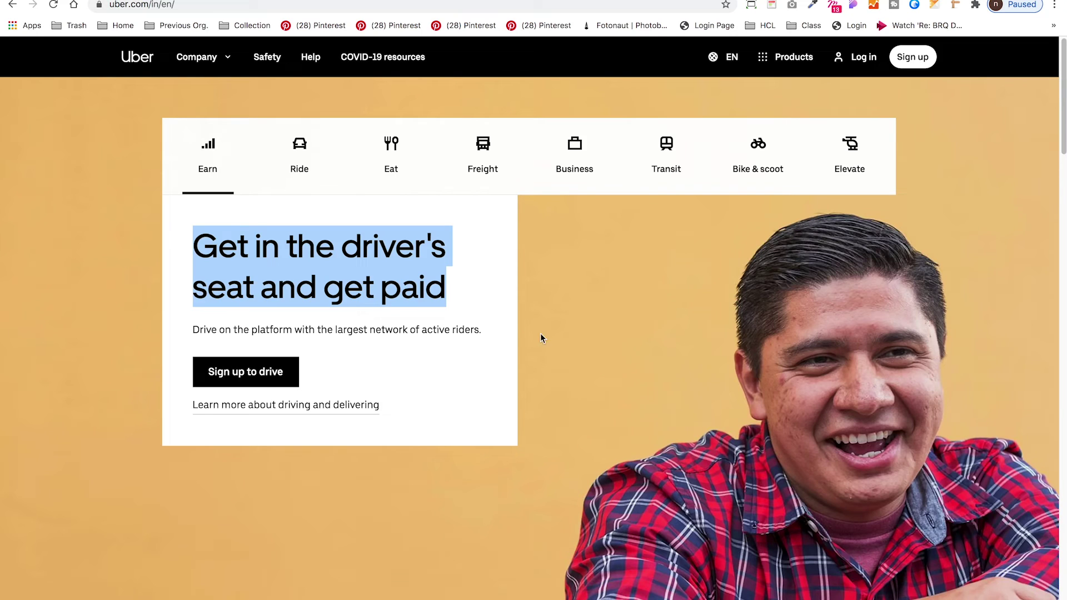
- Duplicate the card heading directly below itself, at X 190, Y 415
double_click(462, 332)
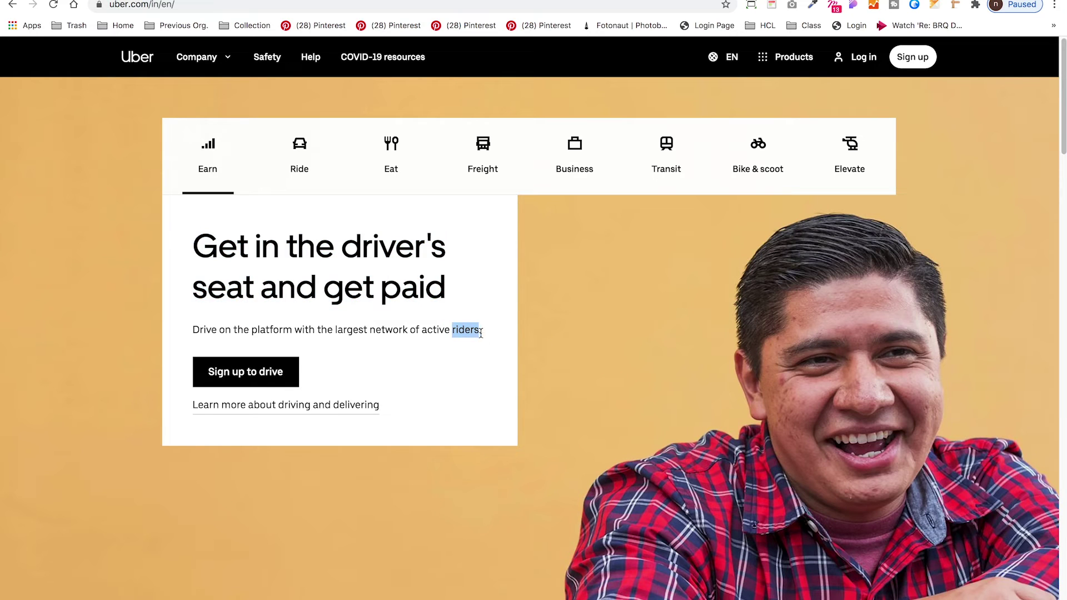
key(super+Tab)
drag(481, 285, 478, 344)
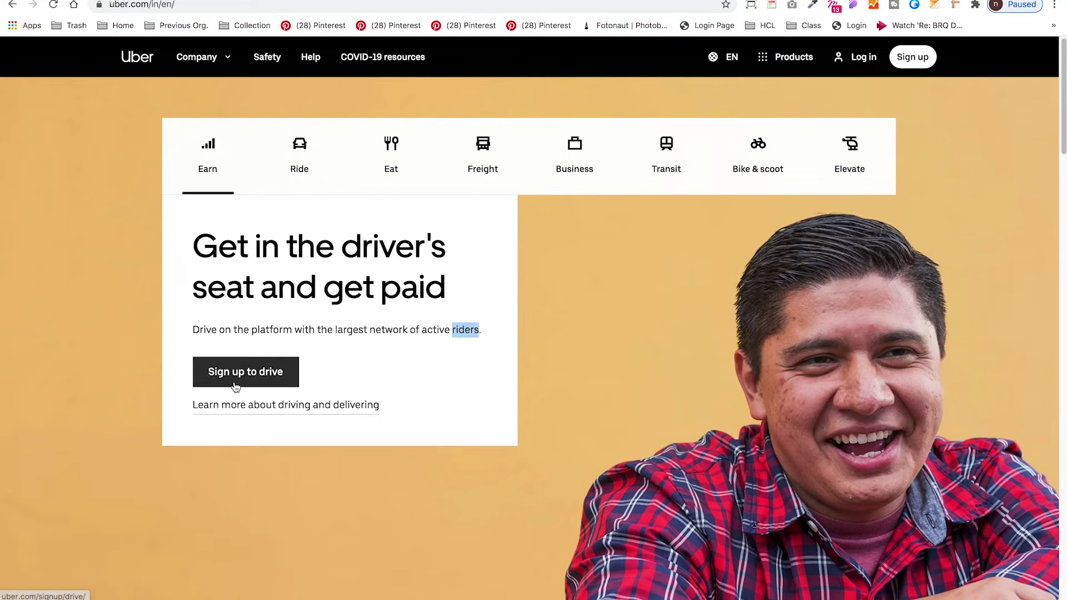
- Replace the duplicate's text with "Drive on the platform with the largest network of active riders." copied from the Uber page
drag(190, 332, 498, 335)
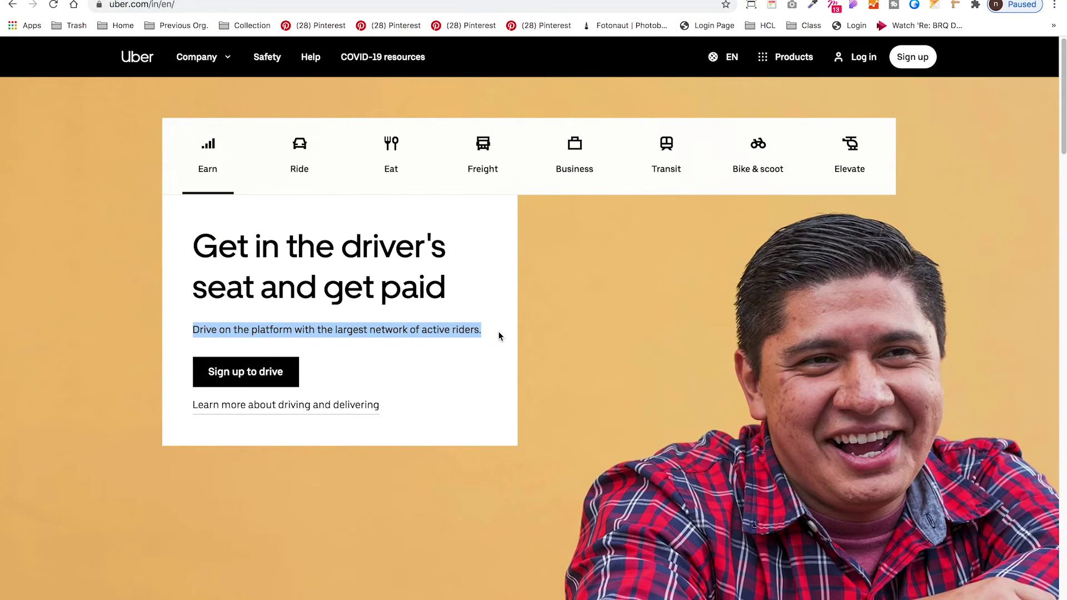
key(super+c)
key(super+Tab)
triple_click(522, 363)
key(super+v)
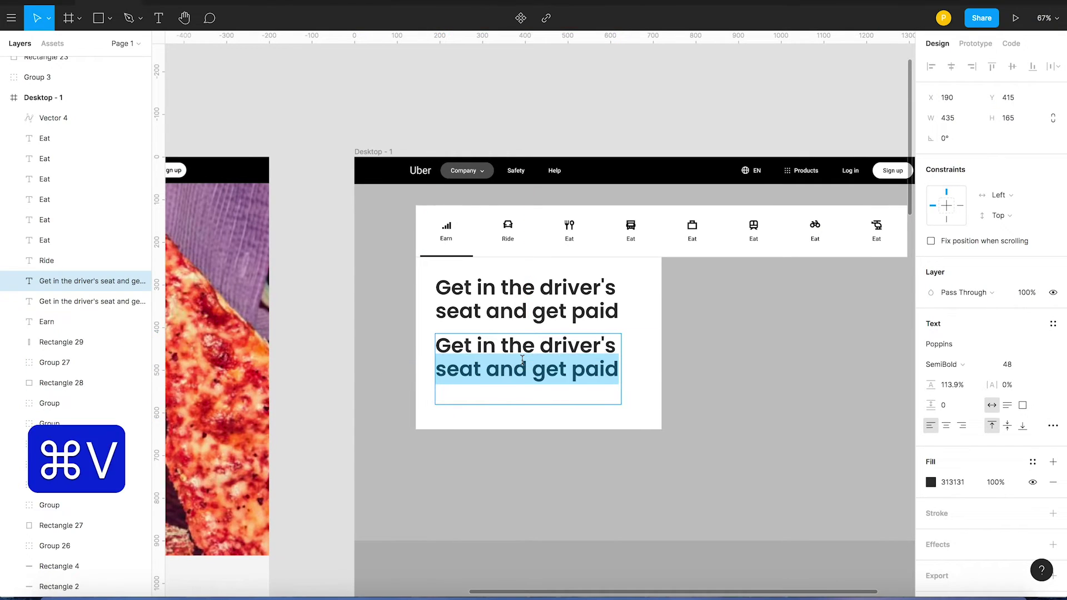
key(super+a)
key(super+v)
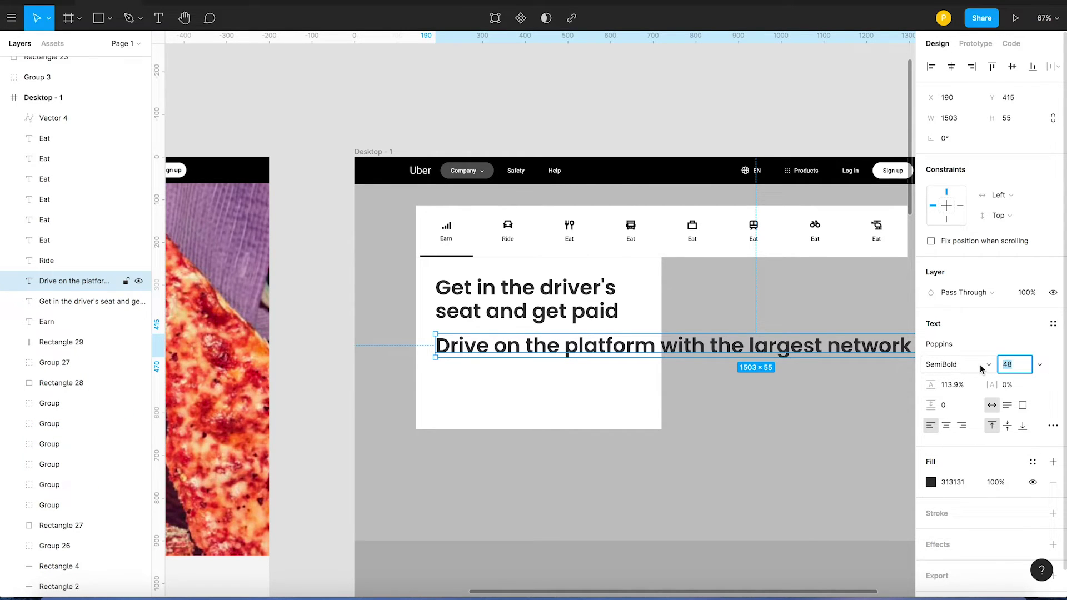
- Set the description line's font size to 18 and its weight to Regular
text(14)
key(Return)
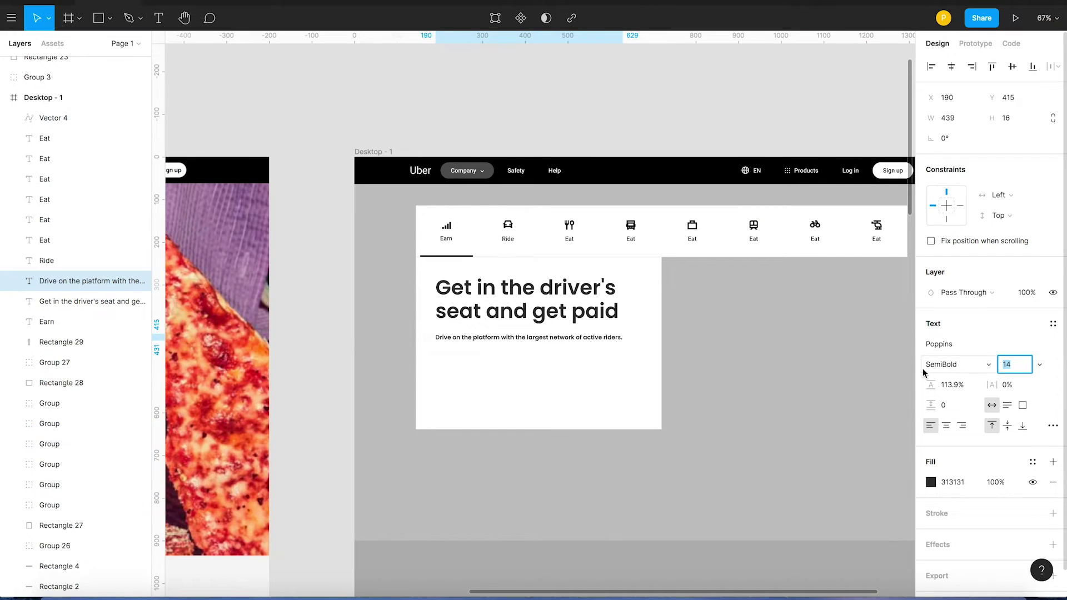
text(18)
key(Return)
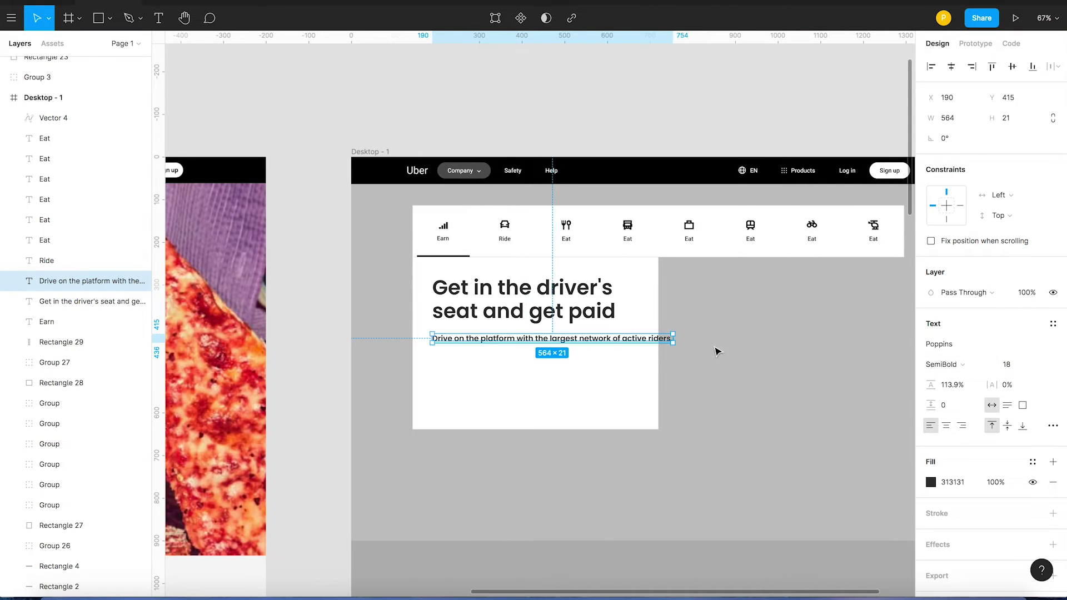
click(972, 364)
click(955, 333)
- Widen the white card so that the whole description line fits inside it
key(super+Tab)
key(super+Tab)
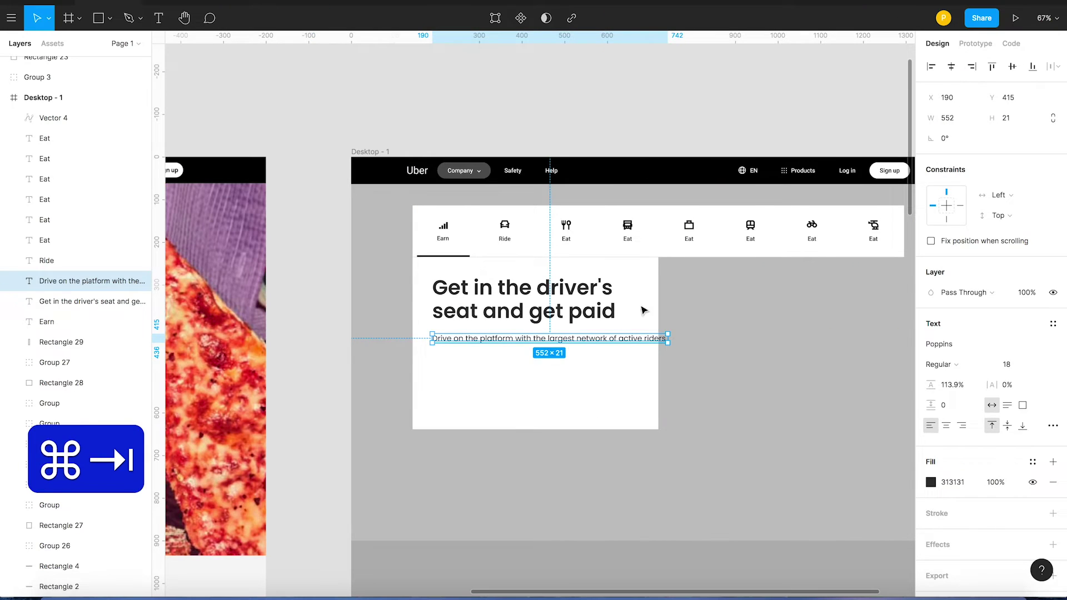
click(643, 310)
drag(659, 326, 690, 326)
click(767, 365)
- Check the spacing on the Uber page and move the description line to Y 420
key(super+Tab)
key(super+Tab)
click(519, 353)
key(super+Tab)
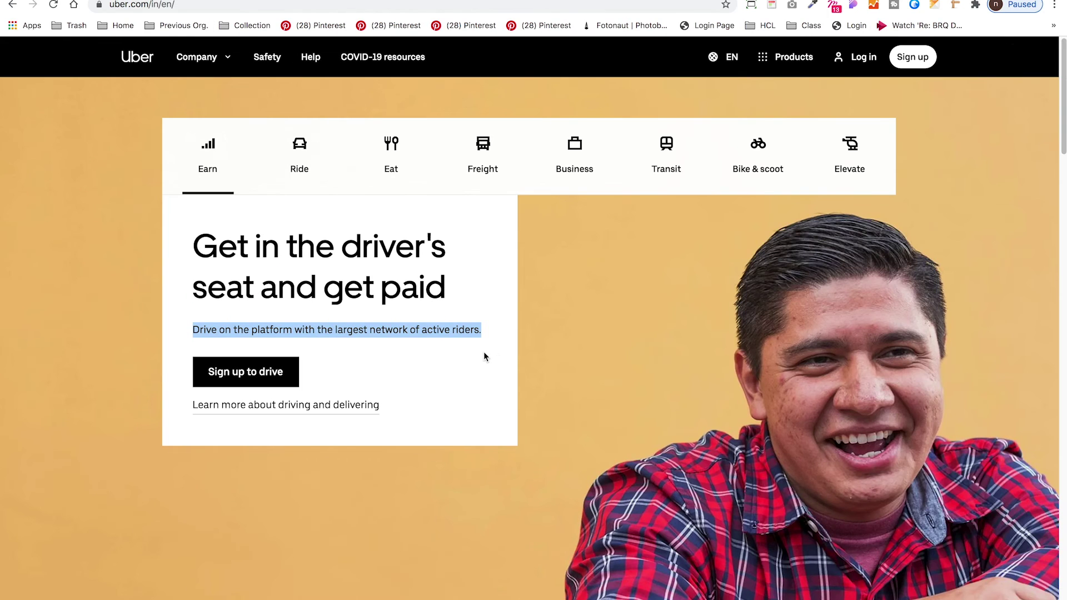
key(super+Tab)
scroll(533, 358, up, 5)
click(529, 328)
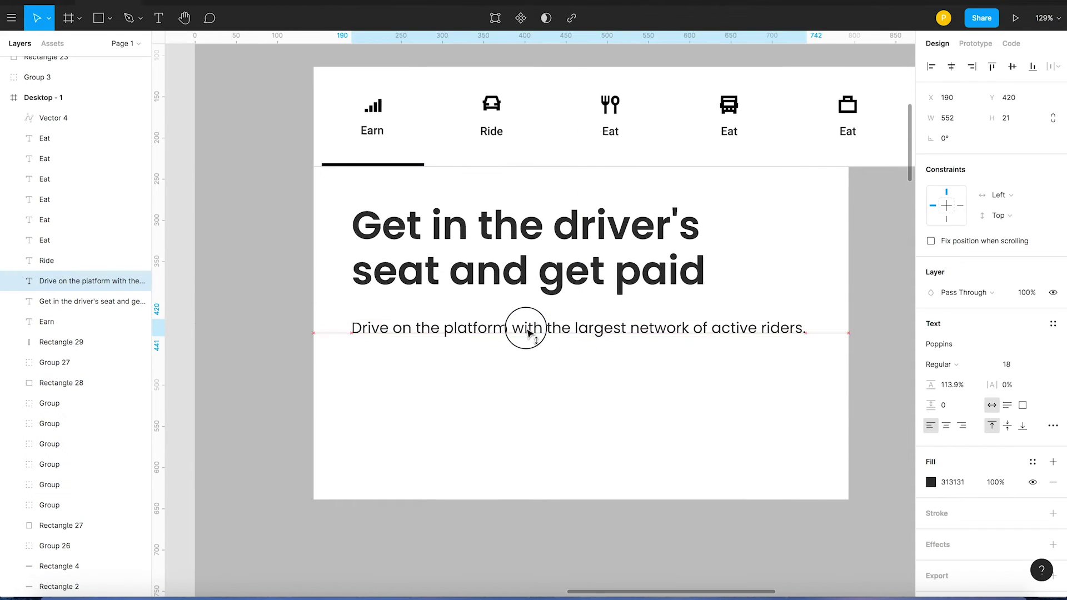
key(super+Tab)
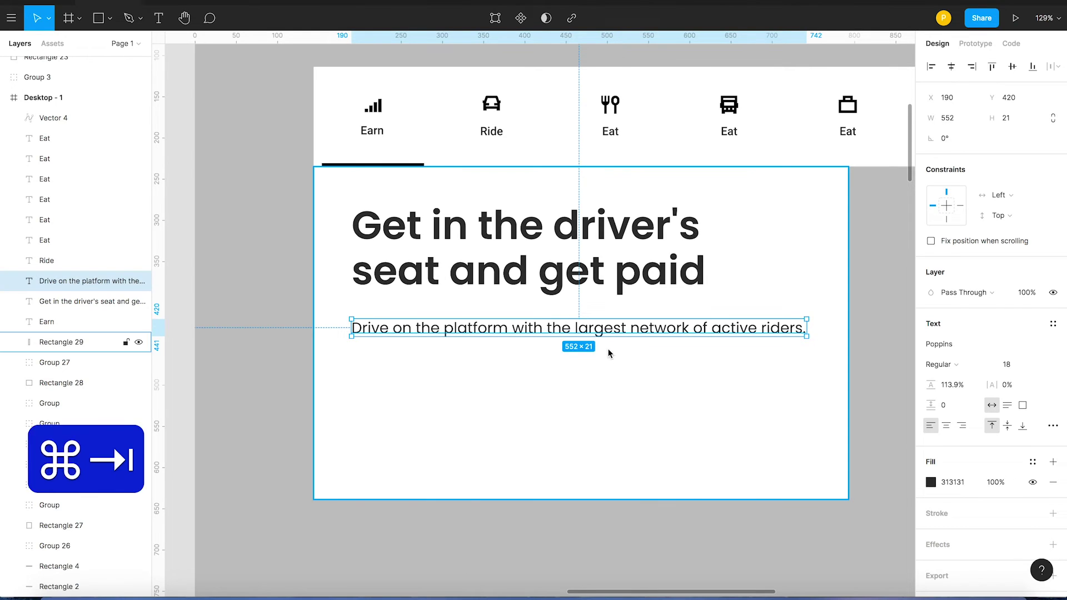
key(super+Tab)
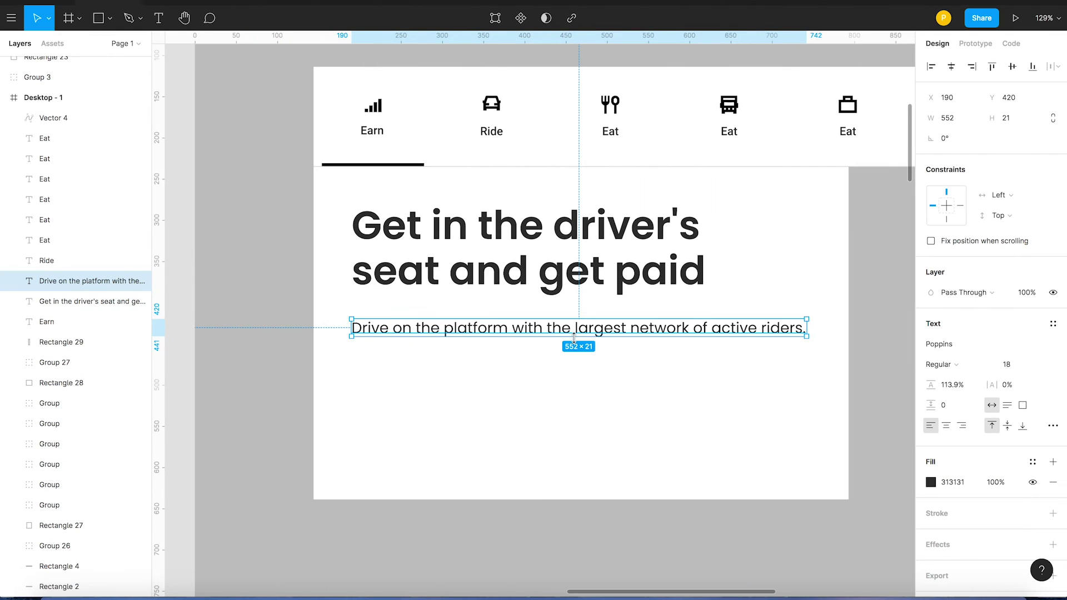
- Set the description line's font size to 17 and narrow the white card to about 620 wide
drag(808, 340, 781, 338)
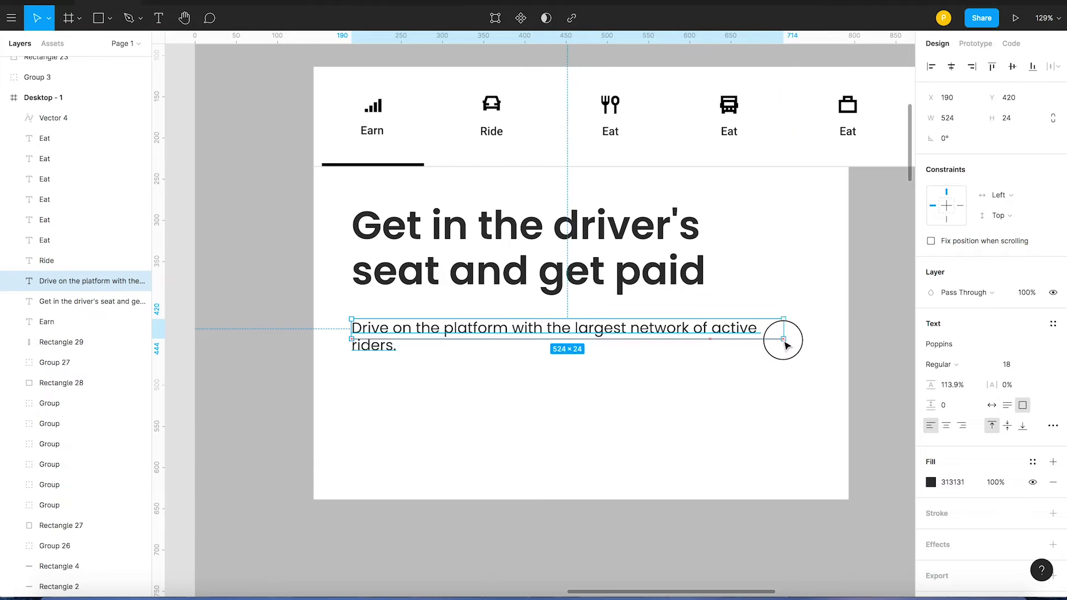
key(super+z)
click(1026, 367)
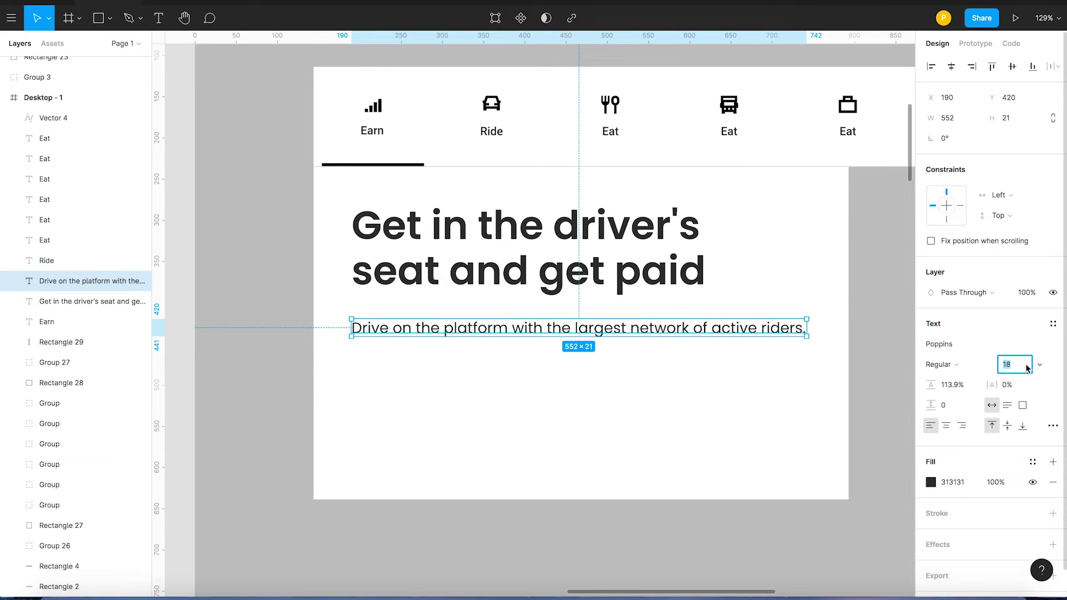
key(Down)
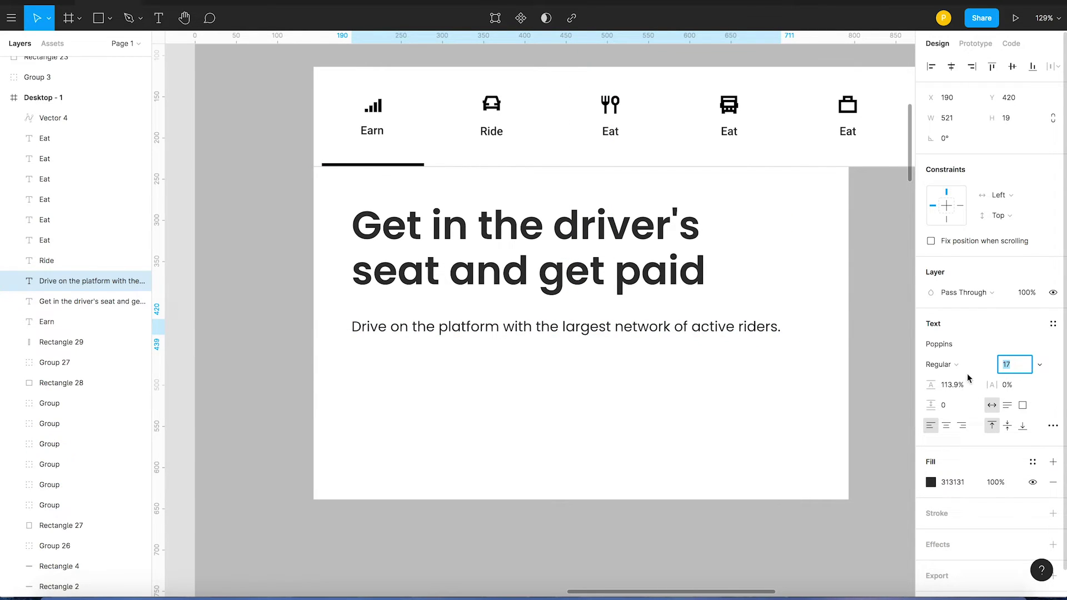
click(845, 319)
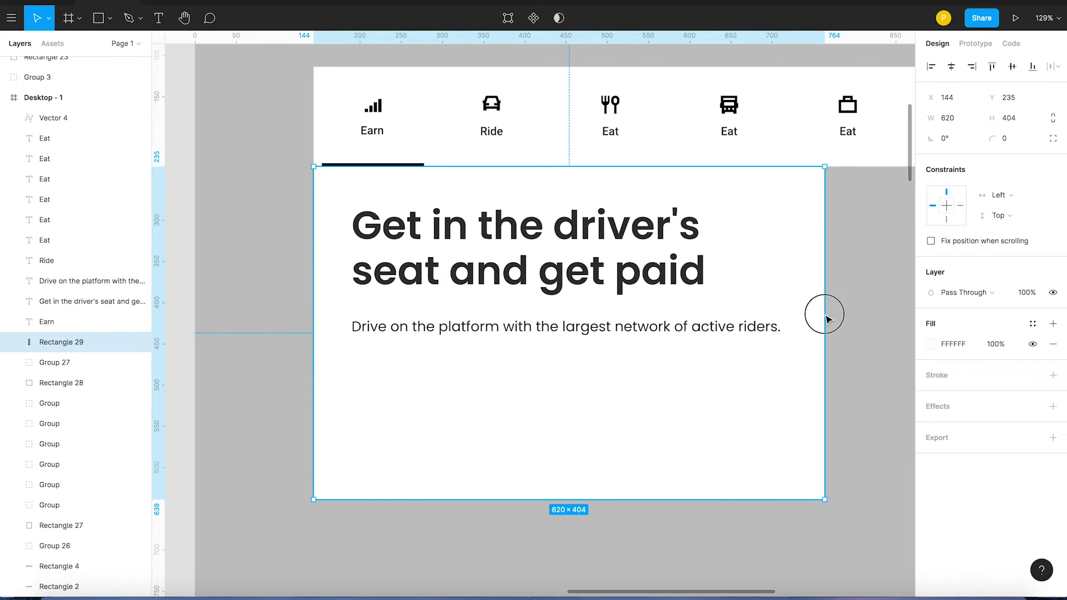
click(894, 309)
- Draw a rectangle about 230 wide at X 191, Y 477 below the description and set its height to 40
click(103, 21)
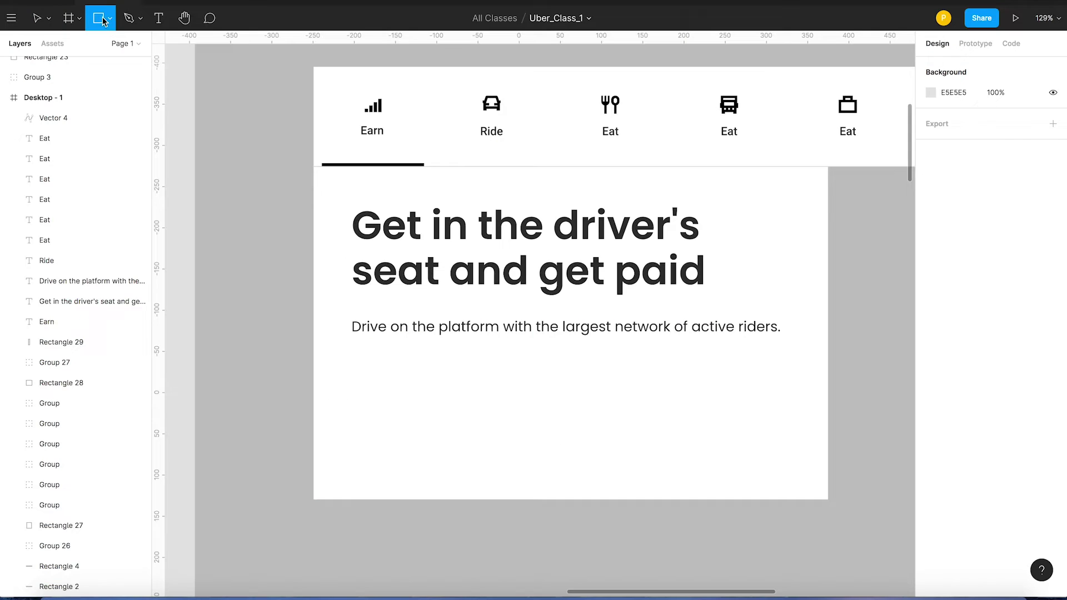
drag(353, 366, 543, 409)
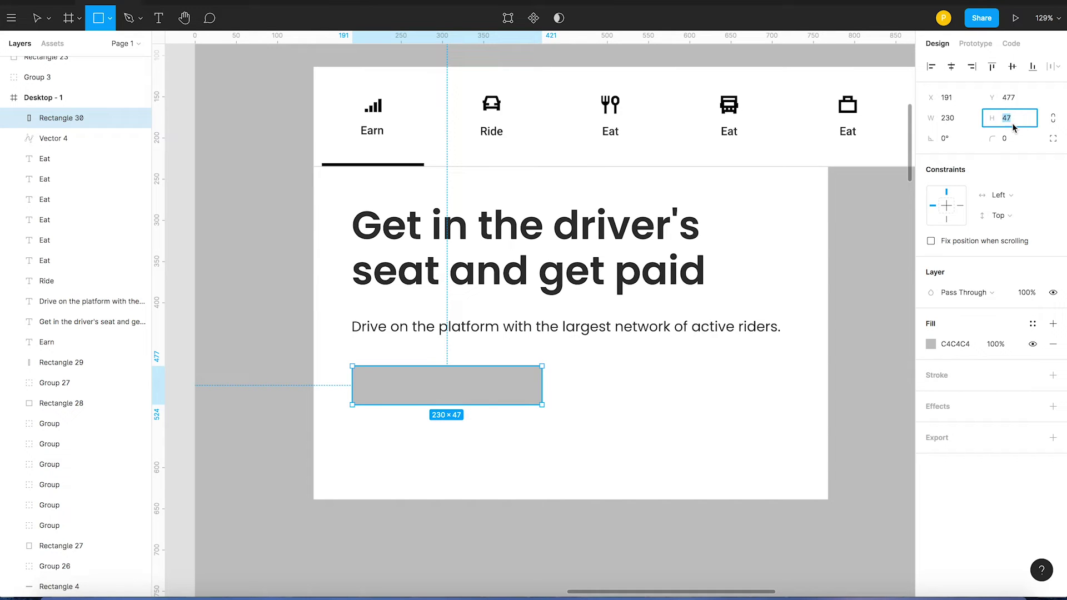
text(40)
key(Return)
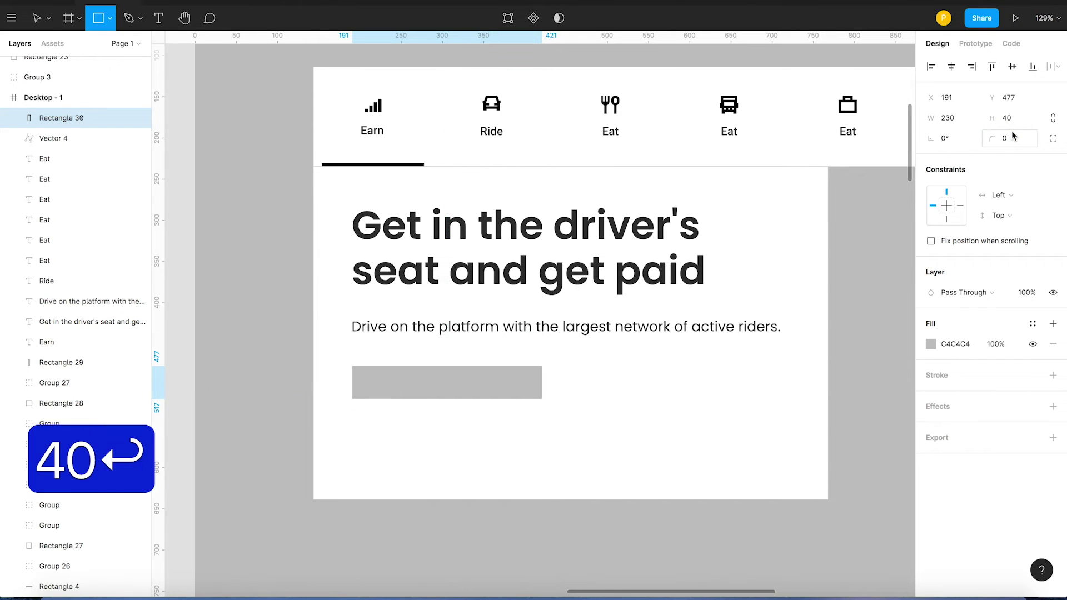
- Narrow the button rectangle to a width of 167 and fill it with black
key(v)
drag(543, 384, 531, 386)
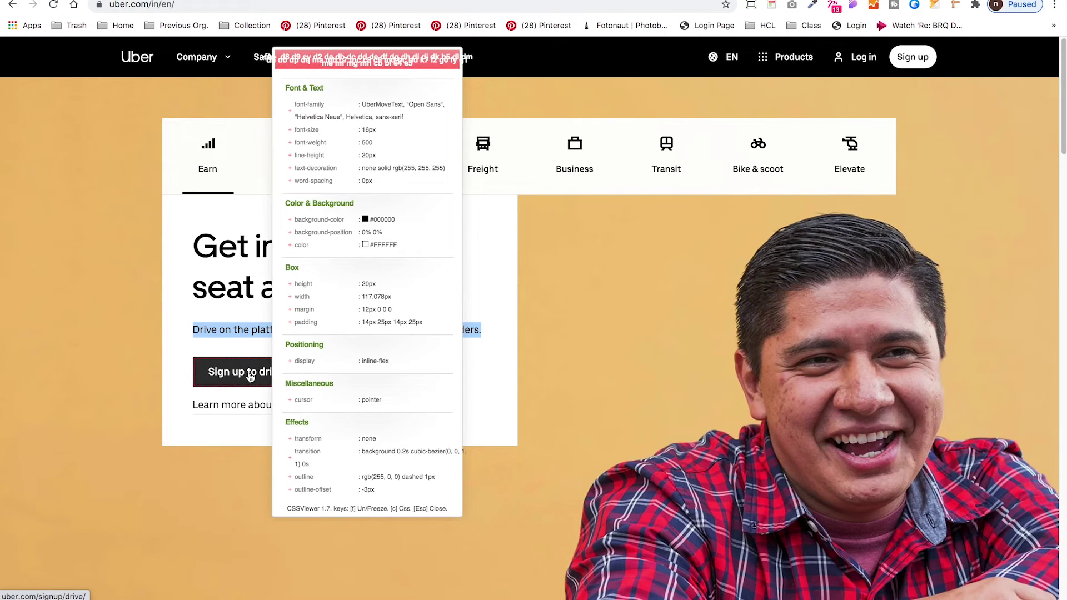
key(super+Tab)
drag(530, 386, 490, 384)
click(931, 344)
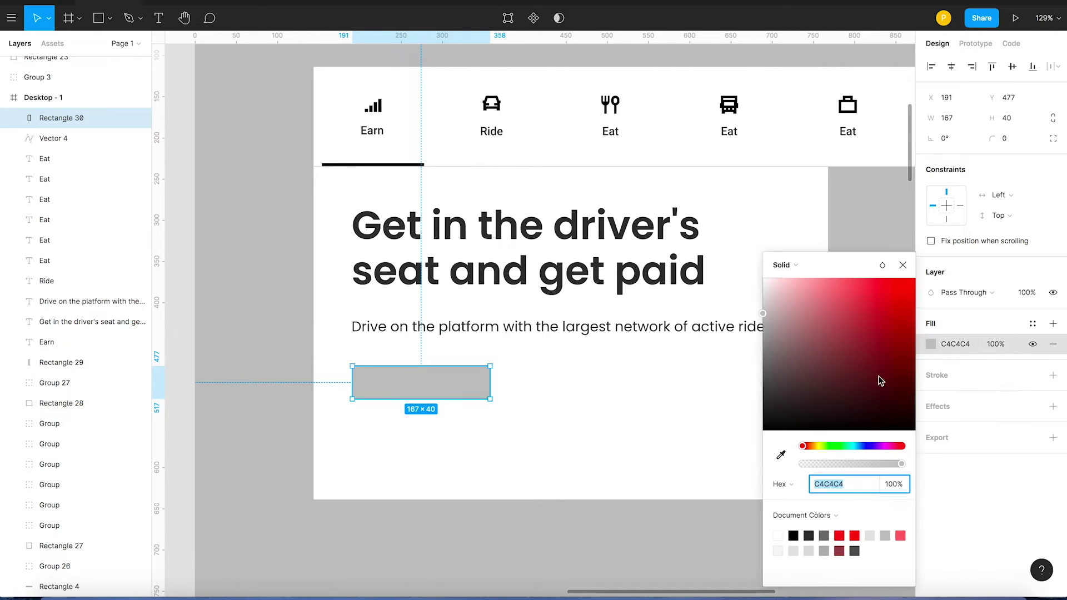
drag(876, 376, 517, 428)
click(517, 429)
- Duplicate the description line onto the black button at Y 493 and change its text to "Sign up to drive"
click(447, 330)
drag(447, 330, 452, 392)
key(super+Tab)
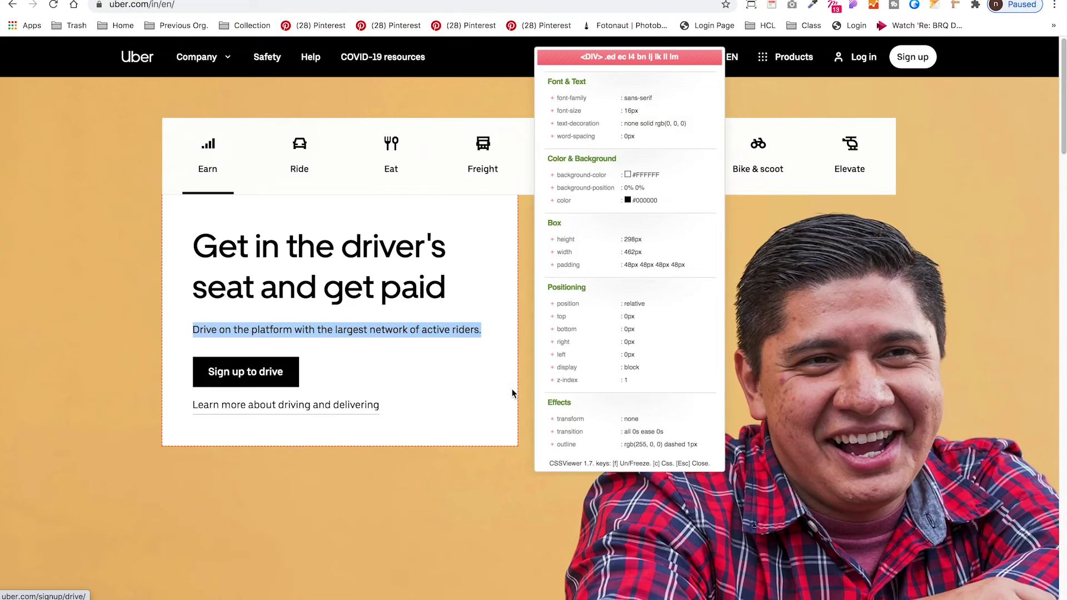
key(super+Tab)
double_click(565, 385)
text(S)
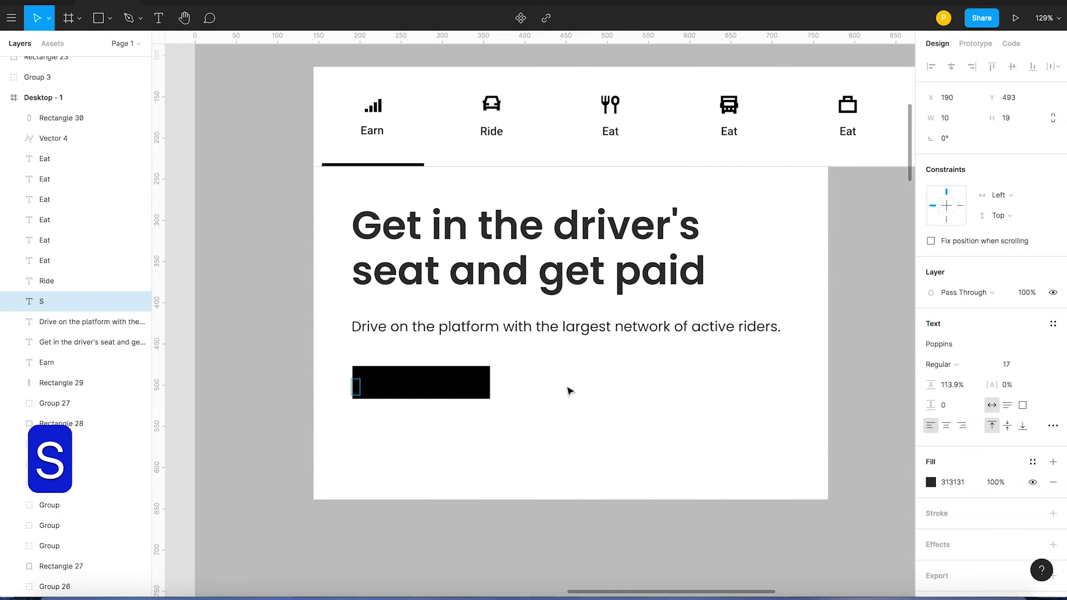
text(ign up to drive)
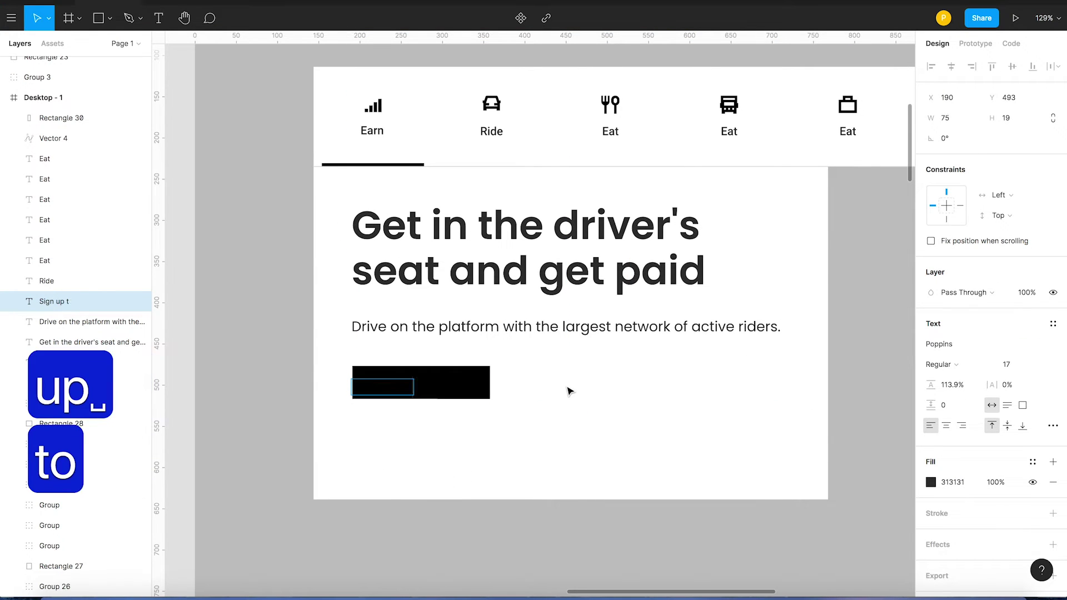
key(Escape)
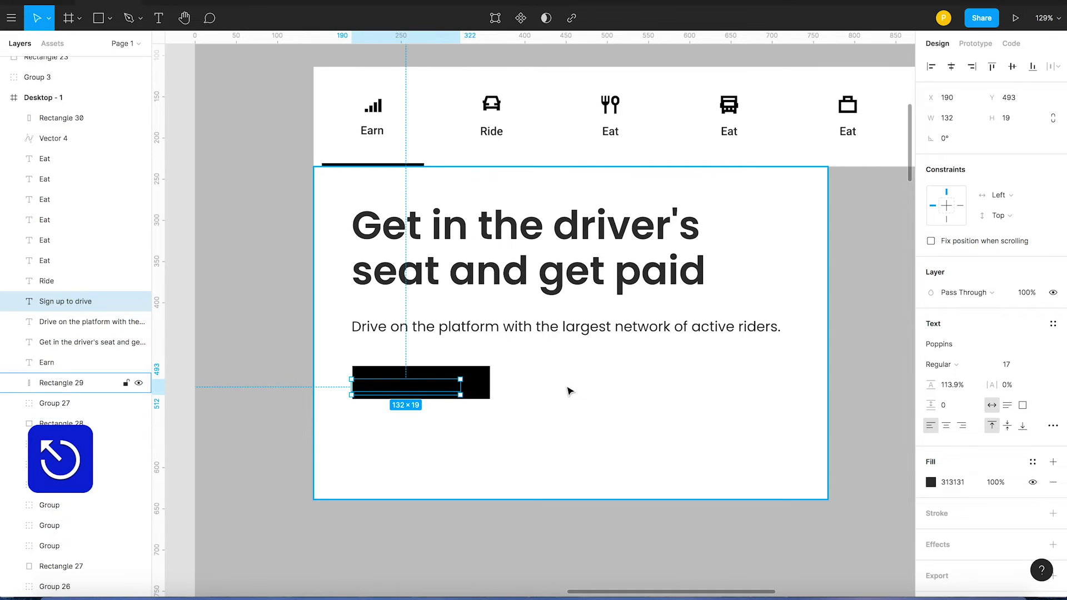
- Bring the "Sign up to drive" label to the front, above the black rectangle
key(super+bracketright)
key(super+bracketright)
key(super+bracketright)
key(super+bracketright)
key(super+bracketright)
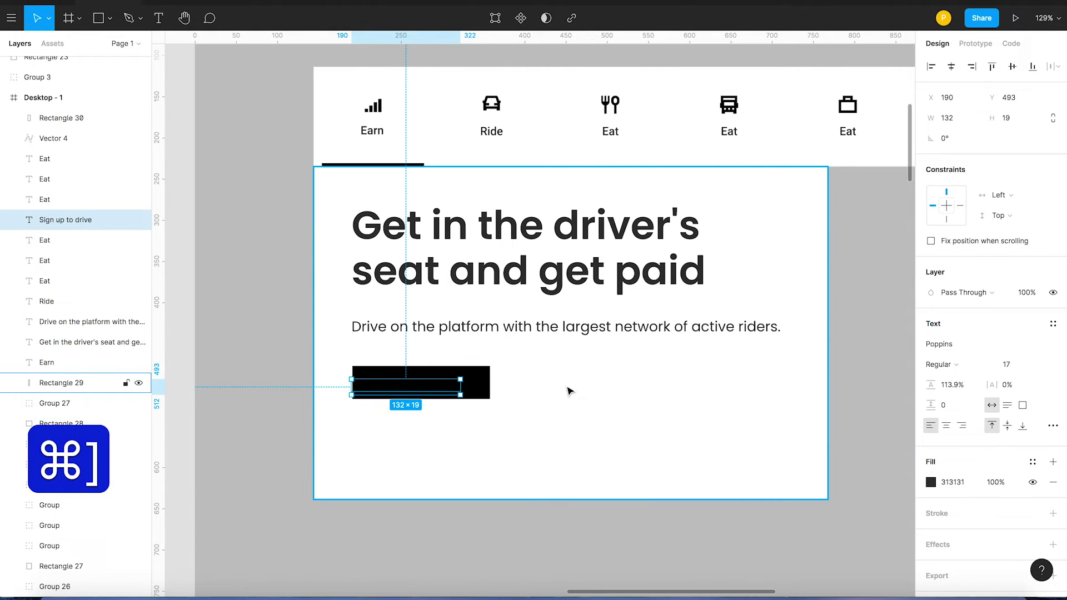
key(alt)
key(alt)
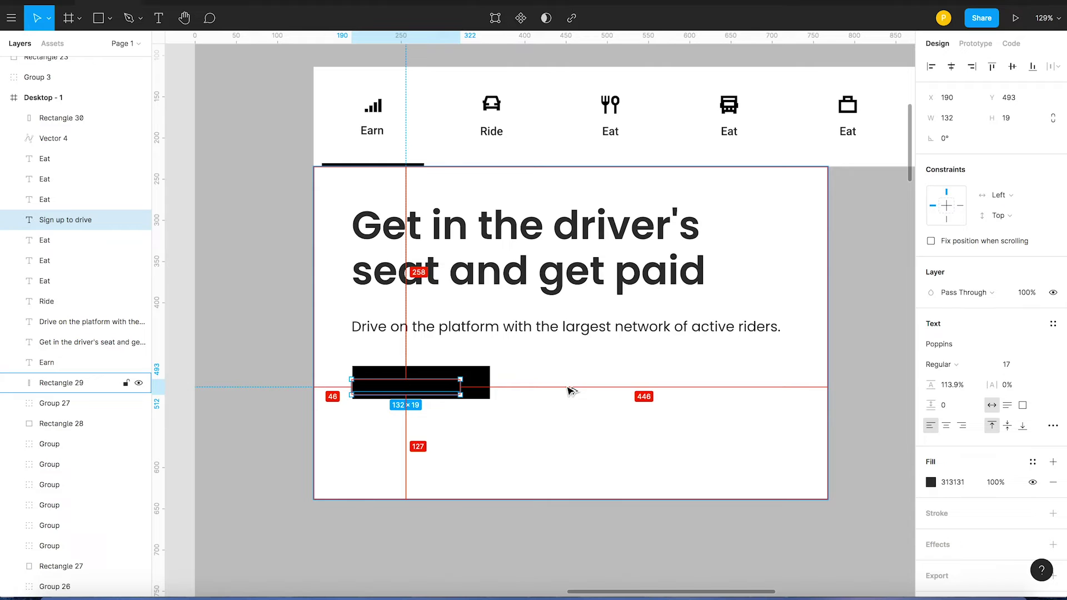
key(alt+super+bracketright)
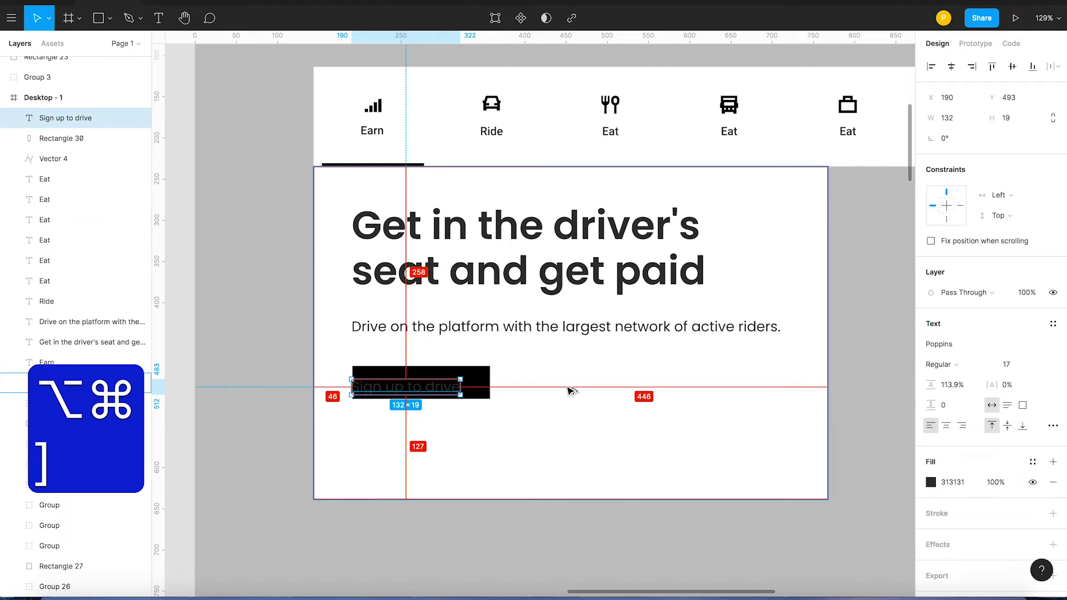
- Fill the "Sign up to drive" label with white (fff) and select it together with the black rectangle
click(932, 483)
text(fff)
key(Return)
shift+click(484, 381)
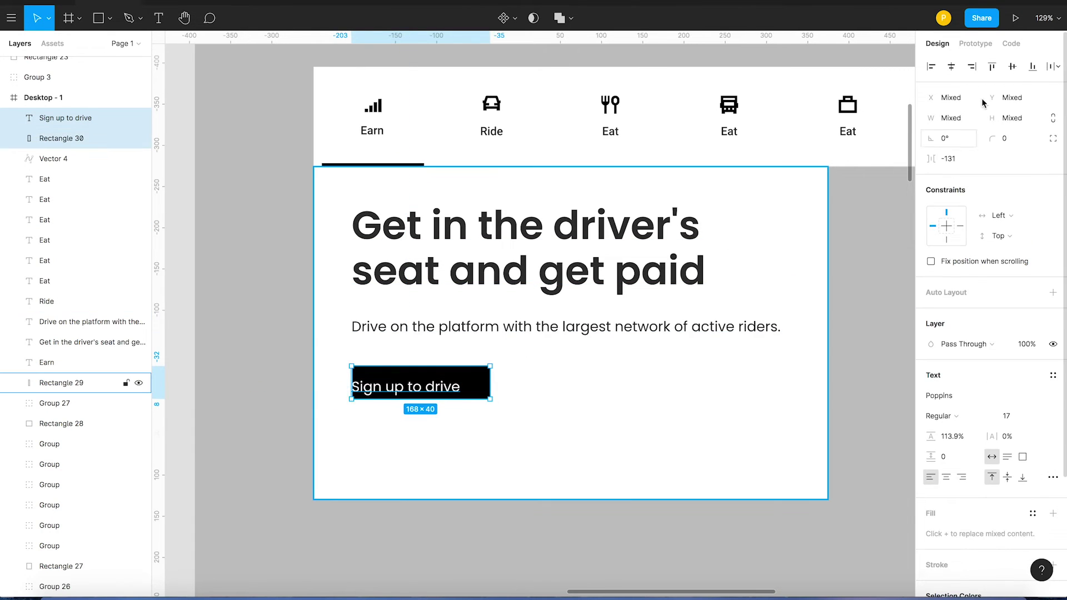
- Center the "Sign up to drive" label horizontally and vertically on the black rectangle
click(955, 67)
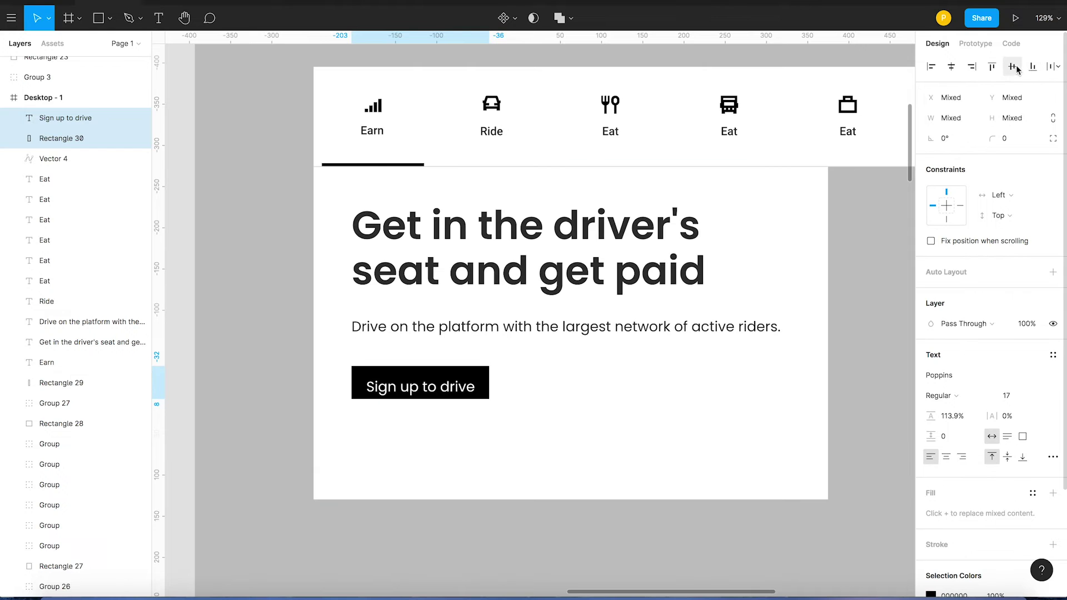
click(449, 473)
- Switch to the Uber page in the browser and select the link text "Learn more about driving and delivering" for copying
key(super+Tab)
drag(396, 412, 309, 413)
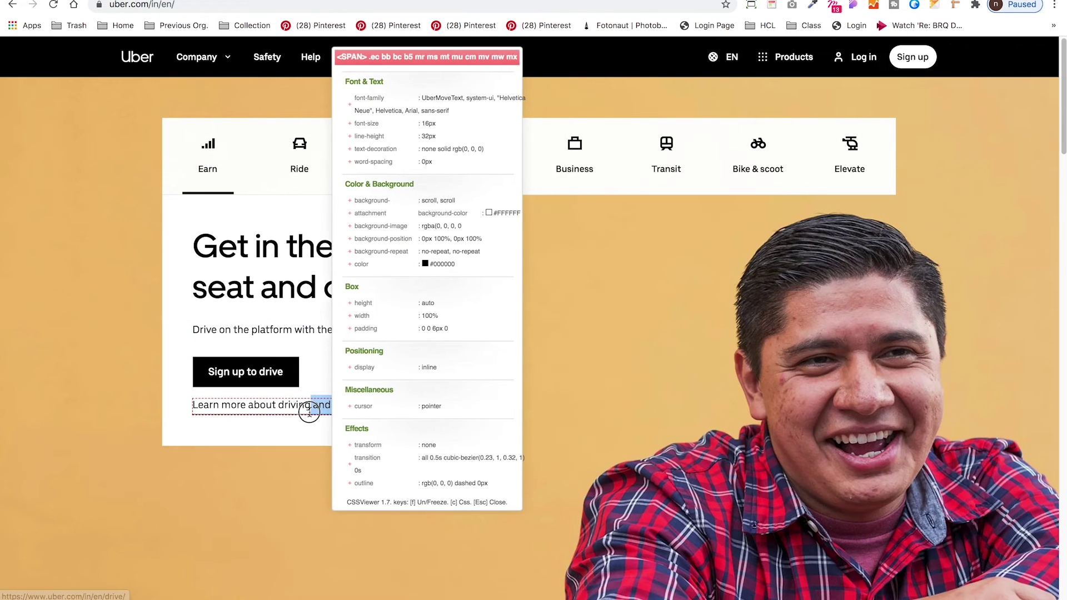
click(422, 447)
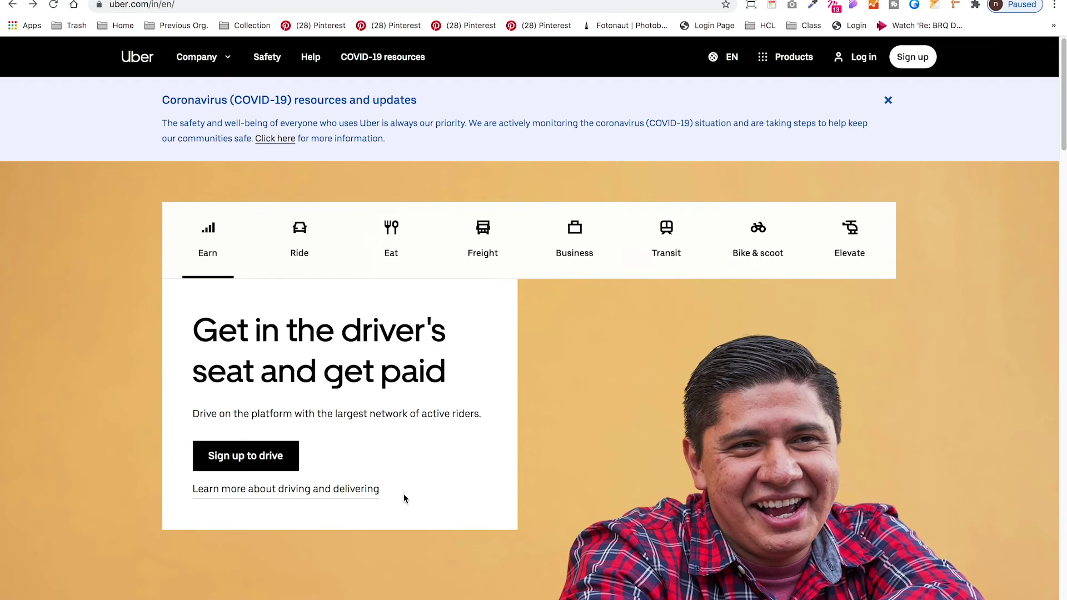
drag(404, 496, 189, 493)
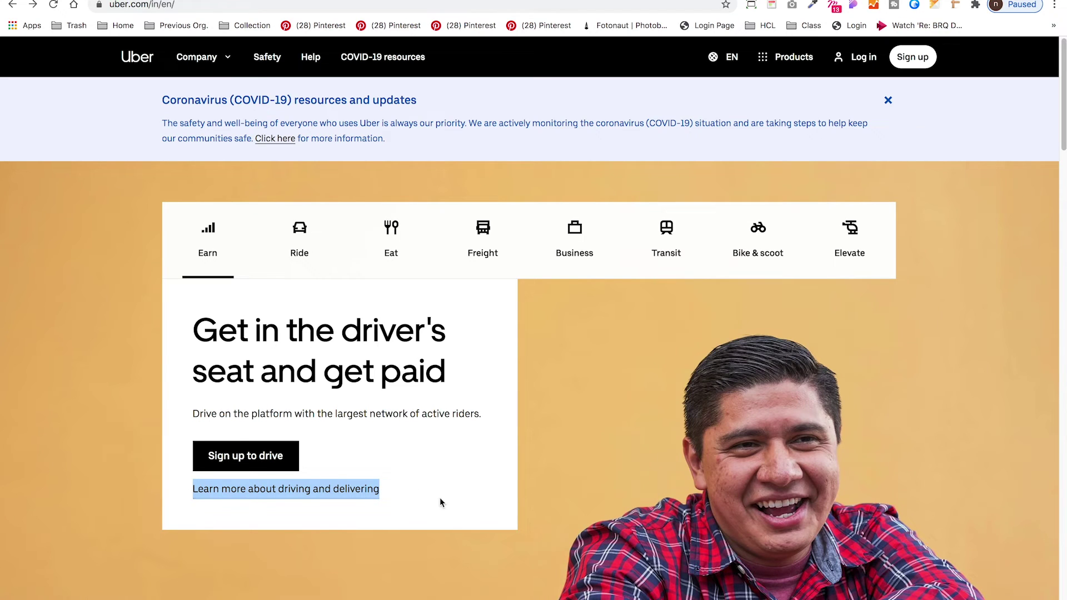
- Back in Figma, duplicate the description line below the button at Y 557 and change its text to "Learn more about driving and delivering"
key(super+Tab)
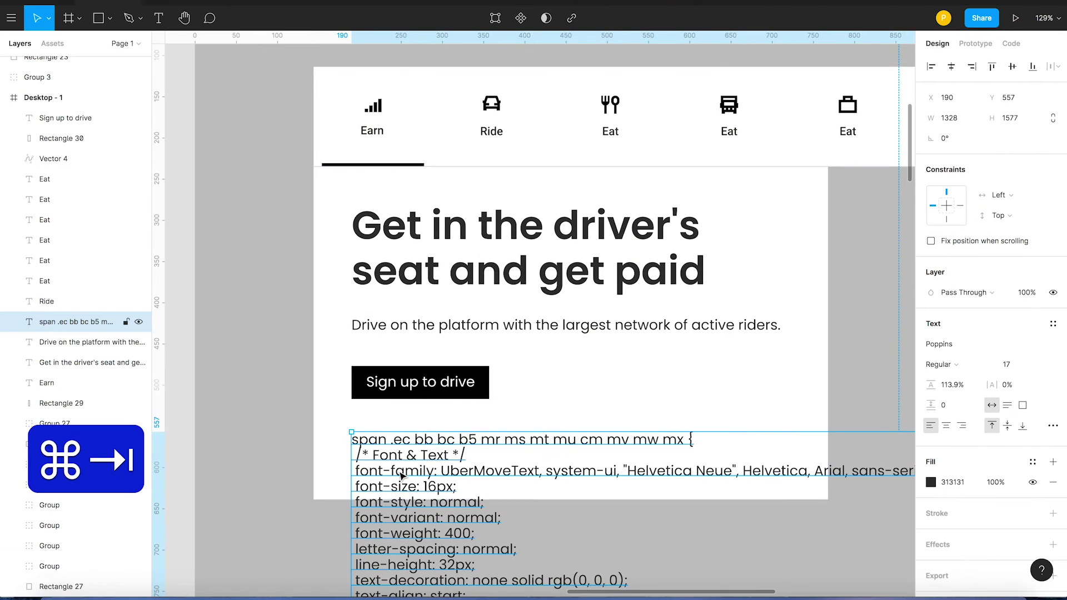
double_click(399, 471)
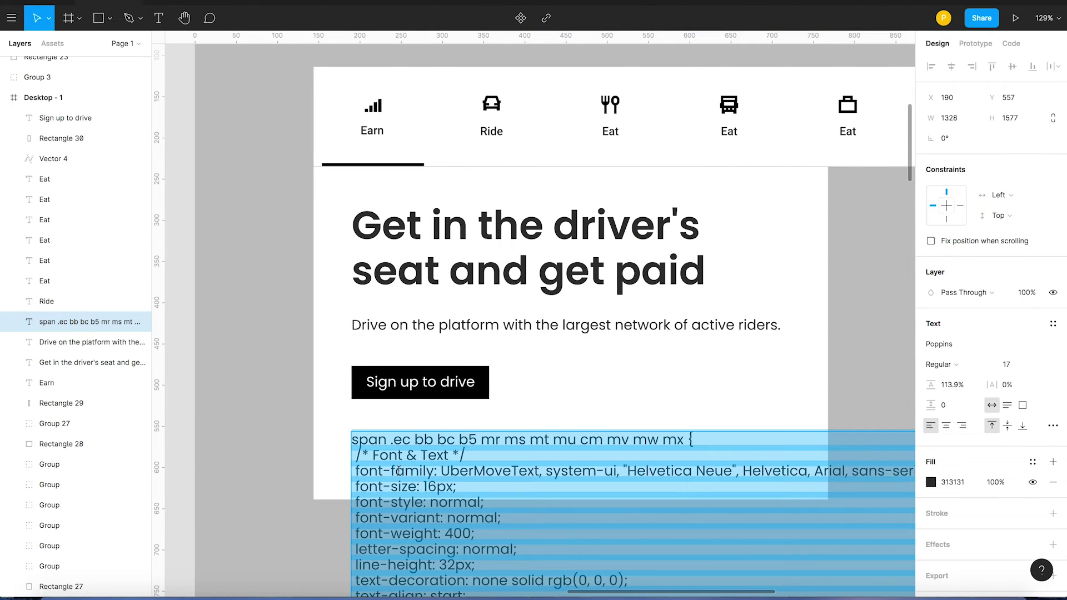
text(Learn more about driving and delivering)
key(Escape)
key(Escape)
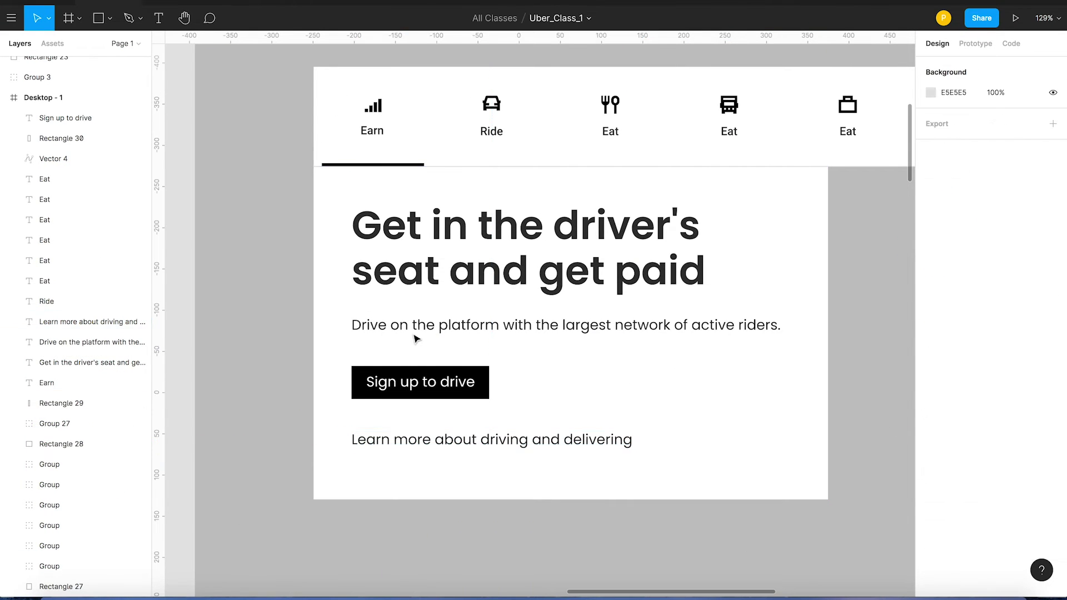
- Draw a horizontal line about 348 long with the Pen tool directly beneath the "Learn more about driving and delivering" text
click(138, 20)
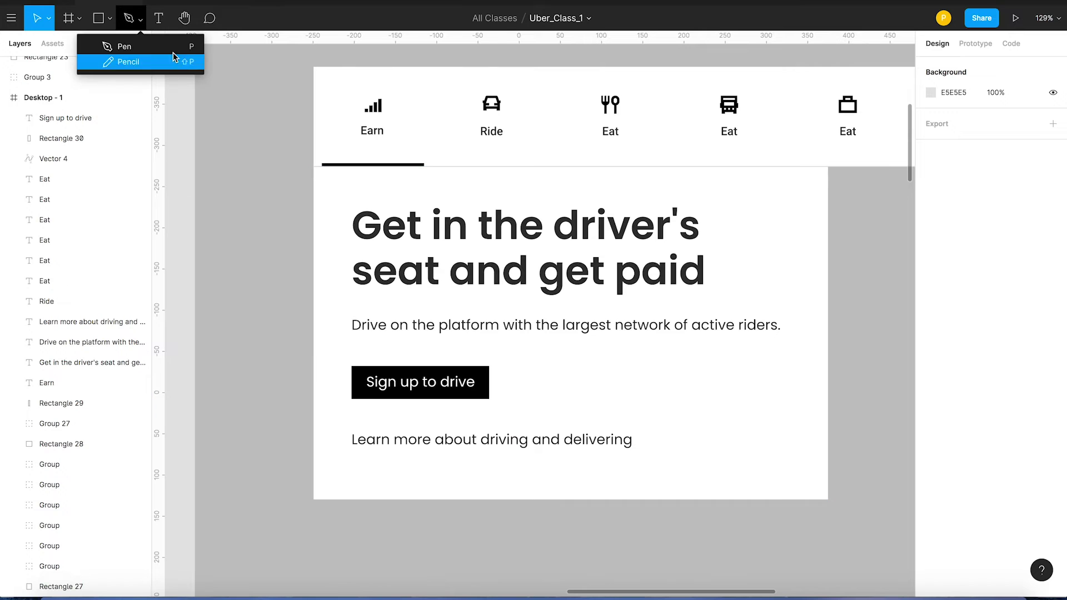
click(131, 52)
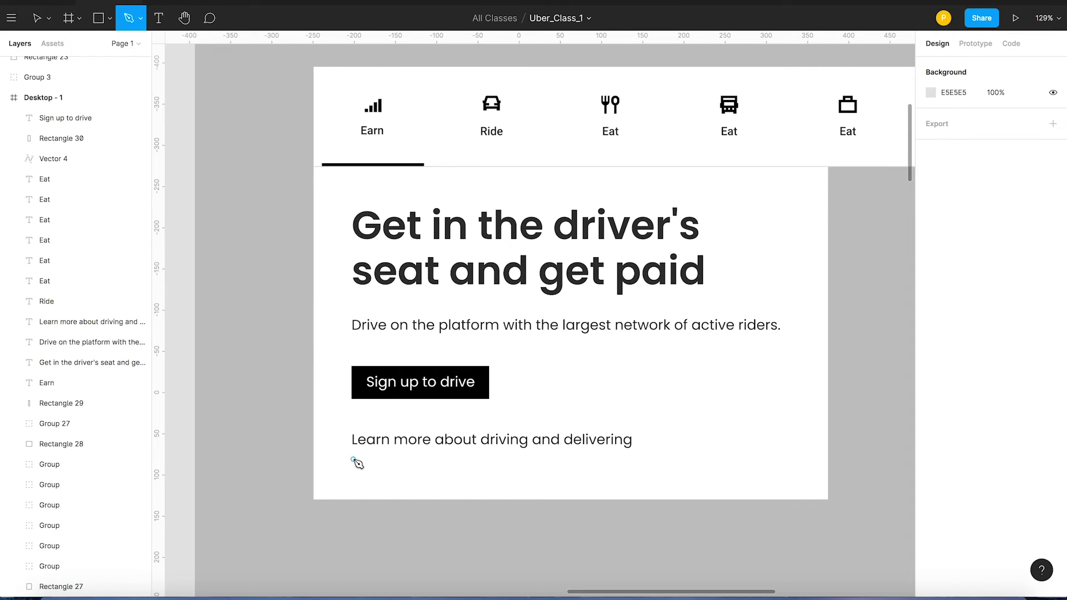
click(352, 455)
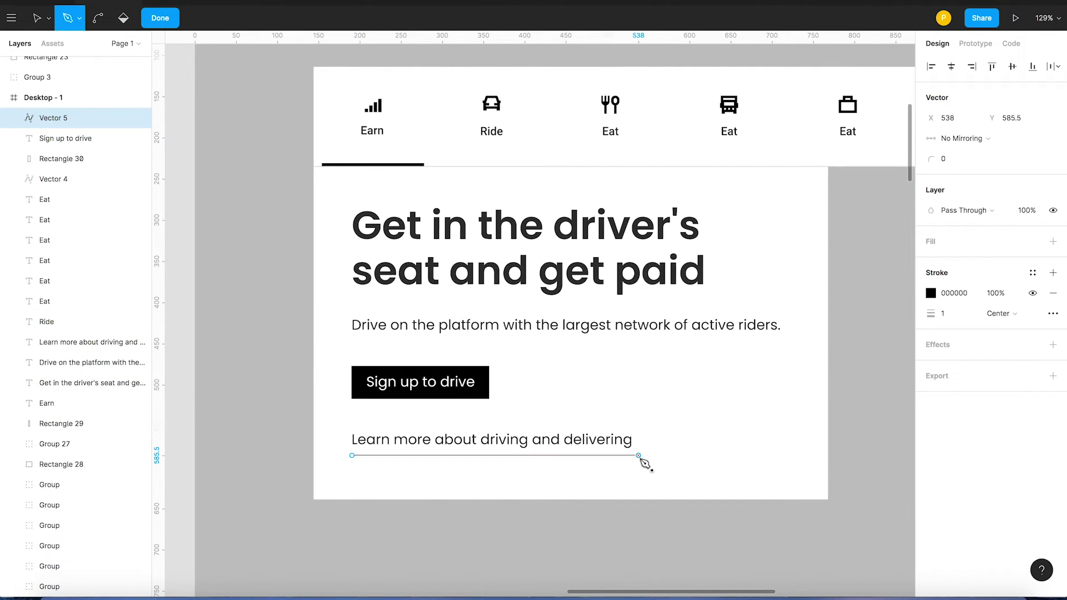
click(641, 457)
key(v)
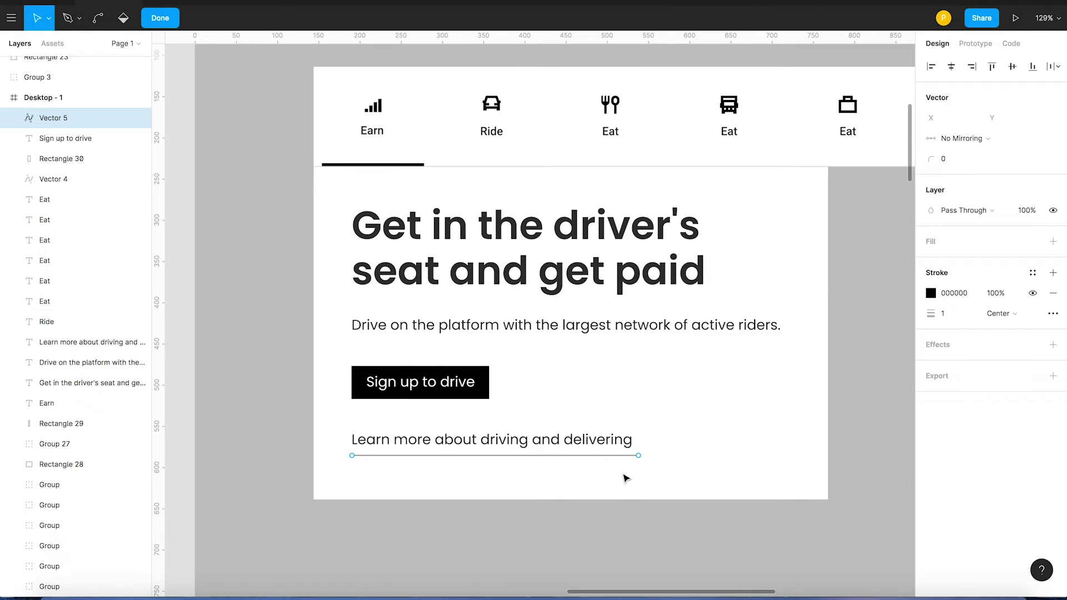
- Color the underline's stroke grey 9D9D9D and finish editing the vector
click(931, 293)
click(763, 336)
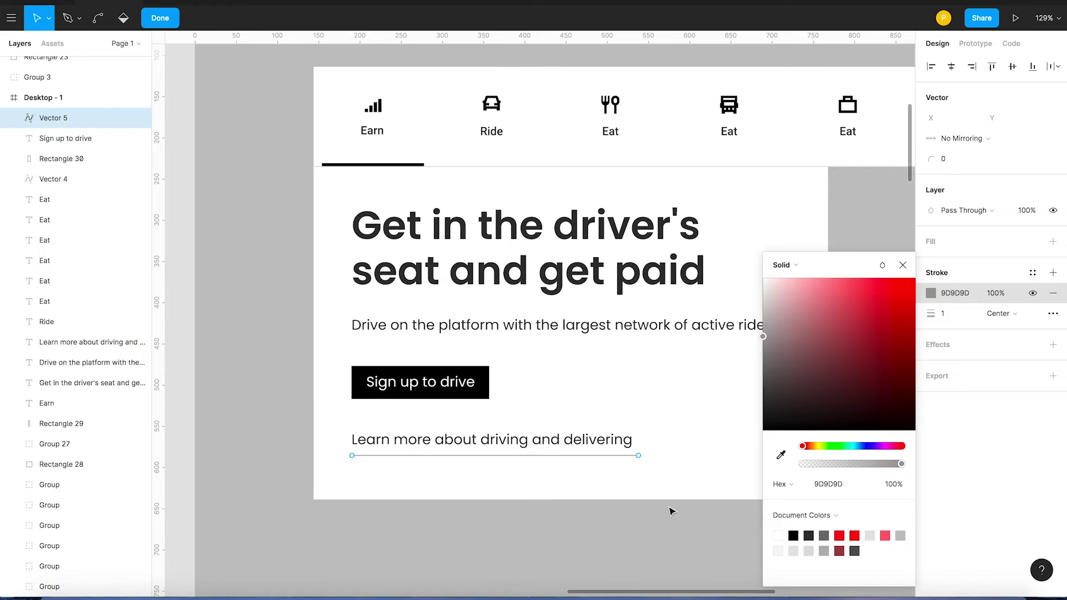
click(904, 265)
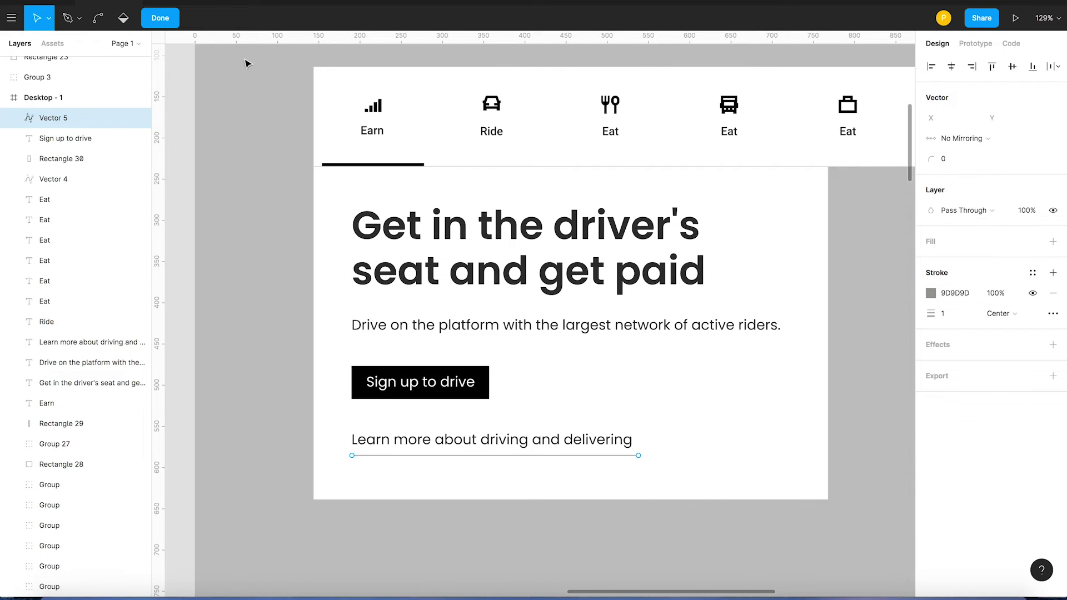
click(162, 18)
- Set the black button rectangle's height to 48 and center the "Sign up to drive" label vertically on it
key(z)
key(z)
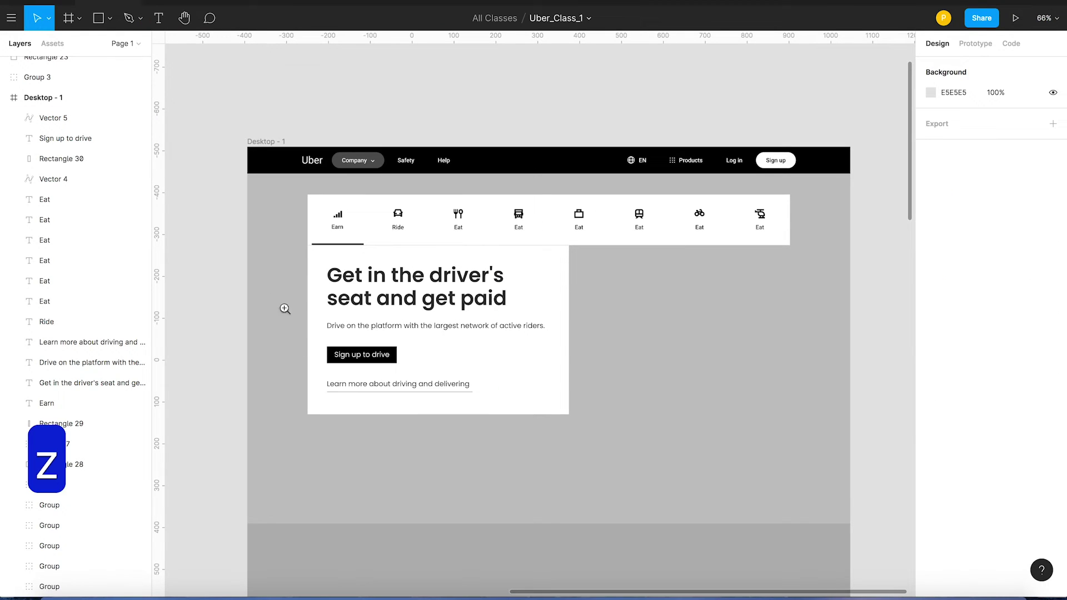
drag(277, 285, 522, 412)
key(v)
click(510, 326)
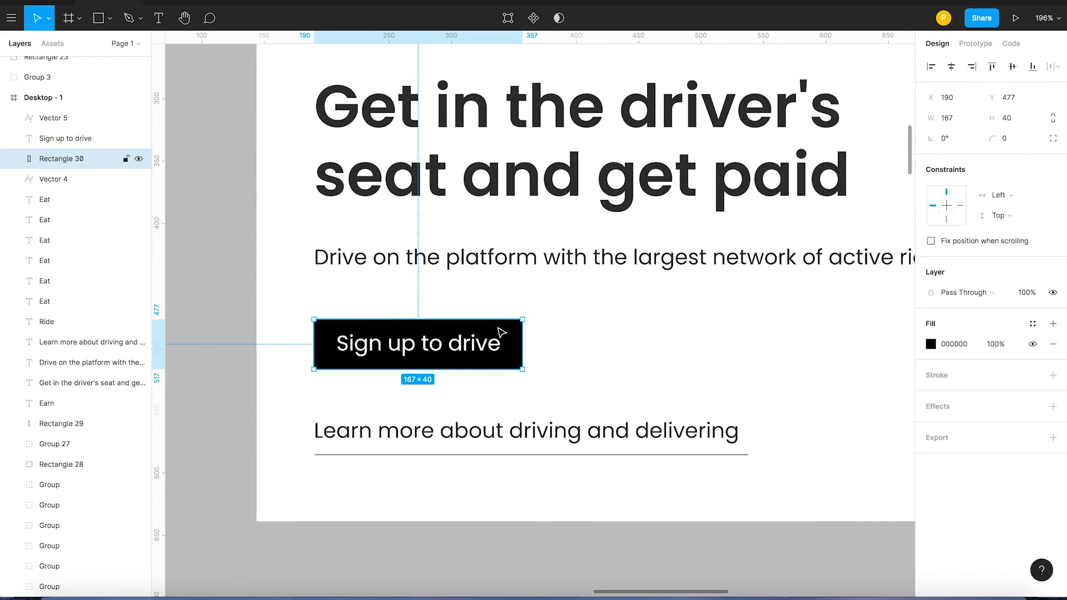
key(super+Tab)
key(super+Tab)
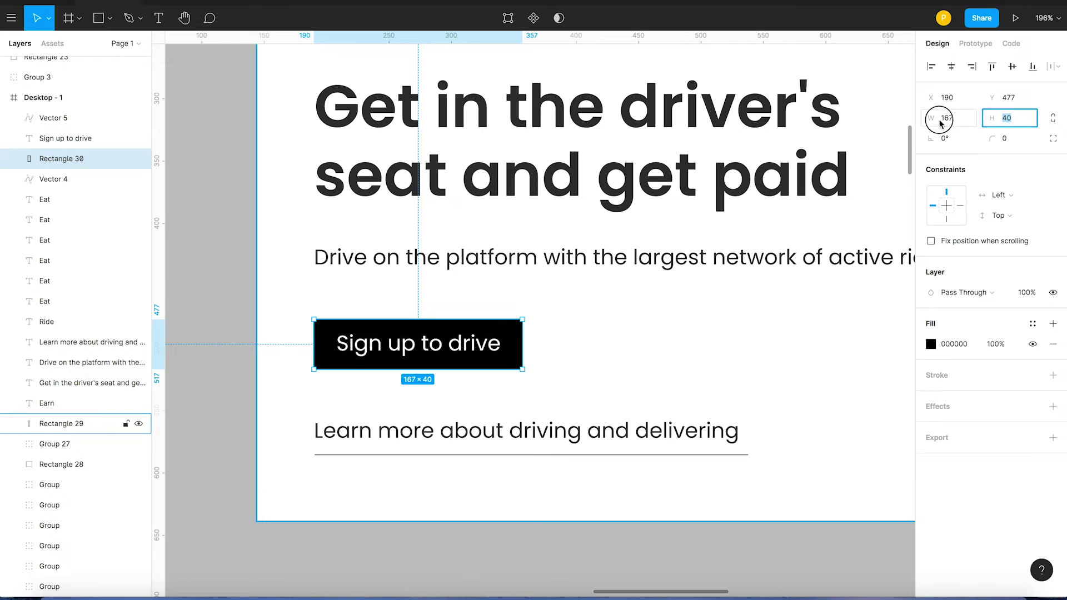
text(48)
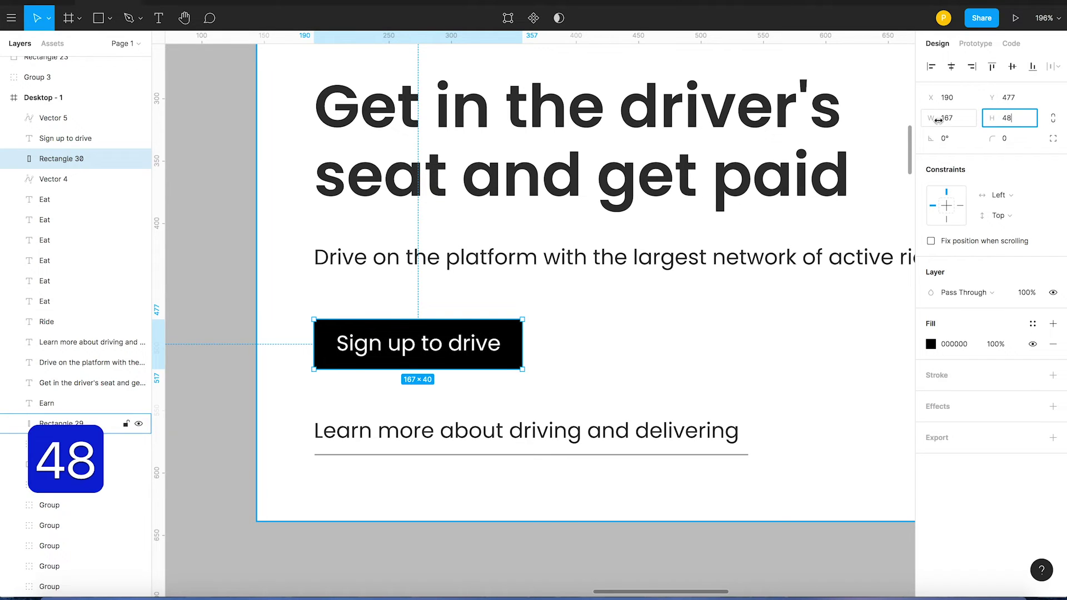
key(Return)
shift+click(474, 345)
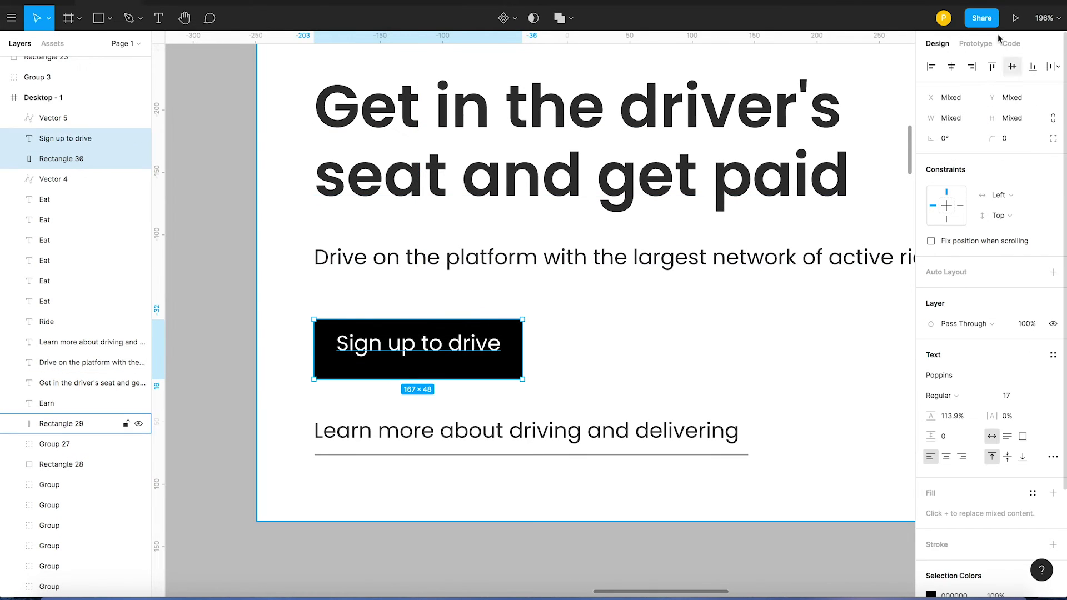
click(1016, 67)
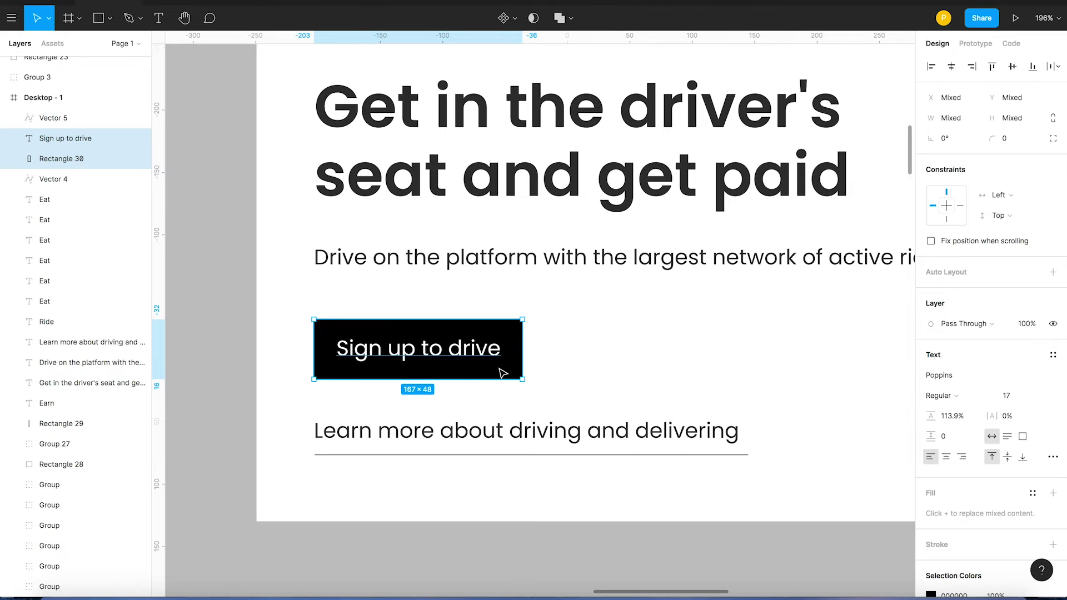
- Compare the recreated tab bar and white card with the original Uber homepage, checking layout and proportions
scroll(500, 369, down, 5)
scroll(529, 393, down, 2)
key(z)
drag(437, 306, 686, 428)
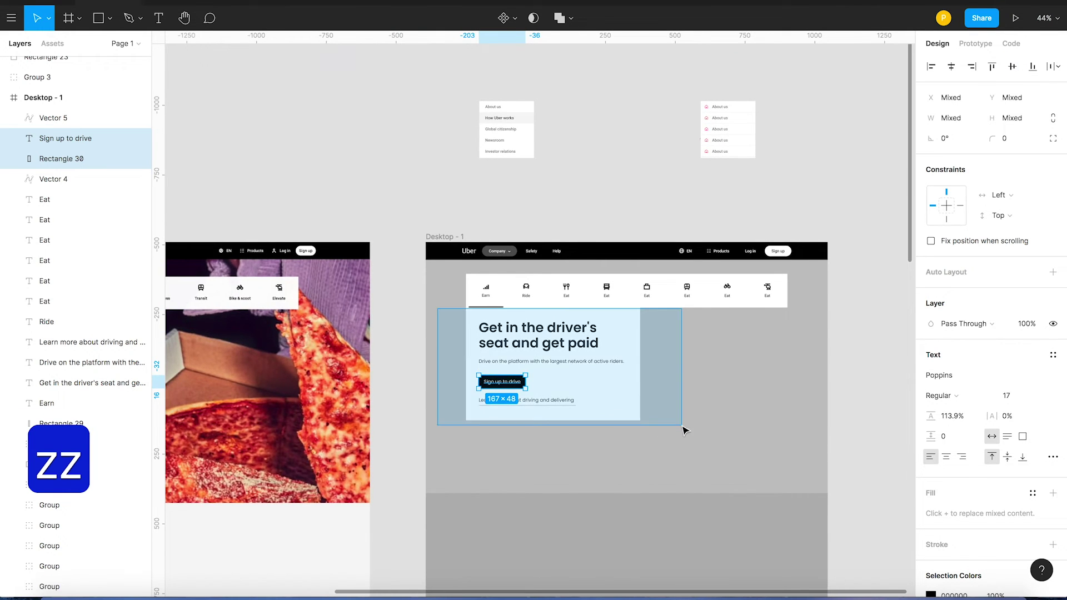
key(v)
drag(372, 365, 372, 362)
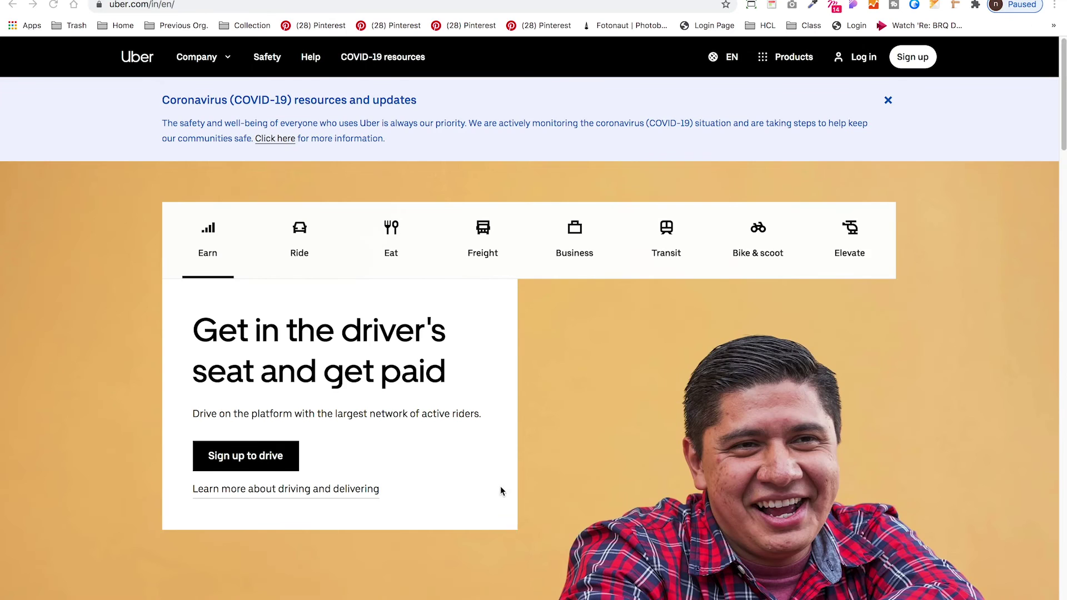
key(super+Tab)
click(559, 385)
shift+click(655, 293)
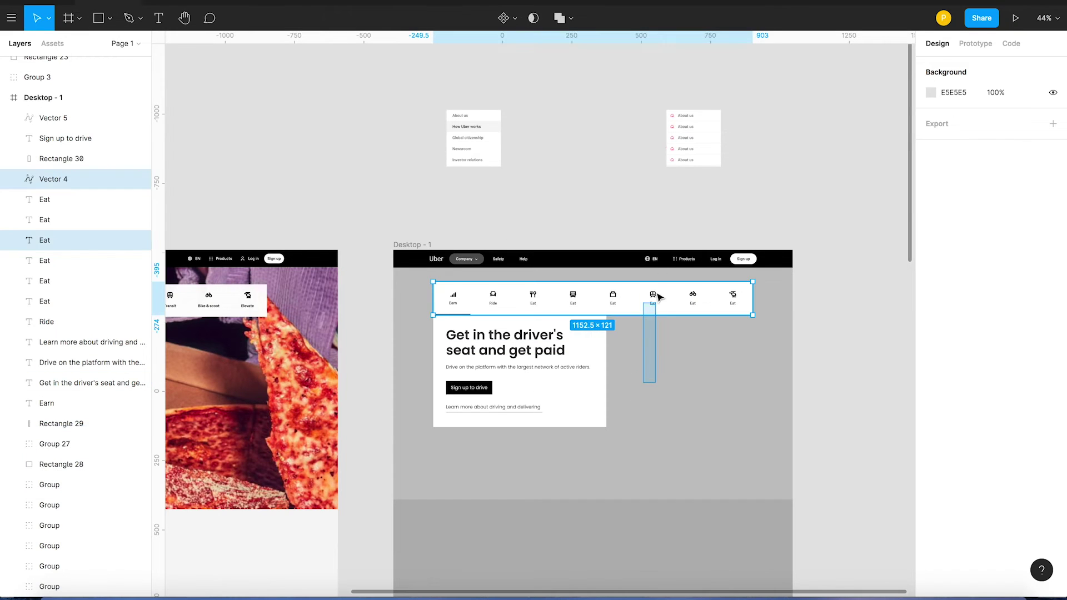
click(639, 397)
scroll(636, 381, up, 5)
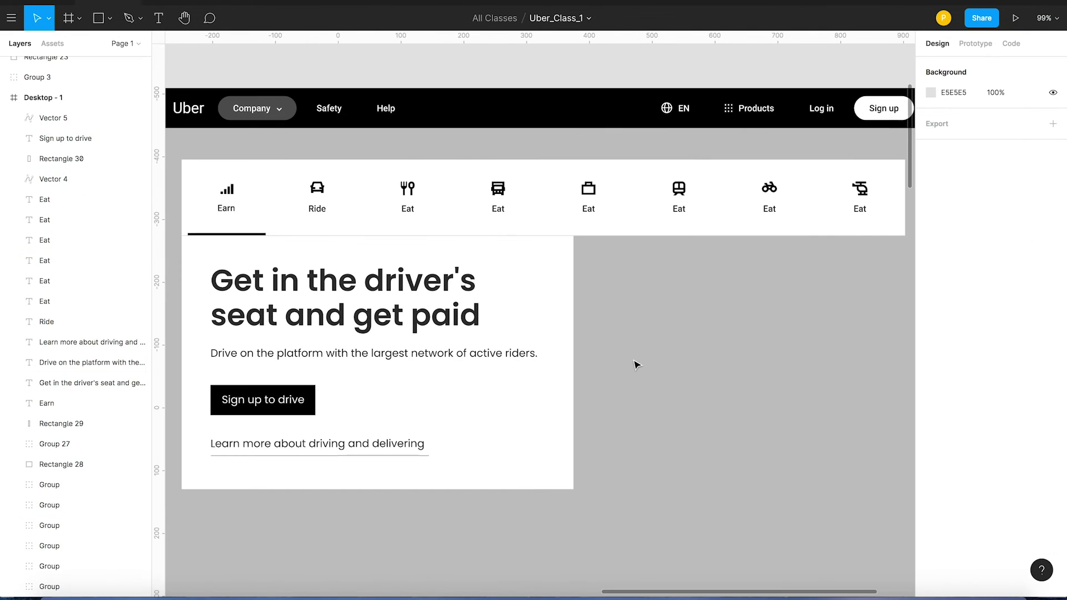
scroll(494, 72, left, 2)
scroll(494, 72, down, 1)
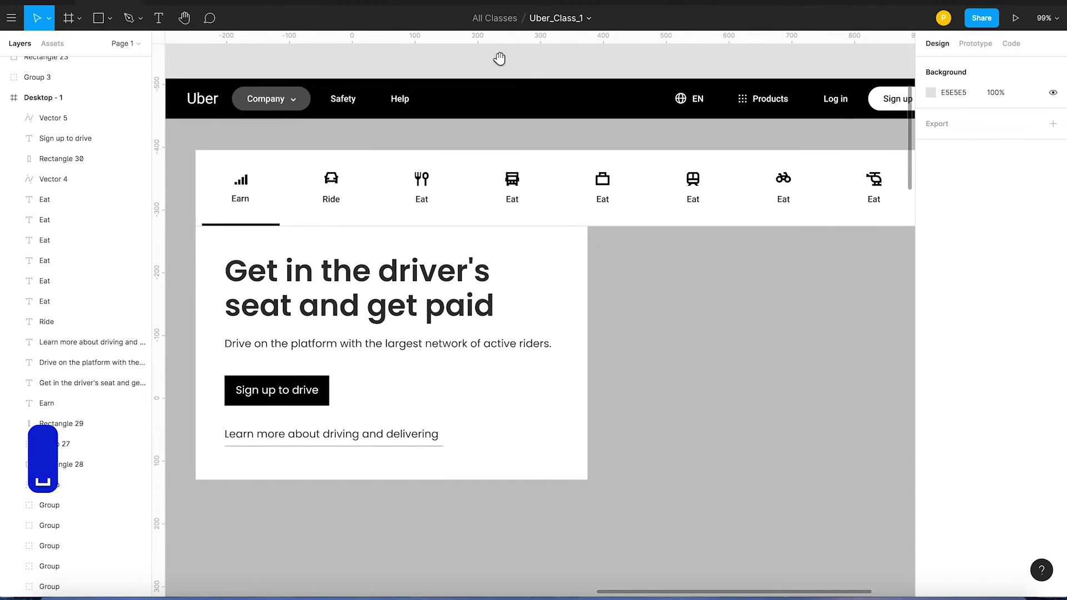
- Switch to the browser and examine how the card content and background image change across the Earn, Ride and Eat tabs
key(super+Tab)
click(298, 240)
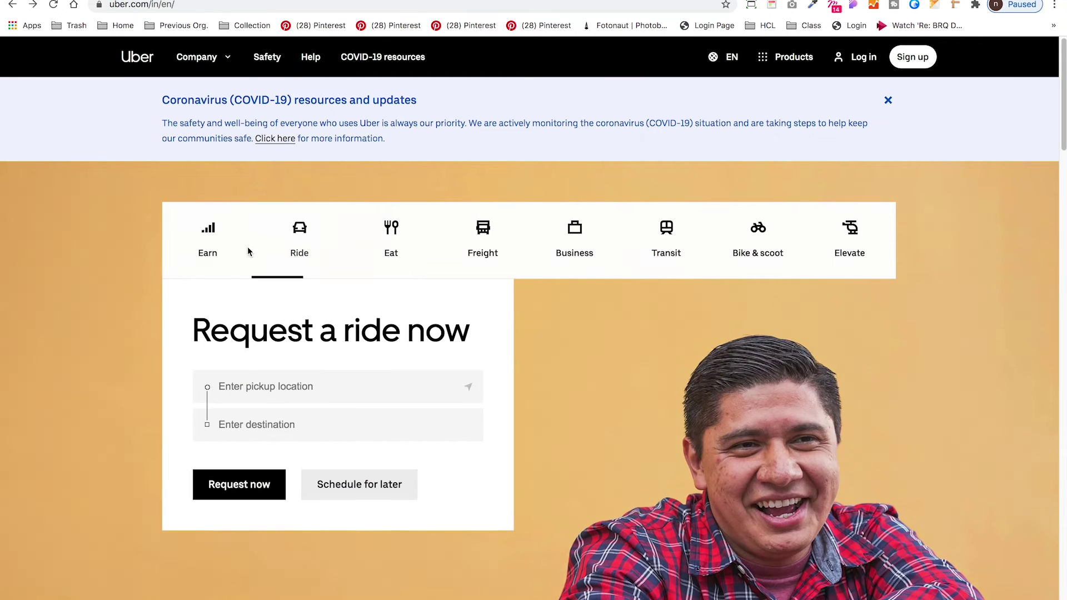
click(240, 243)
click(283, 250)
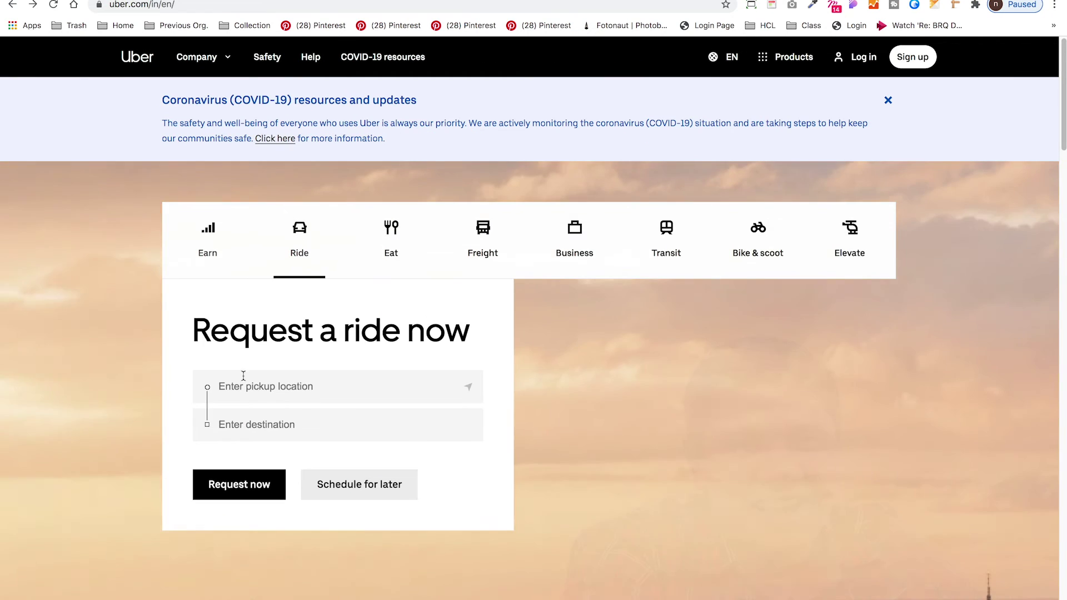
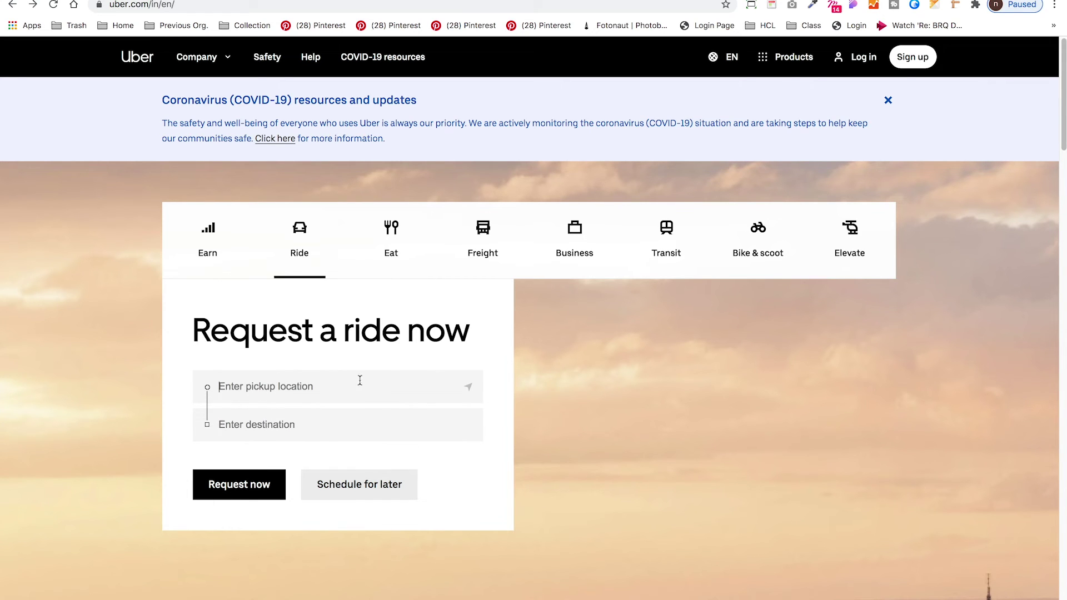
key(super+Tab)
key(super+Tab)
click(388, 243)
click(306, 241)
click(218, 236)
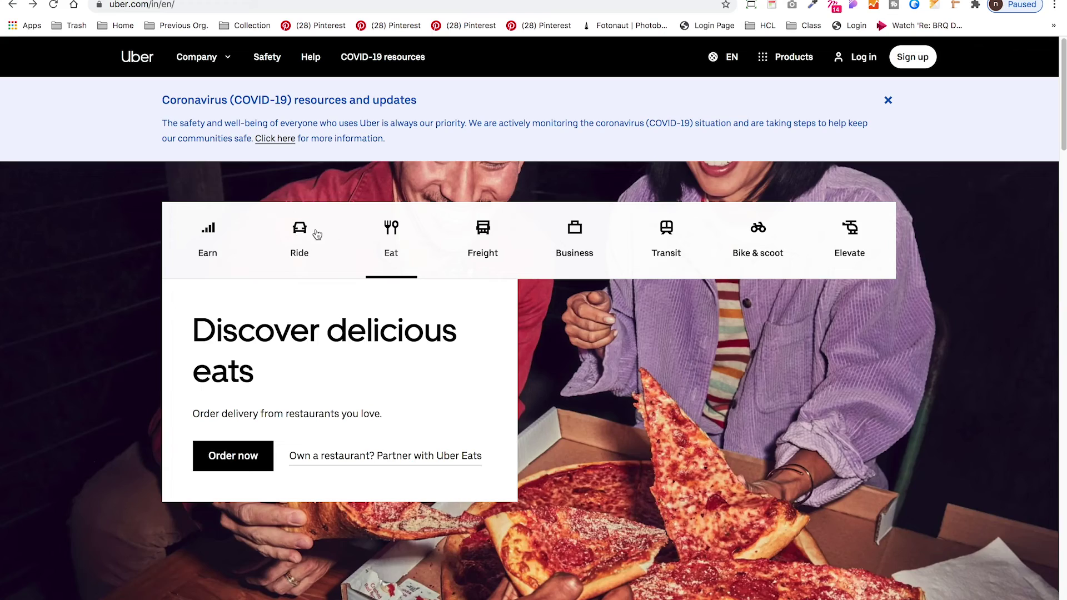
click(303, 239)
click(309, 238)
click(411, 256)
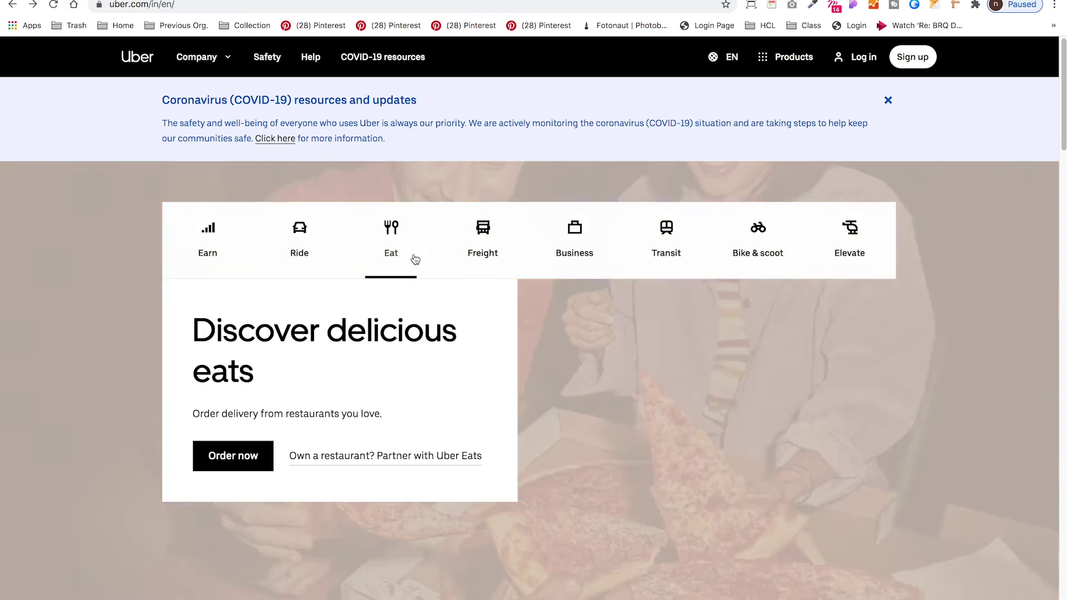
- Switch back to Figma and examine the hero's grey background rectangle in the Desktop - 1 frame alongside the reference page
key(super+Tab)
scroll(654, 321, down, 5)
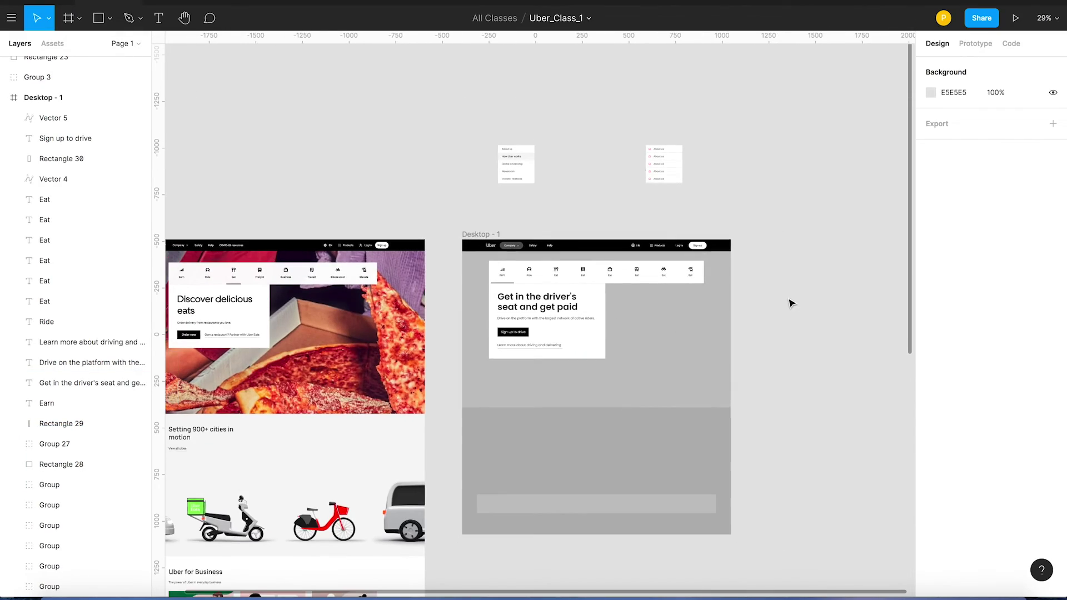
click(516, 239)
click(521, 209)
key(z)
drag(422, 195, 911, 455)
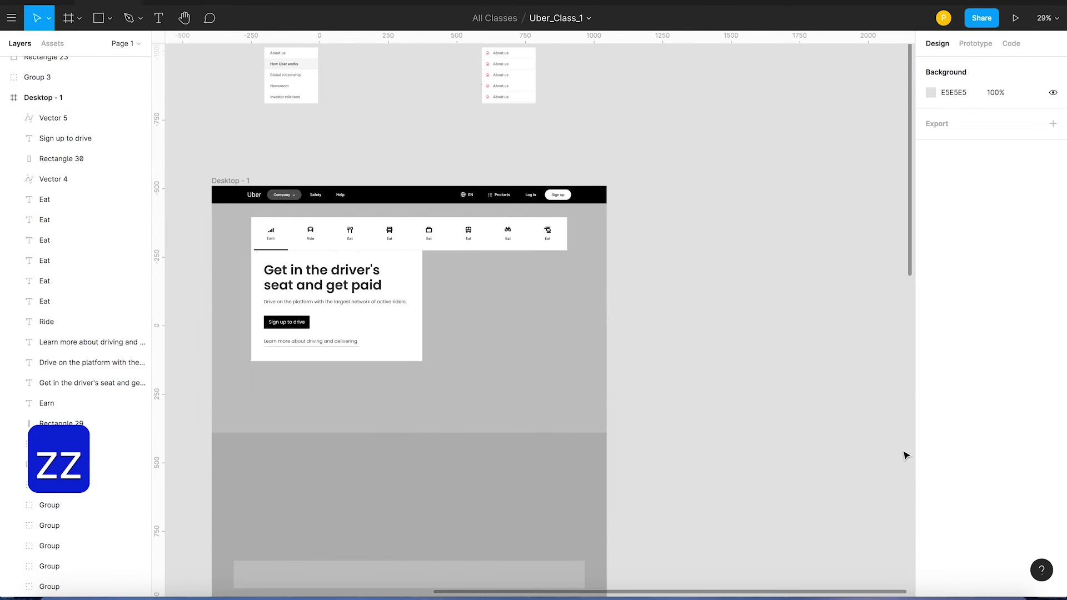
key(v)
click(701, 319)
scroll(381, 164, left, 3)
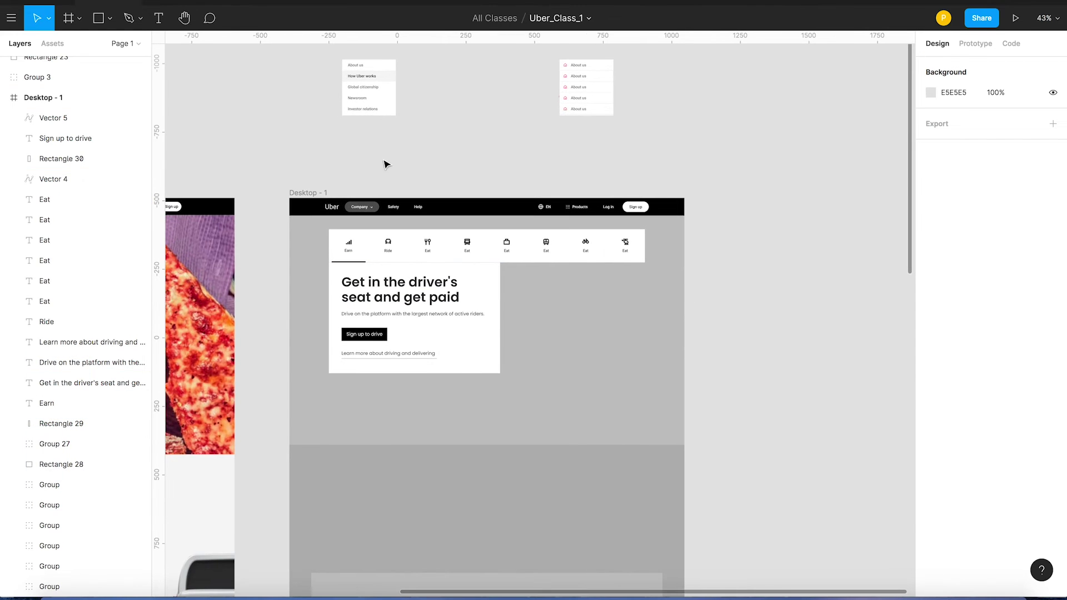
scroll(91, 261, down, 3)
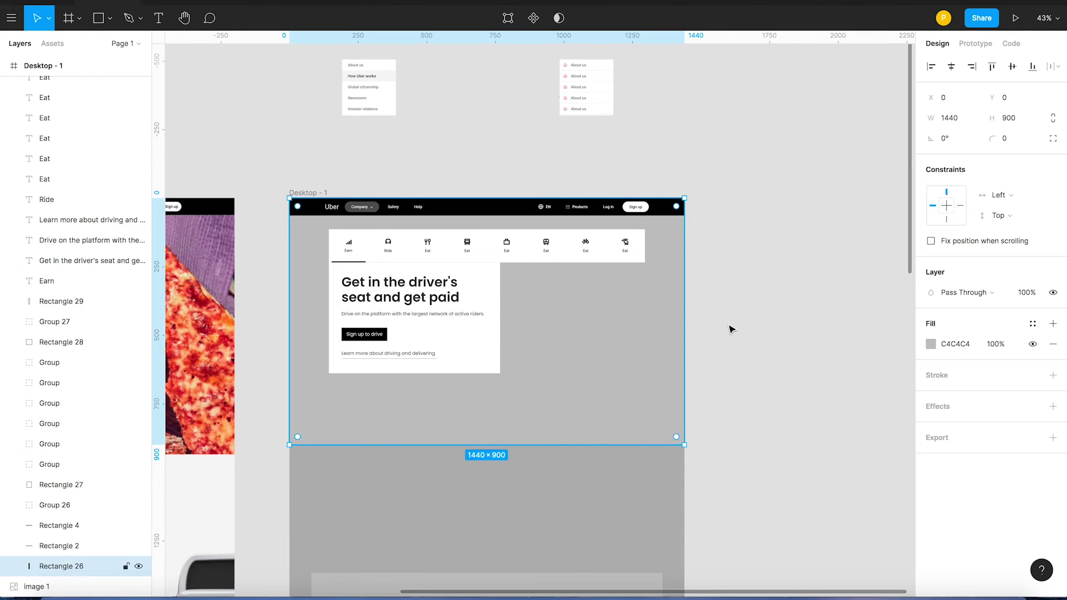
scroll(786, 314, down, 3)
scroll(786, 317, down, 1)
scroll(790, 314, right, 3)
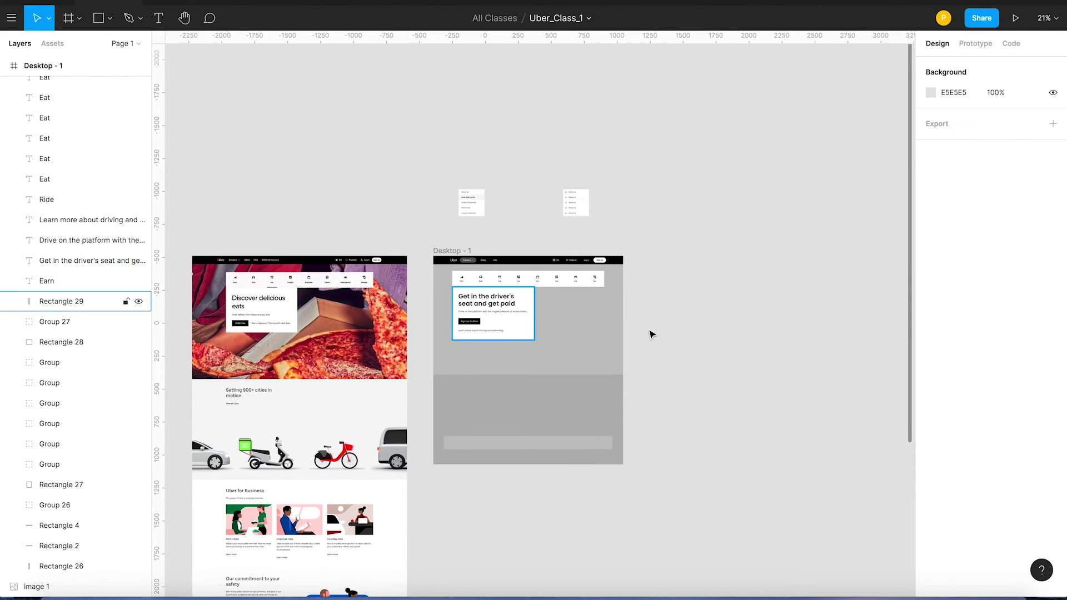
- Import the three shutterstock JPG photos from the desktop's Images folder onto the Figma canvas
key(ctrl+Right)
key(ctrl+Right)
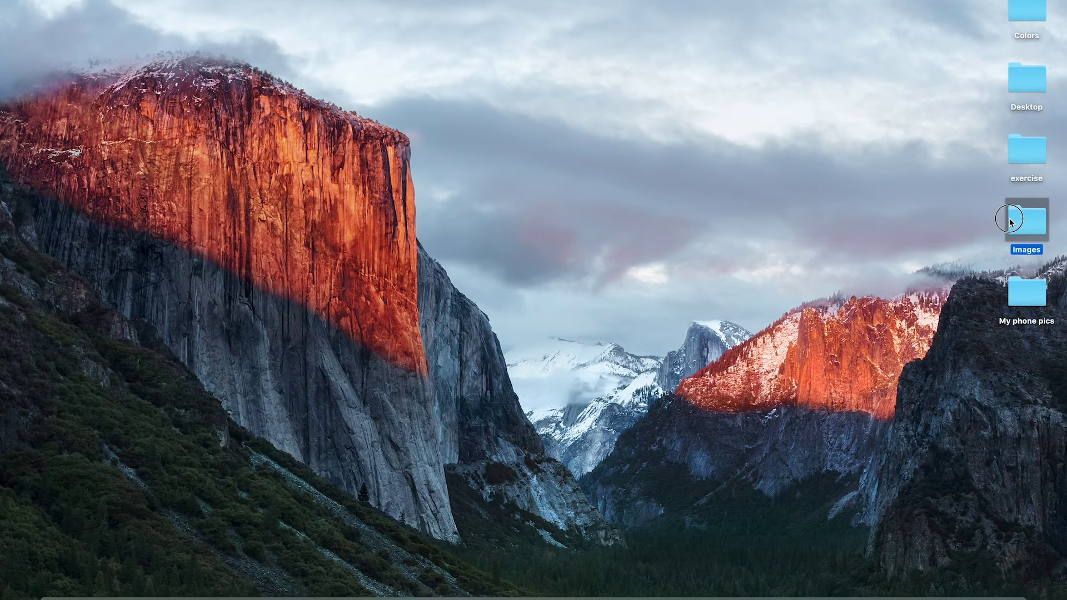
key(super+o)
click(481, 143)
super+click(562, 160)
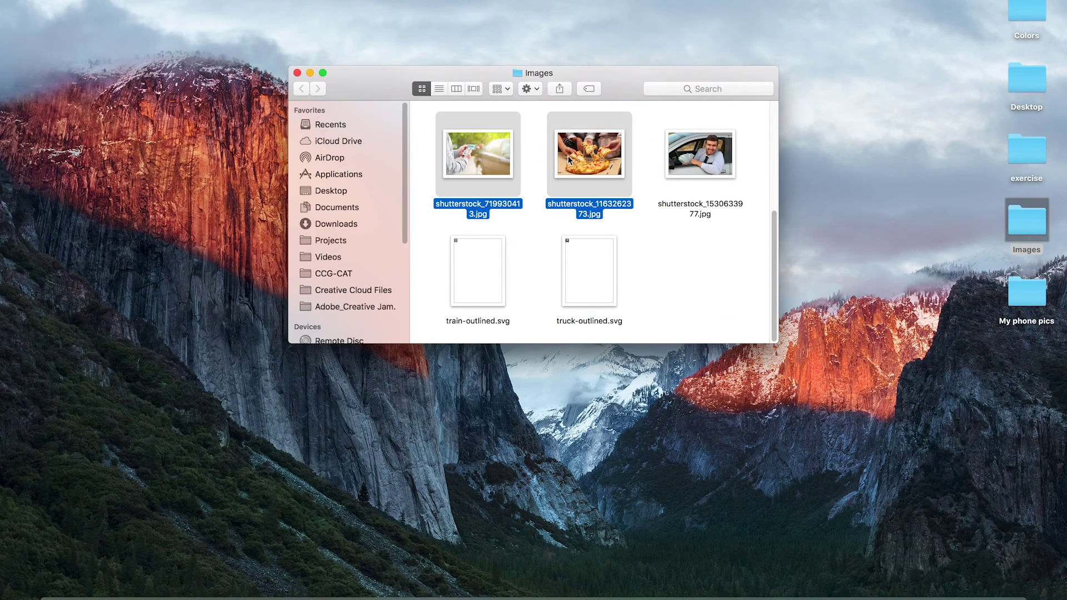
super+click(684, 160)
drag(693, 188, 793, 176)
key(super+Tab)
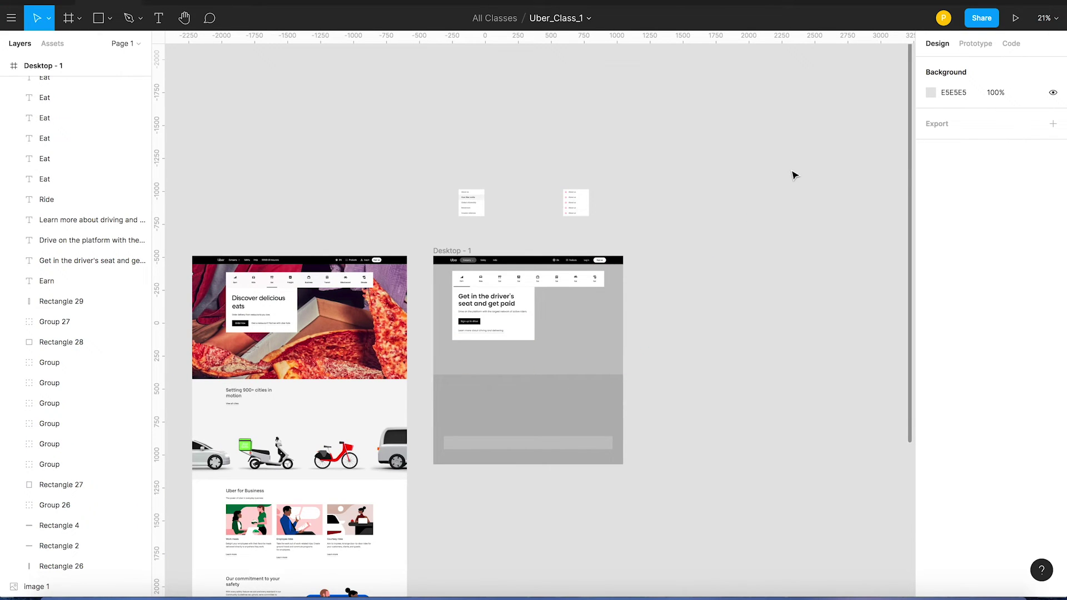
scroll(612, 190, down, 1)
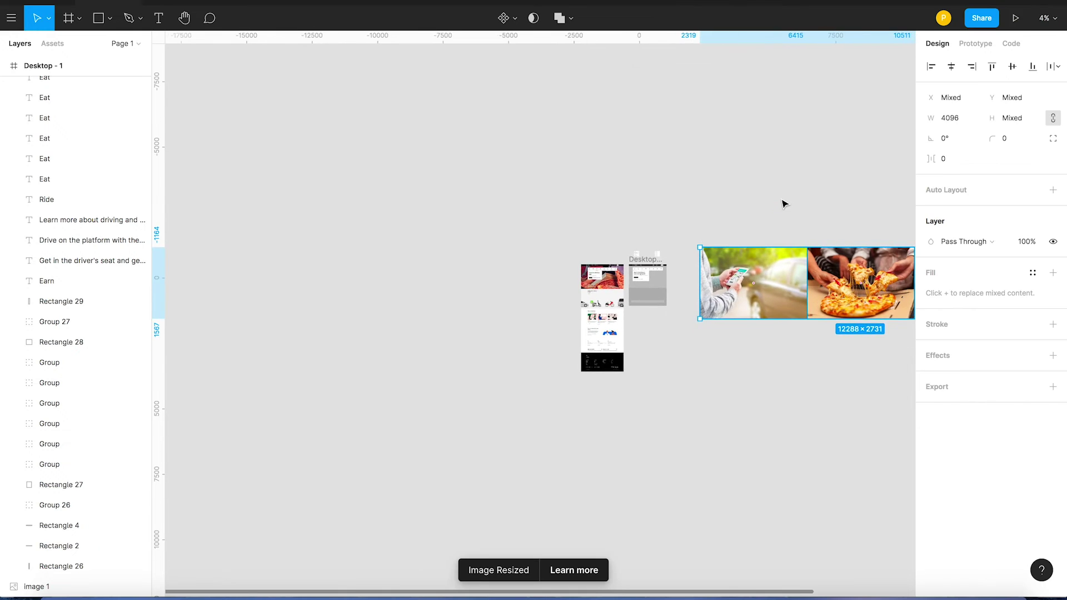
- Move the photo of hands holding a phone above the row of imported photos
click(564, 183)
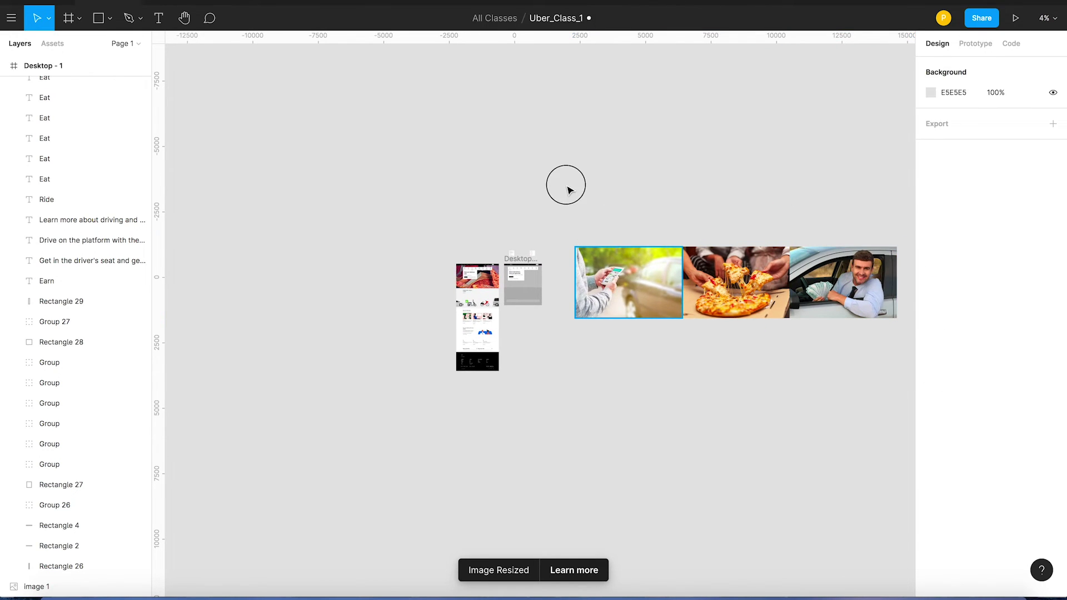
drag(627, 278, 611, 149)
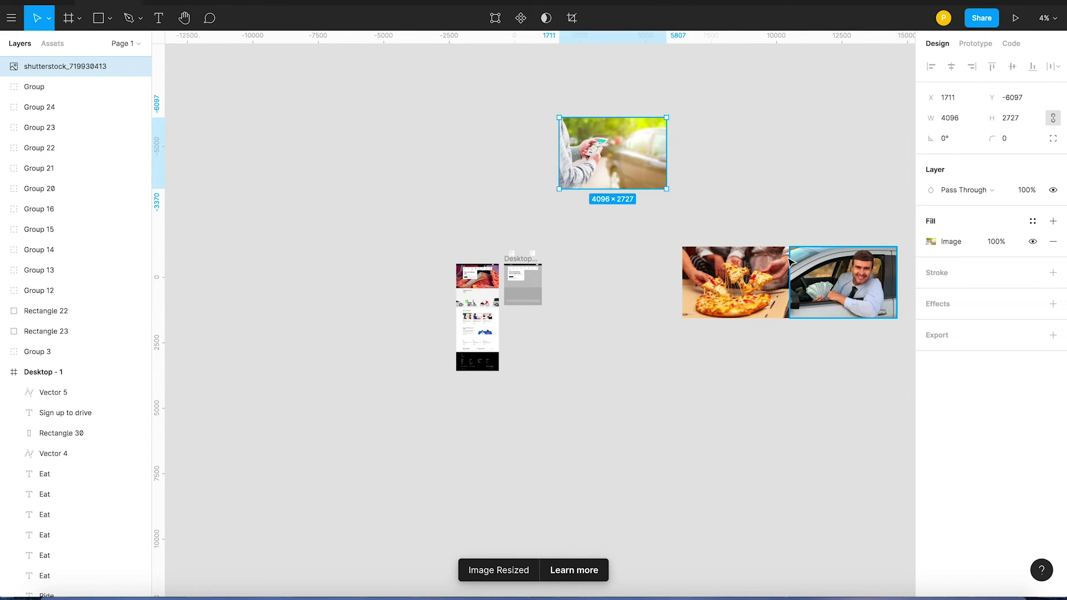
drag(644, 185, 664, 200)
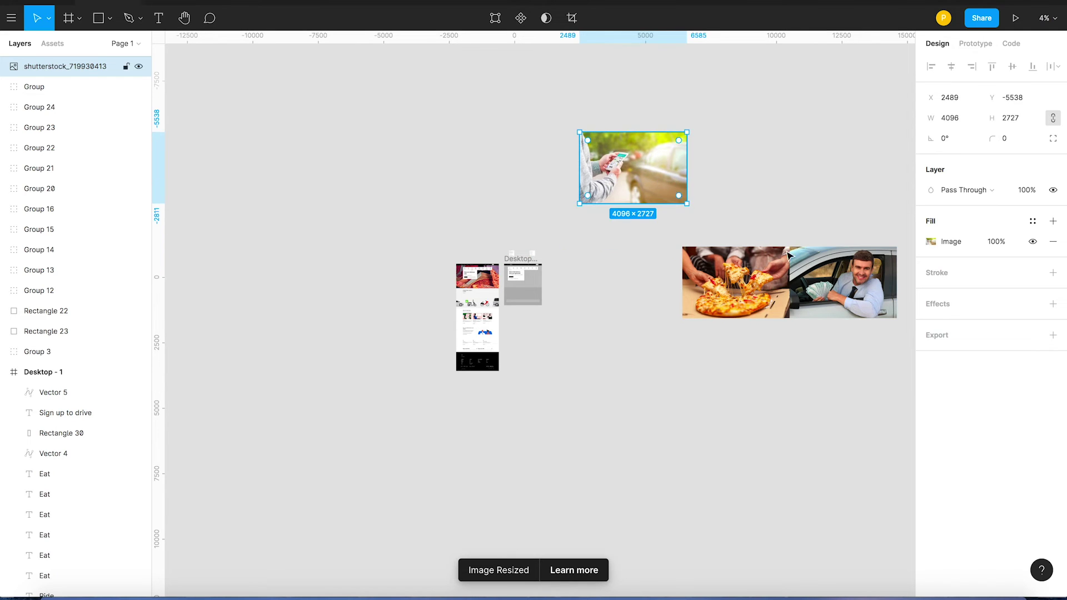
- Move the photo of the driver holding cash into the Desktop - 1 frame, over the hero area
drag(839, 289, 609, 302)
key(z)
drag(494, 252, 655, 336)
key(v)
drag(445, 251, 345, 300)
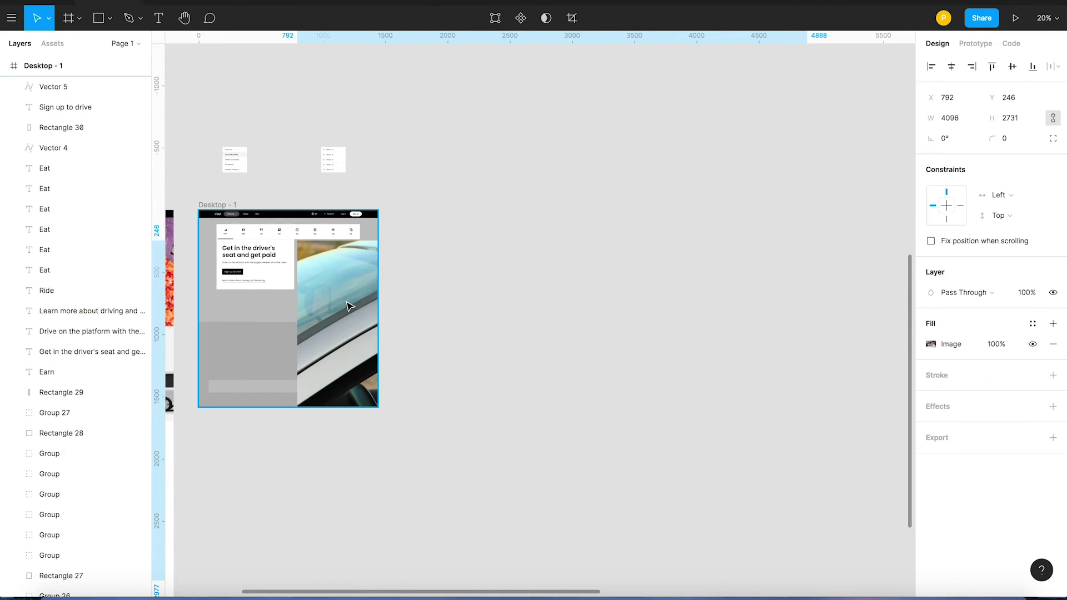
- Mask the driver photo with the hero's grey background rectangle
shift+click(282, 308)
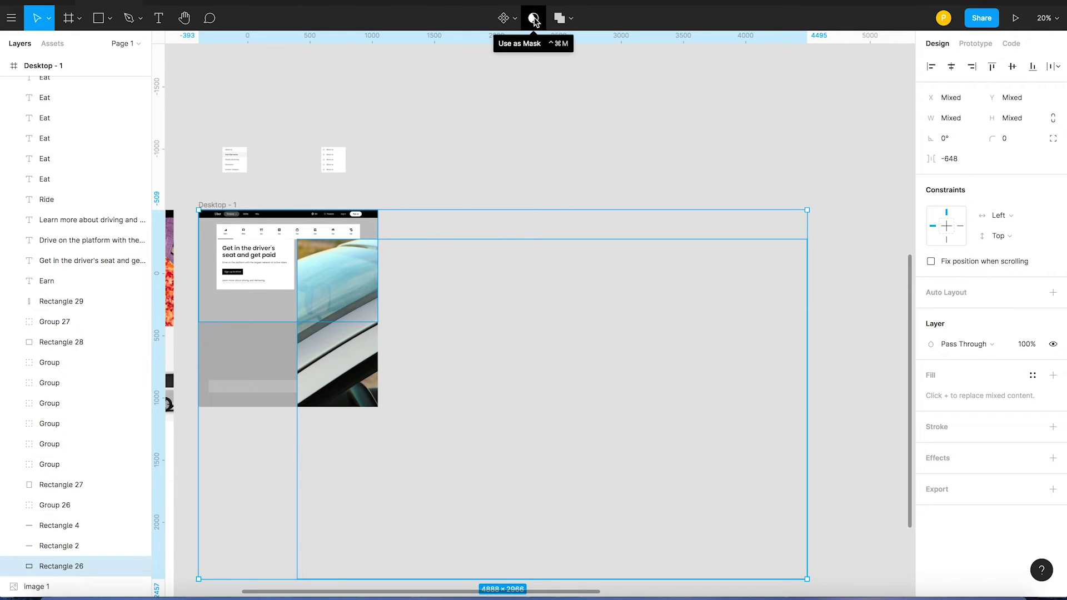
click(534, 19)
click(434, 227)
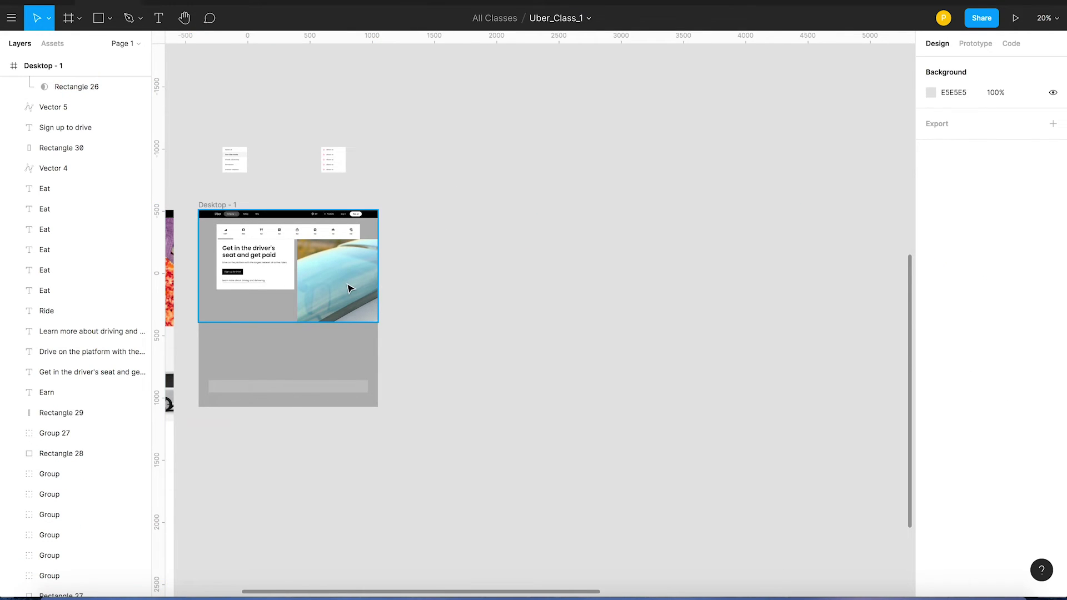
- Scale the masked driver photo down to about 1707 × 1138 and position it to cover the hero area
double_click(346, 283)
scroll(461, 277, left, 2)
drag(456, 285, 343, 227)
drag(280, 183, 323, 230)
drag(566, 197, 493, 246)
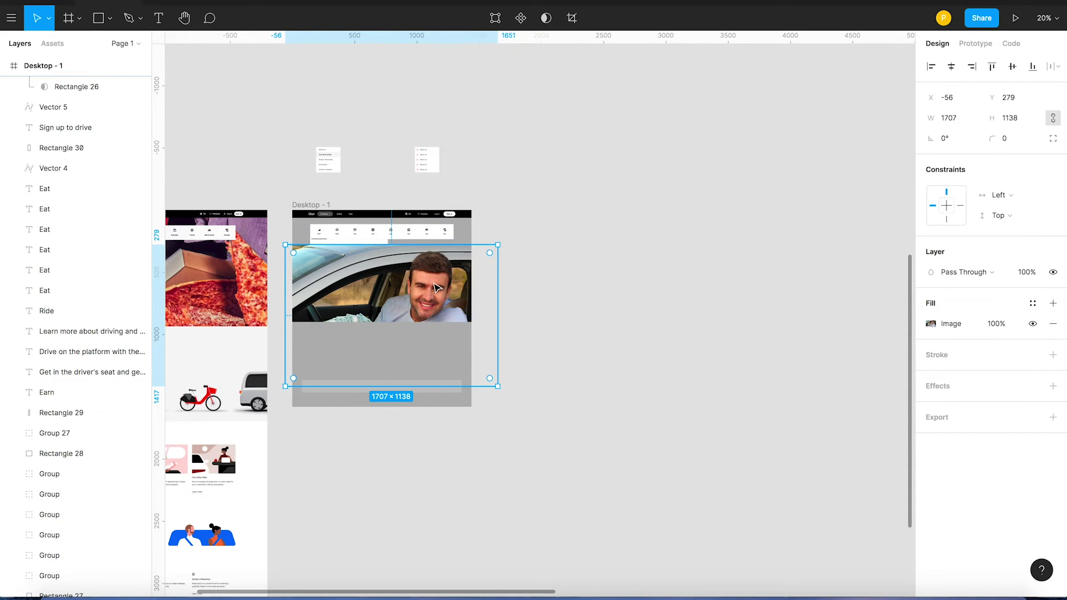
drag(437, 287, 437, 252)
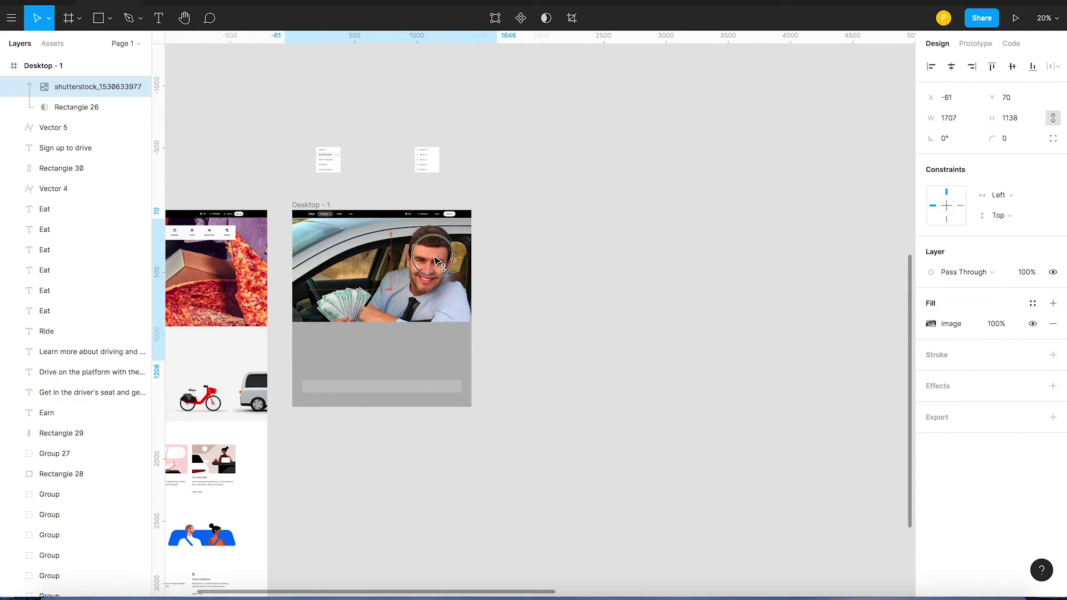
- Send the driver photo's mask group to the back of the Desktop - 1 frame, behind the navigation bar and card
click(525, 255)
key(z)
drag(431, 313, 534, 353)
key(v)
click(617, 289)
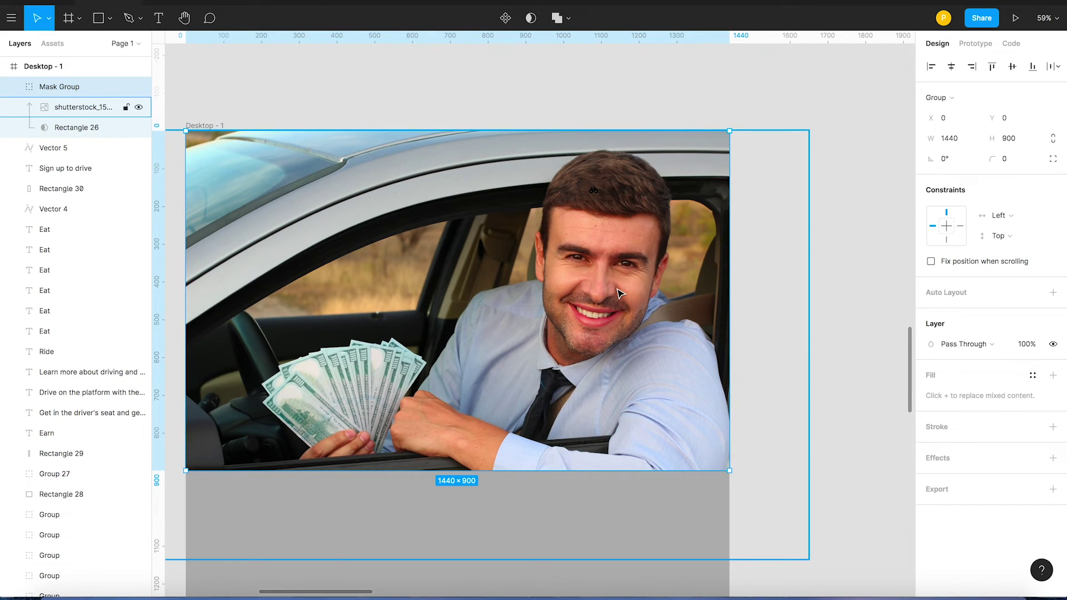
key(alt)
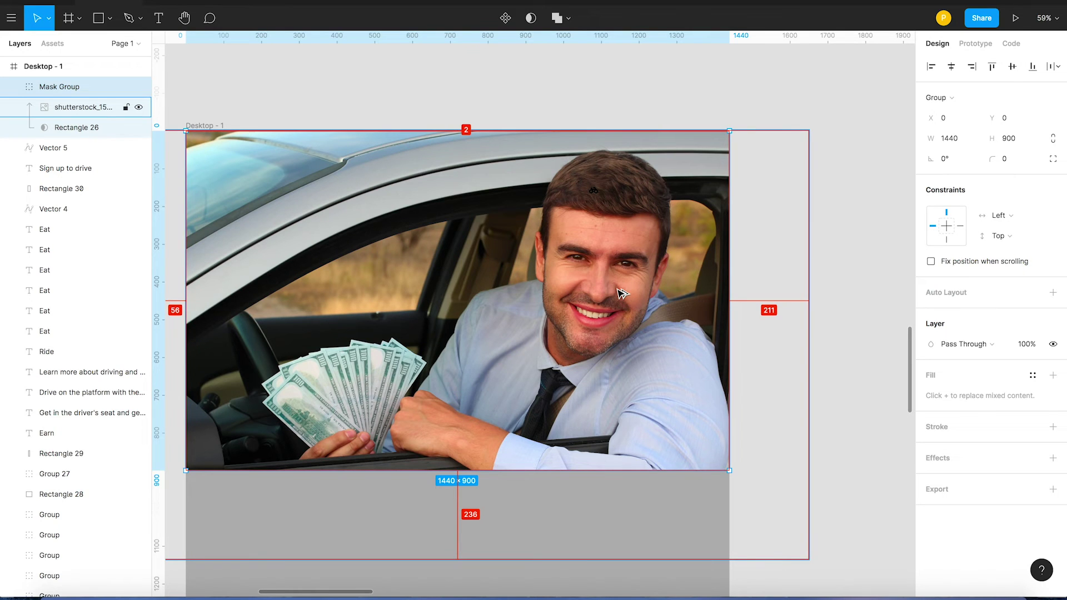
key(alt+super+bracketleft)
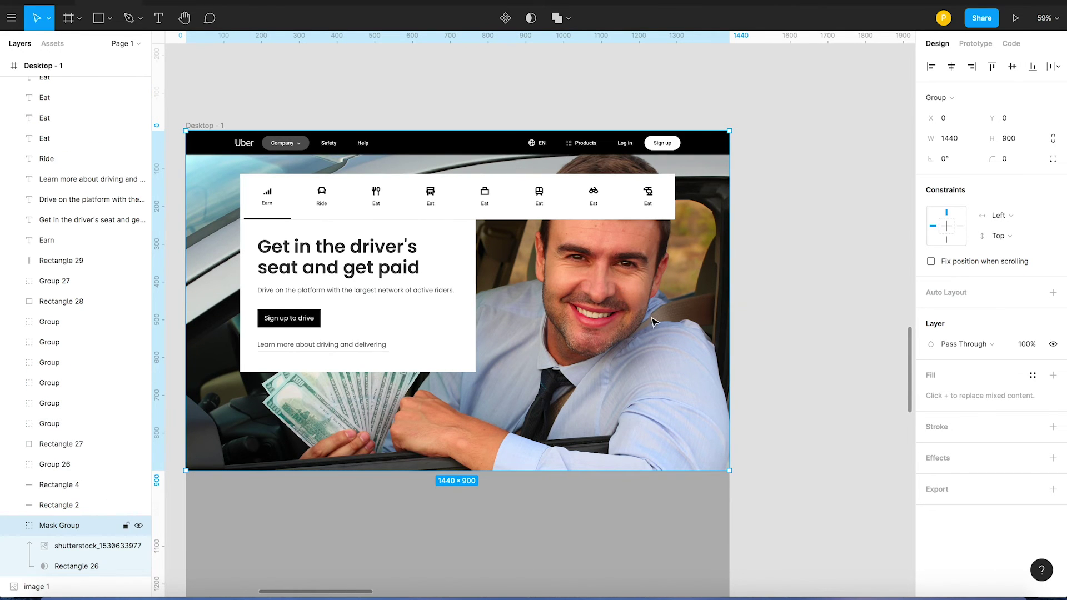
- Examine how the driver photo sits behind the tab bar and card, comparing the hero with the reference page
click(781, 275)
scroll(722, 278, down, 5)
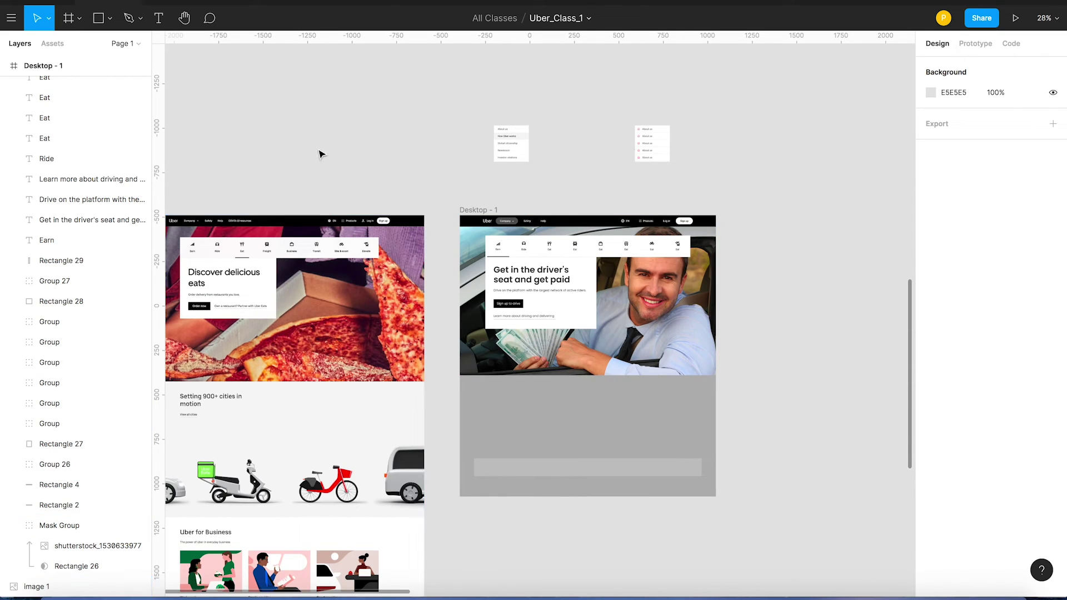
key(super+Tab)
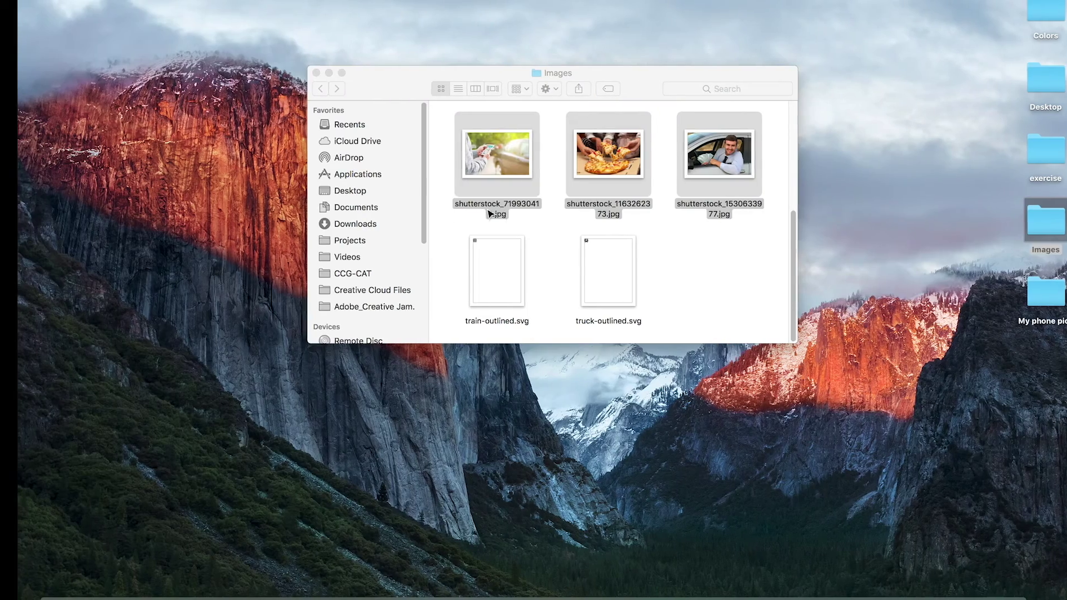
key(super+Tab)
key(z)
drag(439, 181, 739, 406)
key(v)
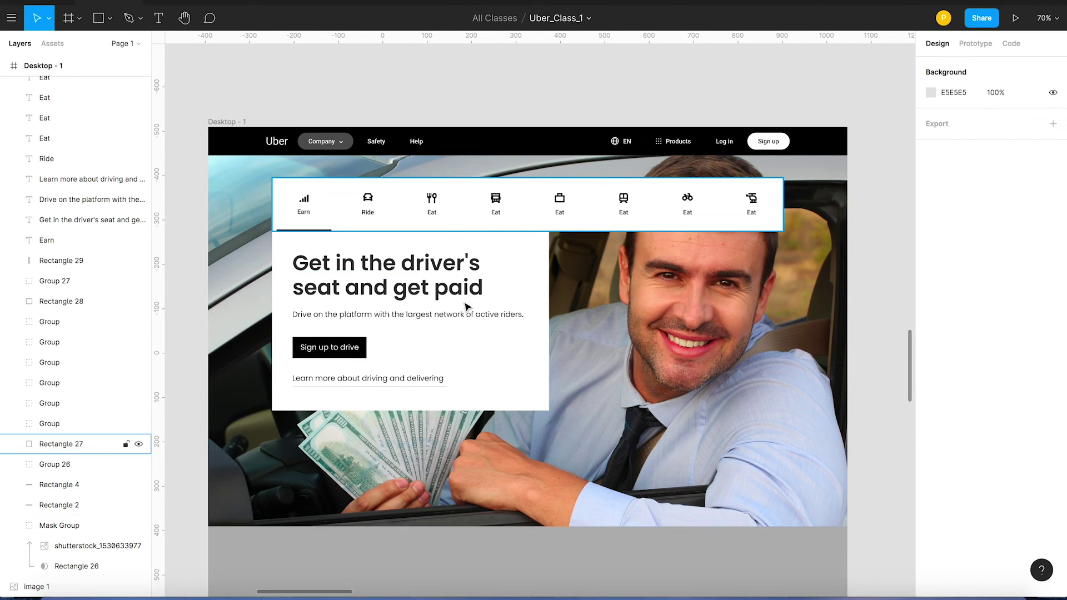
click(712, 352)
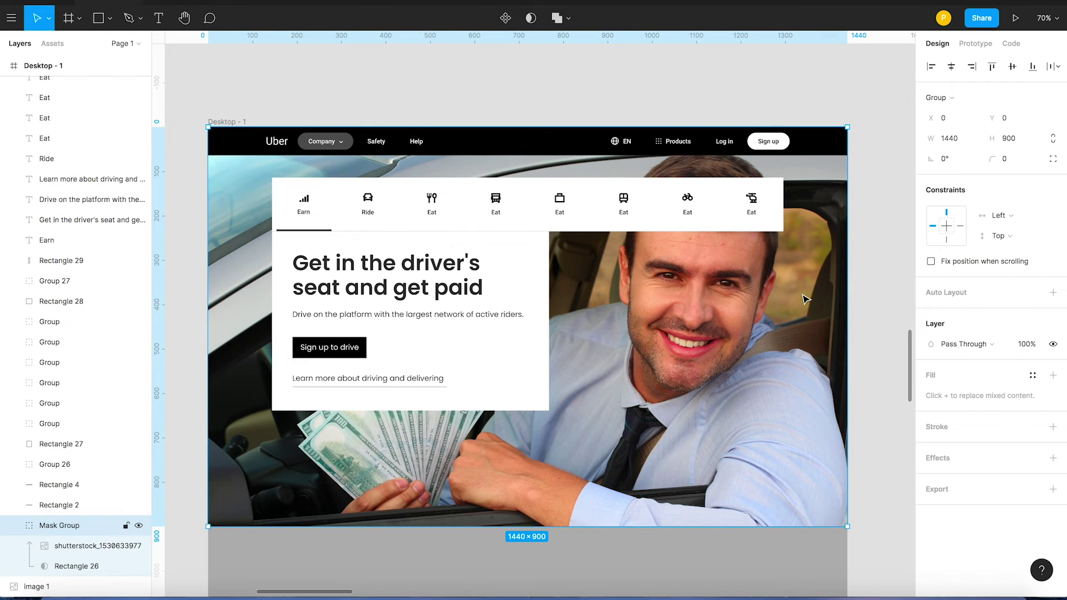
click(878, 230)
double_click(758, 307)
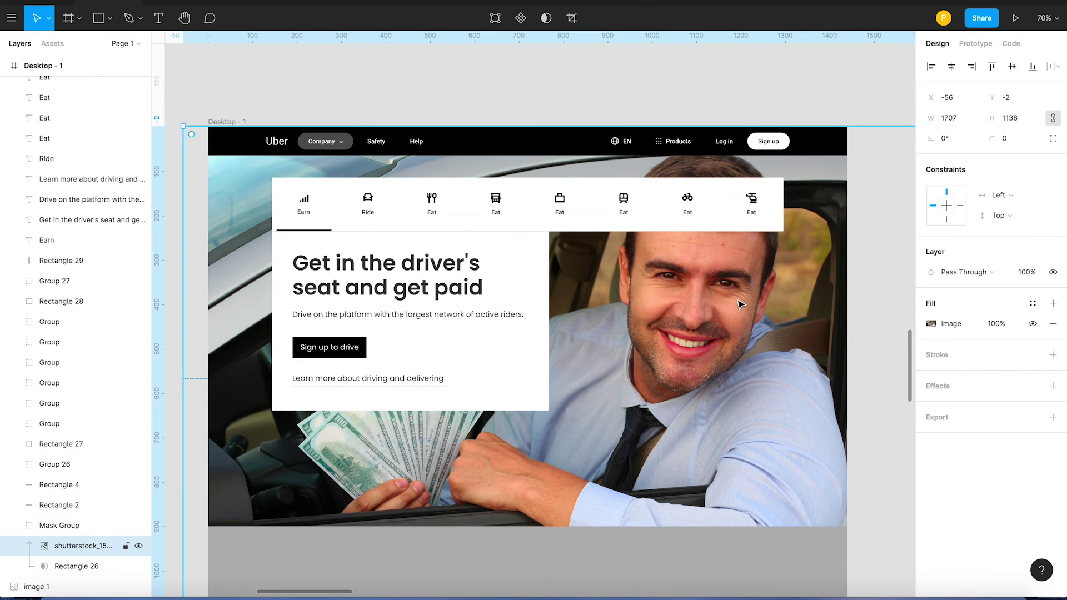
scroll(728, 321, down, 5)
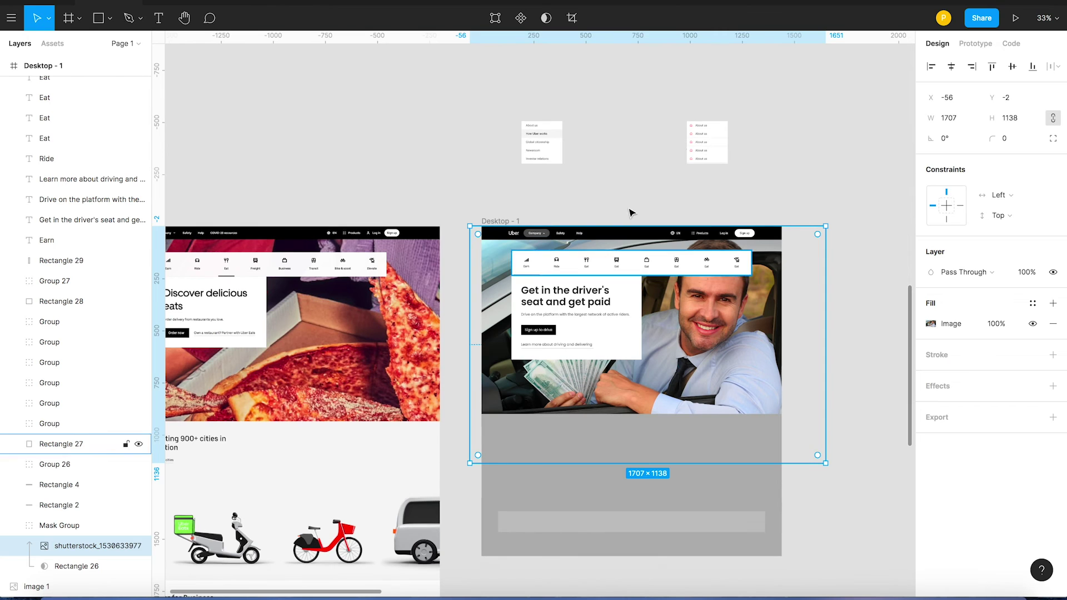
- Try repositioning the driver photo inside its mask and undo the moves
double_click(716, 349)
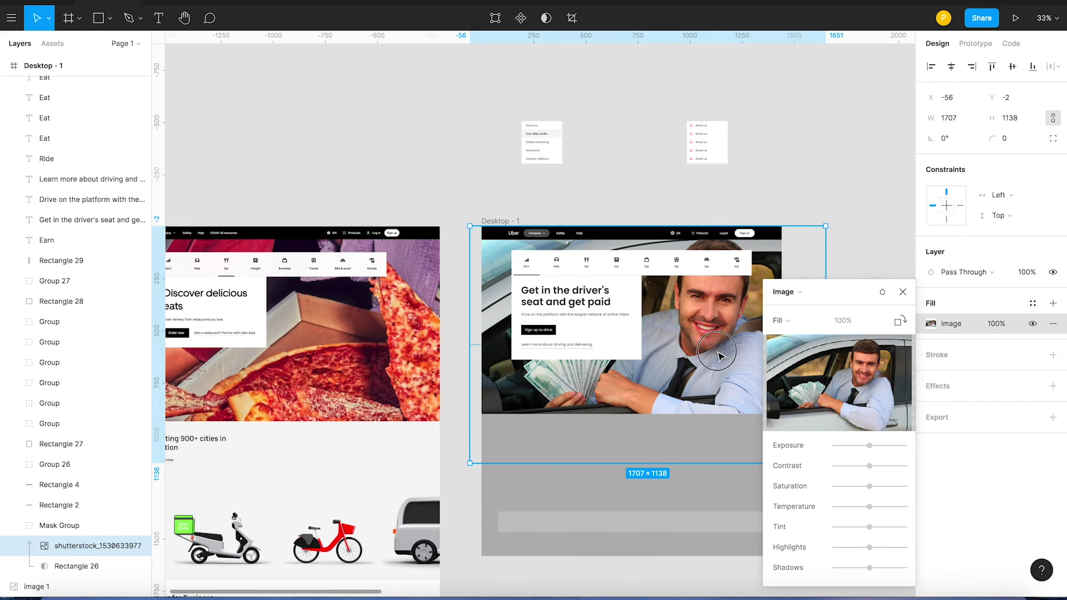
drag(717, 351, 736, 389)
key(super+z)
mouse_move(688, 349)
mouse_down()
mouse_move(689, 364)
mouse_move(689, 344)
mouse_up()
key(super+z)
key(super+z)
- Scale the driver photo to about 1604 × 1069 and lower it inside the mask to Y 51
scroll(657, 349, right, 4)
scroll(657, 349, down, 1)
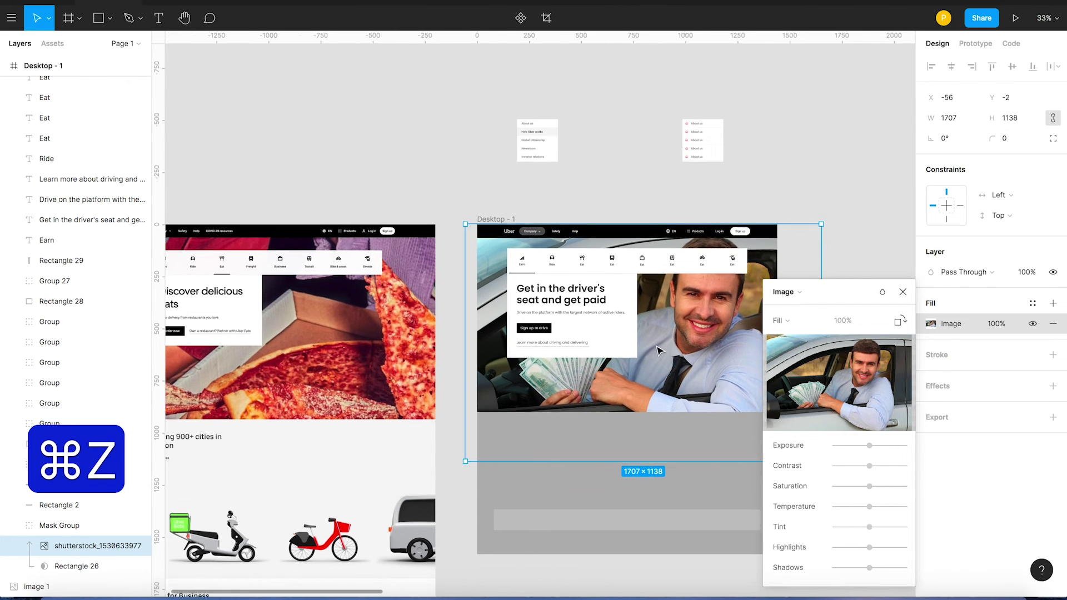
drag(716, 433, 692, 417)
drag(644, 347, 644, 357)
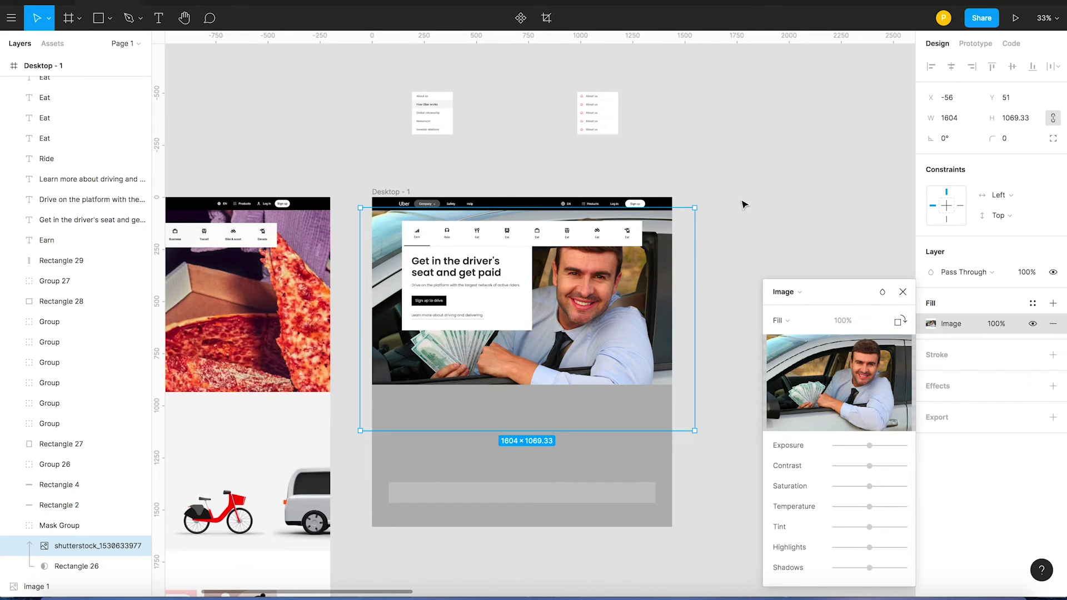
- Raise the driver photo's contrast slightly and close its image adjustments
key(Escape)
double_click(639, 281)
drag(888, 469, 892, 469)
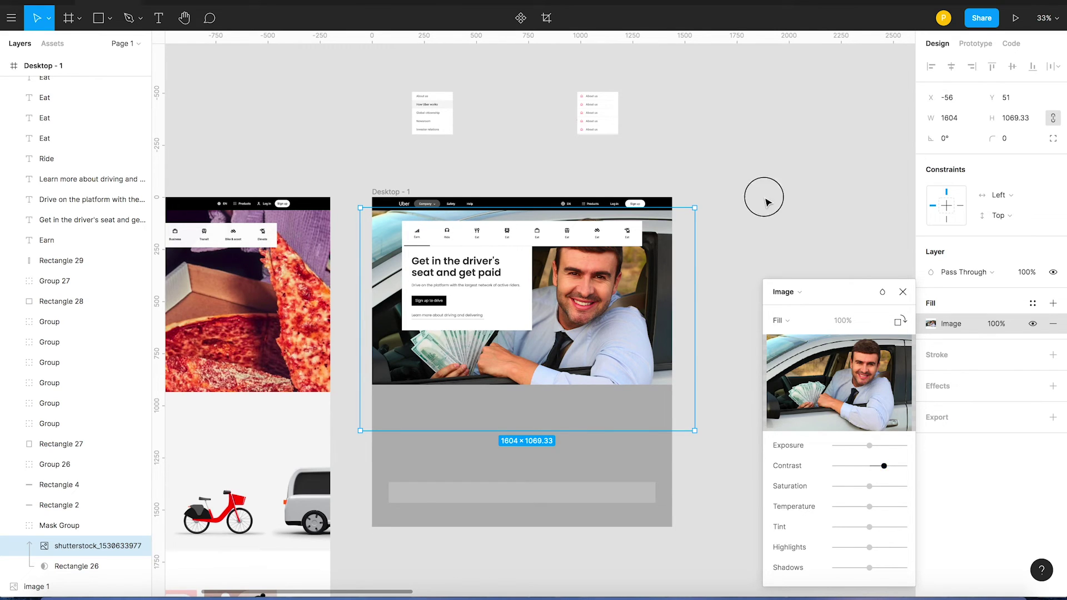
click(96, 21)
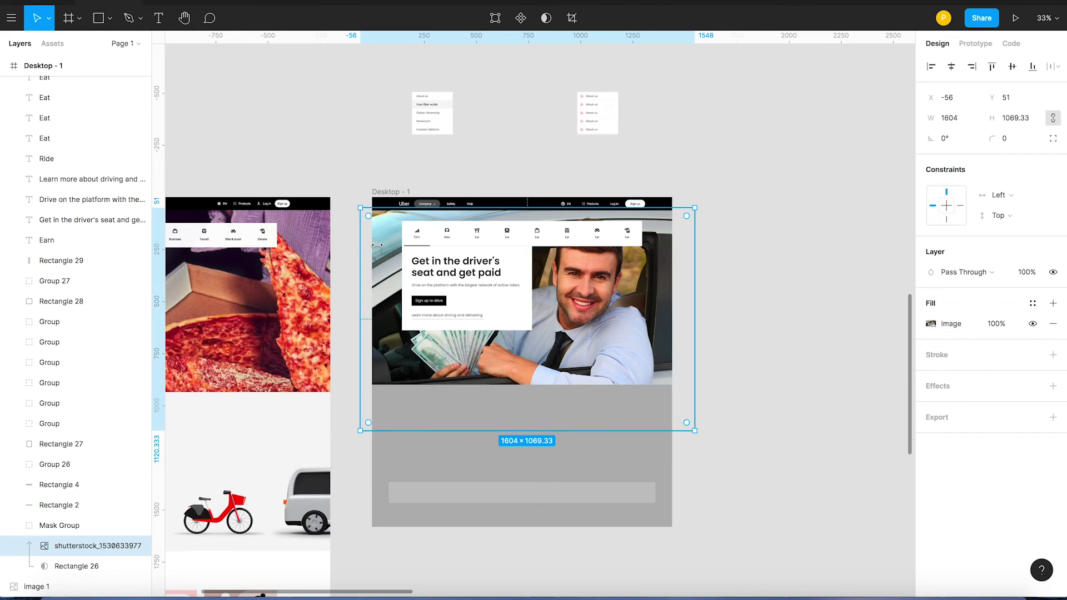
click(791, 258)
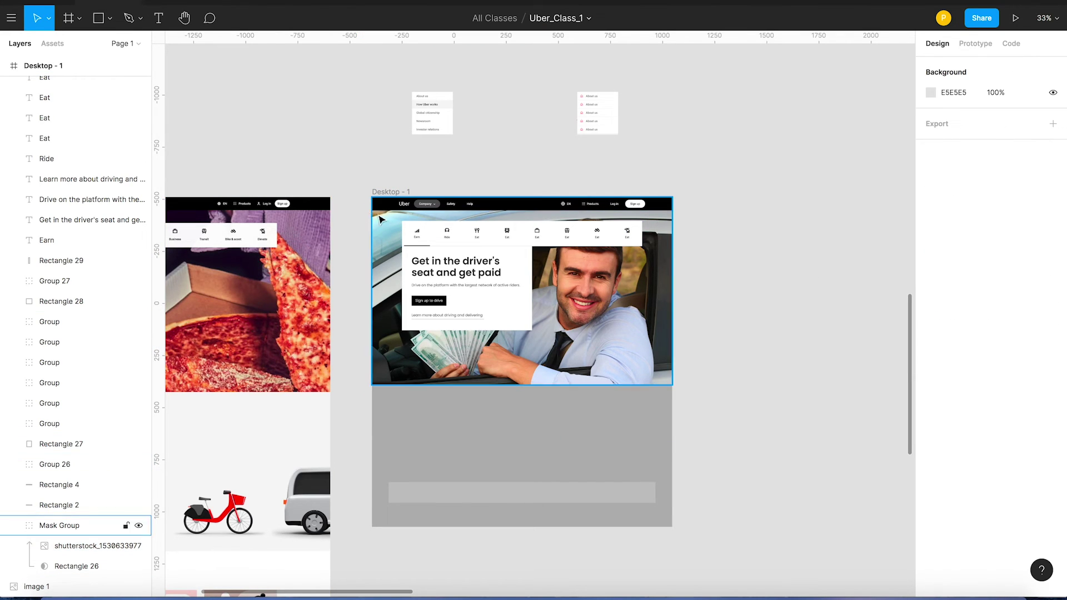
- Draw a 1440 × 849 rectangle over the hero photo below the navigation bar and fill it with black 000000
click(100, 21)
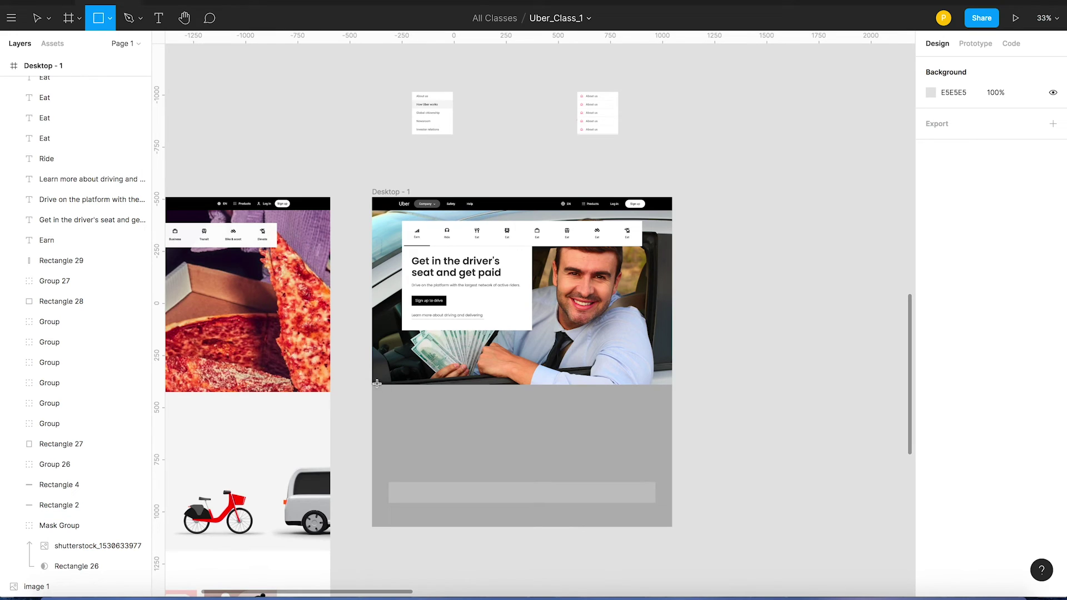
drag(371, 385, 670, 210)
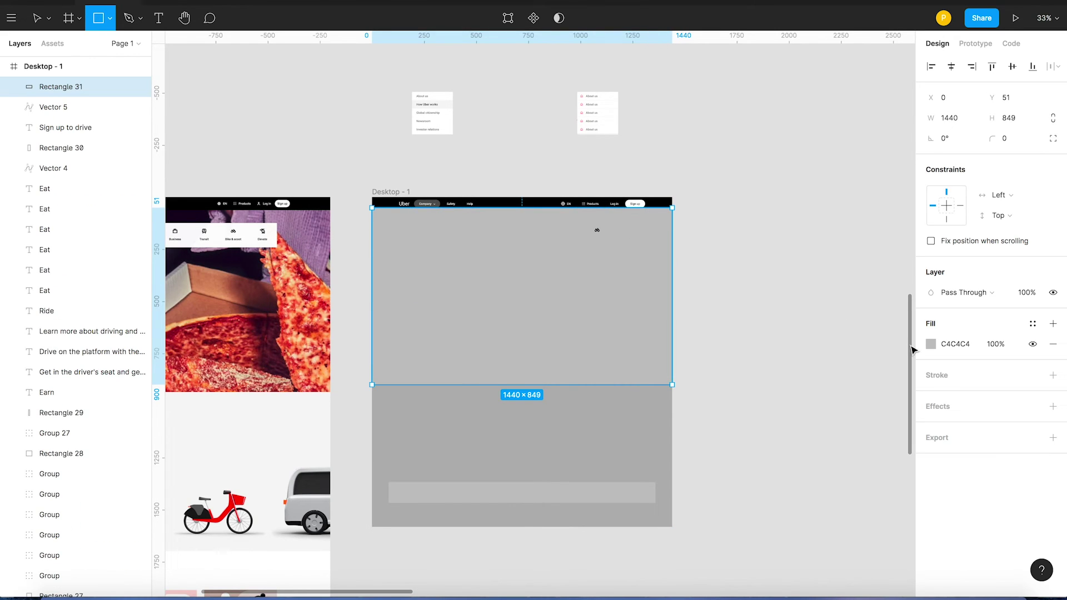
click(932, 344)
click(915, 428)
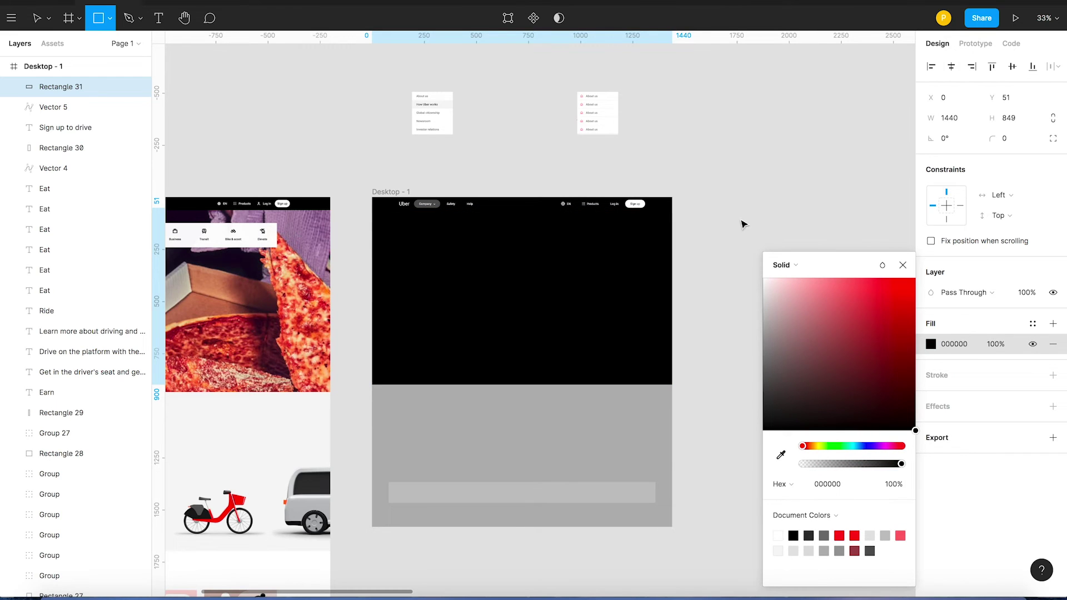
click(687, 153)
key(super+z)
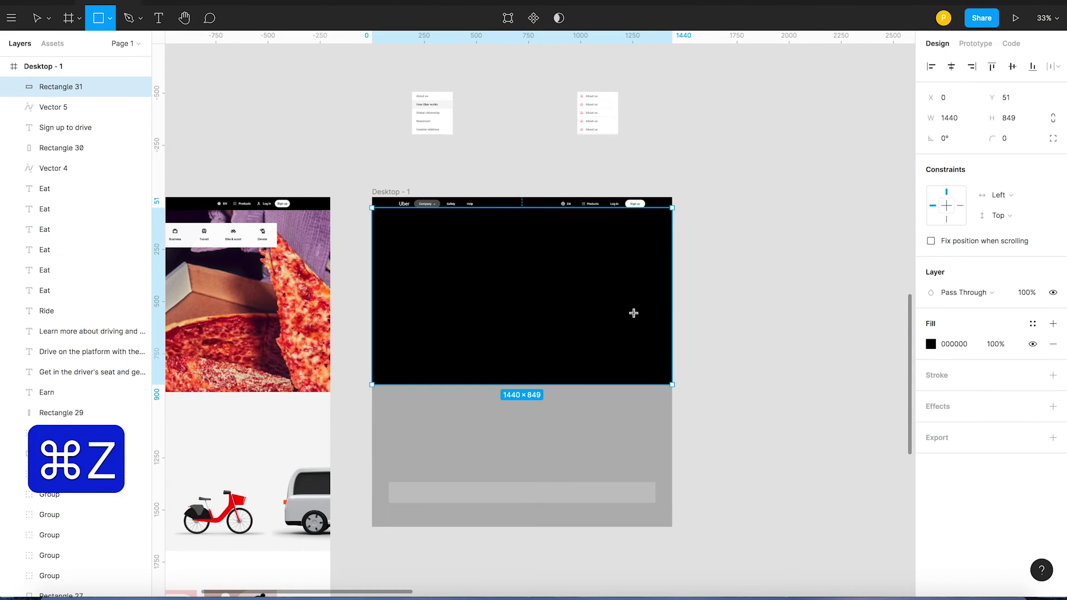
- Set the black overlay rectangle's fill opacity to 30%
key(v)
click(994, 343)
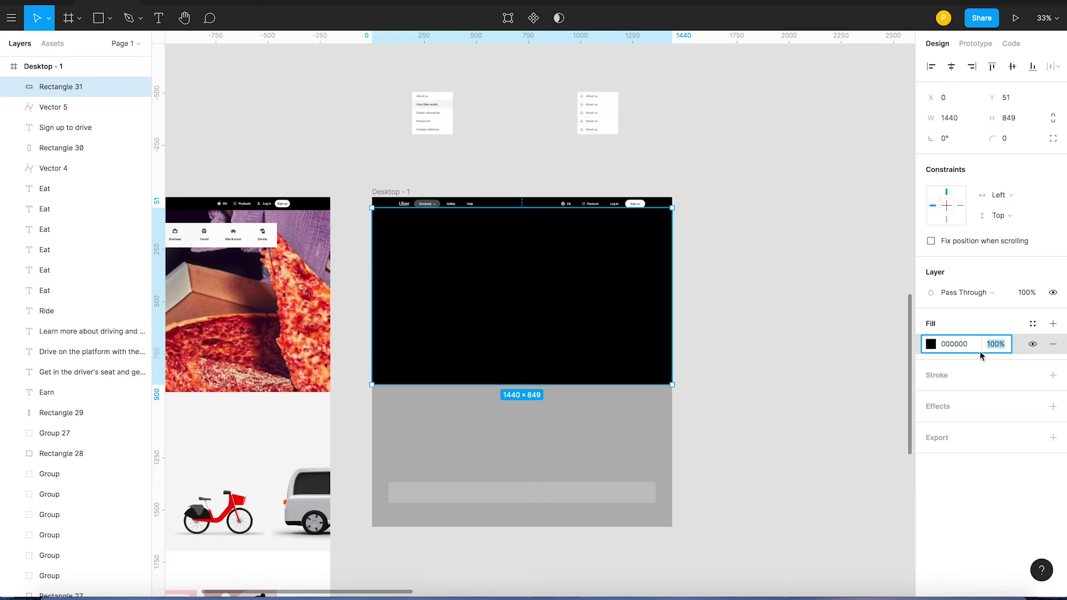
text(30)
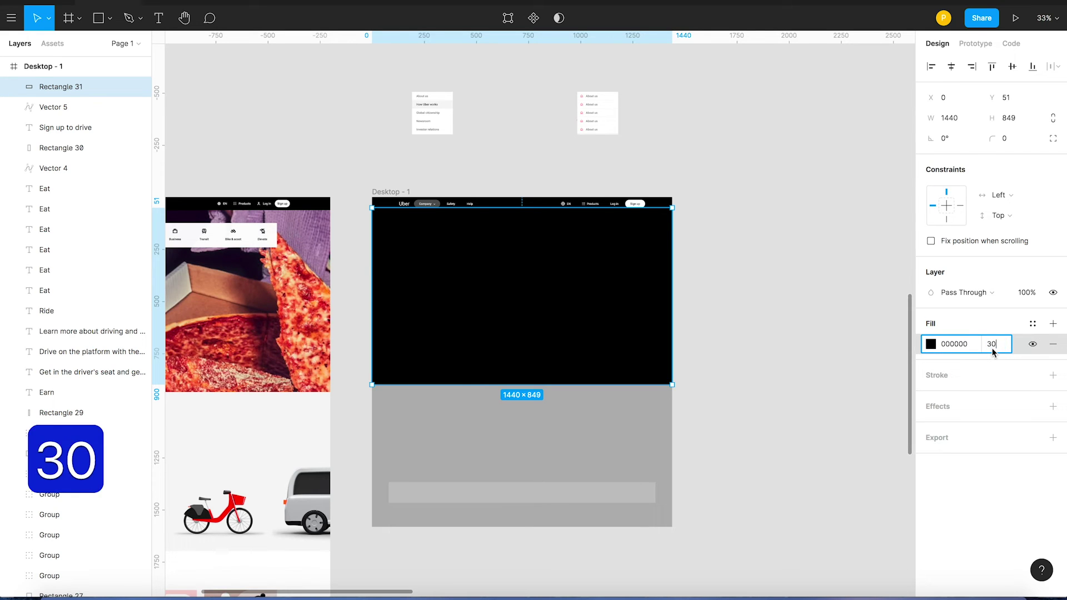
key(Return)
- Undo the overlay rectangle's accidental move and send it to the back of the frame
drag(599, 304, 605, 378)
key(super+z)
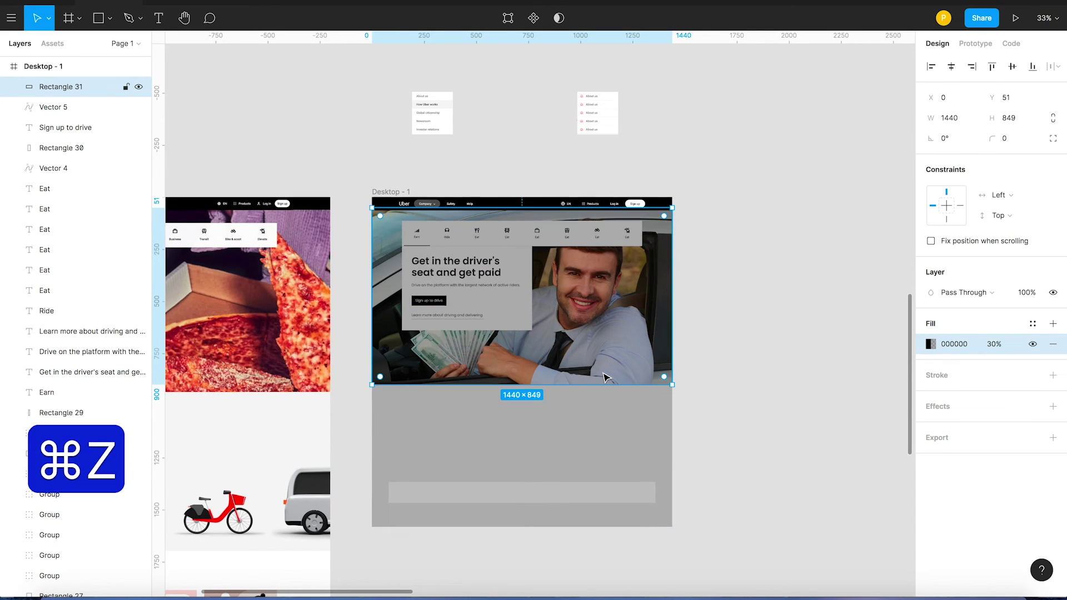
key(alt+super+bracketleft)
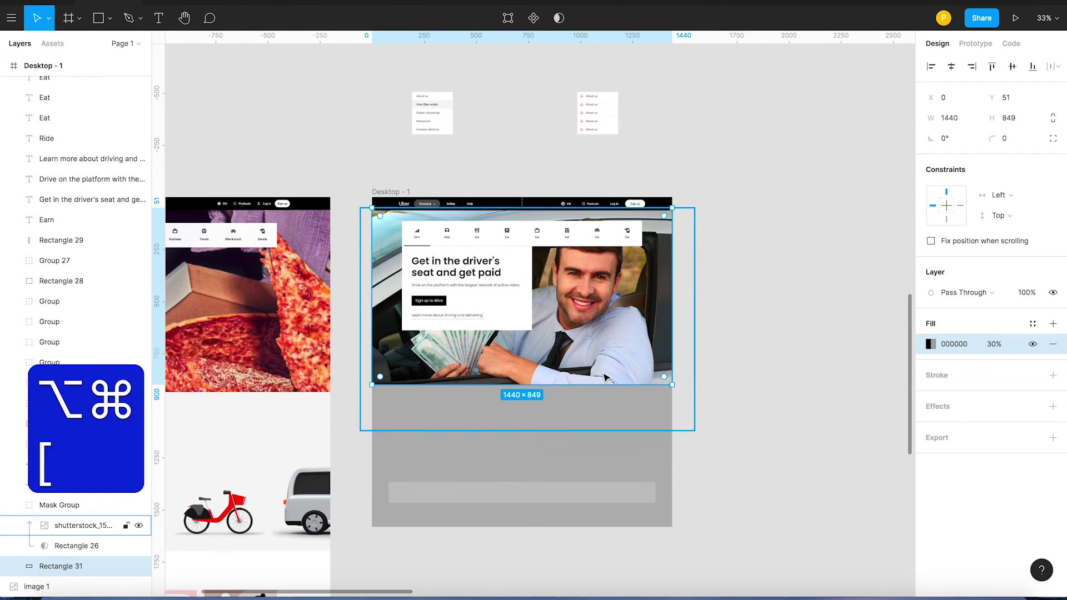
- Bring the black overlay rectangle forward above the masked driver photo and set its fill's blend mode to Multiply
key(super+bracketright)
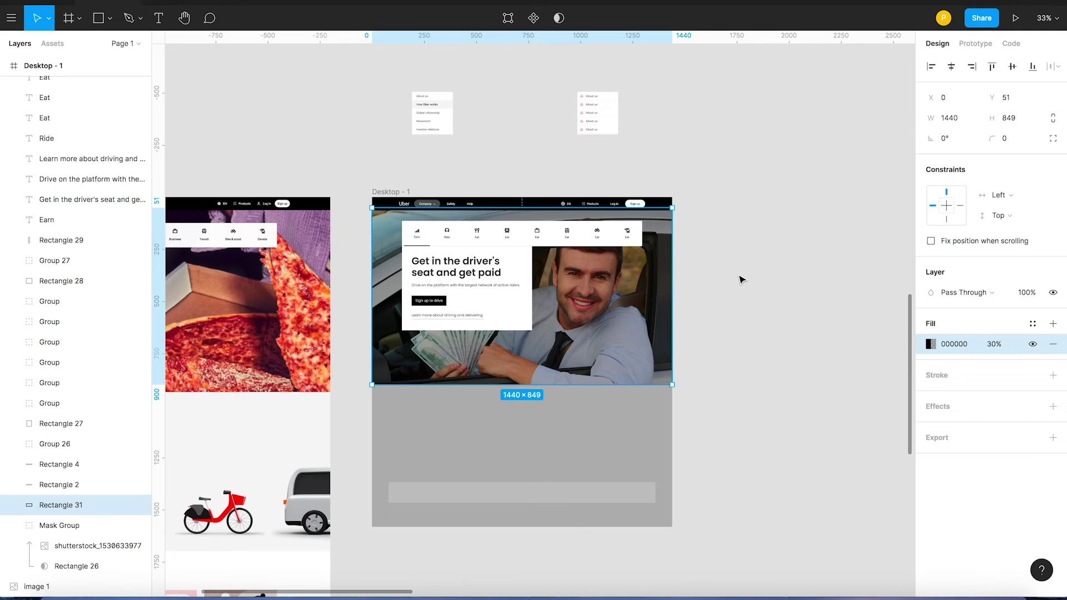
click(930, 345)
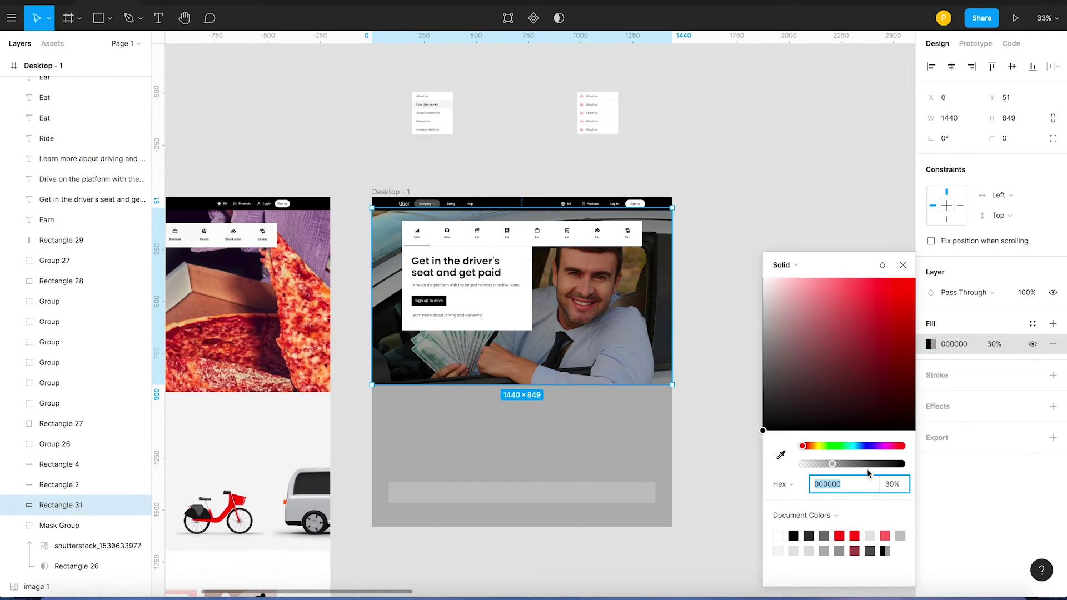
click(881, 265)
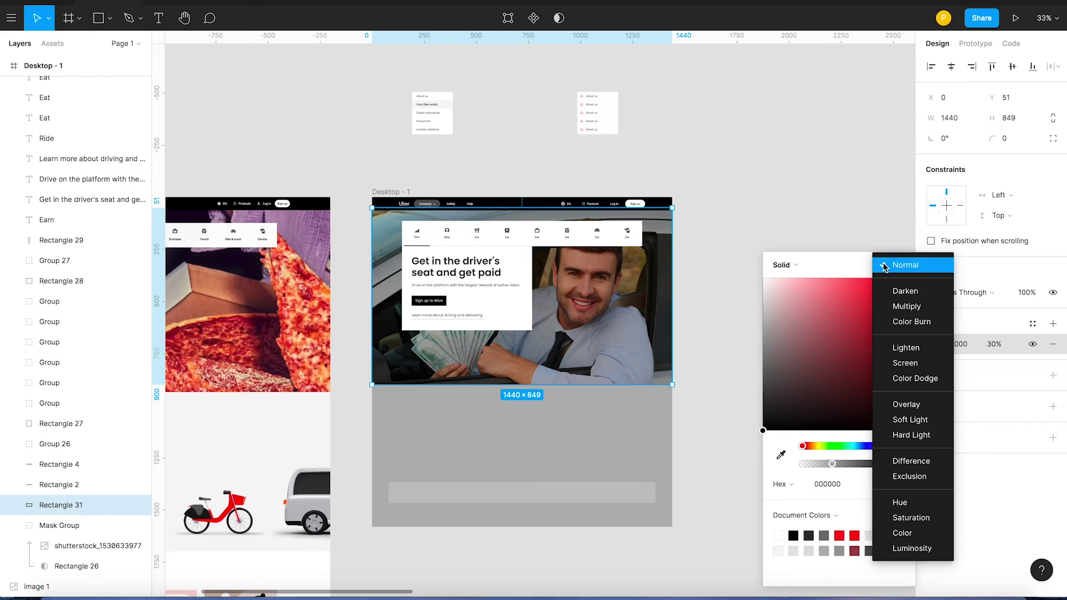
click(882, 308)
click(726, 270)
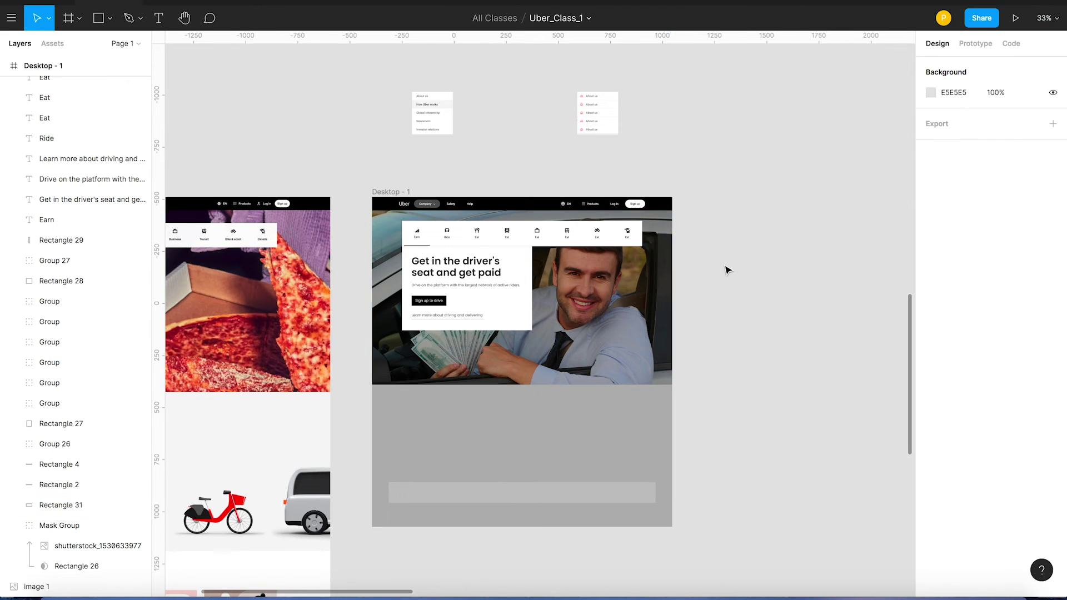
- Examine the darkened hero section, its tab bar, sign-up card and driver photo at closer range
key(z)
drag(324, 176, 604, 416)
key(v)
click(796, 272)
key(space)
drag(723, 338, 867, 291)
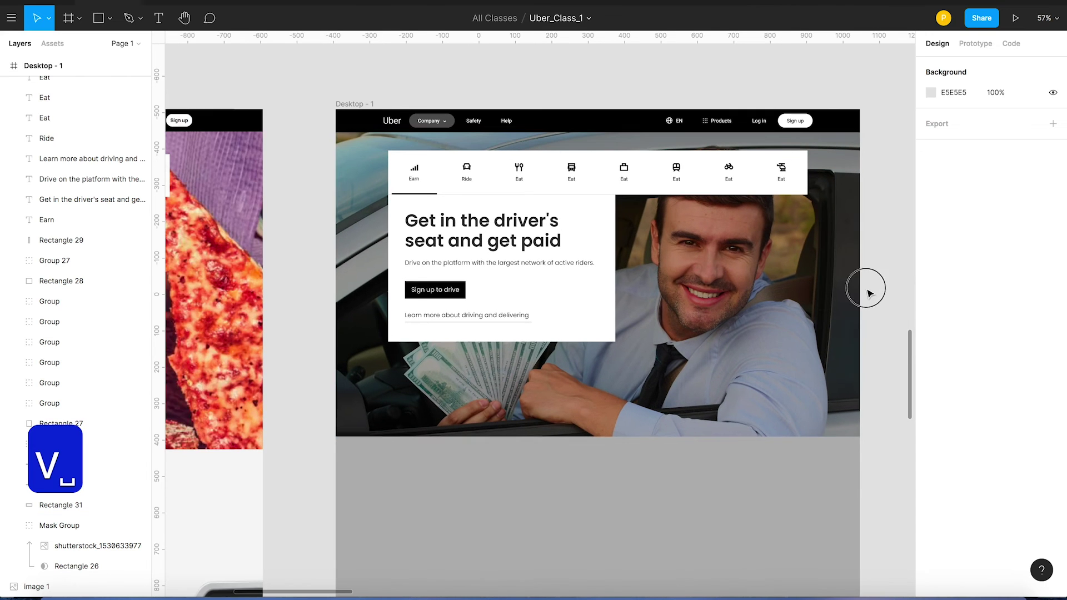
key(space)
drag(670, 316, 601, 356)
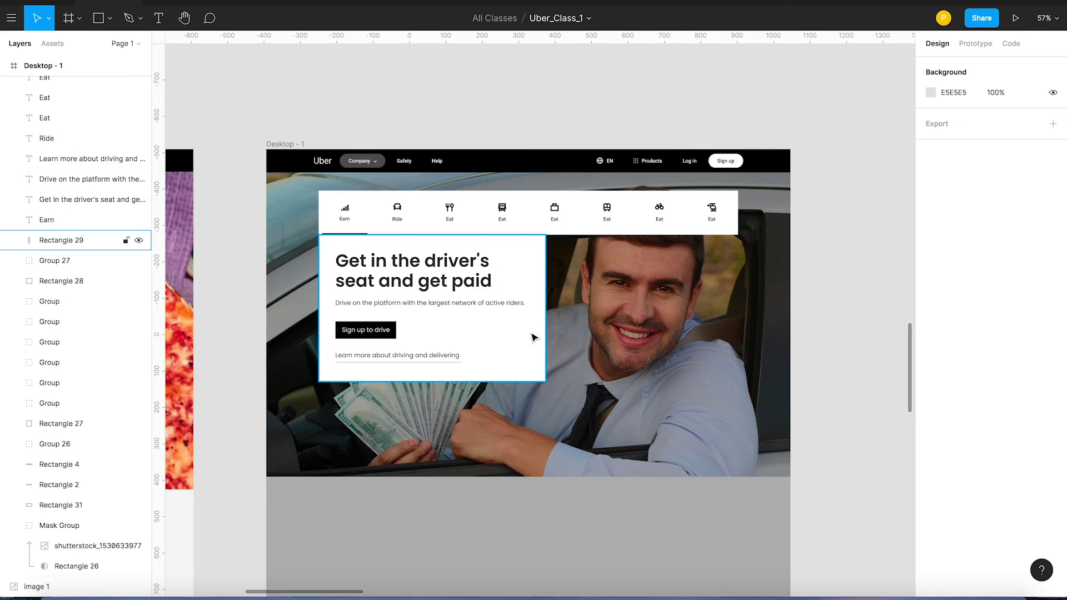
scroll(432, 322, up, 5)
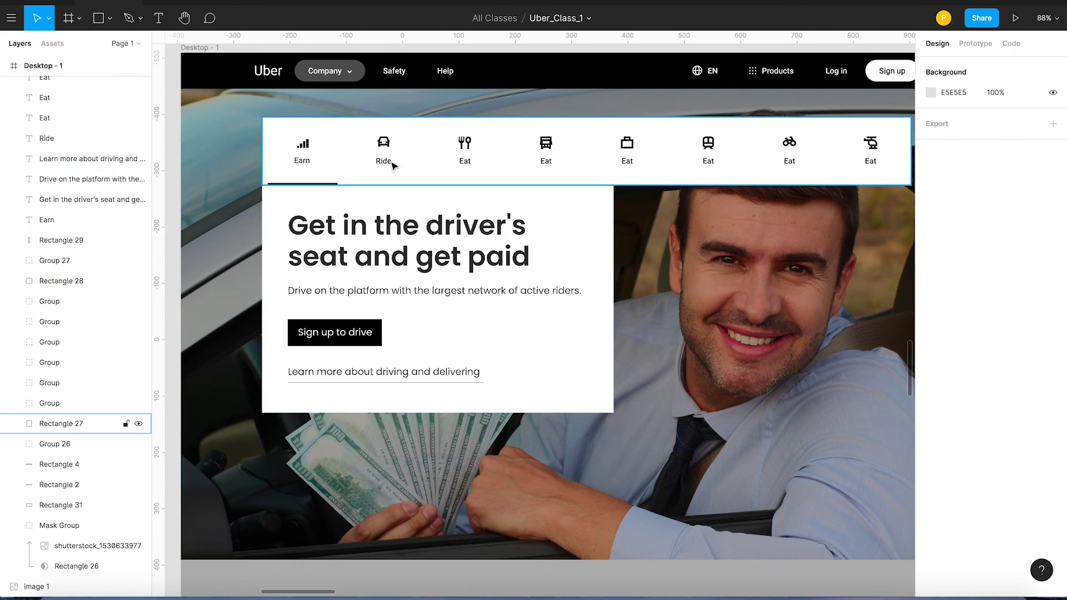
scroll(676, 310, down, 5)
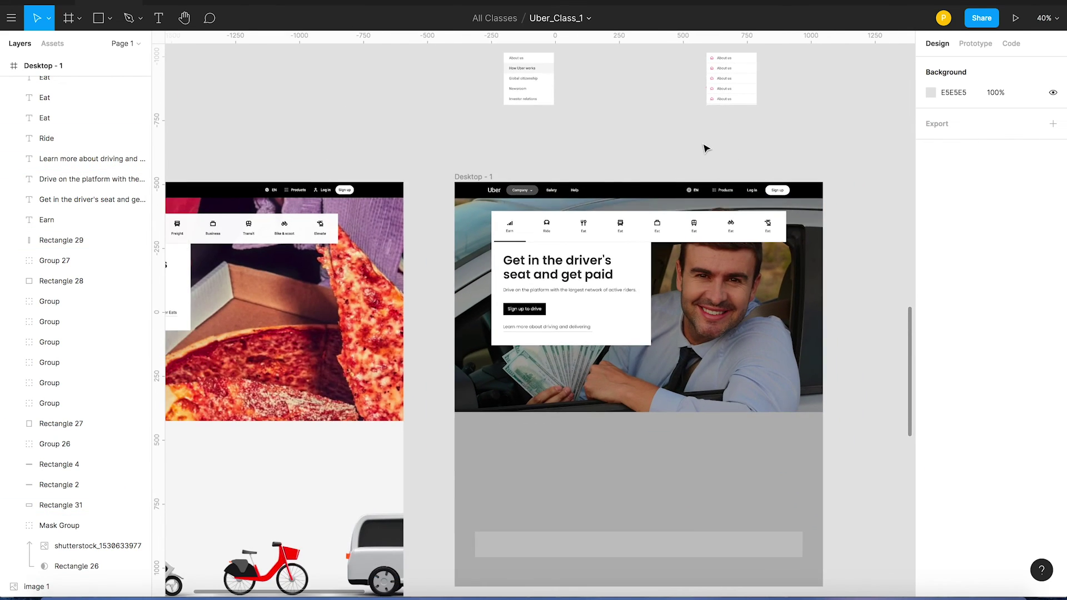
- Move the large phone photo from above the pizza photo to below it on the canvas
drag(705, 148, 536, 178)
scroll(619, 197, down, 10)
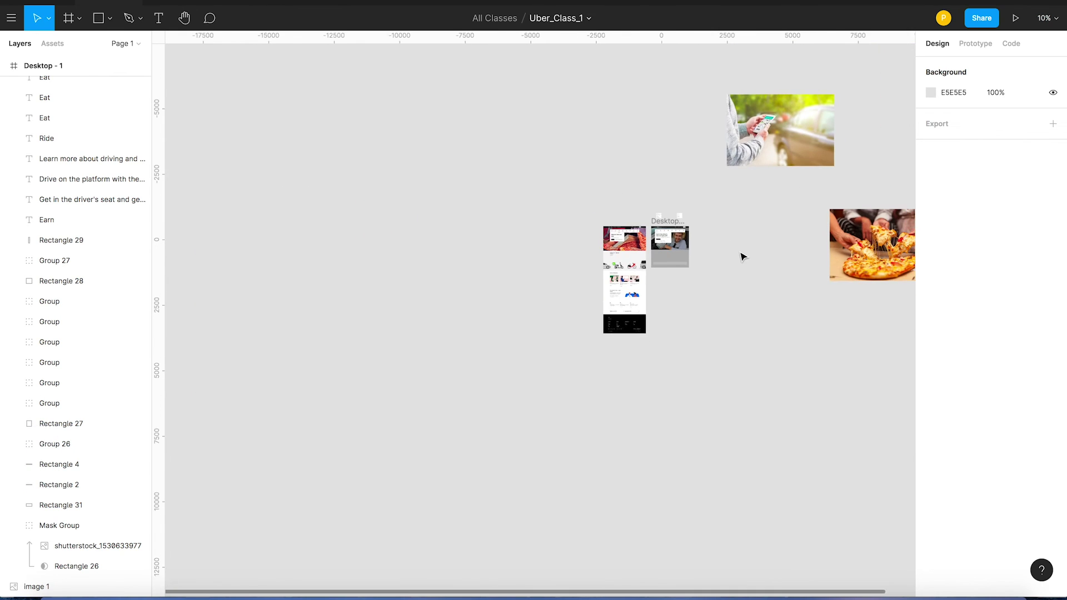
drag(648, 124, 710, 357)
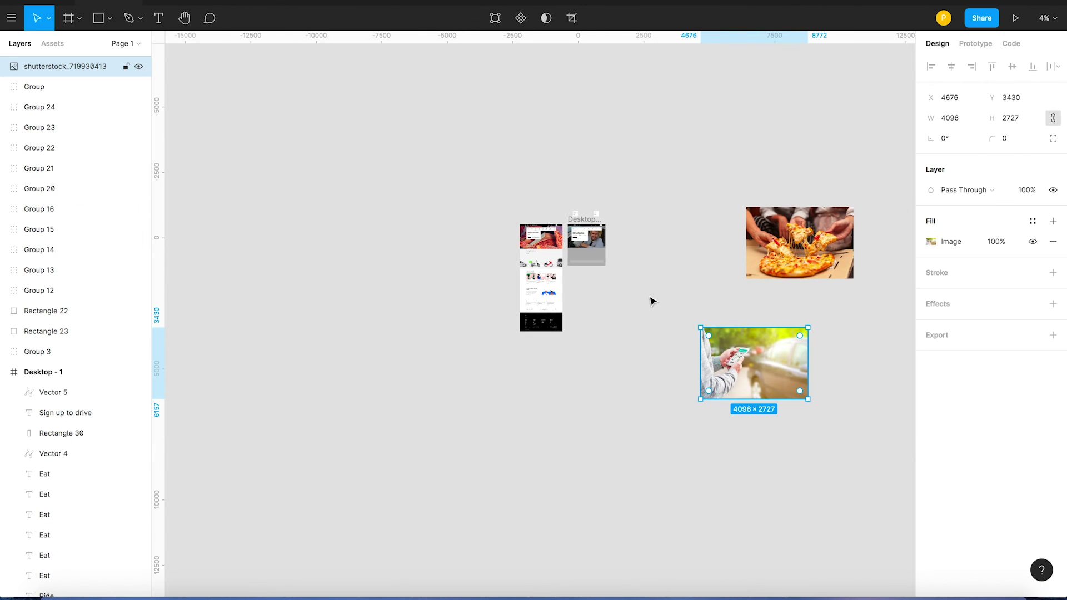
- Duplicate the Desktop - 1 frame and place the copy beside the original, aligned at the same height
key(z)
drag(547, 177, 808, 389)
key(v)
click(448, 165)
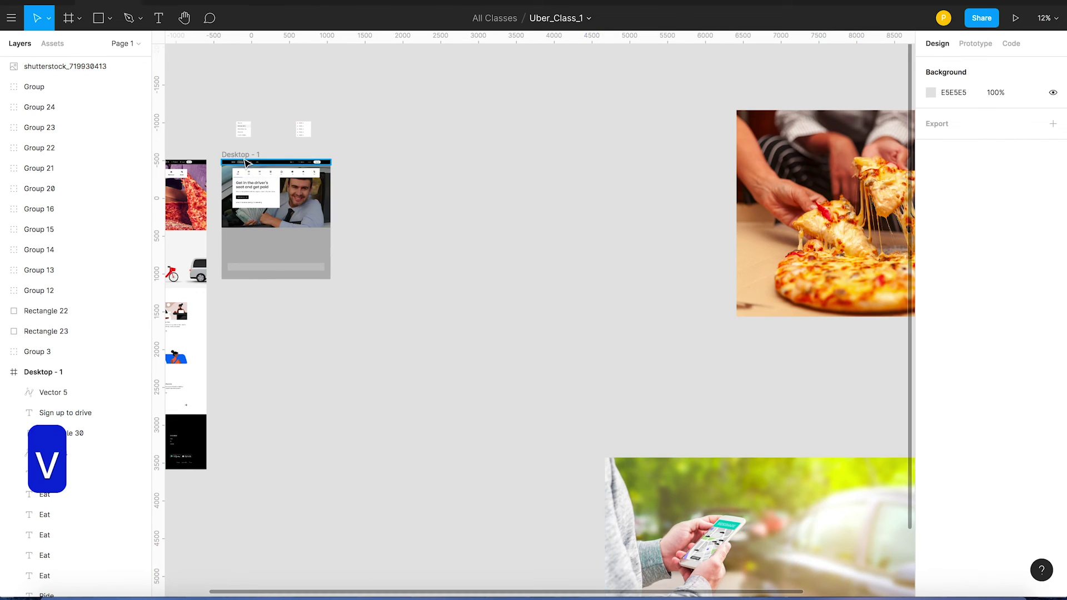
key(ctrl+d)
drag(476, 160, 391, 175)
click(498, 119)
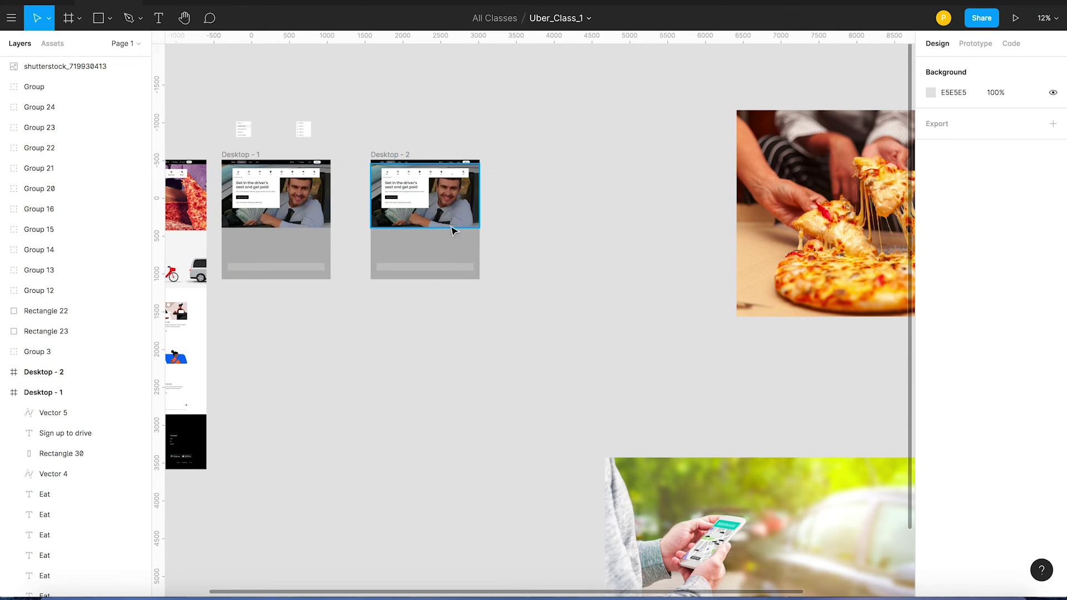
- Set the duplicated frame's height to 900
click(377, 162)
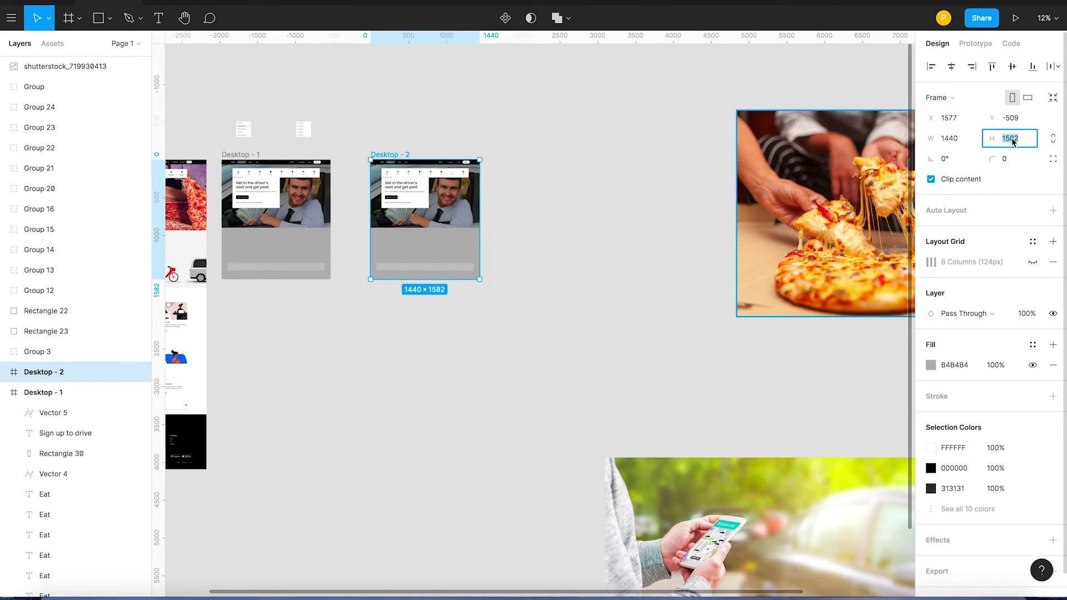
text(900)
key(Return)
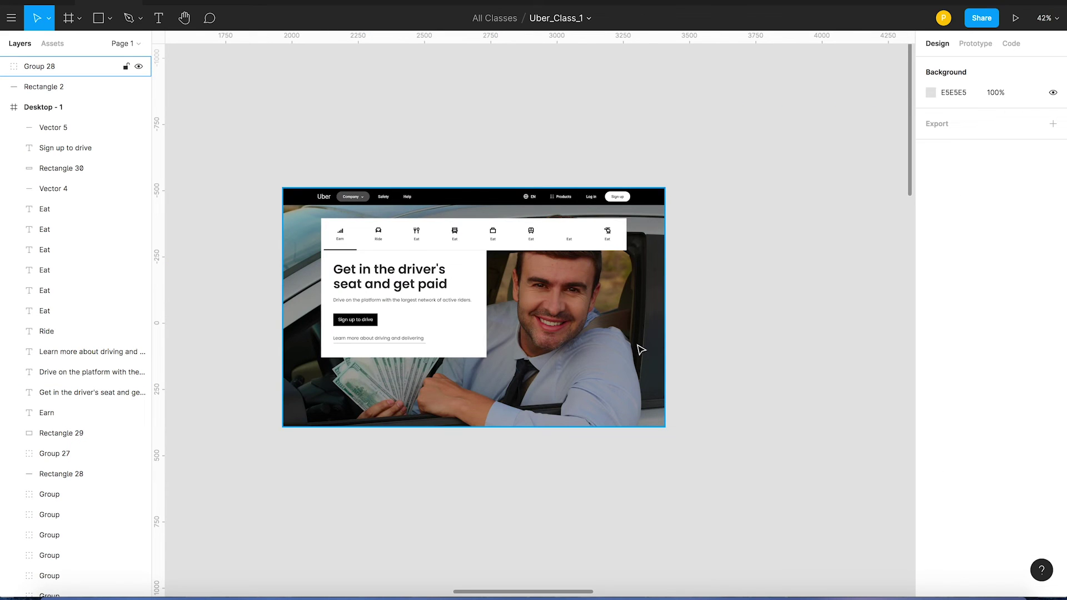
- Ungroup the copied 1440 × 900 hero section so its layers can be edited individually
scroll(637, 350, down, 5)
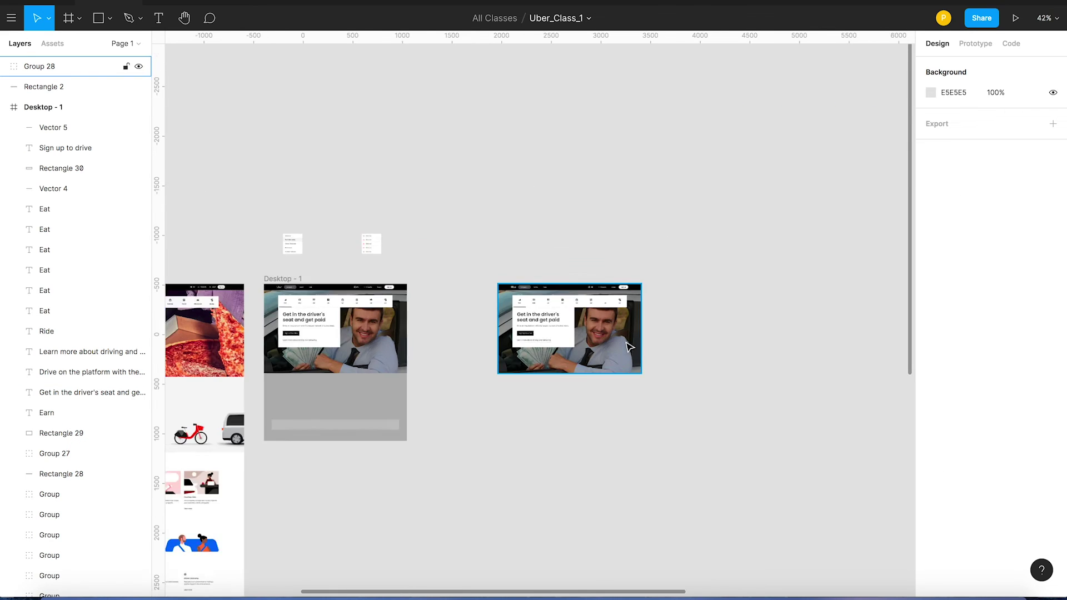
scroll(627, 376, up, 5)
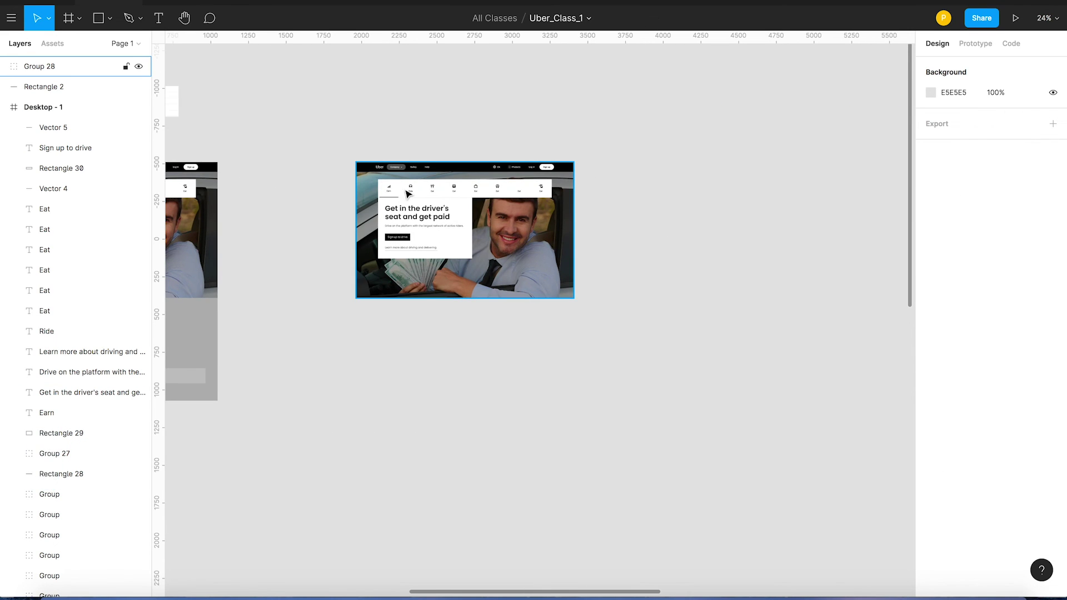
scroll(544, 261, down, 8)
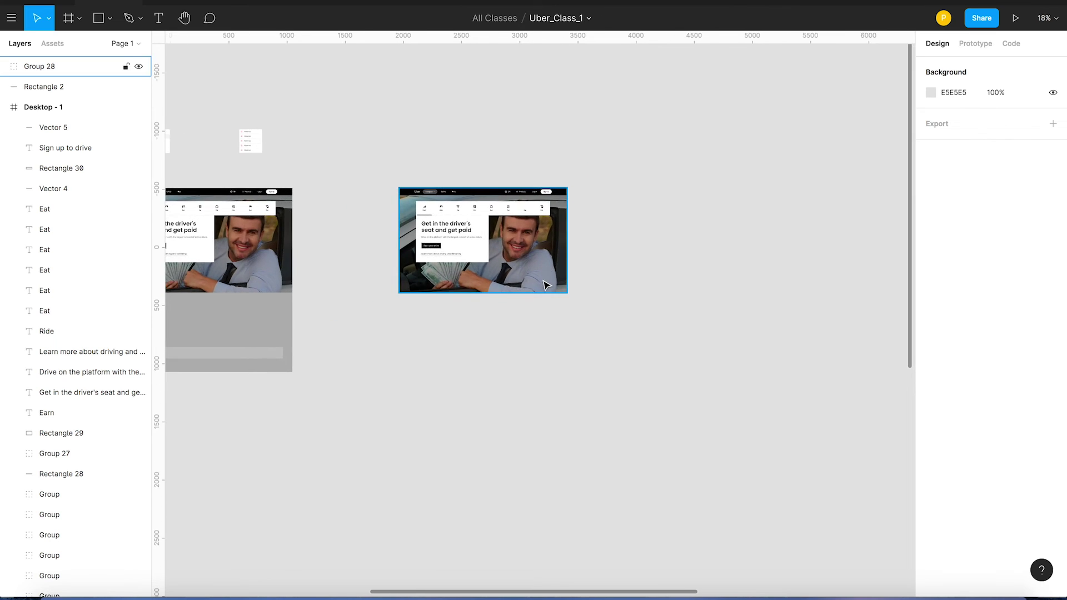
scroll(547, 276, up, 4)
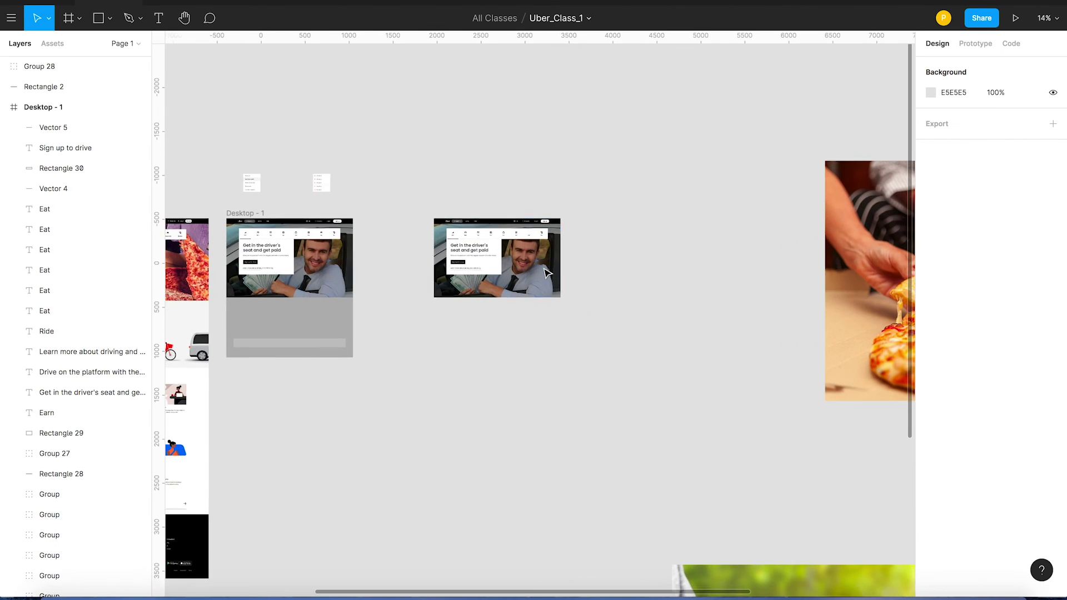
right_click(533, 266)
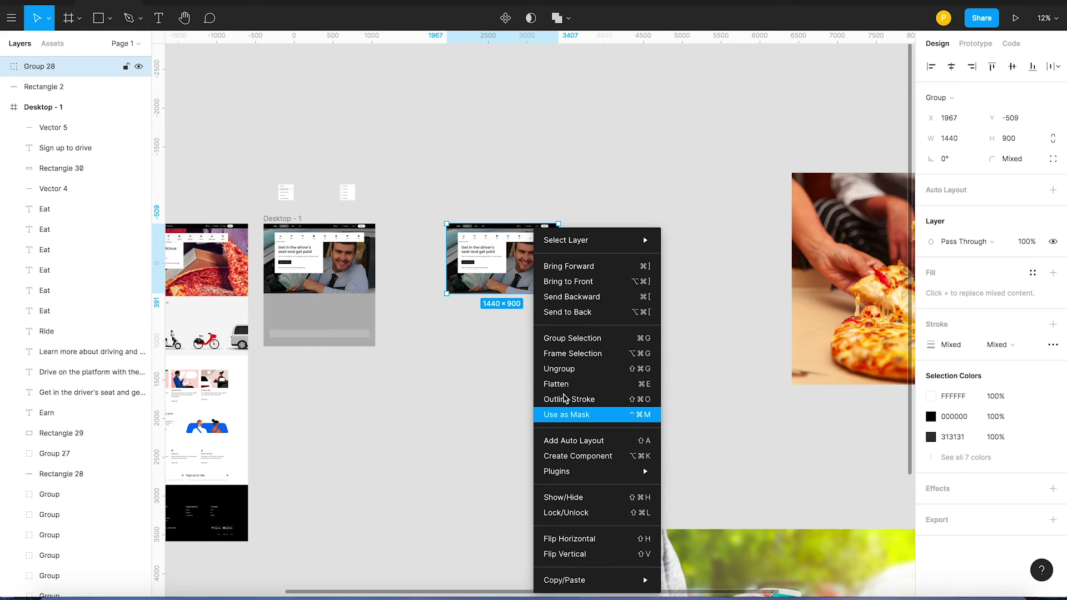
click(559, 368)
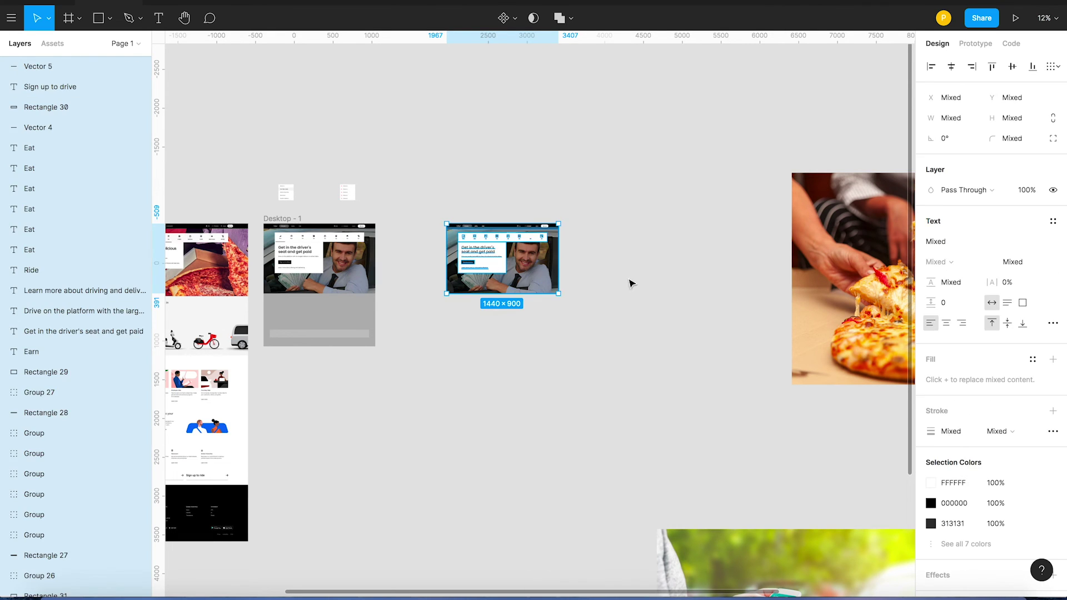
key(Escape)
- Shift the dark overlay rectangle sideways off the copied hero's photo and select the mask group beneath it
click(550, 268)
drag(547, 267, 496, 267)
click(542, 274)
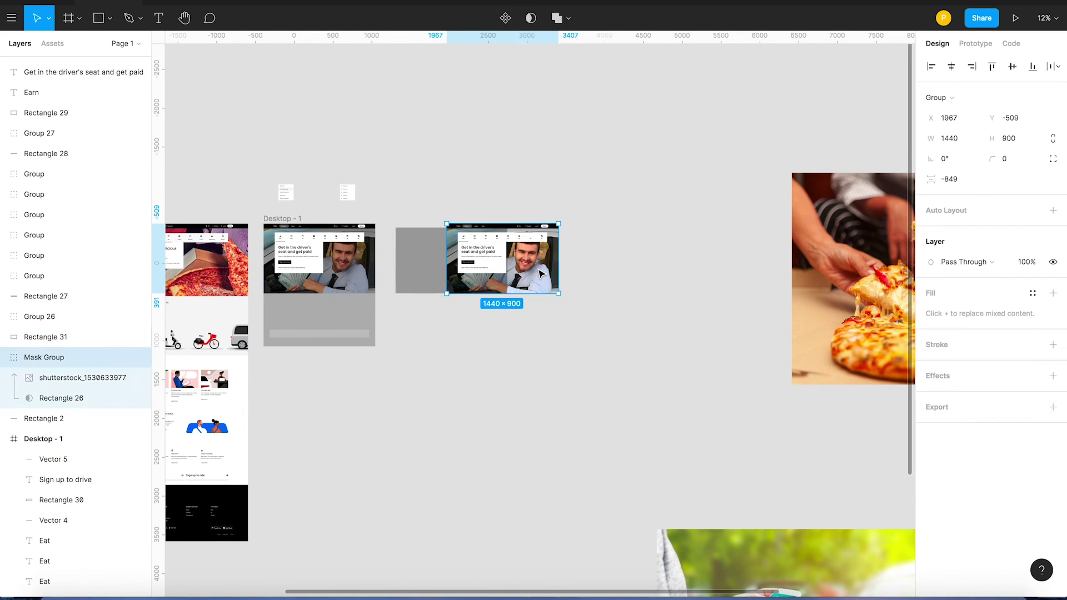
- Cut the phone photo from the canvas and paste it into the copied hero's mask group above the driver photo
scroll(572, 288, up, 3)
scroll(605, 305, down, 6)
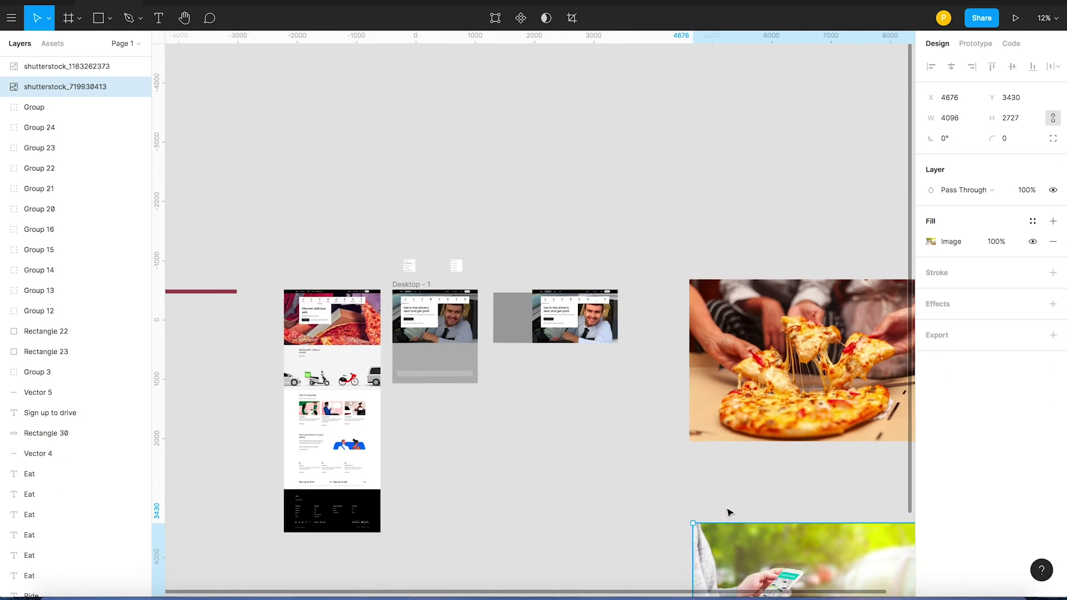
scroll(730, 511, down, 2)
key(v)
drag(669, 365, 671, 352)
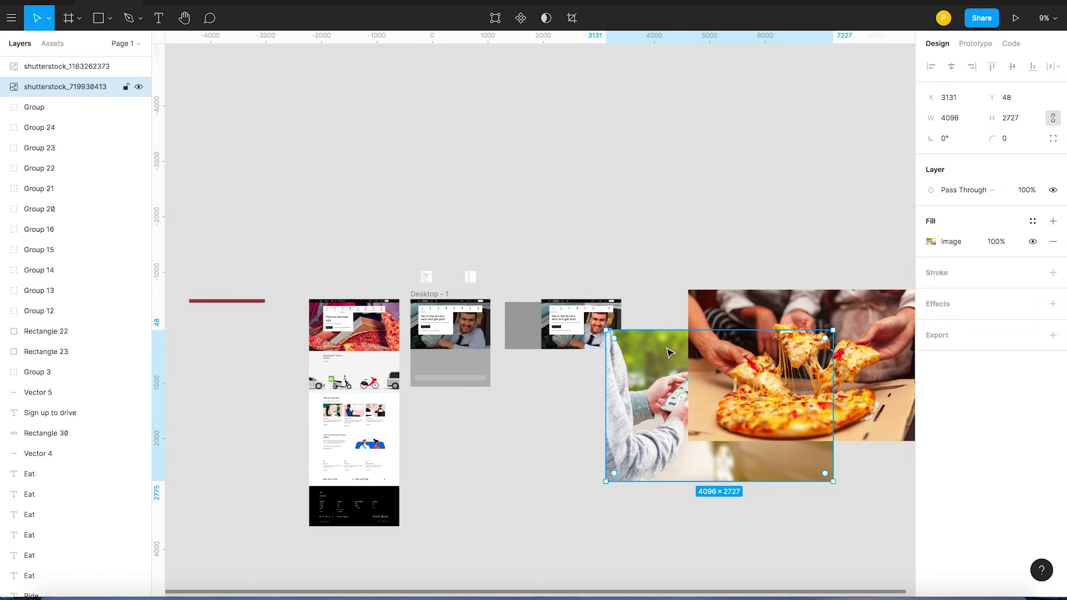
key(super+x)
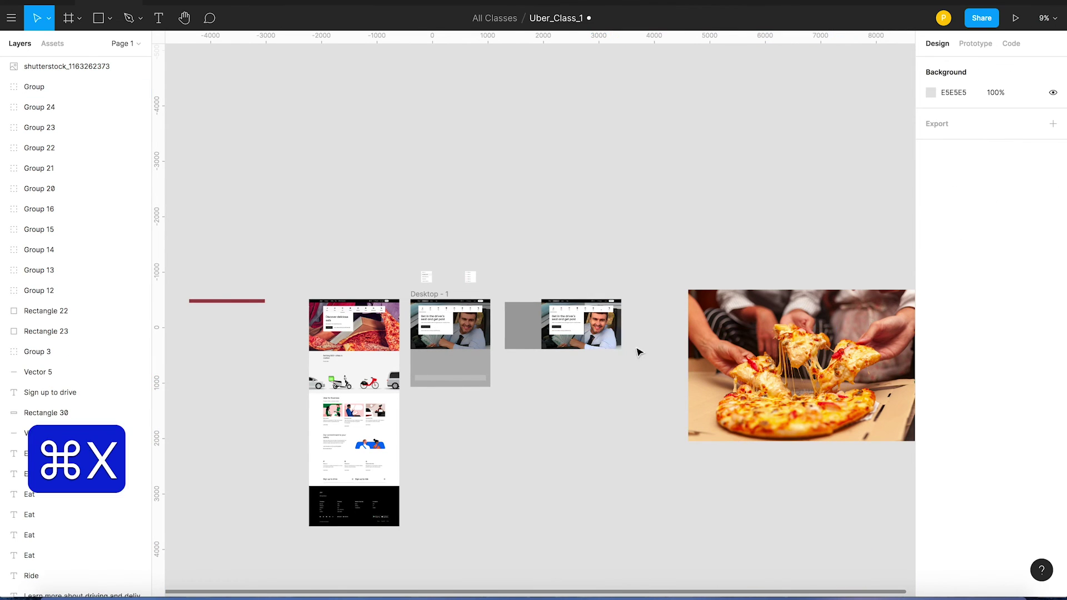
click(610, 344)
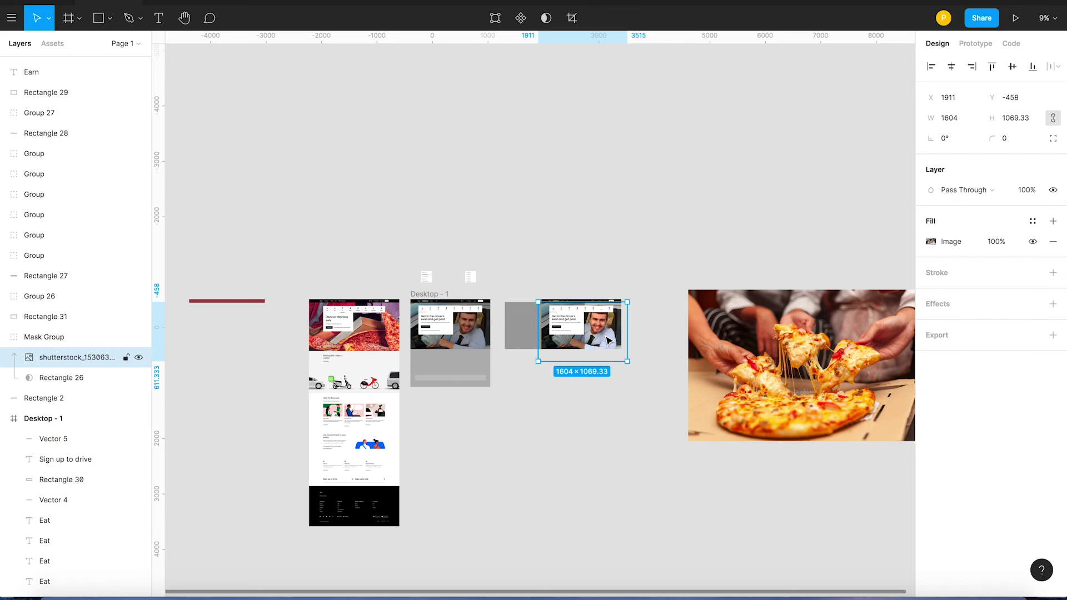
key(super+v)
- Scale the pasted phone photo down to 1449 × 965 so it covers the copied hero area
drag(697, 249, 621, 298)
key(z)
key(z)
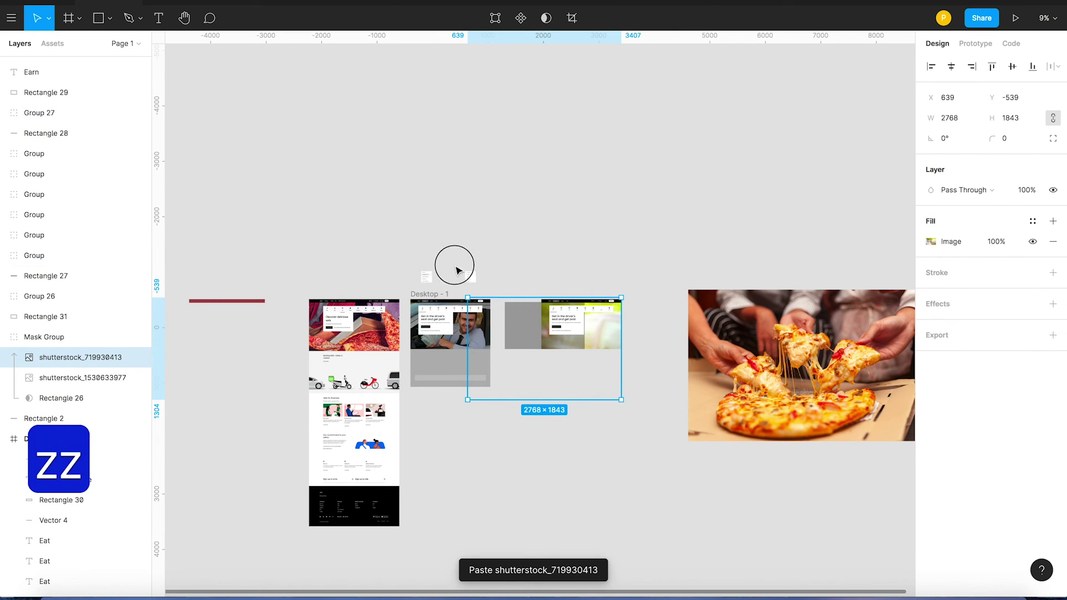
drag(435, 246, 671, 447)
key(v)
drag(250, 502, 506, 342)
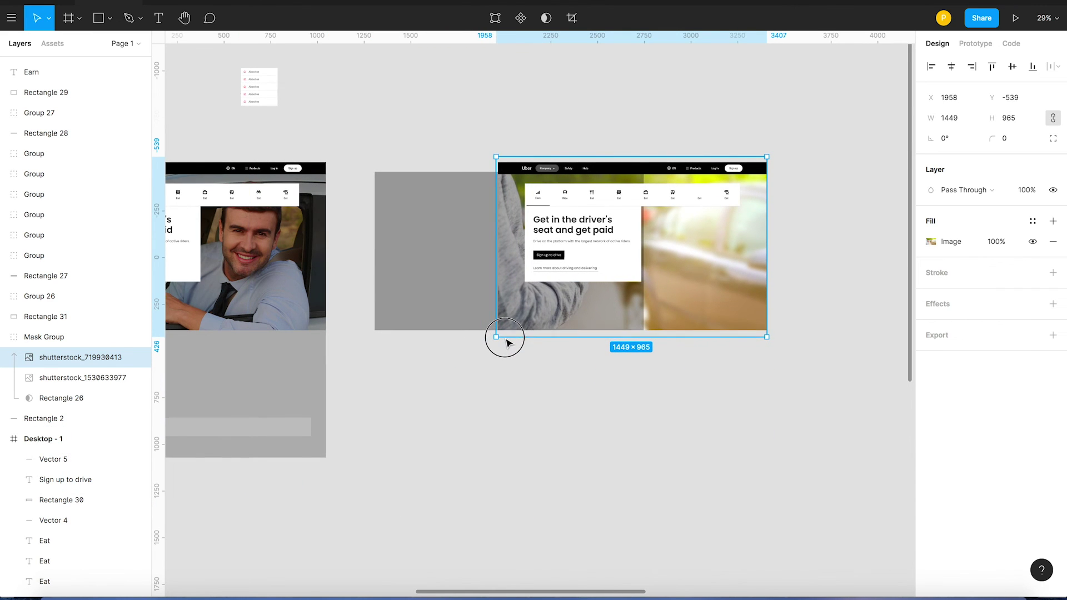
- Flip the phone photo horizontally so the hands holding the phone sit beside the white card
right_click(720, 270)
click(749, 541)
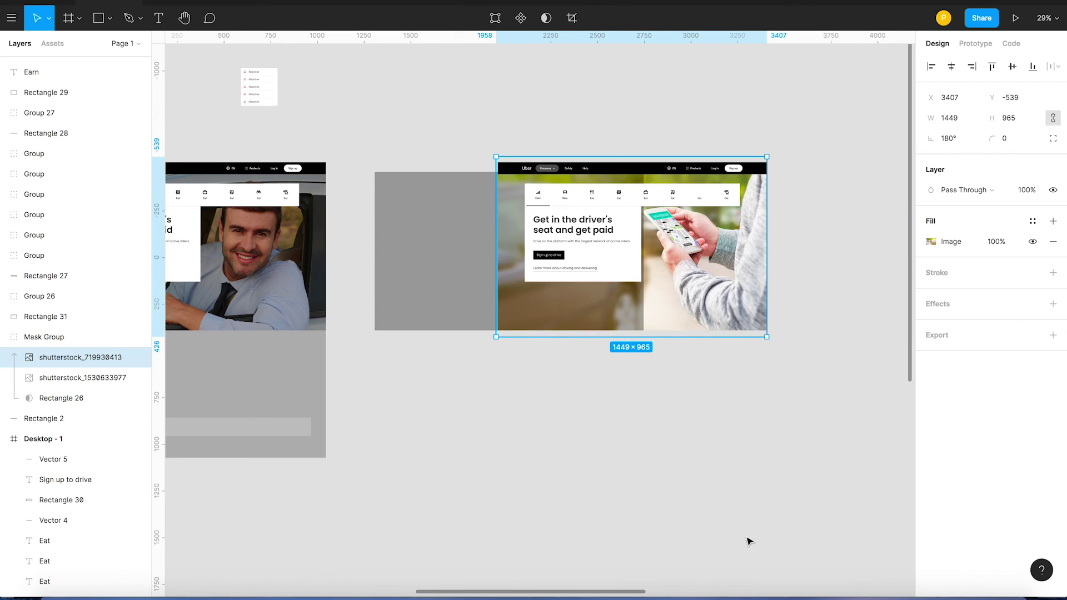
click(826, 287)
- Move the dark overlay rectangle back over the phone photo, aligned with the hero's edges at X 1967
click(392, 261)
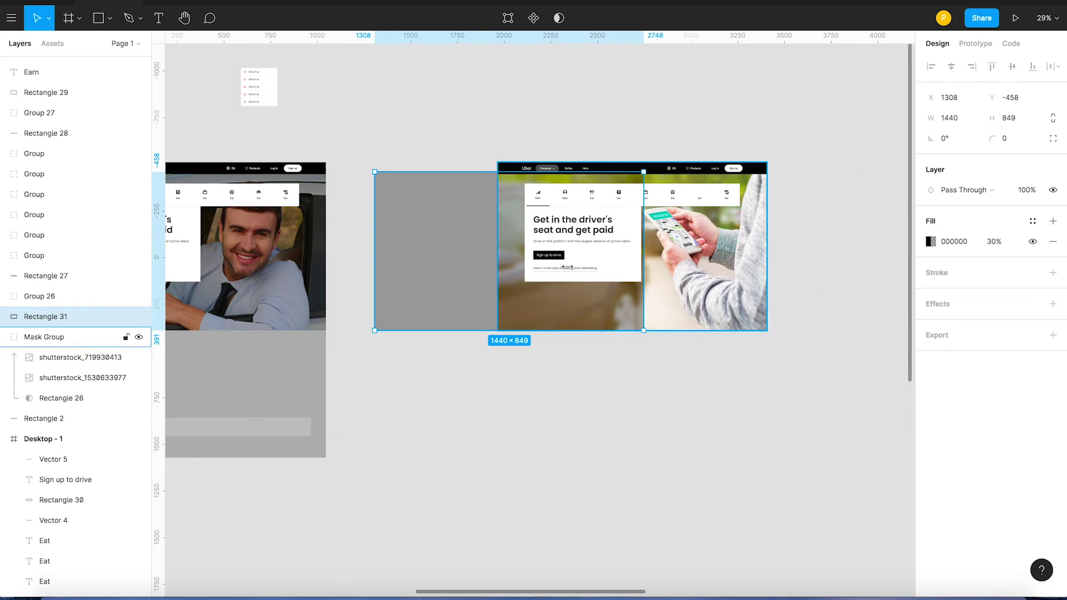
drag(488, 261, 613, 264)
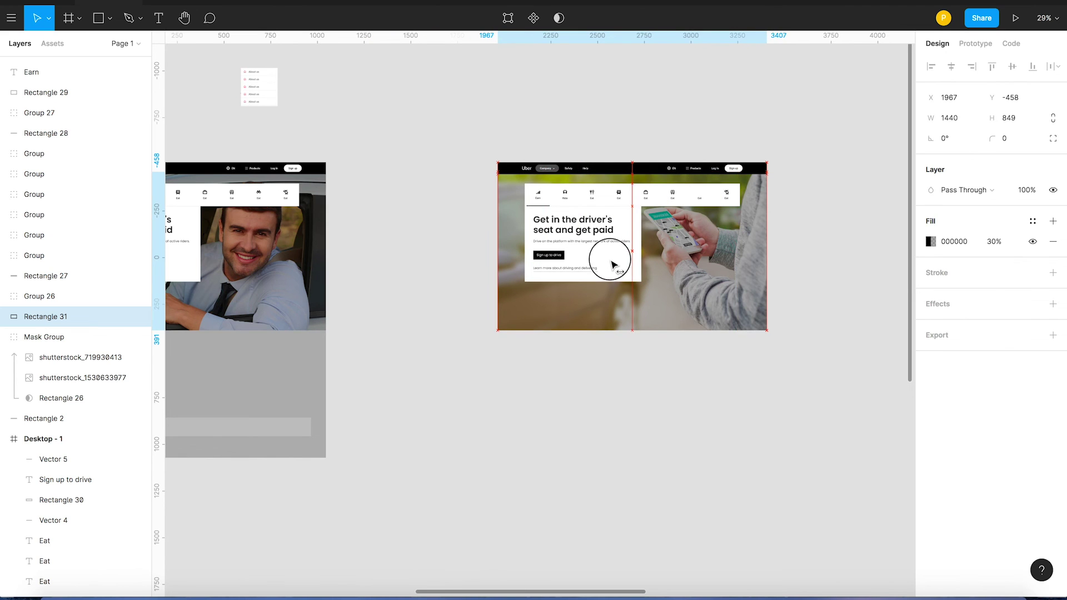
click(783, 234)
- Select the entire phone-photo hero section and place a duplicate of it beside the original
scroll(817, 230, up, 5)
scroll(640, 192, down, 6)
key(space)
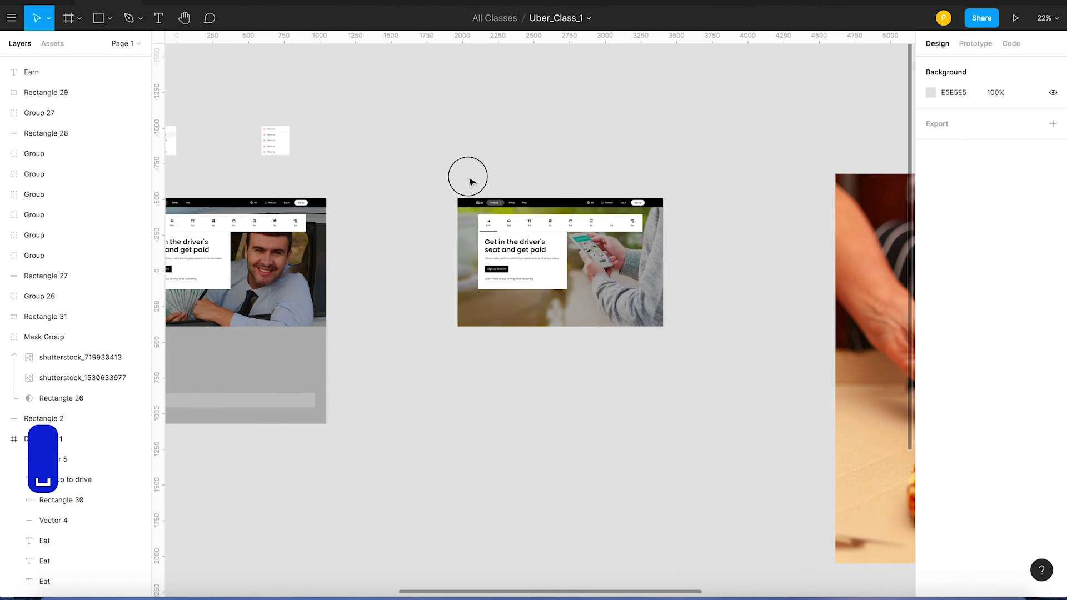
drag(432, 156, 739, 384)
key(space)
drag(739, 303, 523, 291)
drag(692, 204, 694, 596)
drag(502, 353, 216, 161)
alt+drag(342, 252, 579, 245)
click(722, 309)
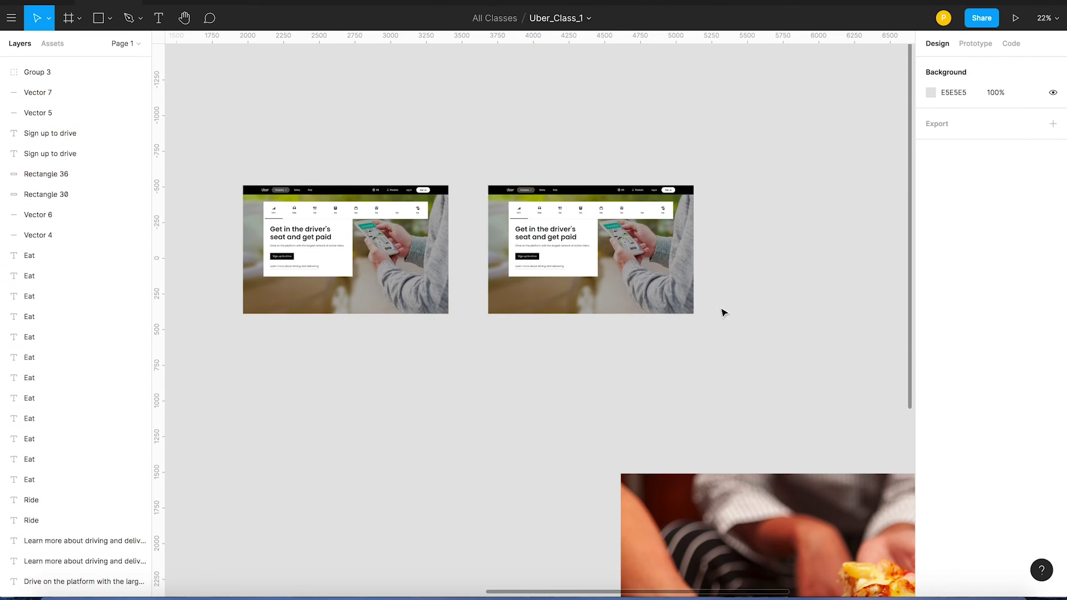
- Move the new hero copy's dark overlay rectangle sideways to X 4649 to uncover its photo
click(731, 496)
click(668, 290)
drag(660, 290, 798, 290)
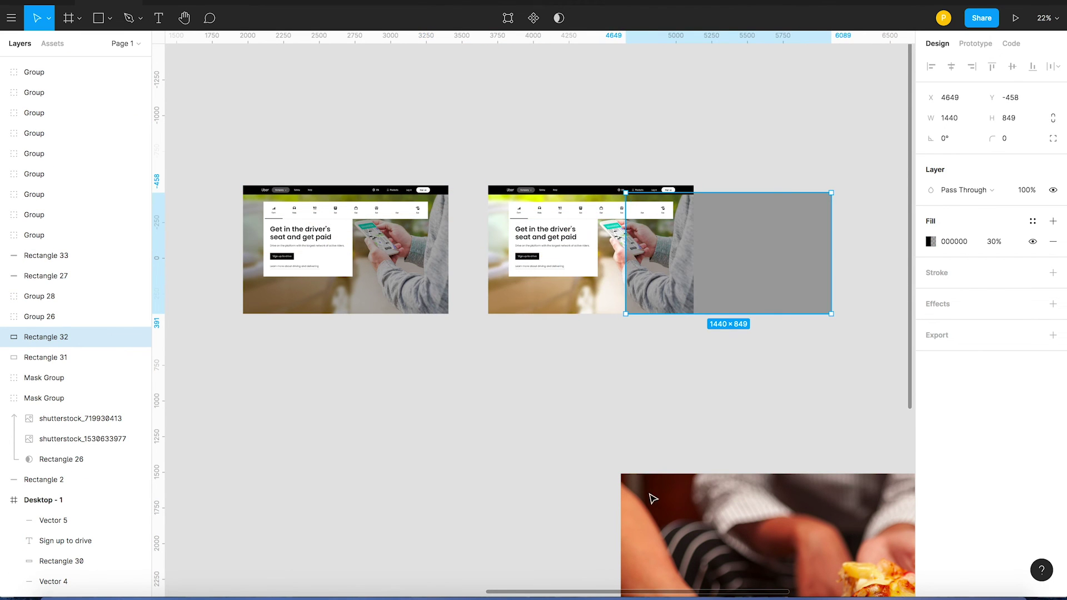
- Cut the loose pizza photo from the canvas and delete the phone photo inside the new hero copy's mask group
click(673, 525)
key(super+x)
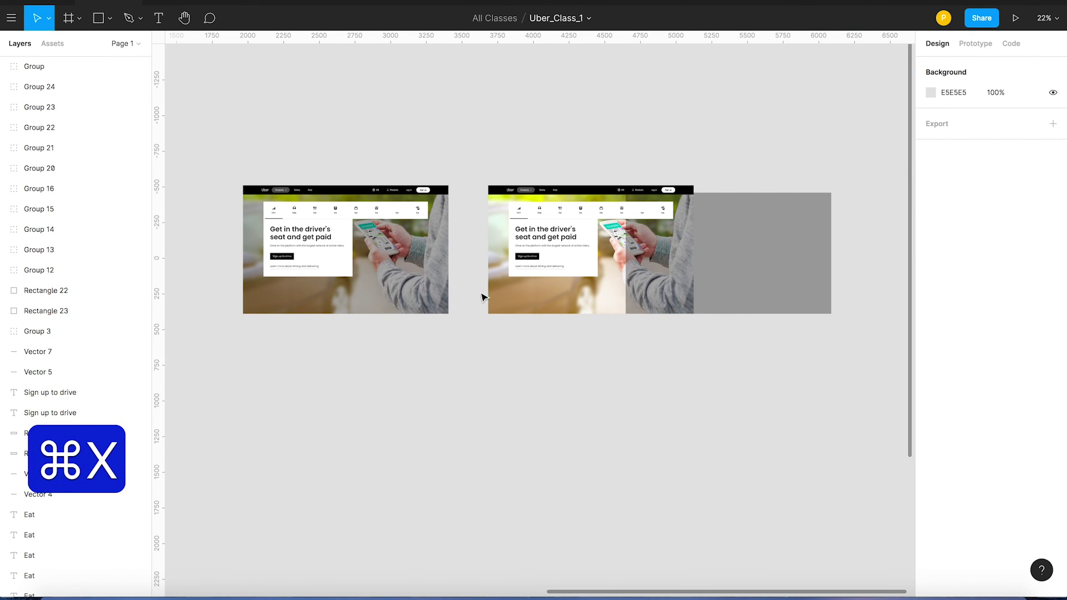
click(525, 299)
drag(539, 307, 533, 338)
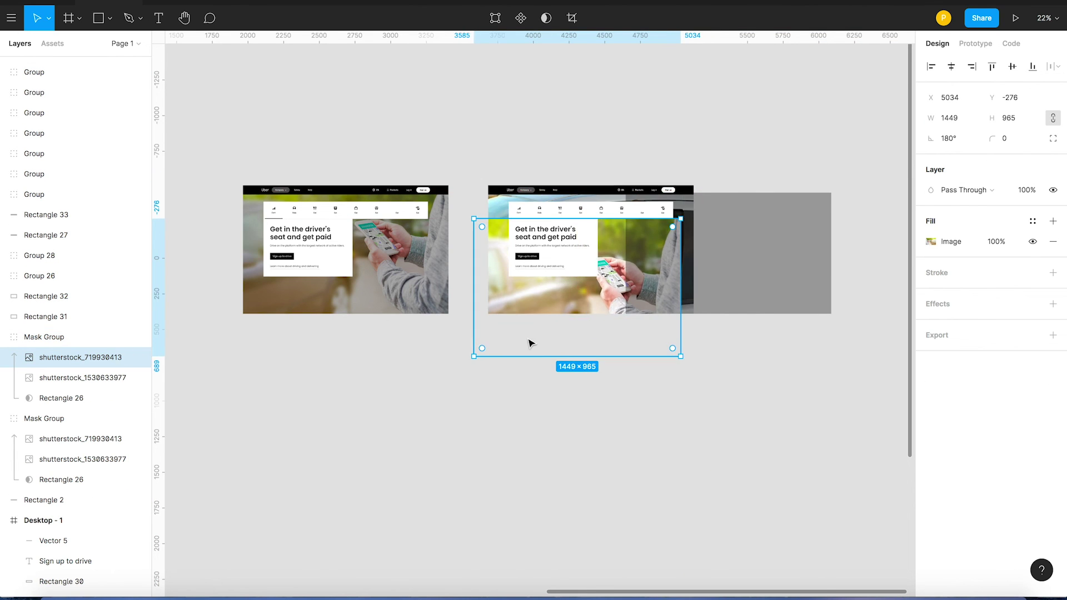
key(super+z)
key(BackSpace)
- Paste the pizza photo into the new hero copy's mask group and scale it to 1480 × 987 so it covers the hero
click(527, 307)
double_click(527, 307)
key(super+v)
drag(522, 350, 628, 438)
key(super+z)
key(super+z)
drag(478, 161, 500, 182)
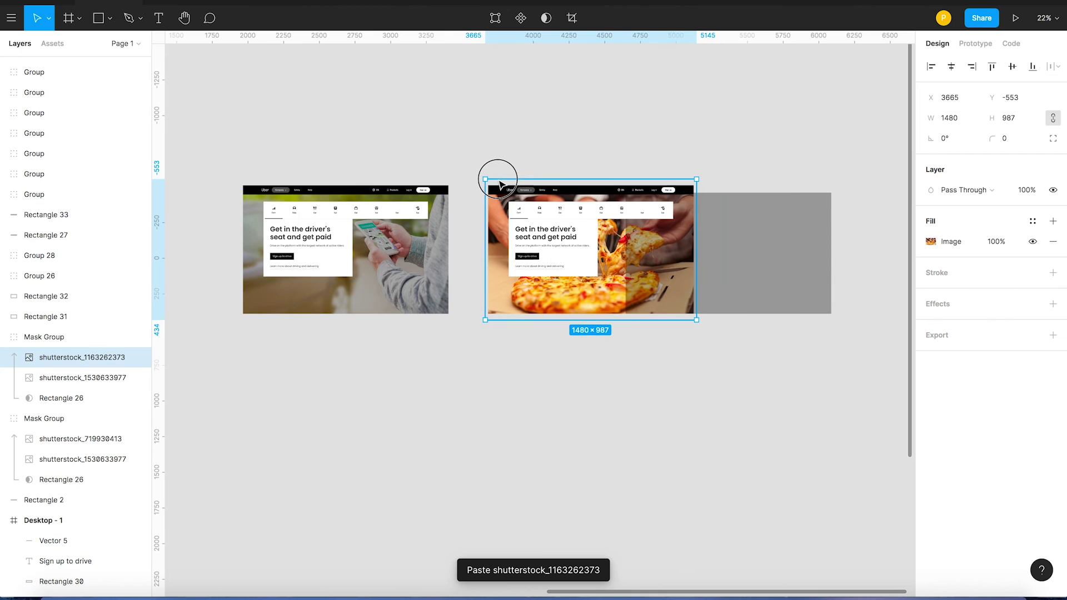
- Move the dark overlay rectangle back over the pizza photo, aligned with the hero's edges
drag(738, 264, 543, 254)
click(542, 122)
scroll(543, 123, up, 6)
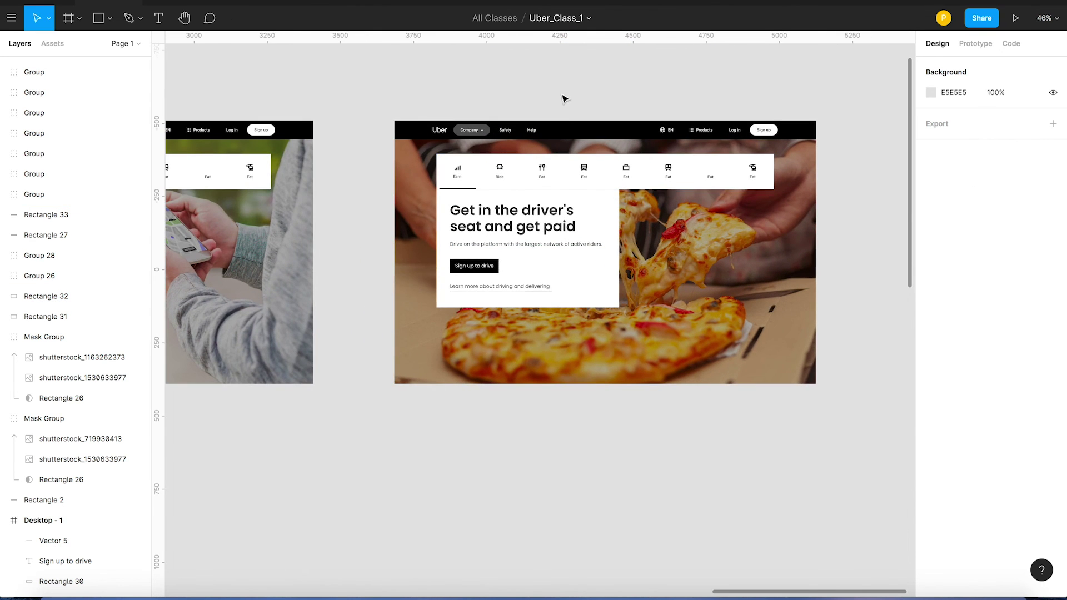
- Examine the driver, phone and pizza hero versions beside the homepage reference, with a close look at the driver hero in Desktop - 1
scroll(583, 92, down, 10)
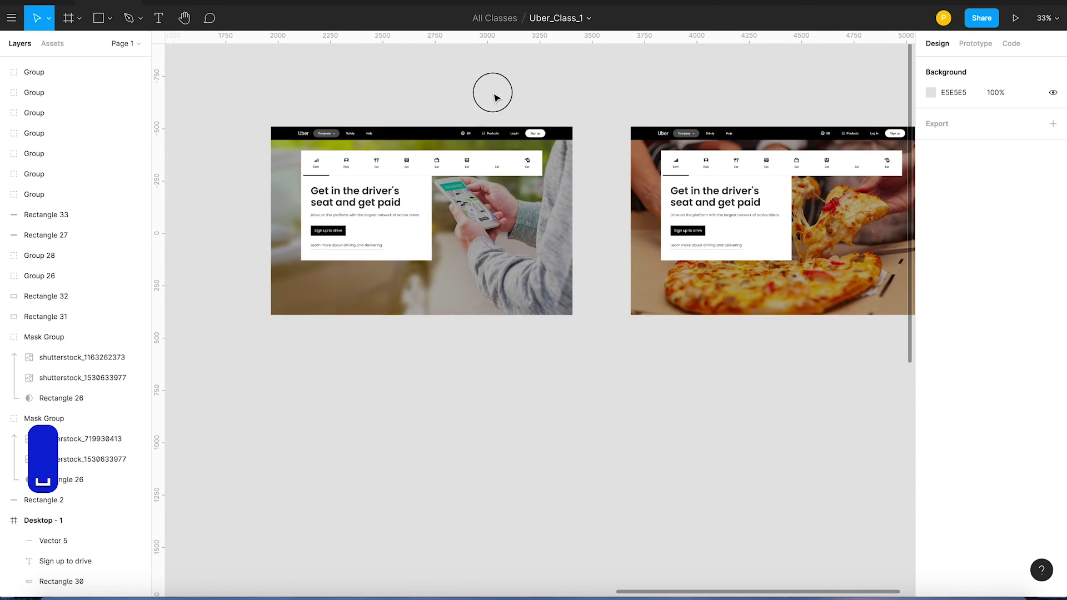
key(super+z)
key(super+z)
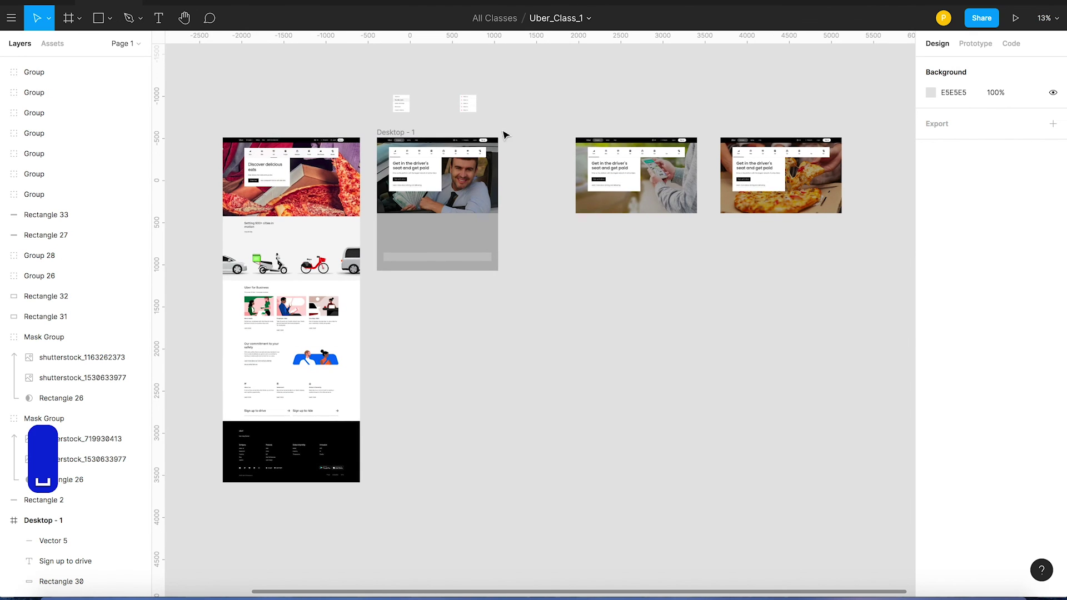
drag(362, 118, 822, 253)
key(v)
drag(439, 162, 205, 209)
key(space)
drag(456, 209, 640, 168)
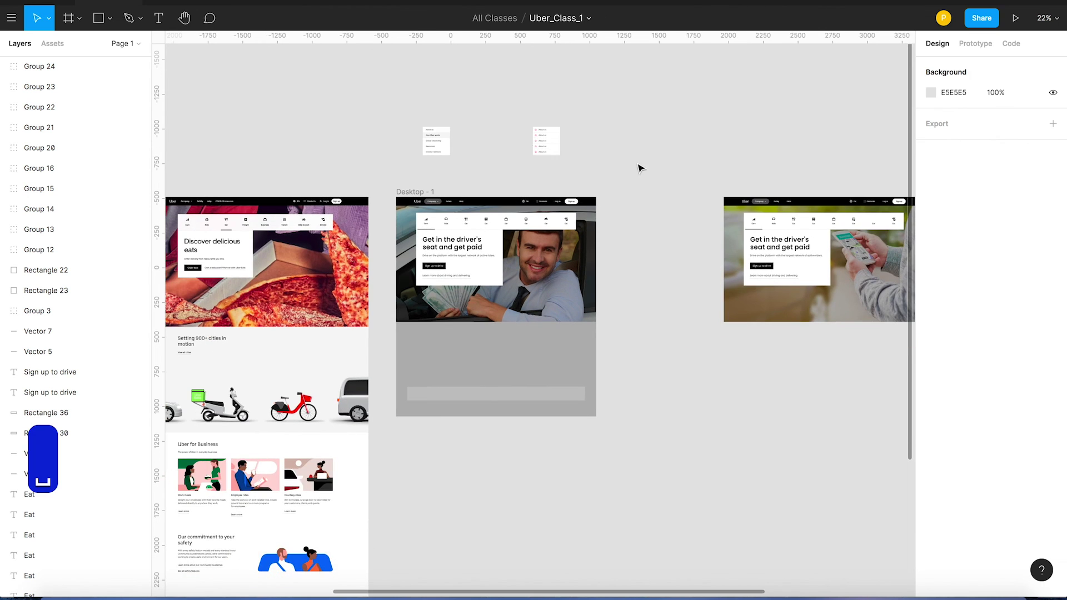
key(z)
key(z)
drag(387, 179, 550, 306)
key(v)
click(757, 90)
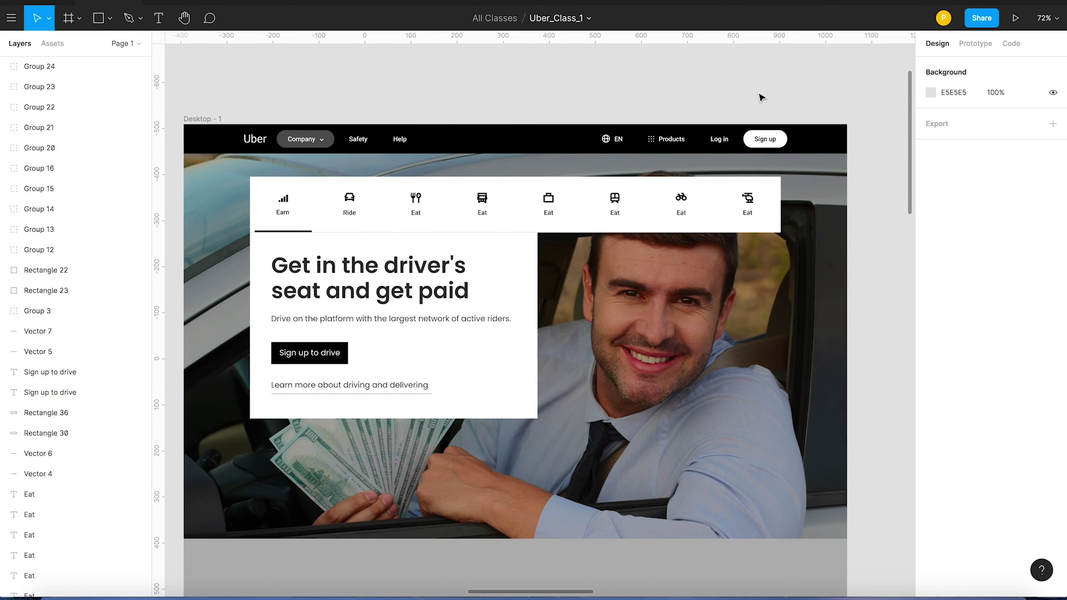
scroll(588, 245, down, 5)
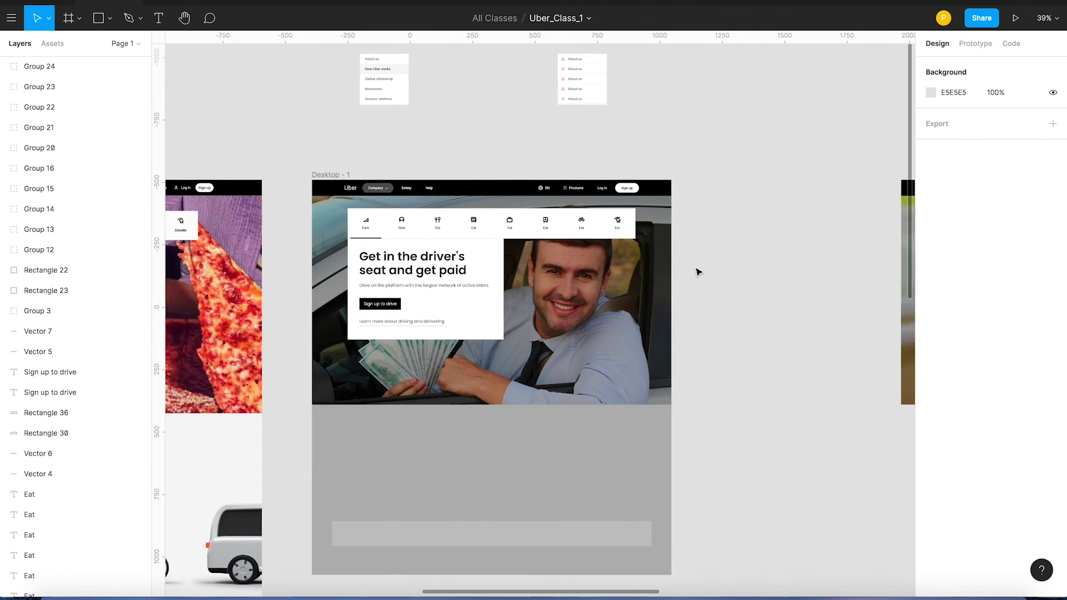
scroll(698, 272, right, 8)
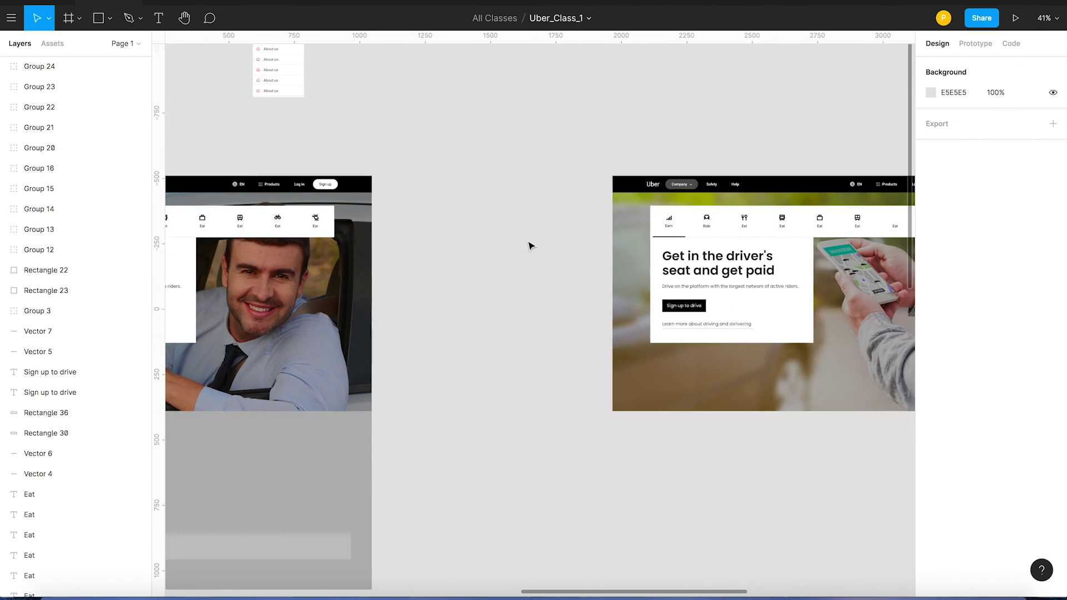
- Switch to Google Chrome and check how Uber's homepage hero changes between the Eat, Earn and Ride tabs
key(super+Tab)
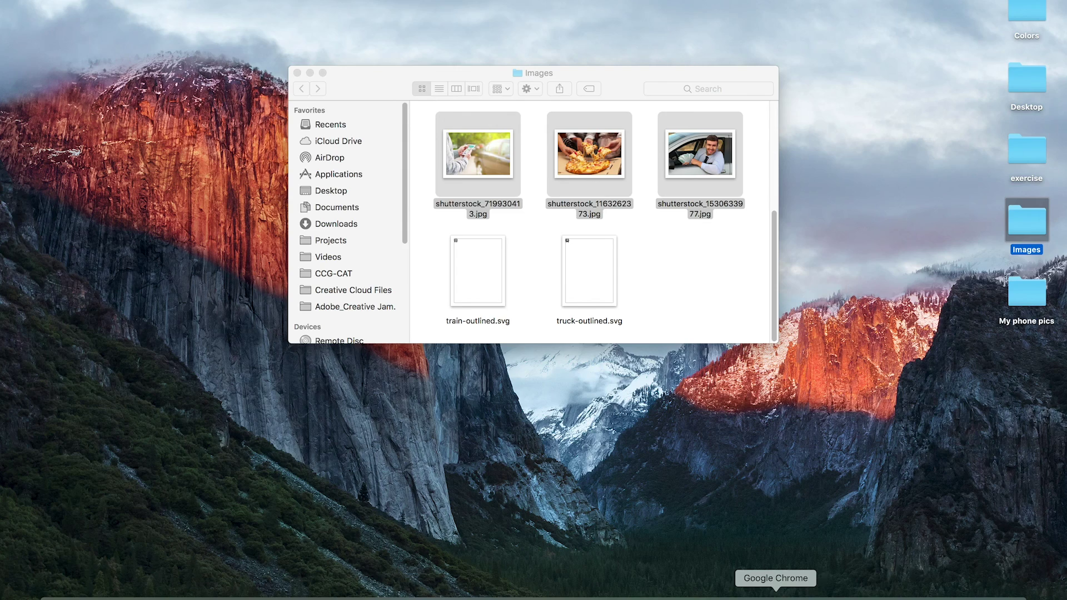
click(775, 595)
click(885, 100)
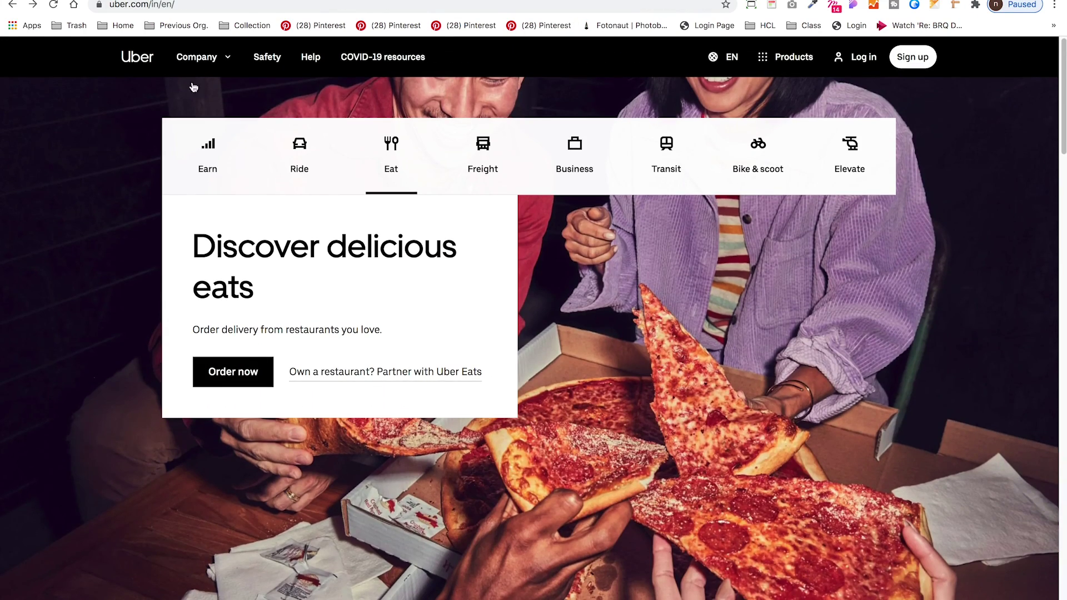
click(295, 150)
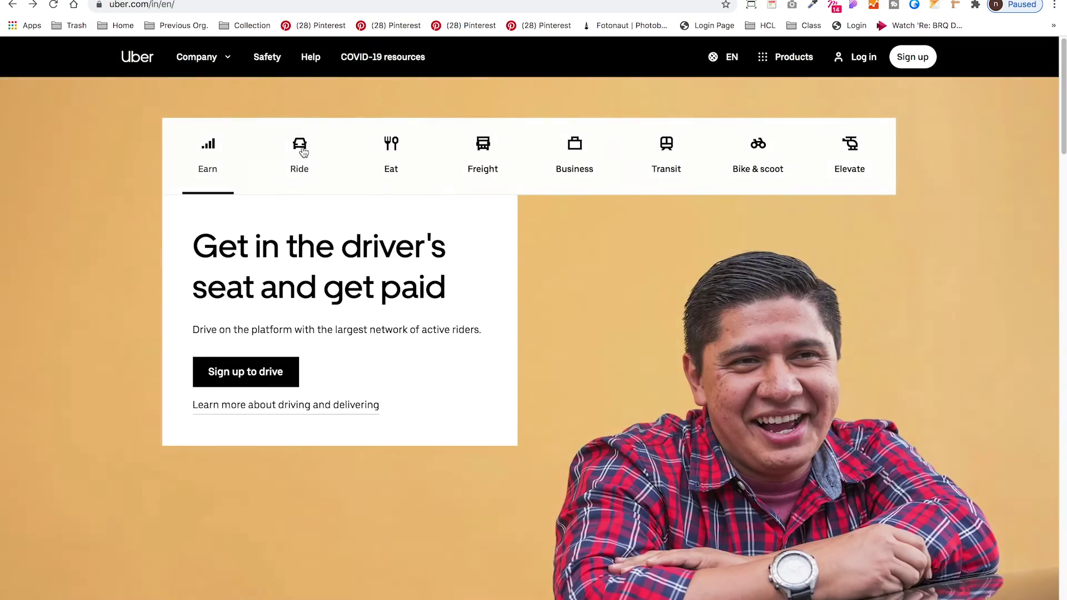
click(300, 150)
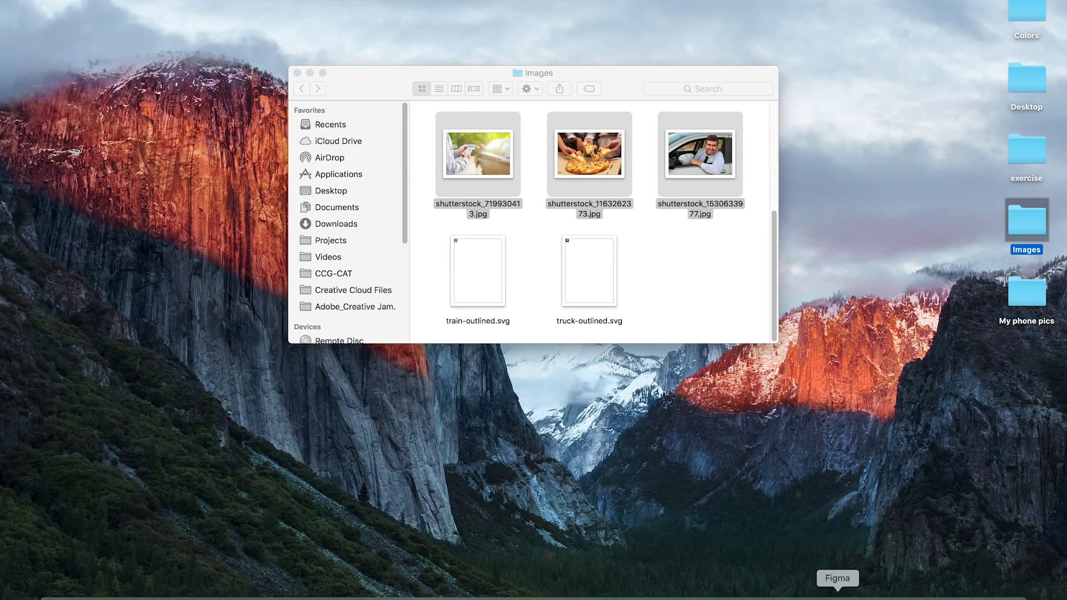
- Switch back to Figma and review the three hero versions against the full homepage reference down to its footer
click(836, 590)
scroll(595, 162, down, 5)
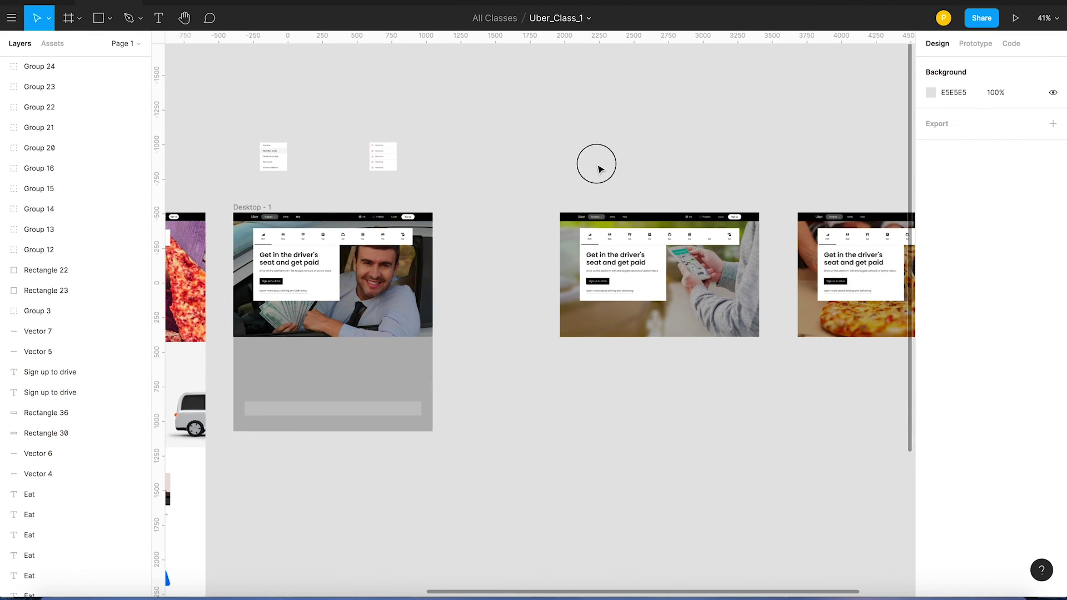
scroll(587, 166, right, 4)
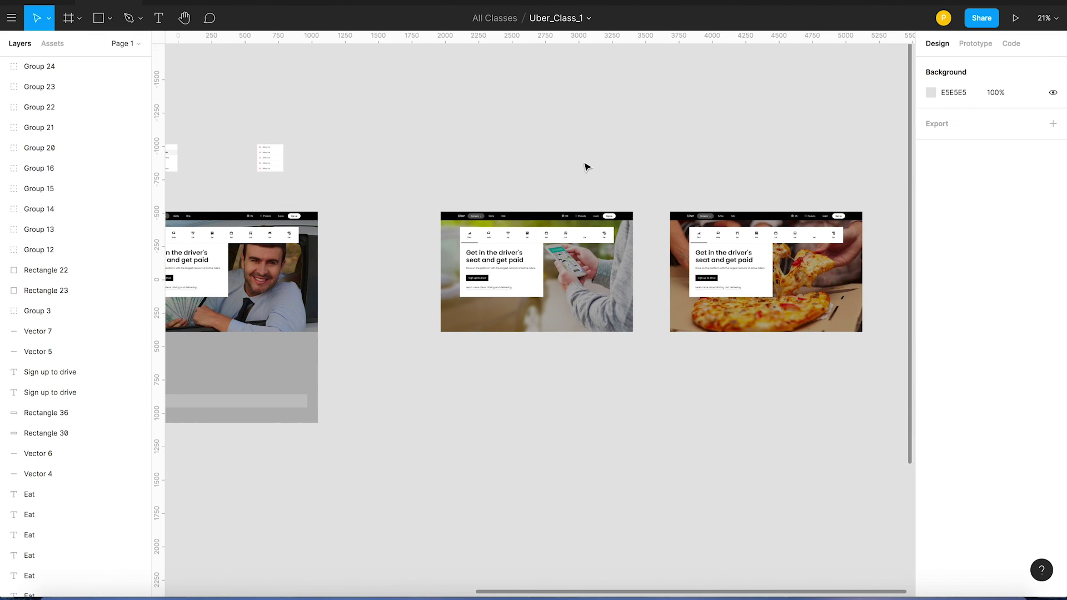
scroll(424, 221, left, 5)
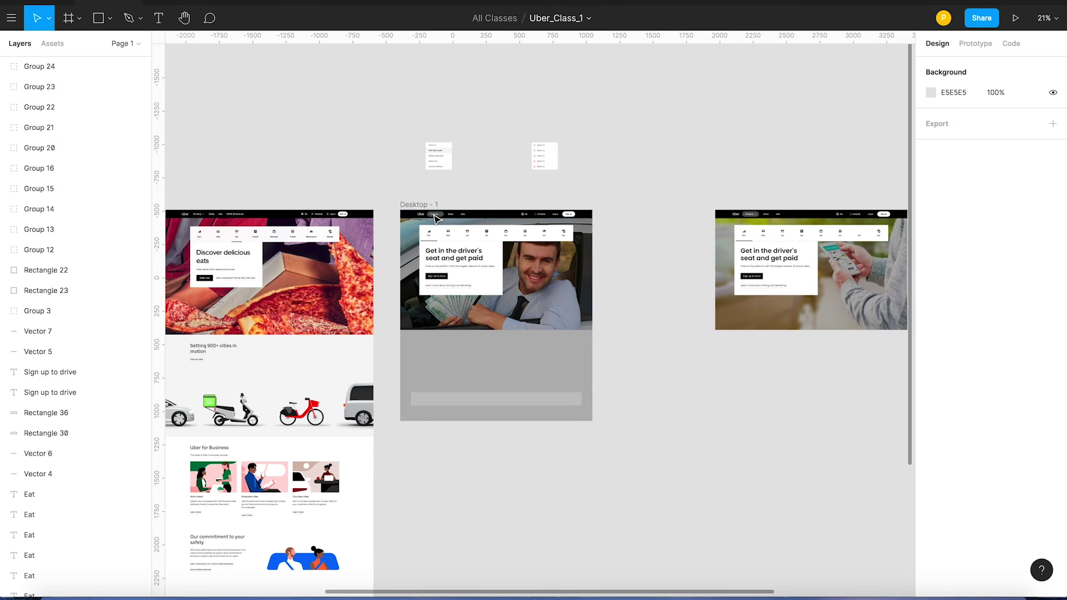
scroll(302, 380, down, 5)
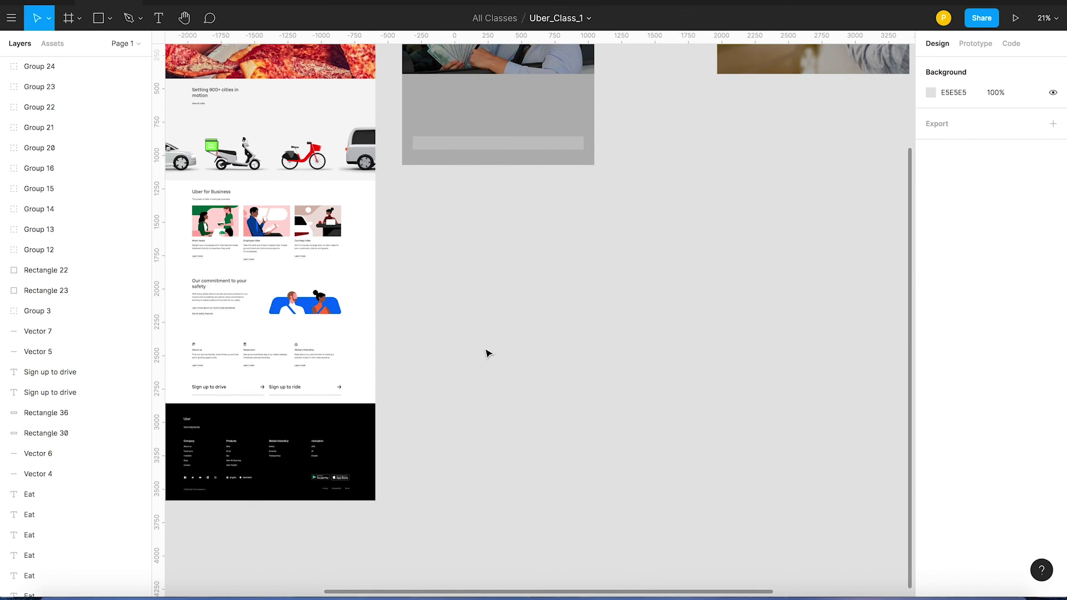
scroll(486, 355, up, 4)
scroll(486, 372, down, 2)
scroll(643, 369, right, 3)
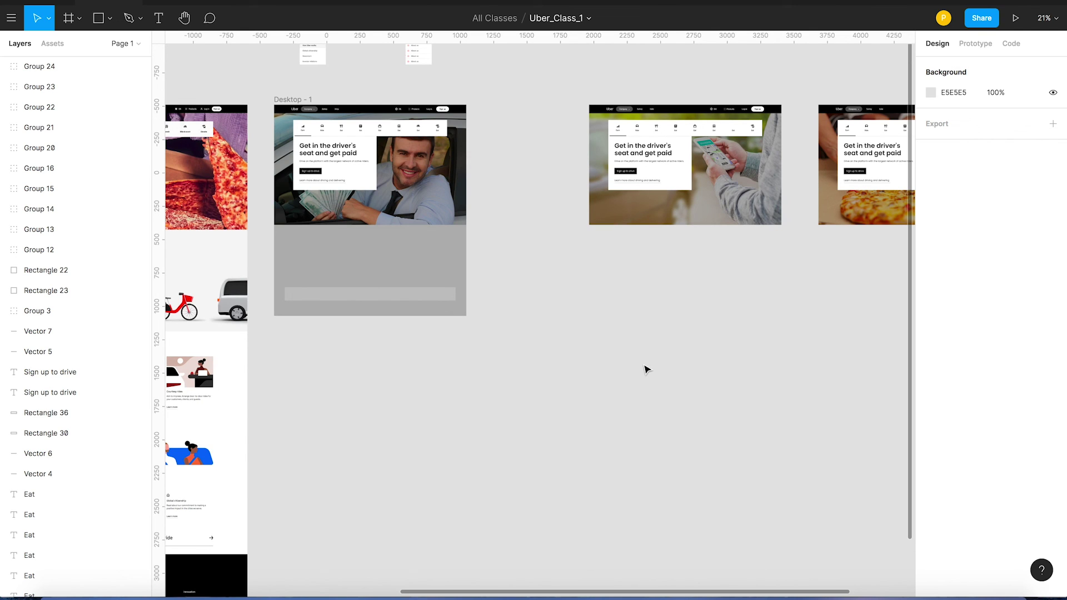
scroll(676, 344, right, 3)
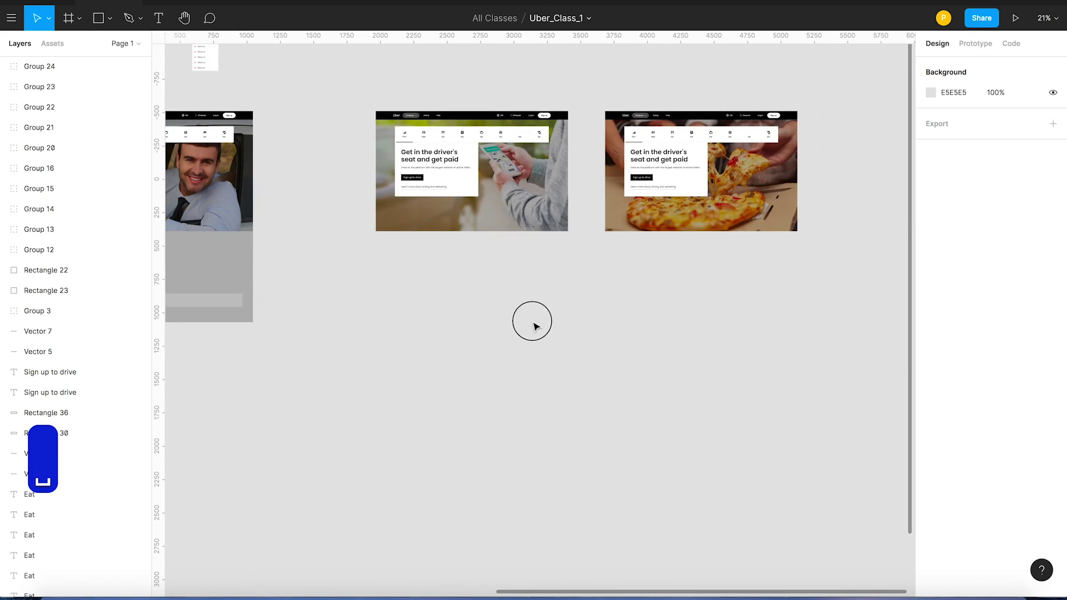